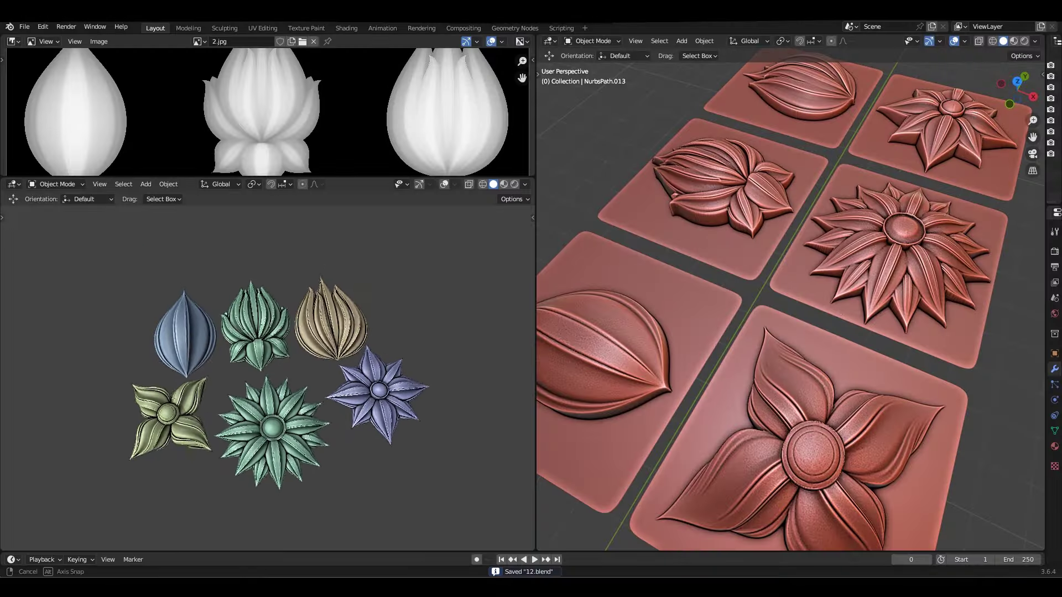
Inspect the six finished flower tiles, save the scene, and start a new empty file.
key(ctrl+space)
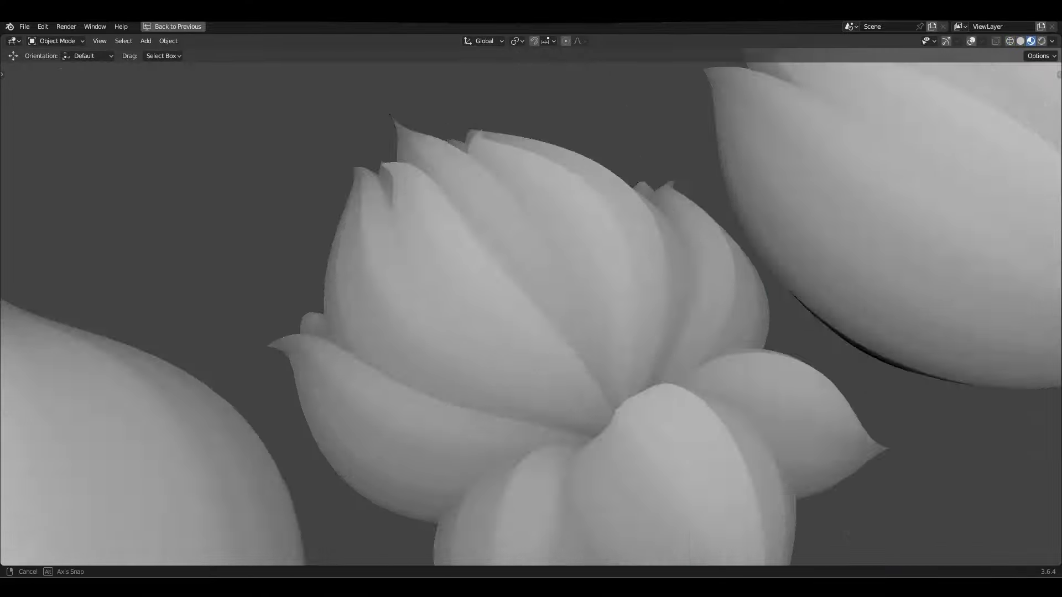
middle_drag(531, 299, 609, 331)
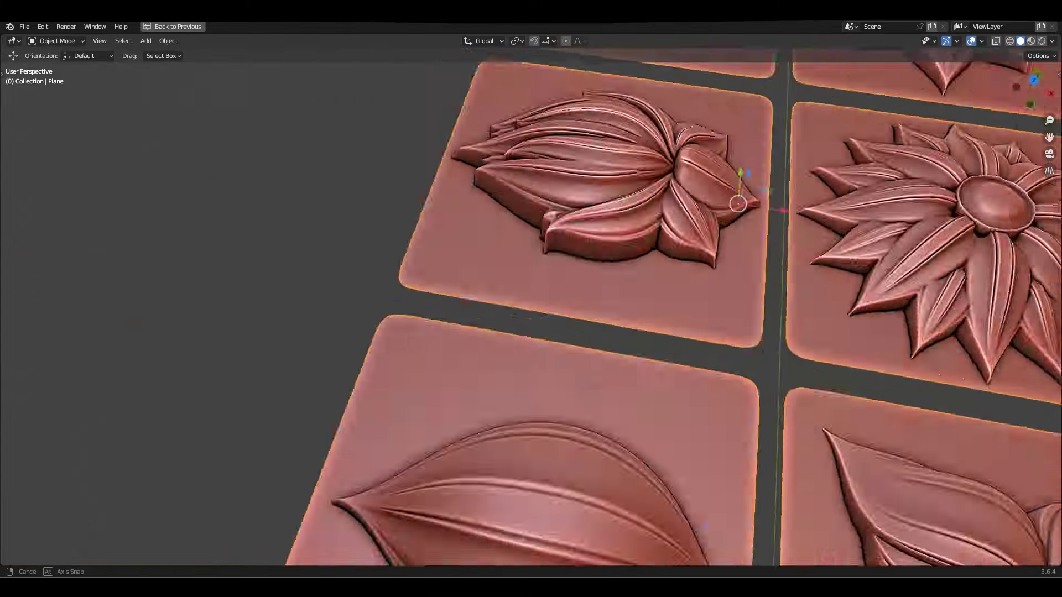
key(KP_Divide)
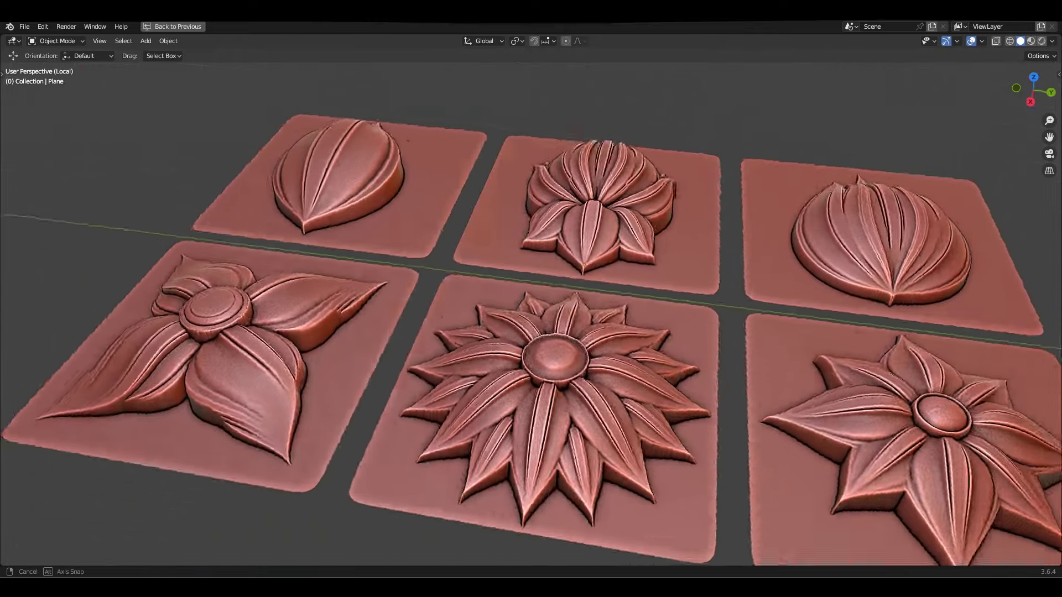
key(ctrl+s)
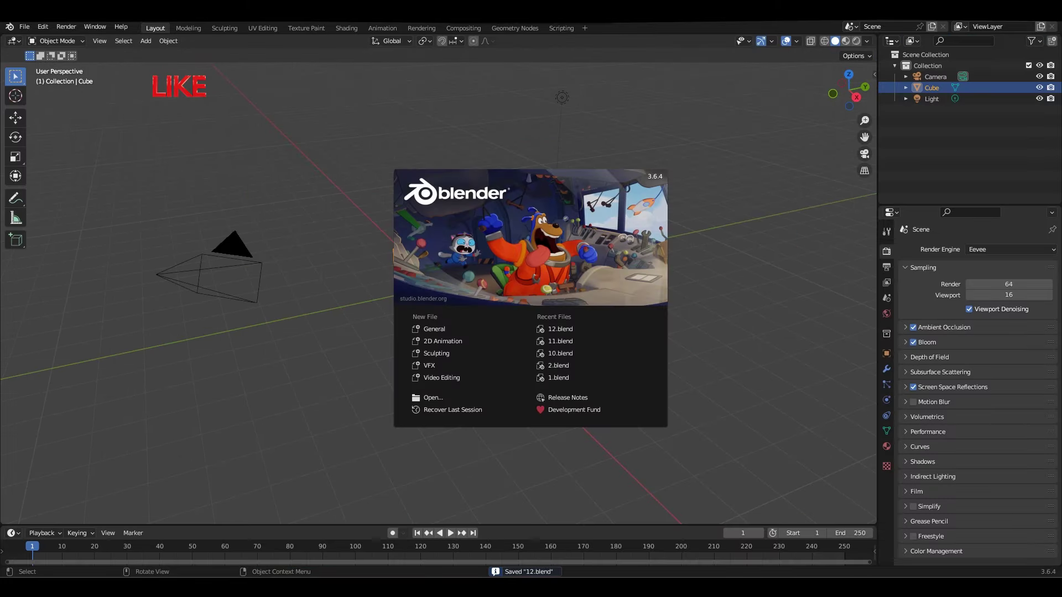
key(Escape)
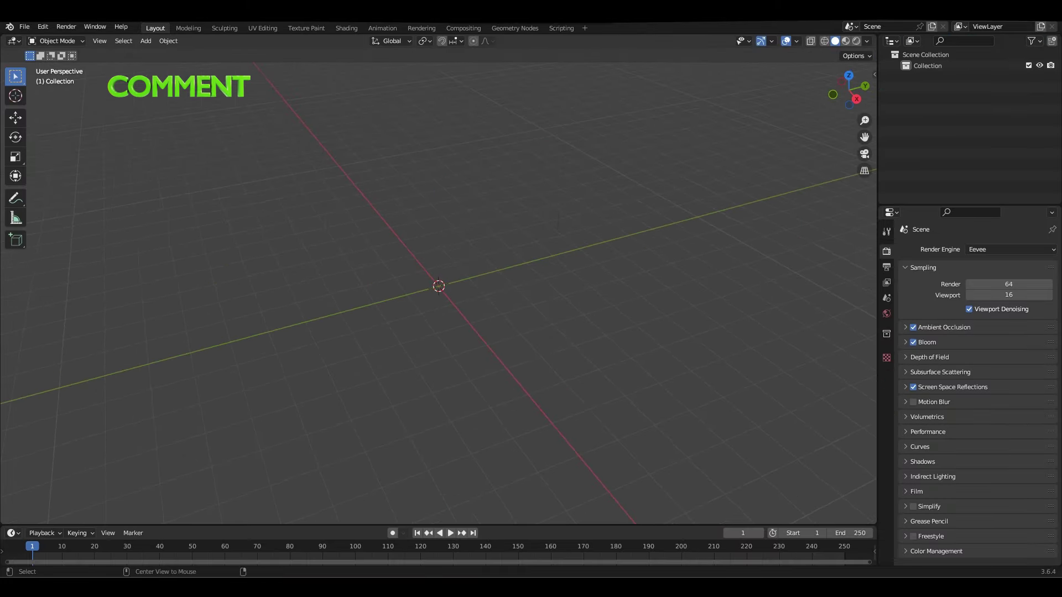
Add a NURBS path with a 0.31 m Cornice Molding profile bevel at resolution 19.
key(shift+a)
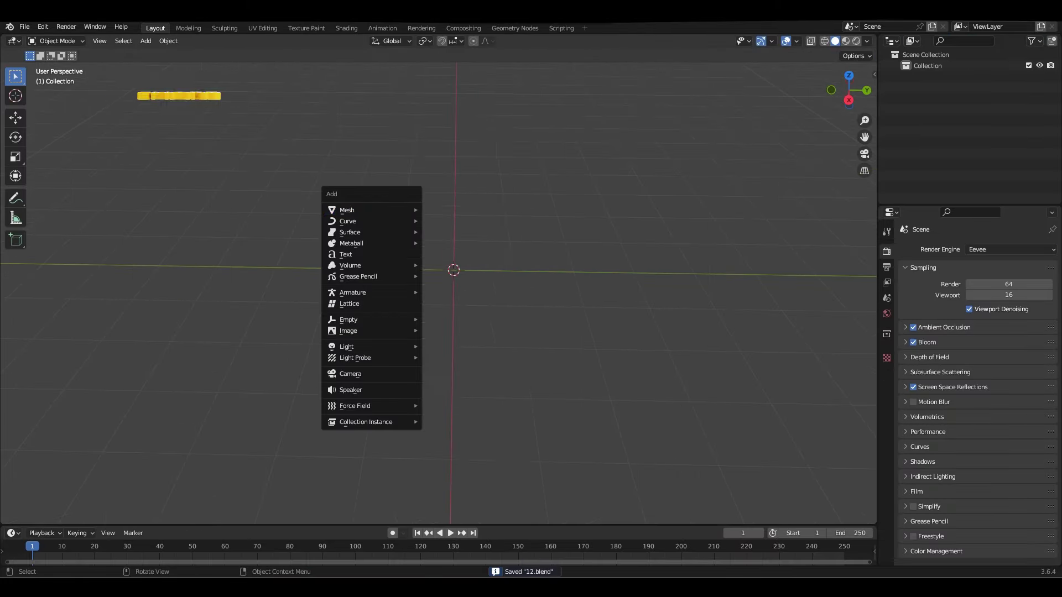
click(445, 270)
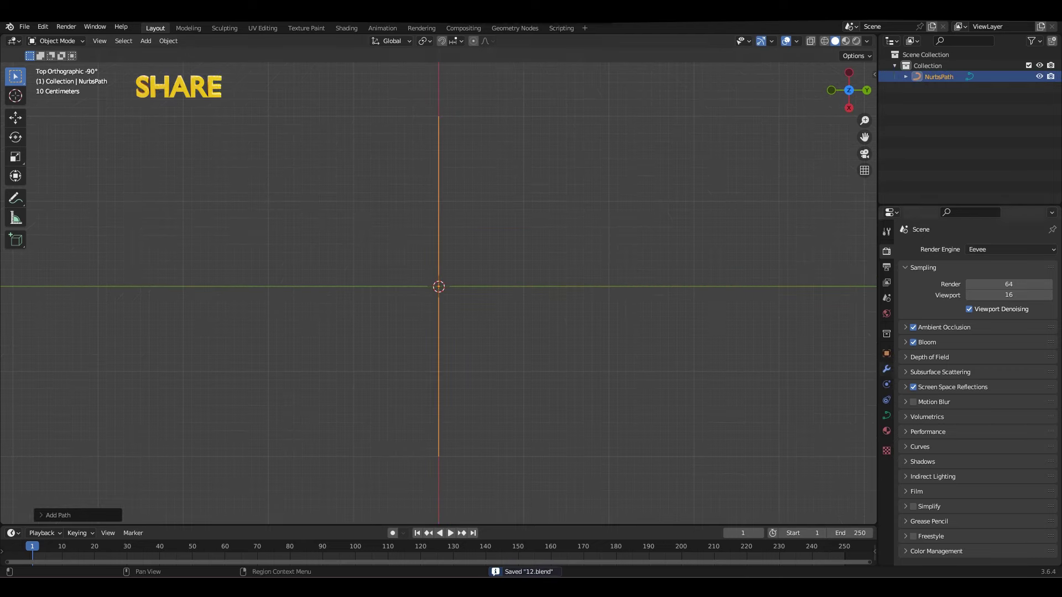
click(887, 369)
click(935, 248)
click(886, 416)
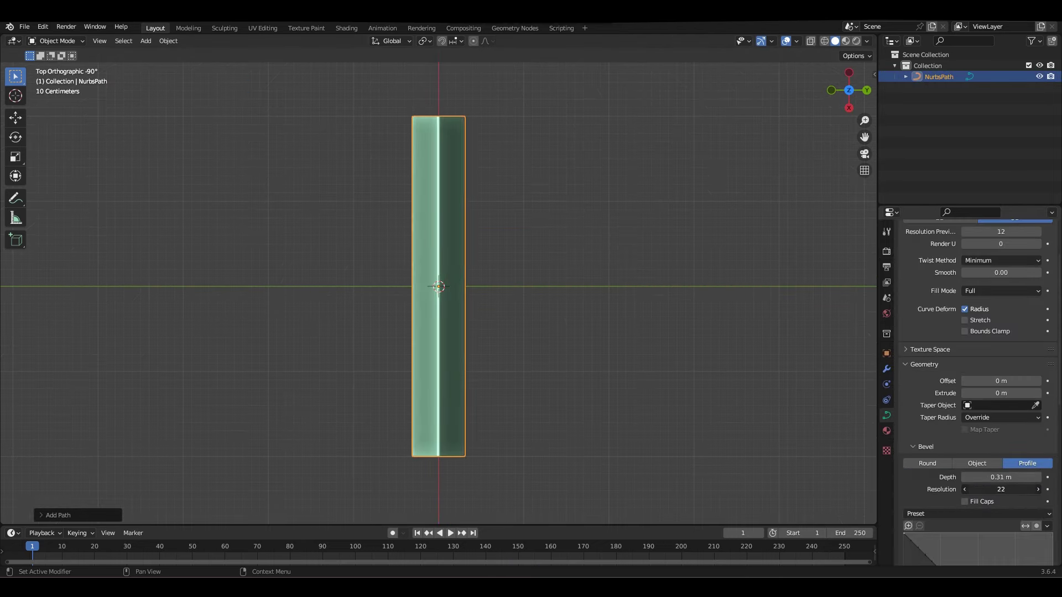
text(19)
key(Return)
scroll(973, 387, down, 2)
click(1016, 502)
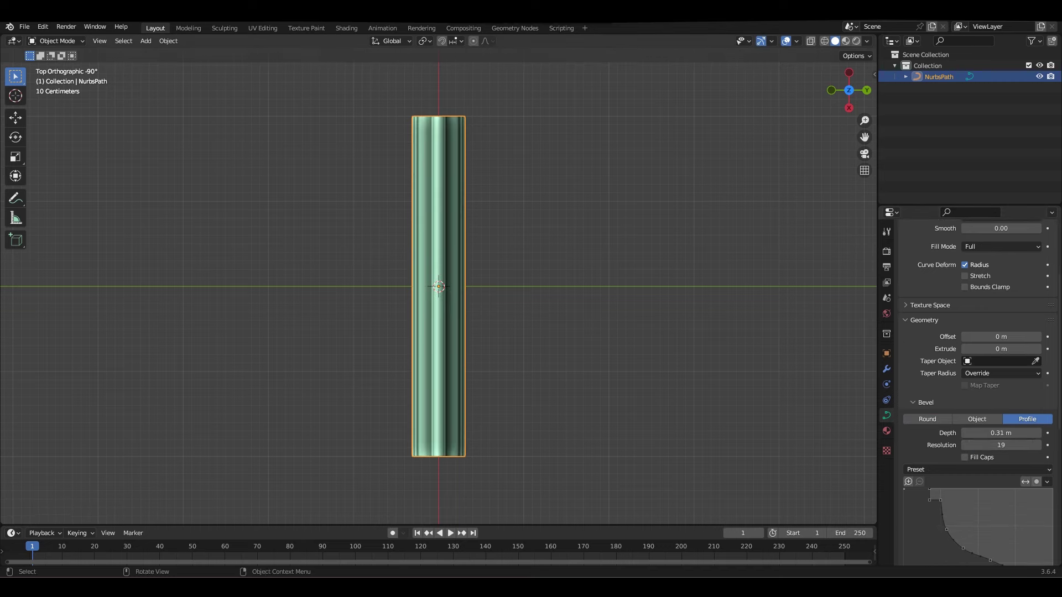
key(Tab)
key(alt+s)
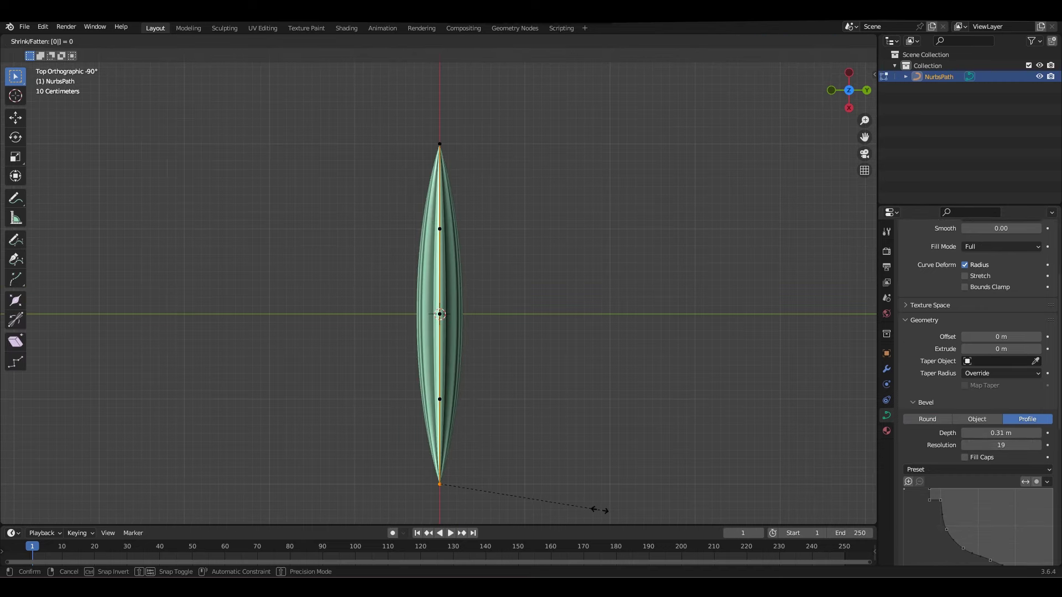
Fatten the beveled path into a wide bulb and shift its upper and lower control points.
key(alt+s)
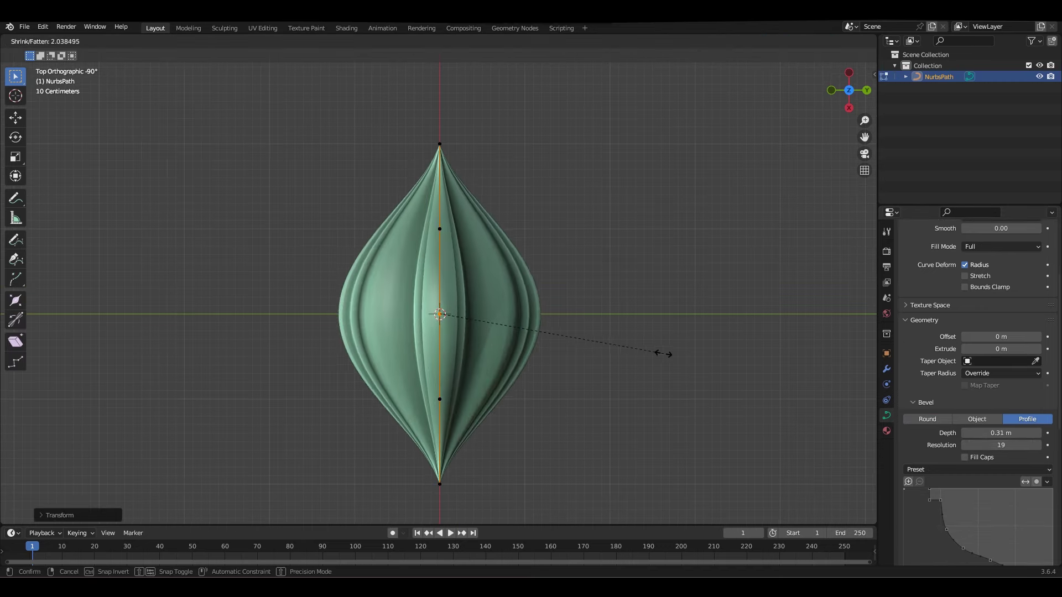
click(661, 356)
key(shift+space)
key(g)
key(g)
key(x)
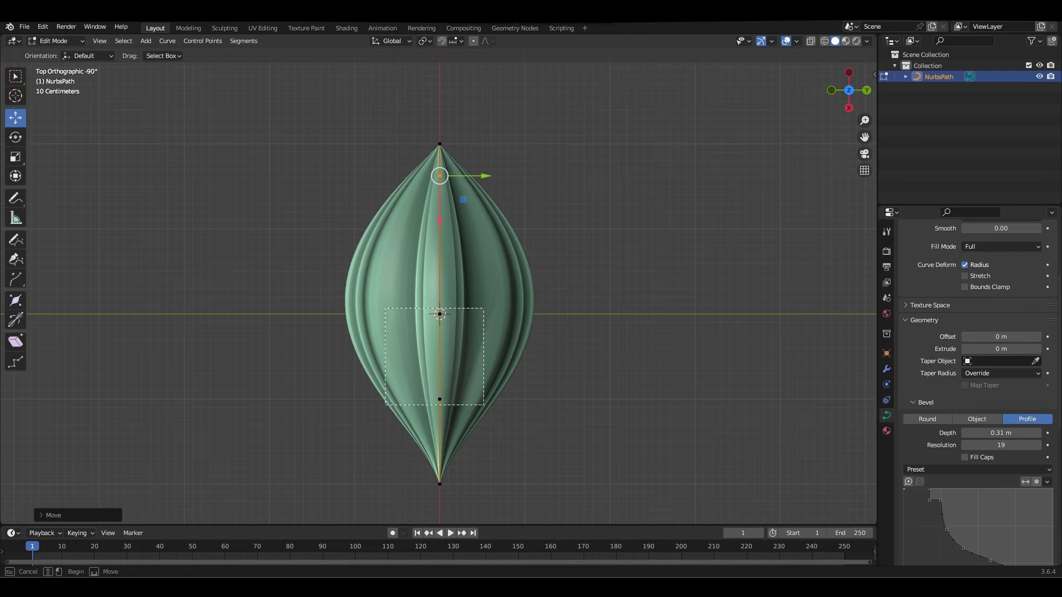
drag(385, 308, 484, 405)
key(alt+s)
key(g)
key(x)
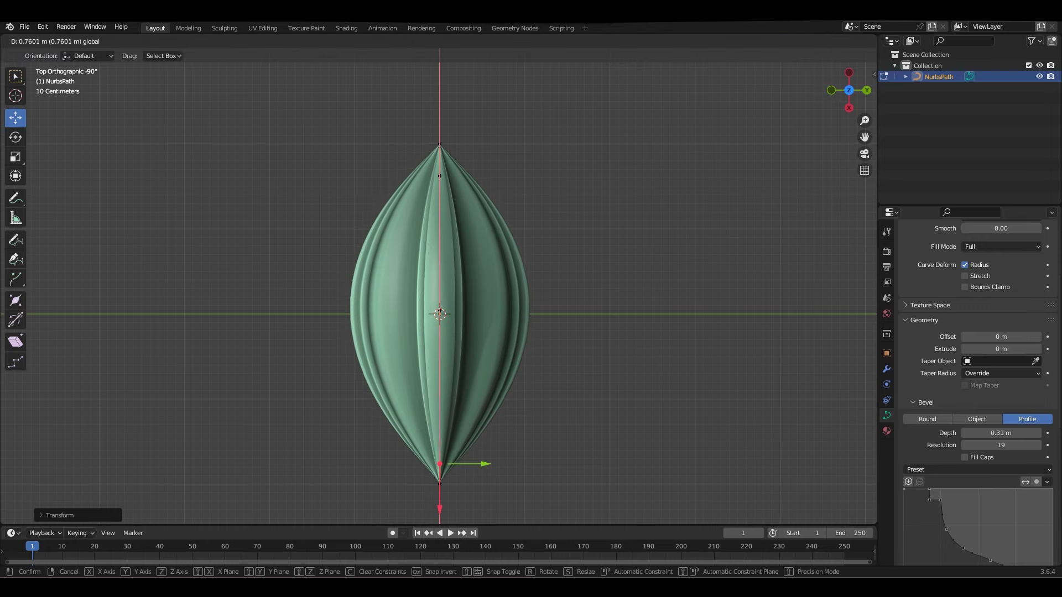
Subdivide the curve and move the new and upper control points vertically.
right_click(473, 256)
click(473, 255)
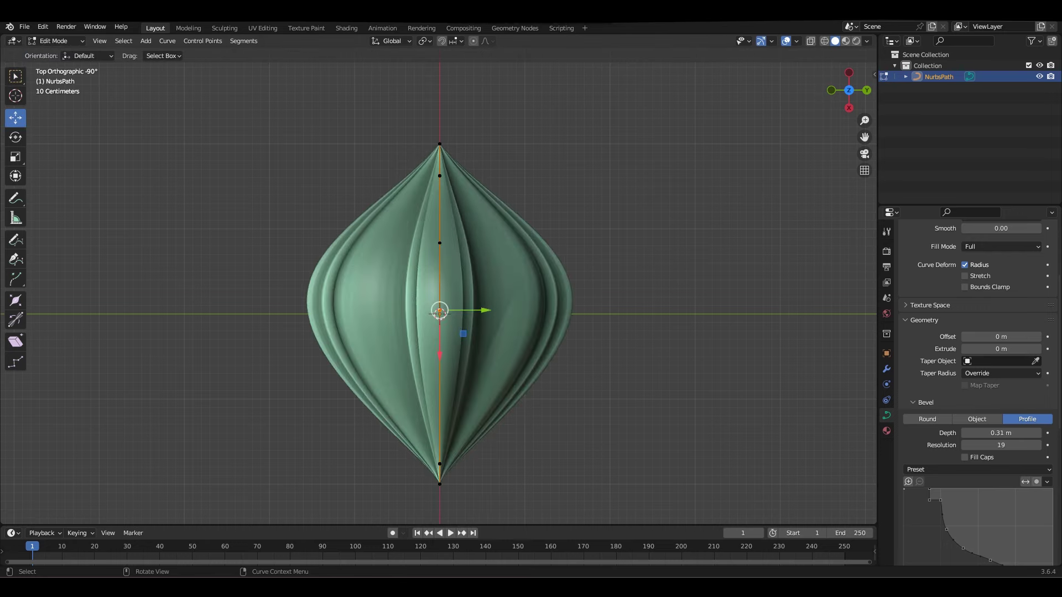
key(g)
key(x)
click(688, 407)
key(g)
key(x)
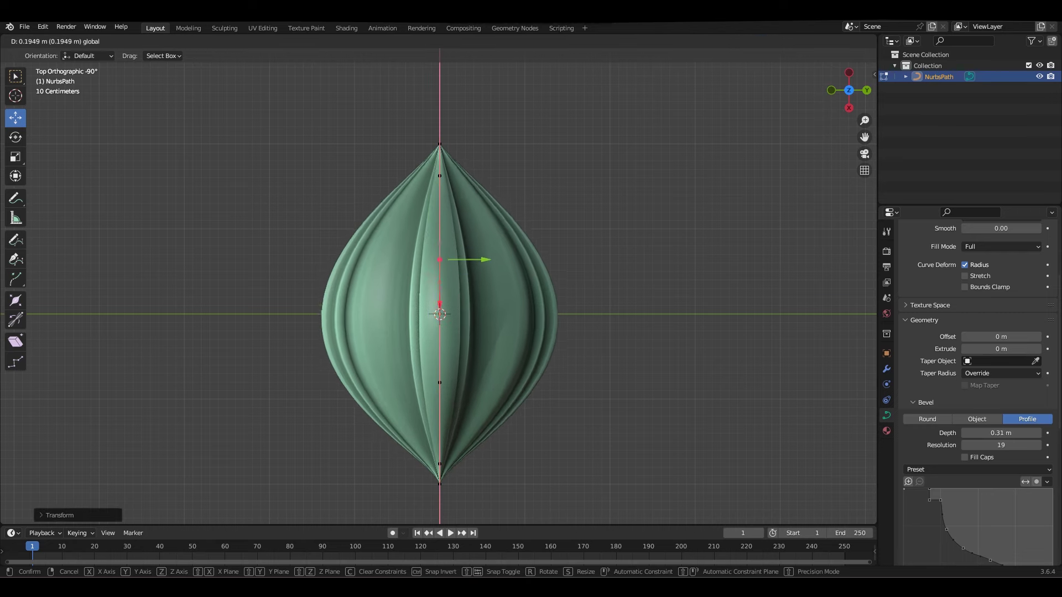
key(Return)
drag(438, 161, 503, 225)
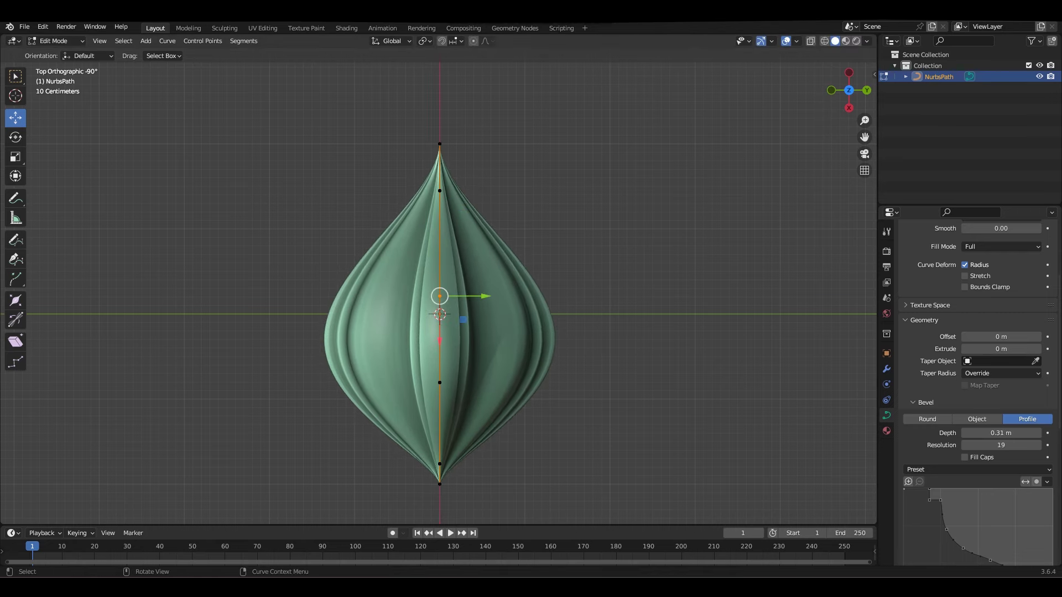
key(g)
key(x)
Smooth the bulb with Subdivision (Ctrl+1), then widen and raise the base point to round it.
key(Tab)
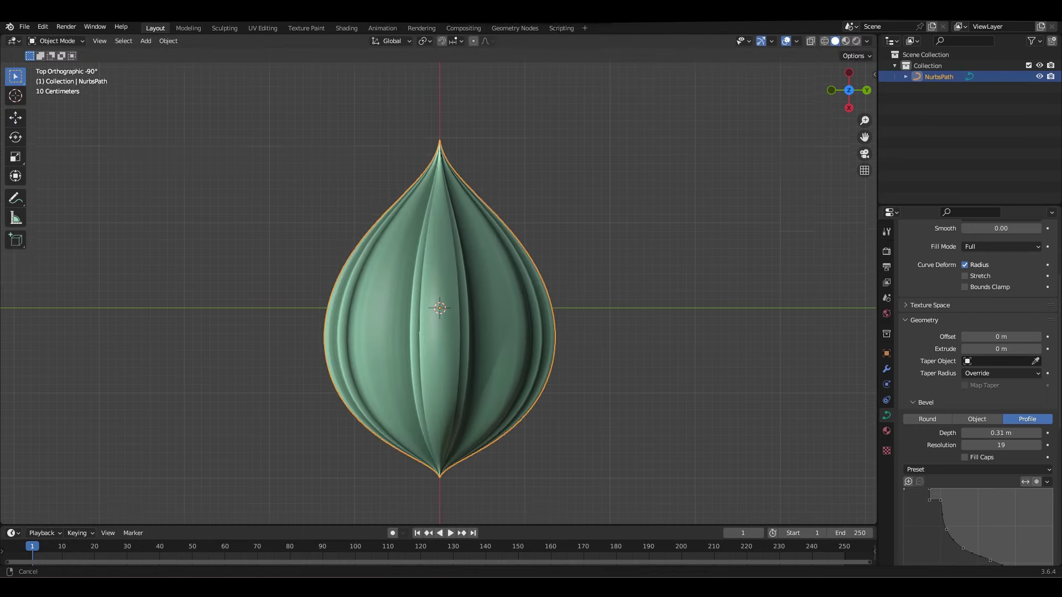
key(ctrl+1)
scroll(976, 387, down, 2)
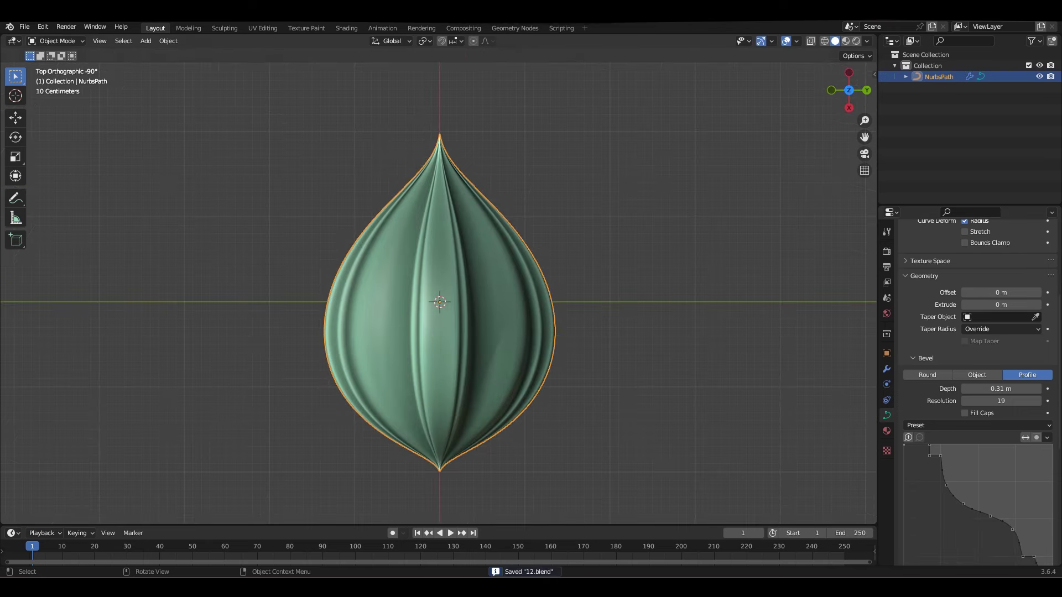
drag(380, 399, 514, 502)
key(g)
key(x)
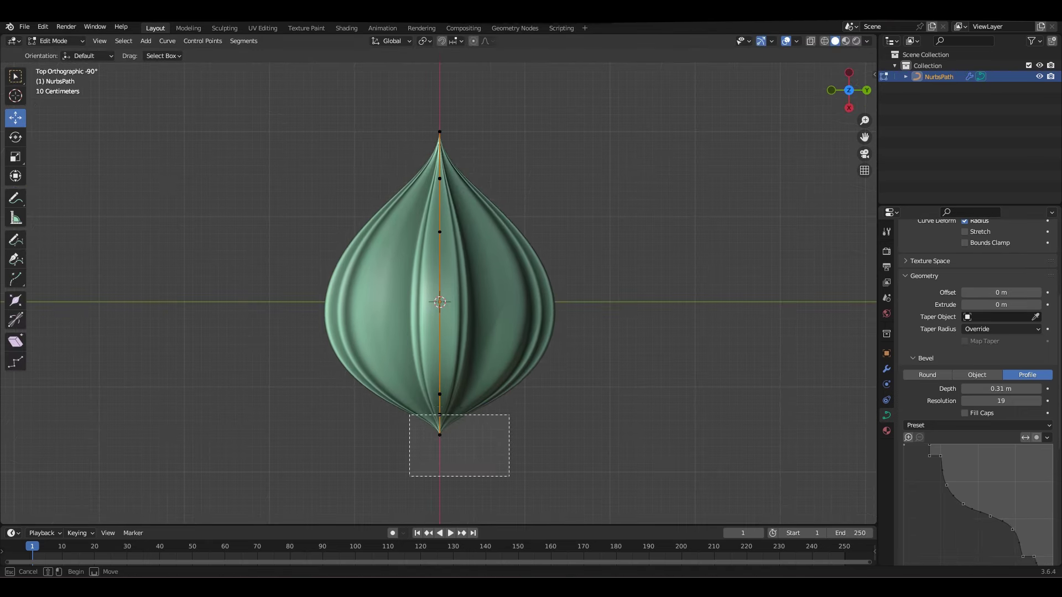
key(Escape)
click(440, 394)
key(alt+s)
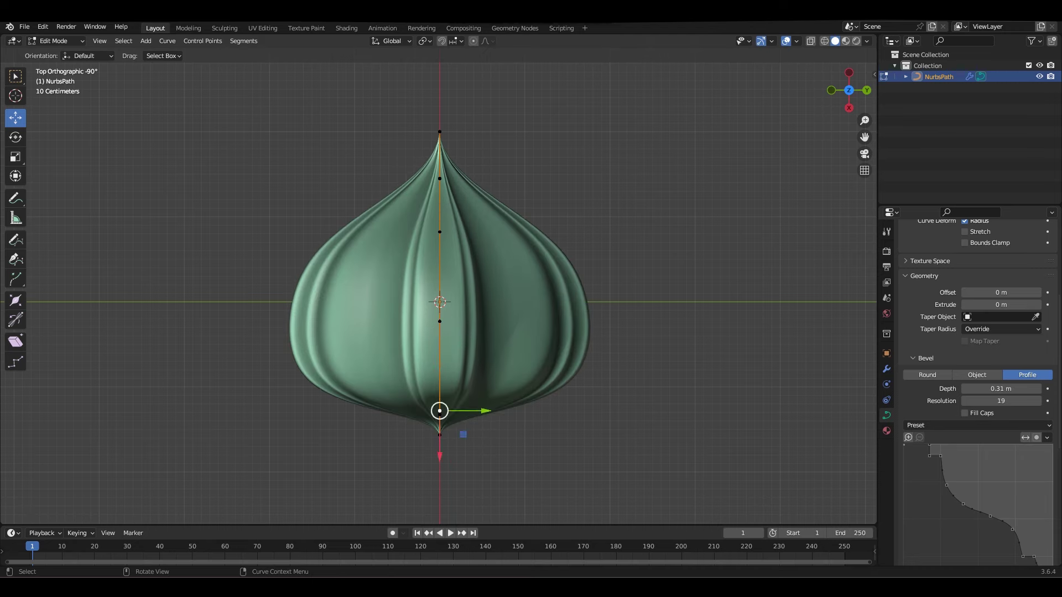
drag(463, 435, 463, 407)
Fine-tune the point radii near the base, check the relief, and save as 12.blend.
key(alt+s)
key(Escape)
key(alt+s)
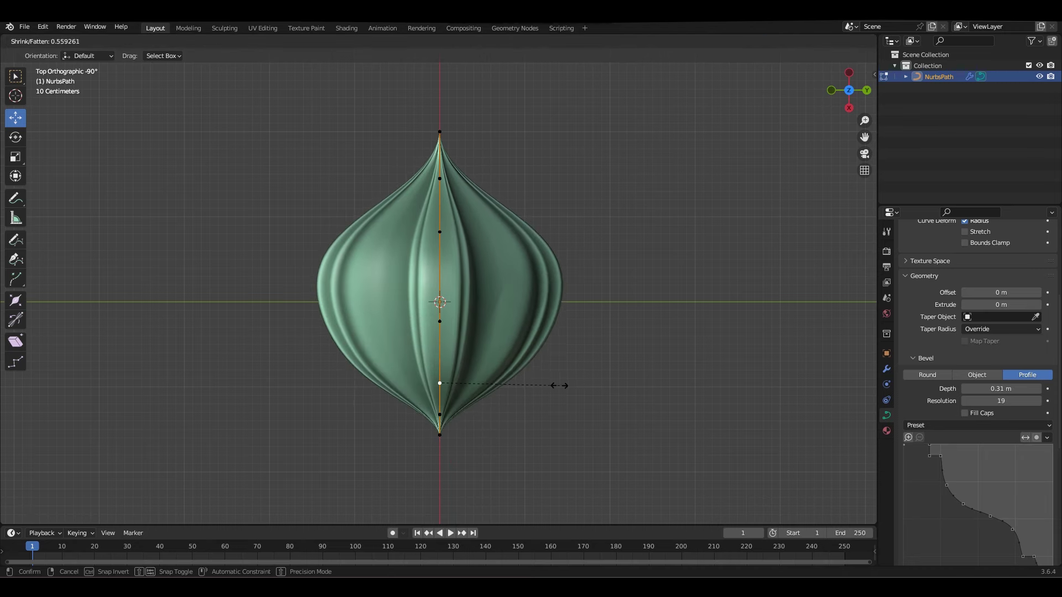
scroll(439, 301, up, 2)
drag(463, 406, 463, 354)
key(alt+s)
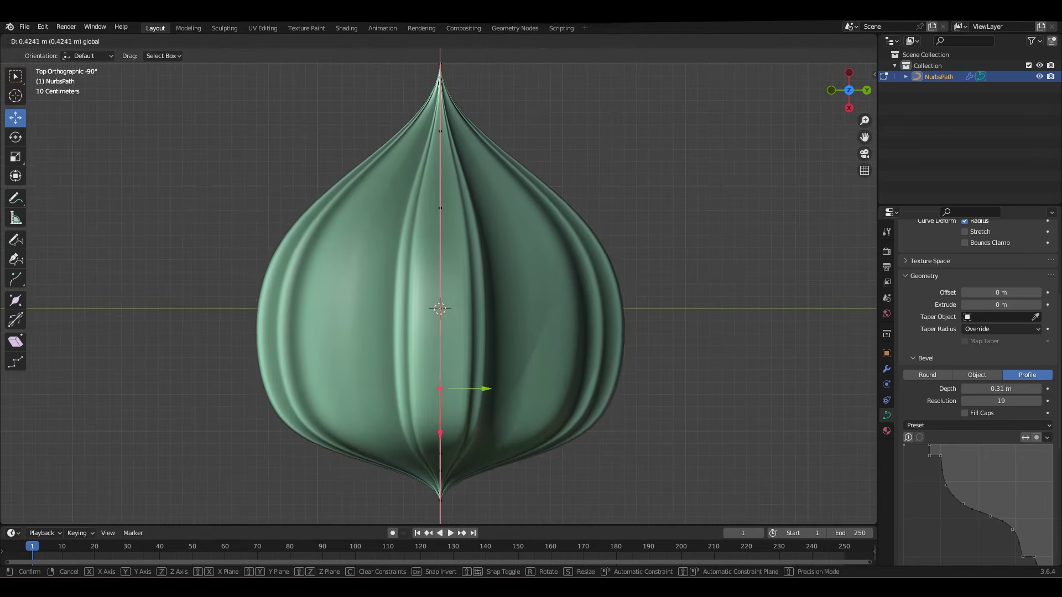
click(780, 445)
key(alt+s)
key(Escape)
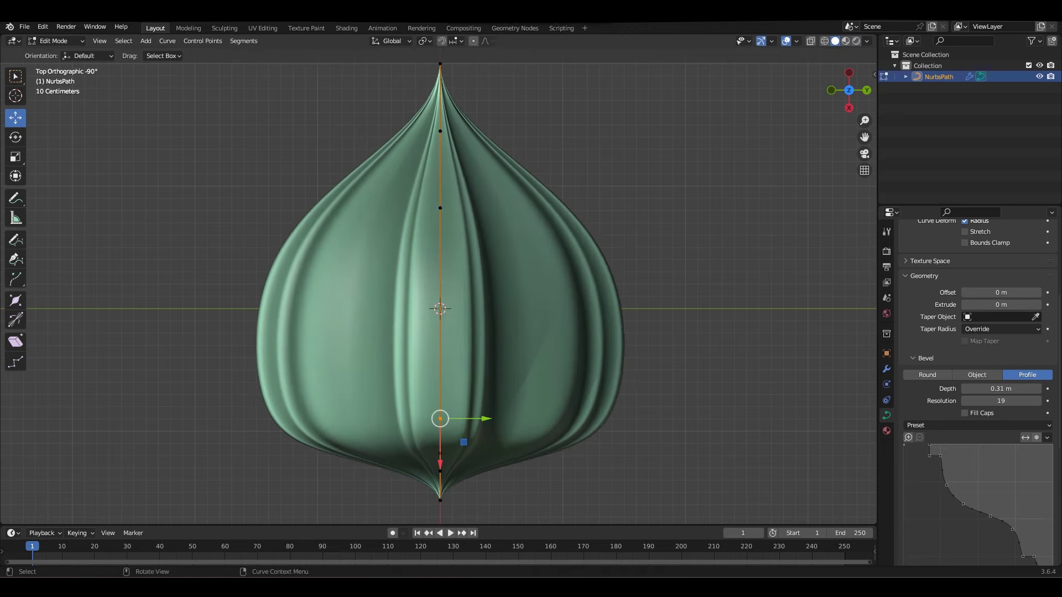
key(ctrl+z)
mouse_move(439, 301)
middle_down()
mouse_move(476, 276)
mouse_move(440, 302)
middle_up()
key(Tab)
key(ctrl+s)
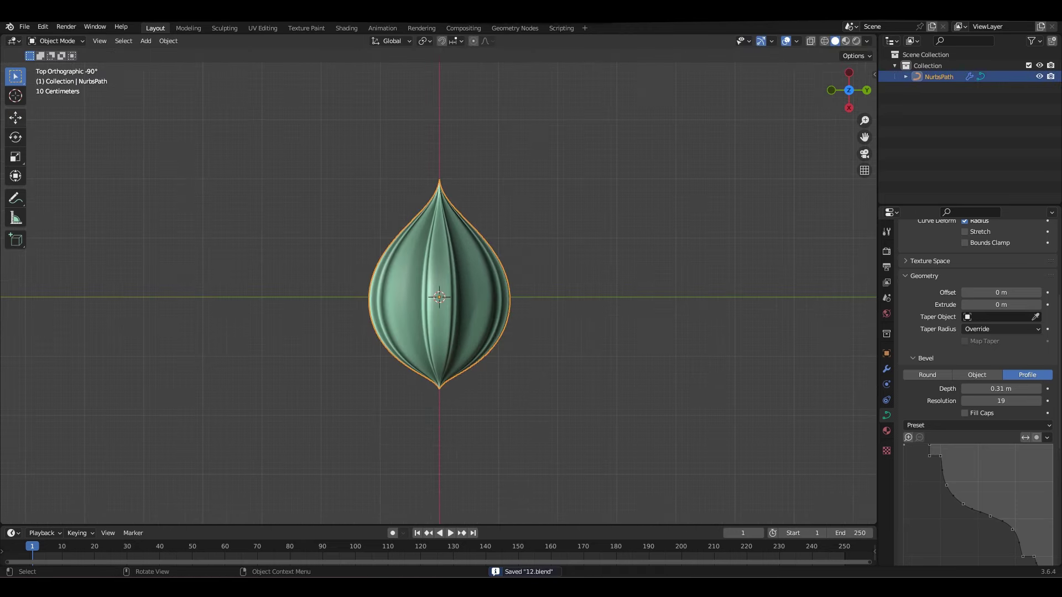
Duplicate the bulb and set the copy aside to the left.
key(g)
key(y)
key(Return)
key(shift+d)
key(y)
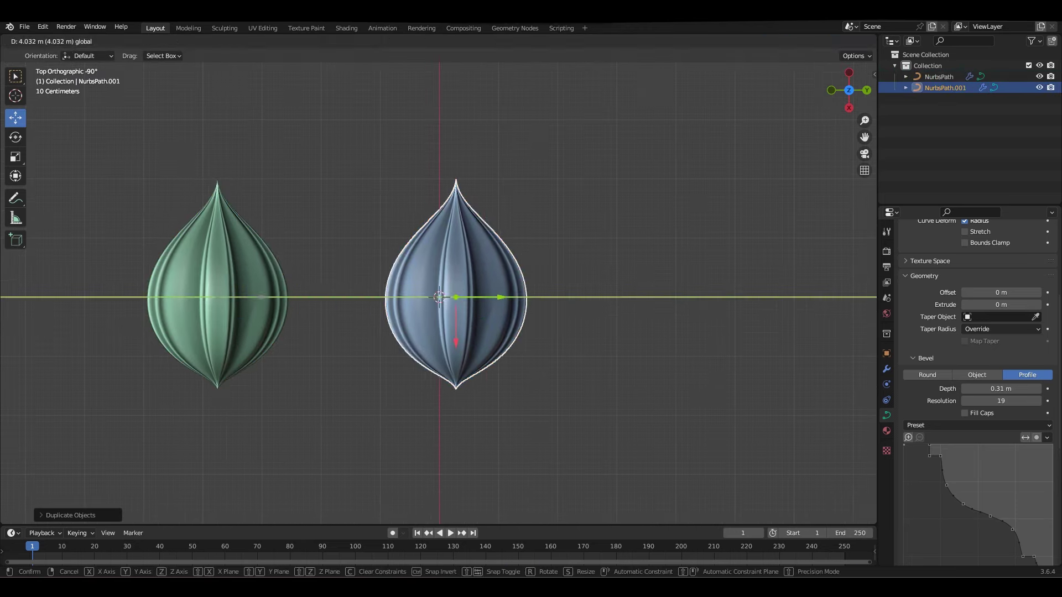
key(Escape)
key(ctrl+z)
key(ctrl+z)
key(shift+d)
key(Escape)
key(ctrl+s)
key(g)
key(y)
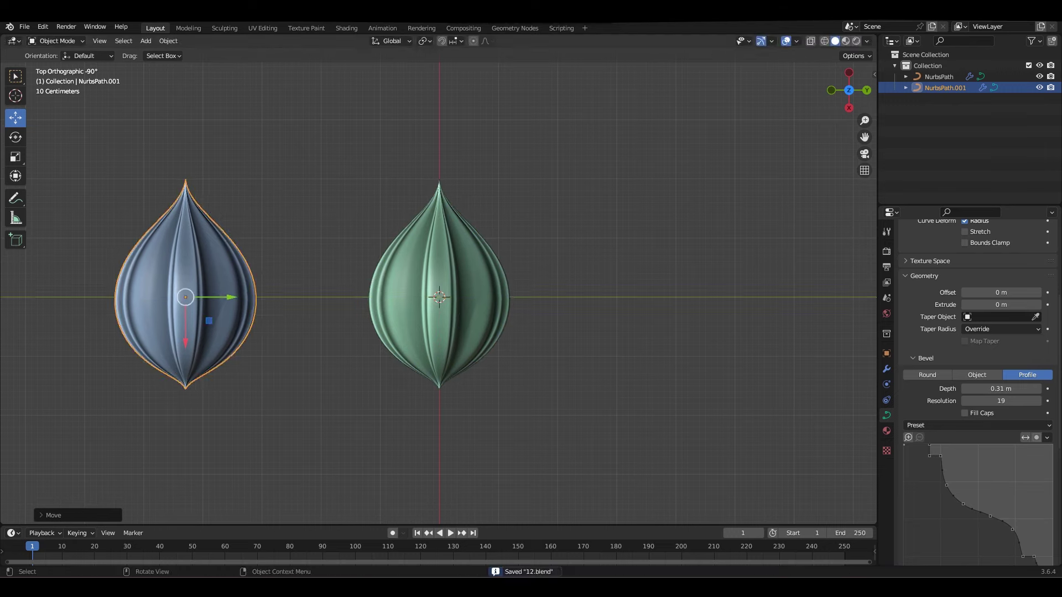
key(Return)
Slim the original into a narrow petal and separate a duplicate beside it as NurbsPath.002.
key(alt+s)
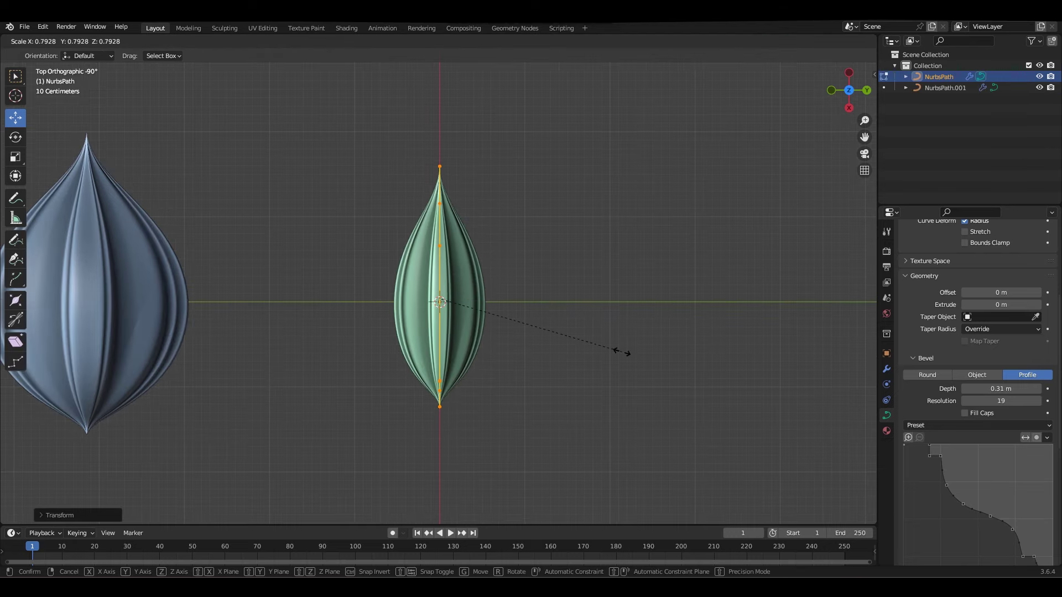
click(617, 349)
key(shift+d)
key(x)
key(Return)
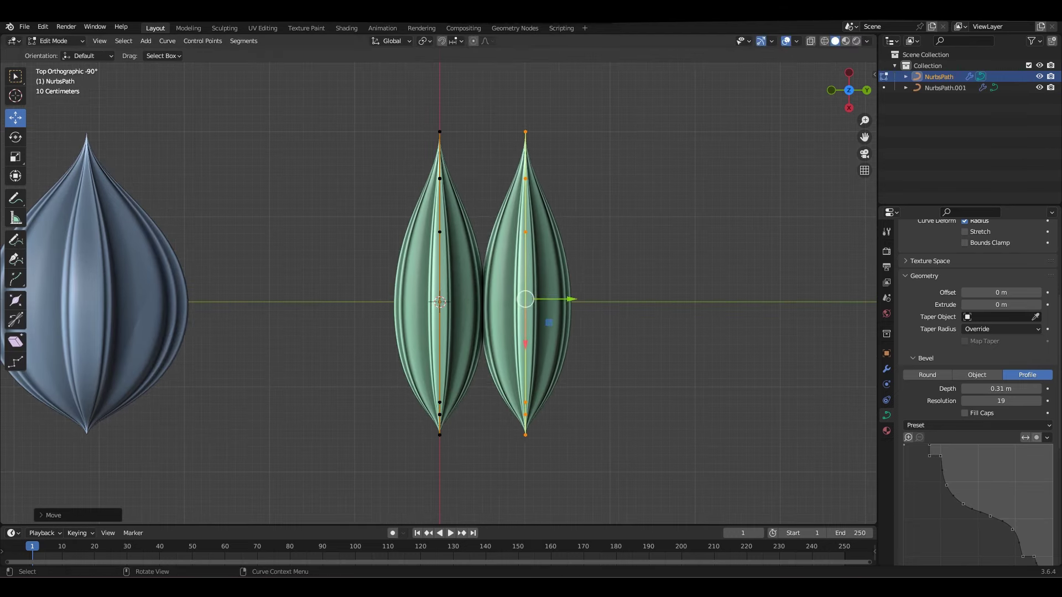
key(p)
key(Return)
key(Tab)
click(525, 249)
key(n)
click(870, 242)
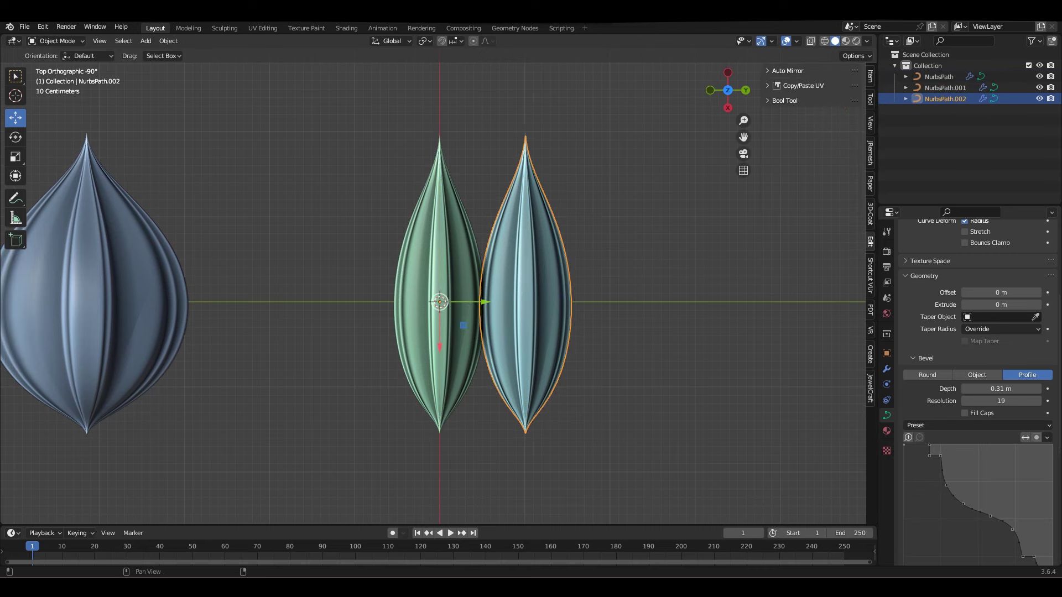
Give NurbsPath.002 a Y-only Mirror modifier and bend its petal points outward.
click(887, 369)
click(976, 250)
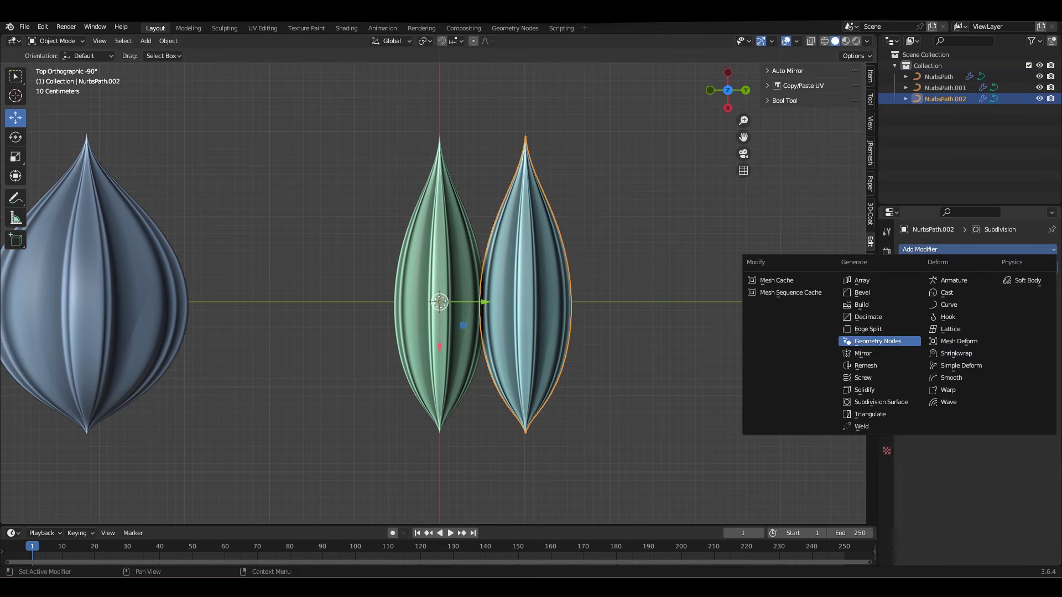
click(866, 354)
click(974, 299)
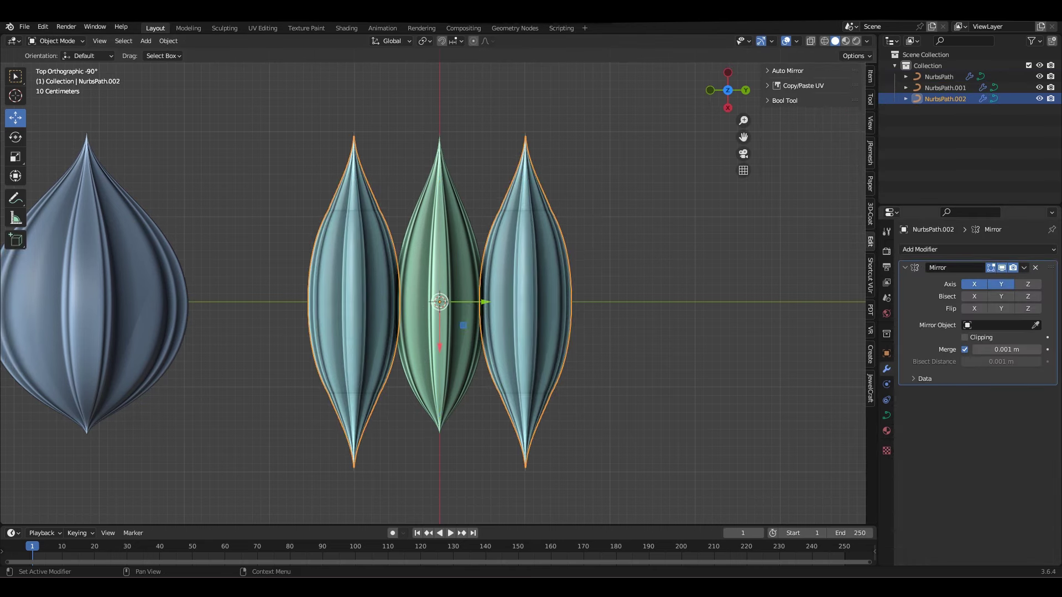
key(alt+a)
mouse_move(498, 387)
mouse_down()
mouse_move(554, 443)
mouse_move(460, 421)
mouse_up()
mouse_move(525, 232)
mouse_down()
mouse_move(526, 305)
mouse_move(527, 209)
mouse_up()
Rotate and move the petal's tip handle, then rotate and scale its bottom points.
scroll(591, 368, up, 1)
key(r)
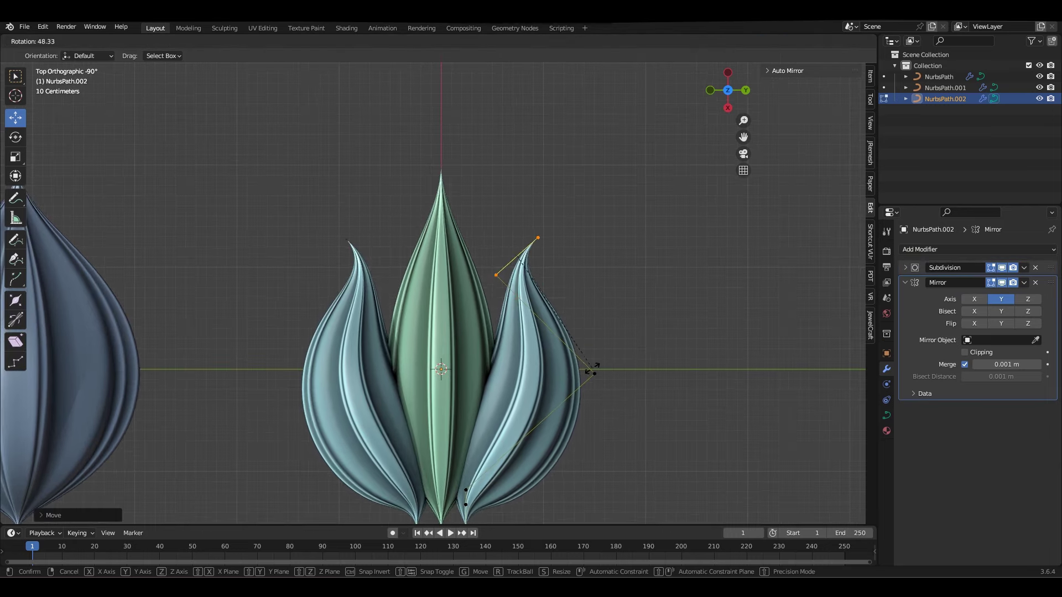
key(Return)
shift+middle_drag(498, 310, 502, 245)
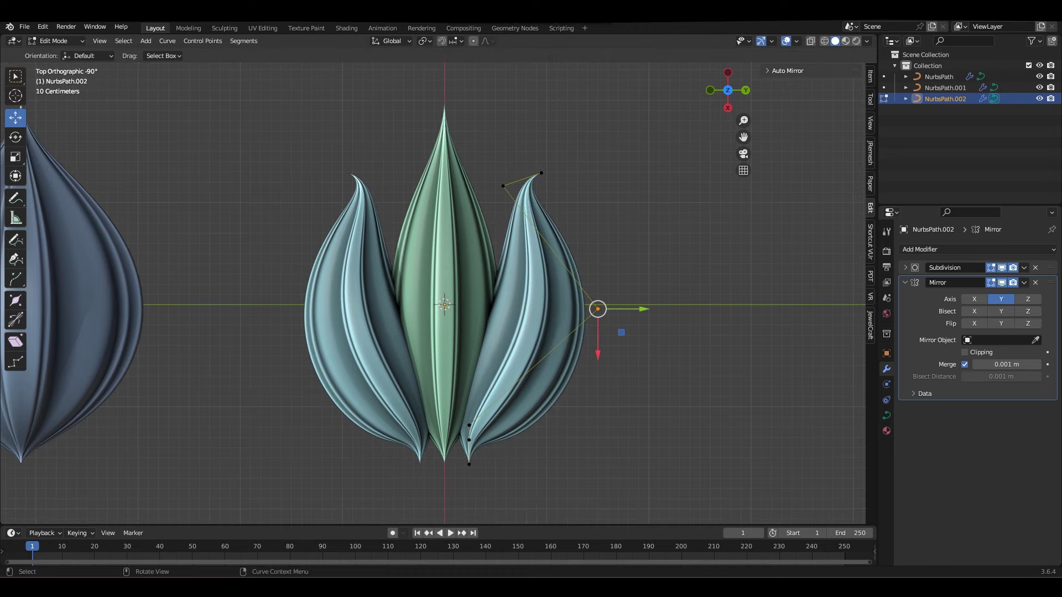
mouse_move(469, 441)
mouse_down()
mouse_move(479, 441)
mouse_move(457, 440)
mouse_up()
key(r)
click(585, 446)
key(alt+s)
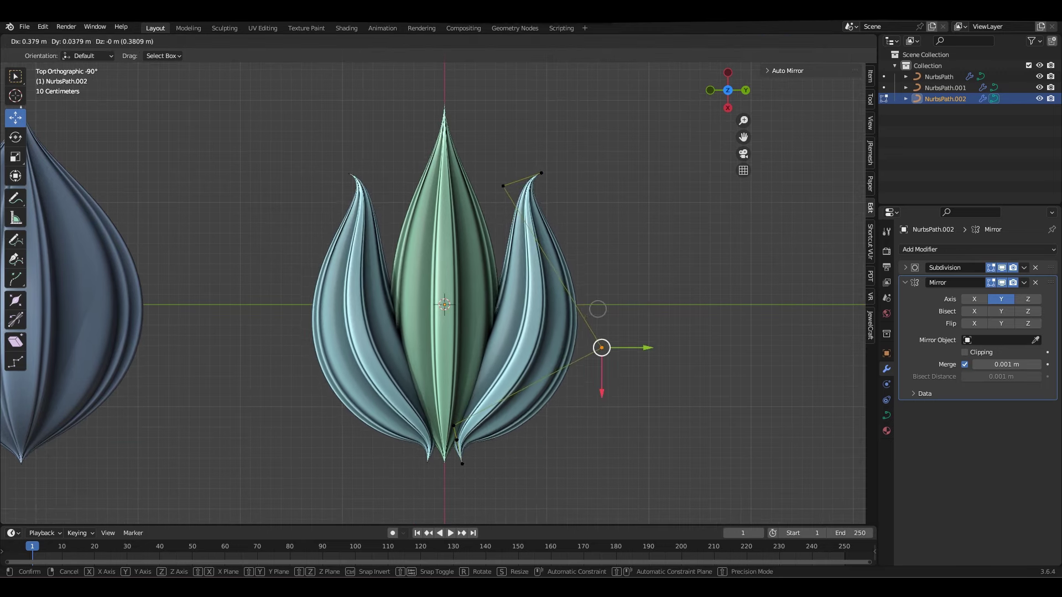
Pull the top control point left and down and rotate and move its handle.
click(522, 179)
drag(522, 180, 487, 194)
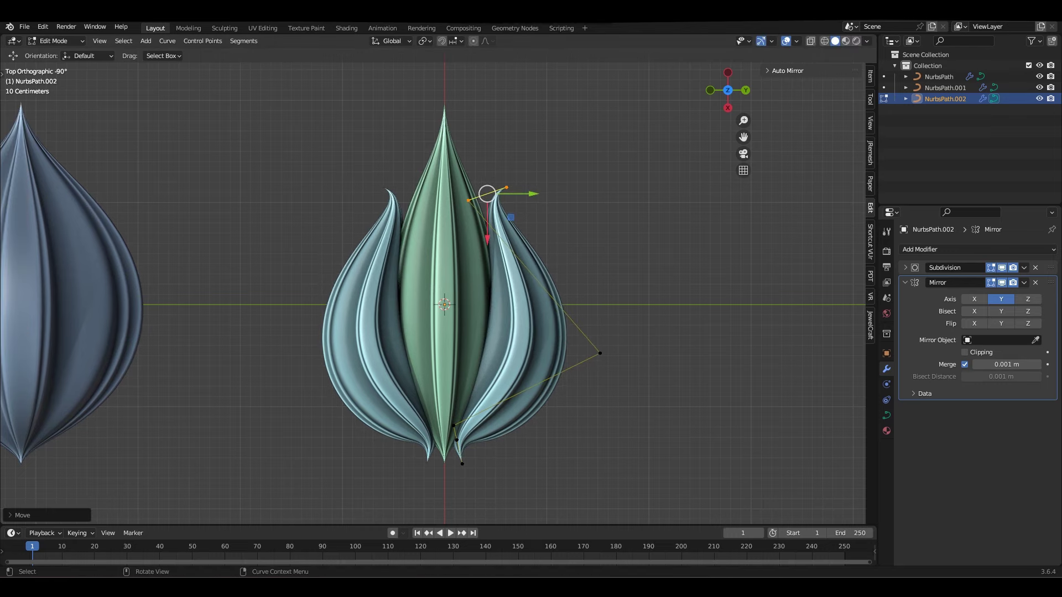
scroll(487, 194, up, 1)
key(r)
click(597, 168)
key(g)
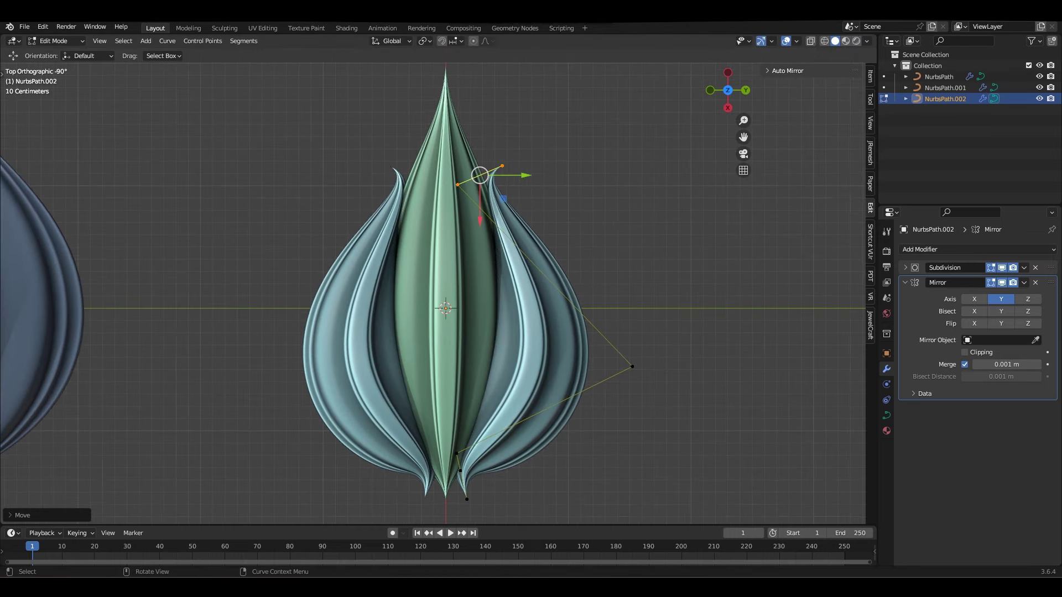
key(x)
key(y)
key(Return)
Move the right control point into place and select the bulb's bottom tip point.
drag(691, 270, 622, 418)
key(g)
key(x)
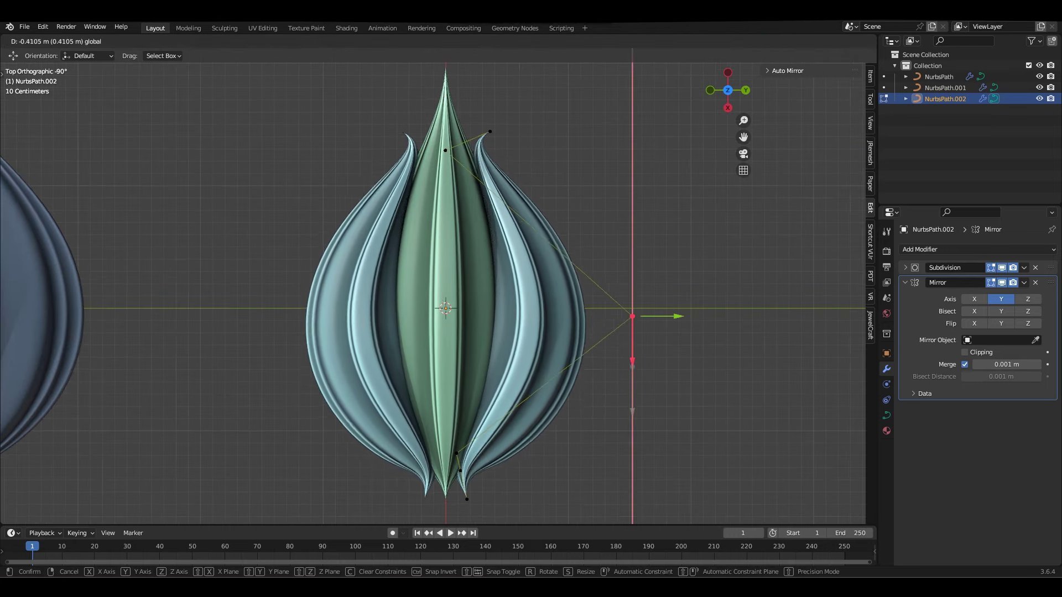
click(632, 318)
click(491, 375)
scroll(491, 376, up, 2)
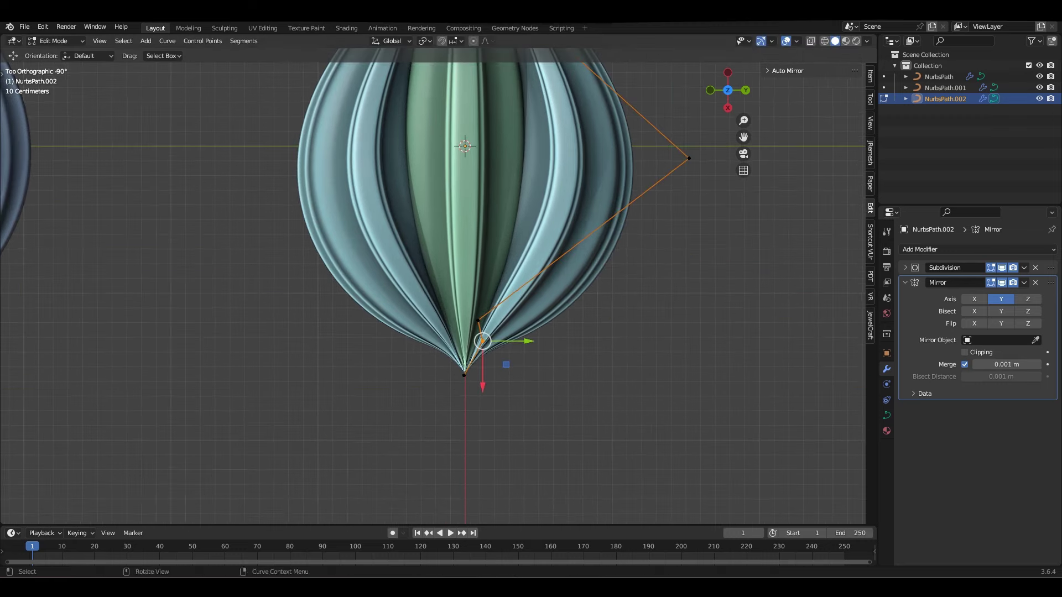
click(464, 376)
scroll(460, 361, up, 2)
scroll(460, 361, up, 1)
Finish moving the bottom tip along Y, then frame all the flower objects.
key(g)
key(y)
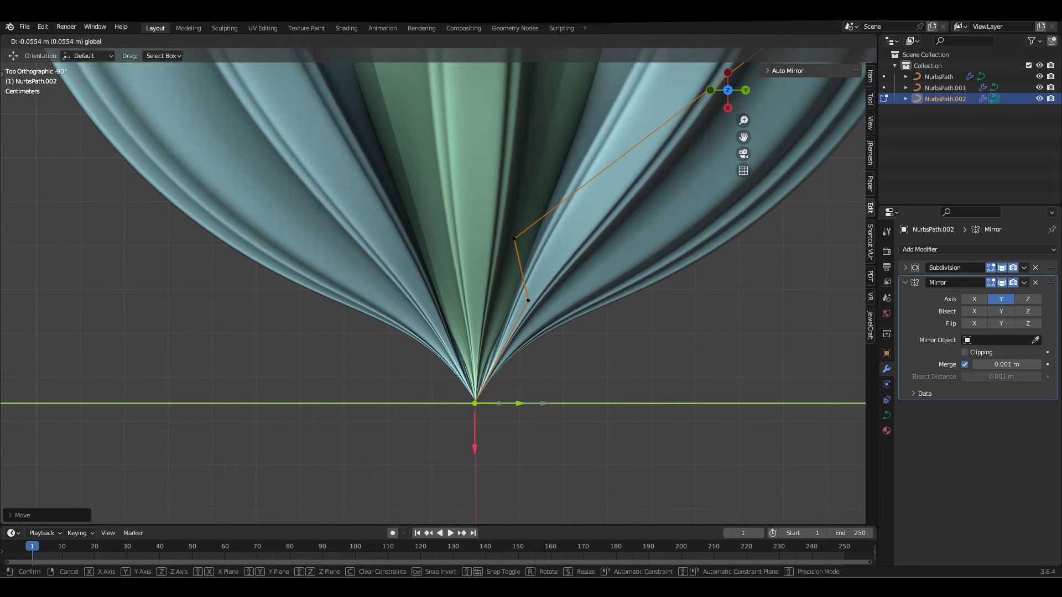
key(Tab)
key(Home)
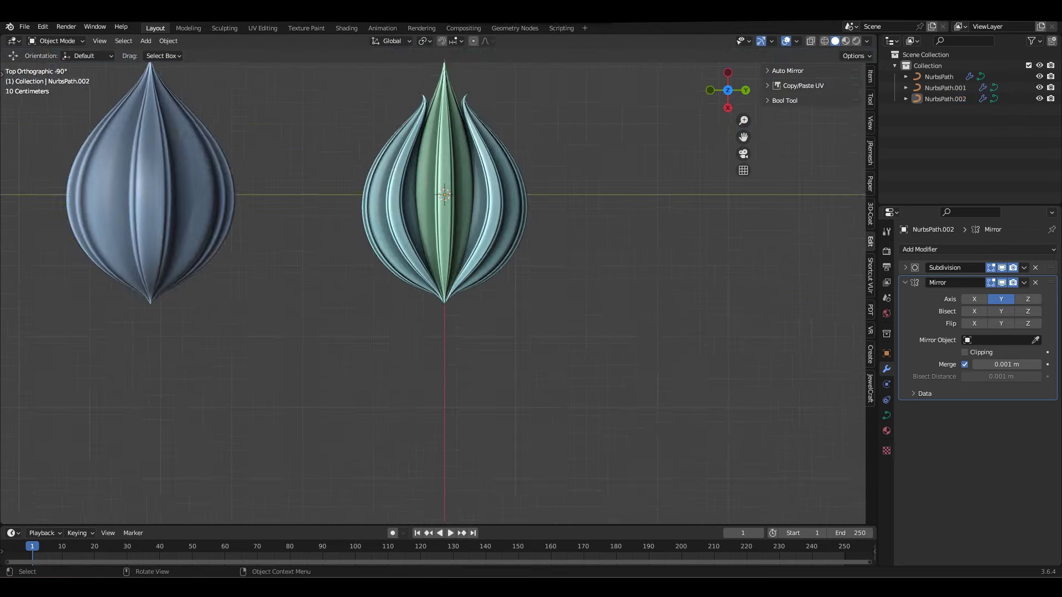
scroll(387, 249, up, 3)
scroll(387, 276, down, 3)
On the bulb flower, move the top handle points along Y and rotate them slightly.
click(404, 360)
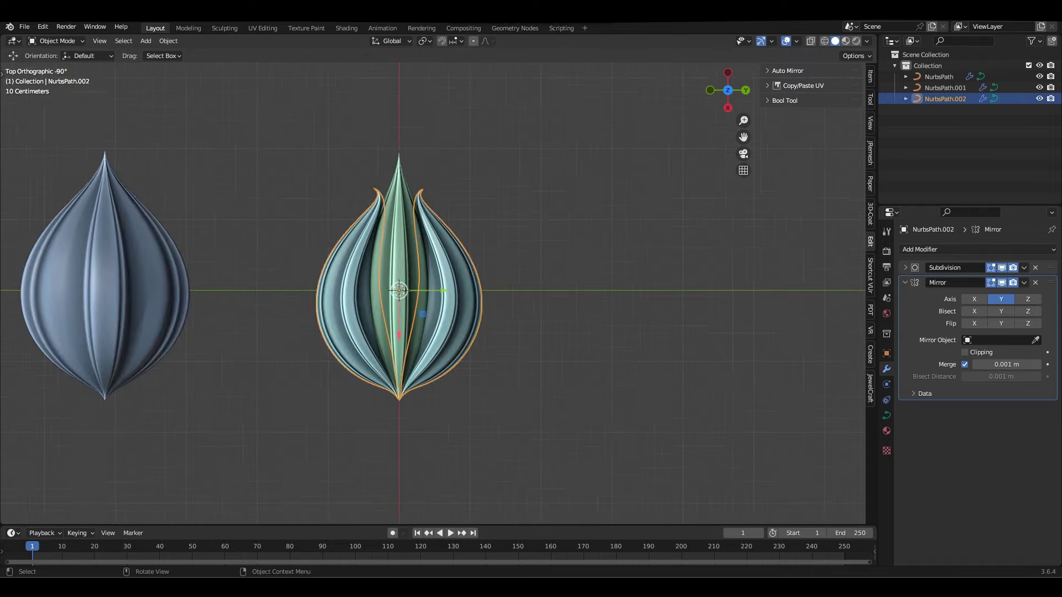
key(Tab)
scroll(371, 293, up, 2)
key(g)
key(Return)
drag(374, 186, 434, 221)
key(g)
key(y)
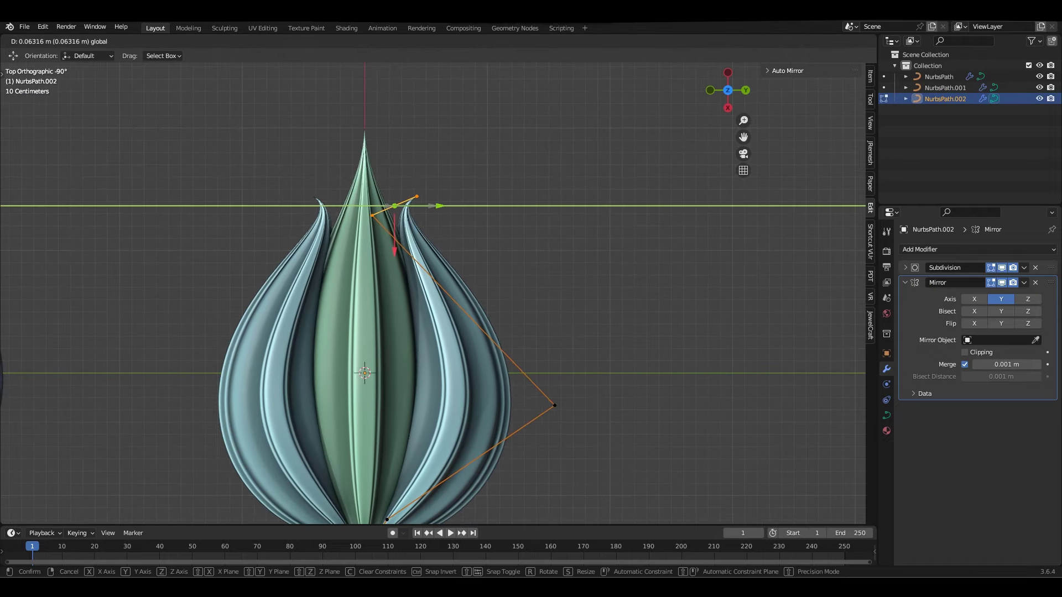
key(Return)
key(r)
key(Return)
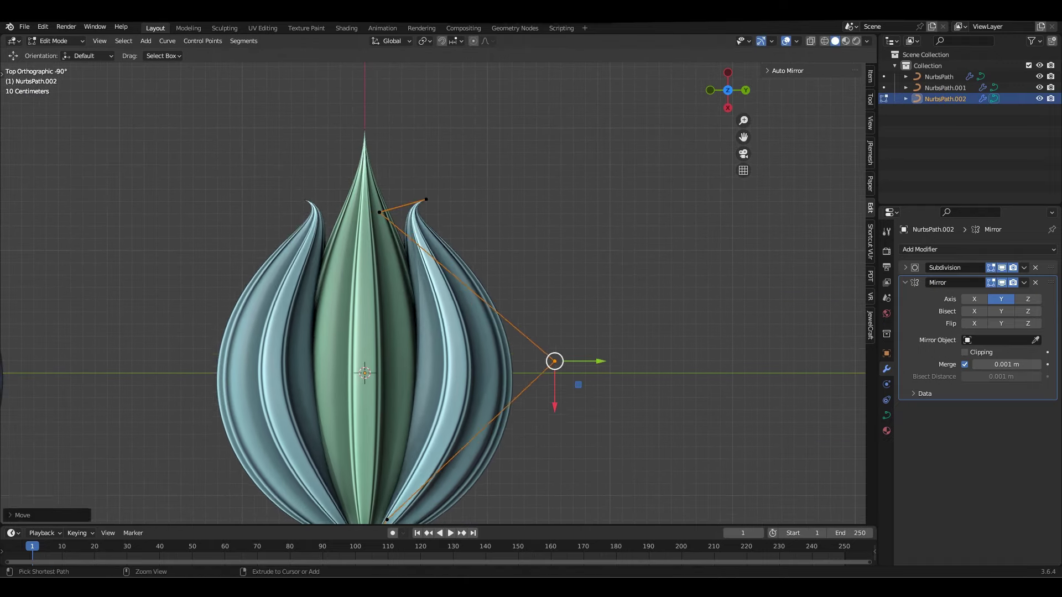
Pull the top handle down, rotate it open and adjust tip thickness with Shrink/Fatten.
key(Escape)
click(380, 212)
mouse_move(380, 214)
mouse_down()
mouse_move(385, 238)
mouse_move(385, 221)
mouse_up()
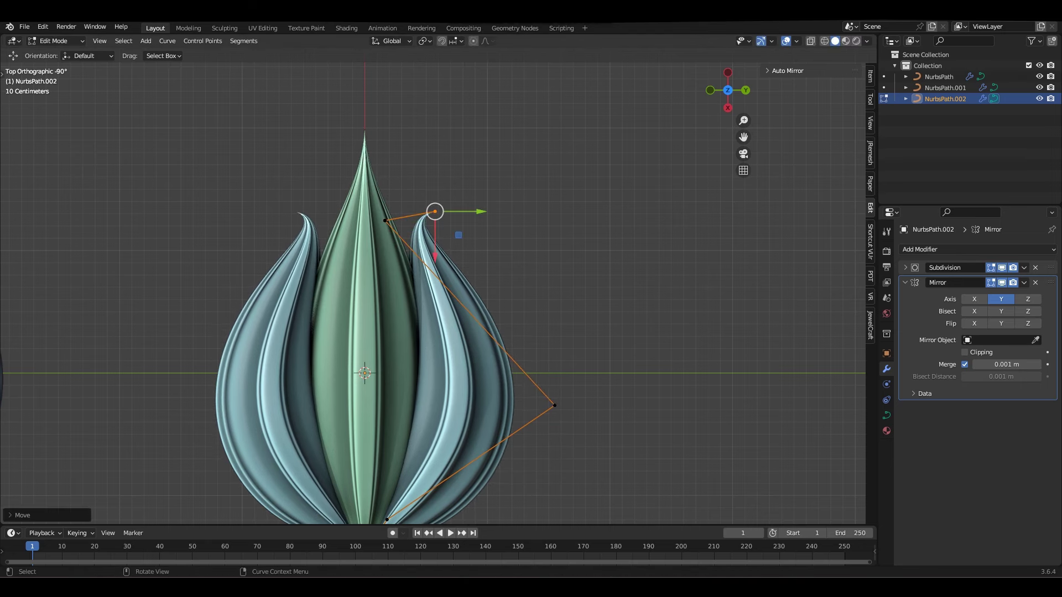
key(r)
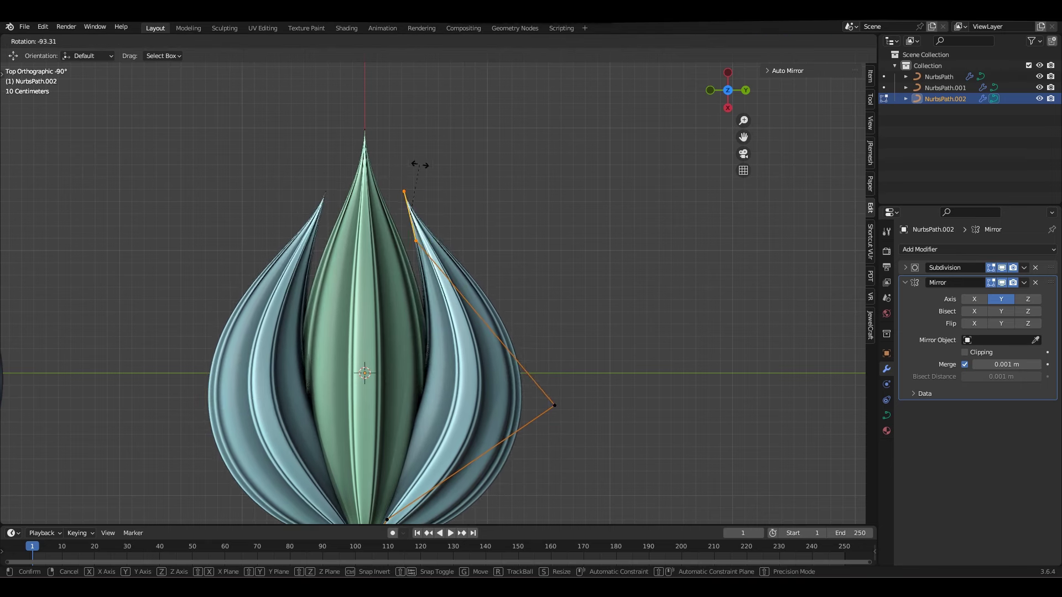
key(alt+s)
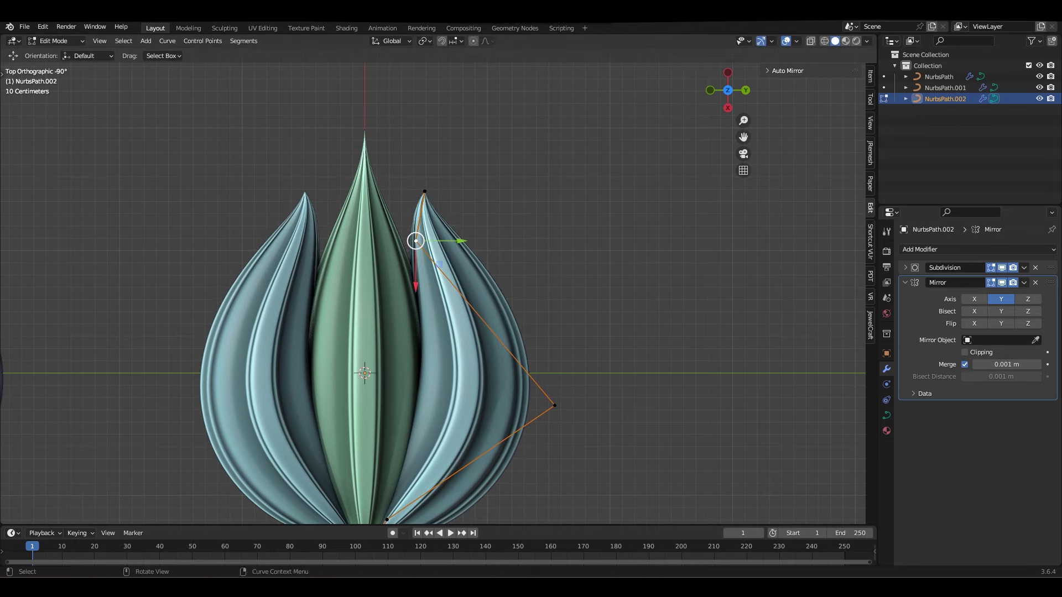
drag(416, 241, 406, 241)
shift+middle_drag(406, 240, 404, 165)
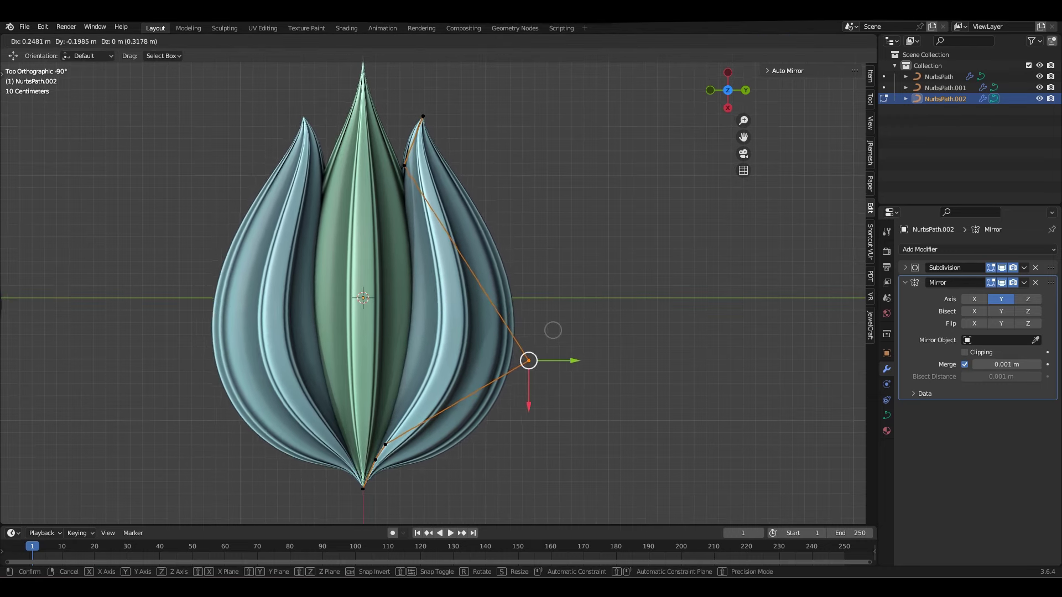
click(553, 354)
Back in Object Mode, select all three flower objects and view them from the side.
key(Tab)
key(alt+a)
scroll(418, 286, down, 2)
key(a)
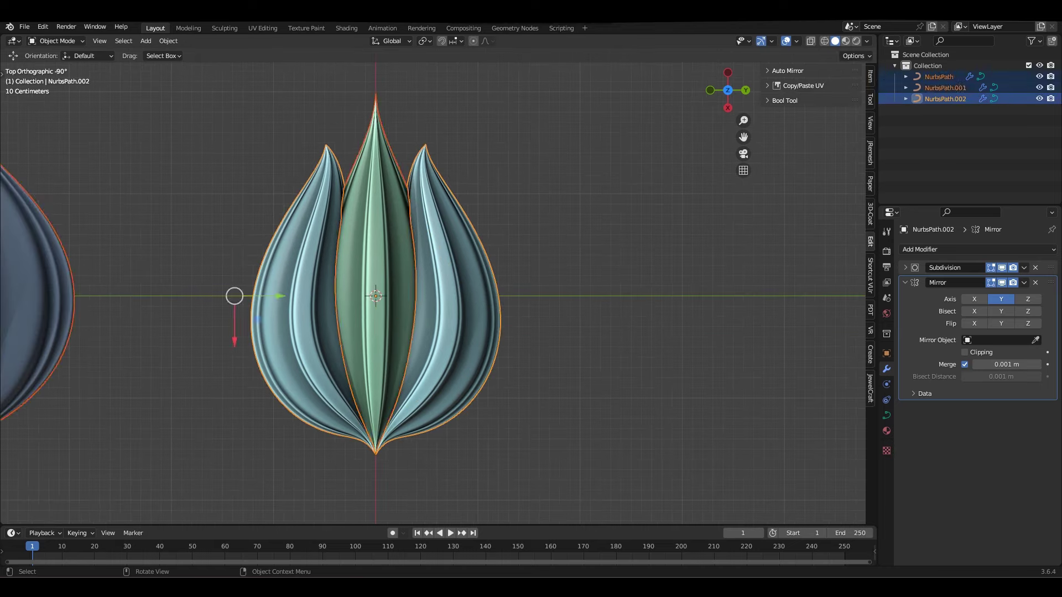
key(KP_3)
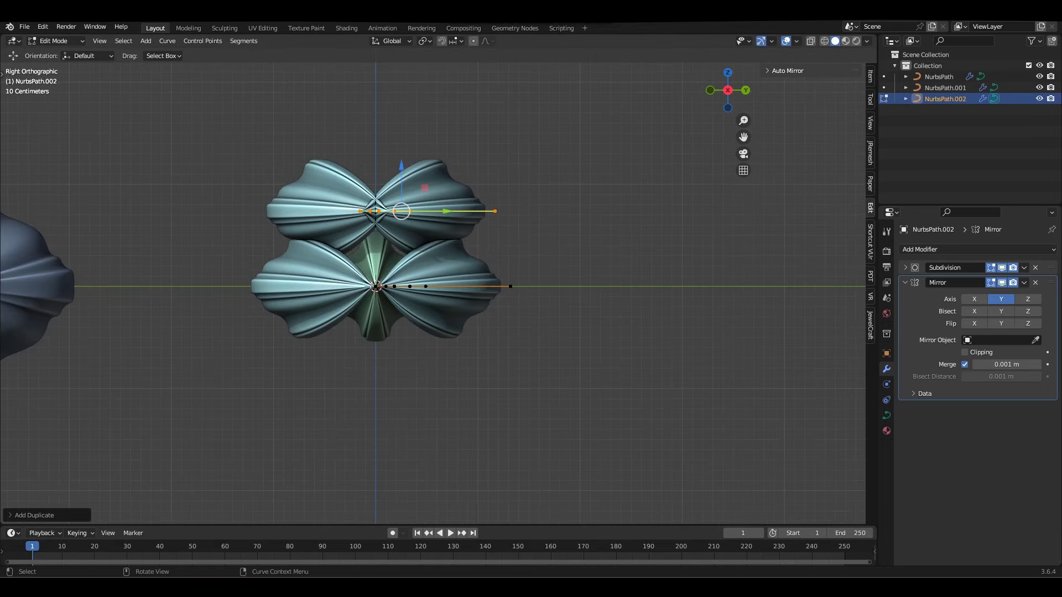
Preview the blooming animation, then return to the top-down view.
key(space)
key(Escape)
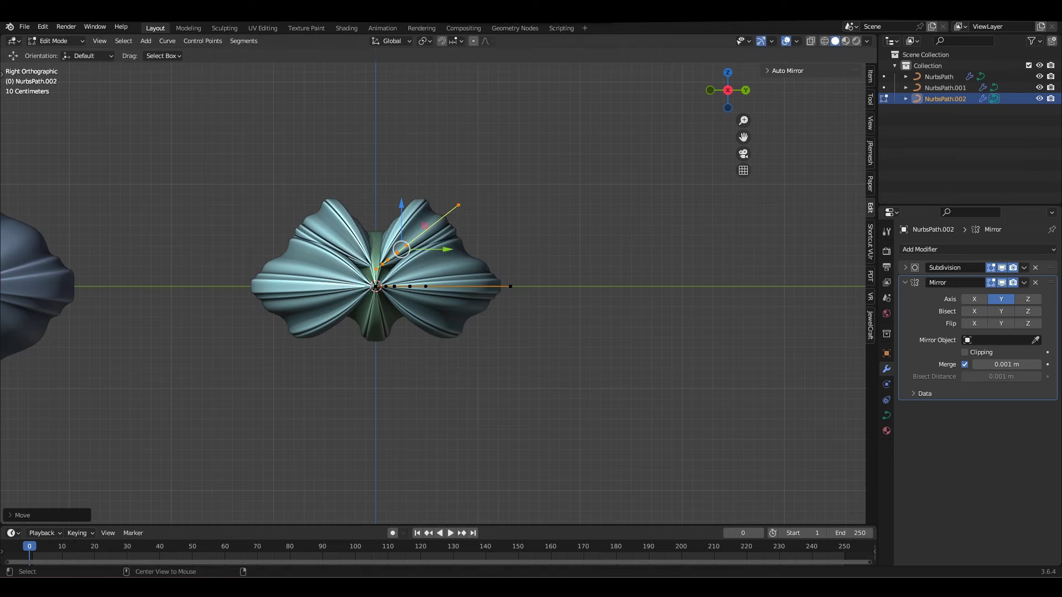
key(KP_7)
Move and rotate the duplicated petal points into an inner petal layer, shifting it along X.
key(g)
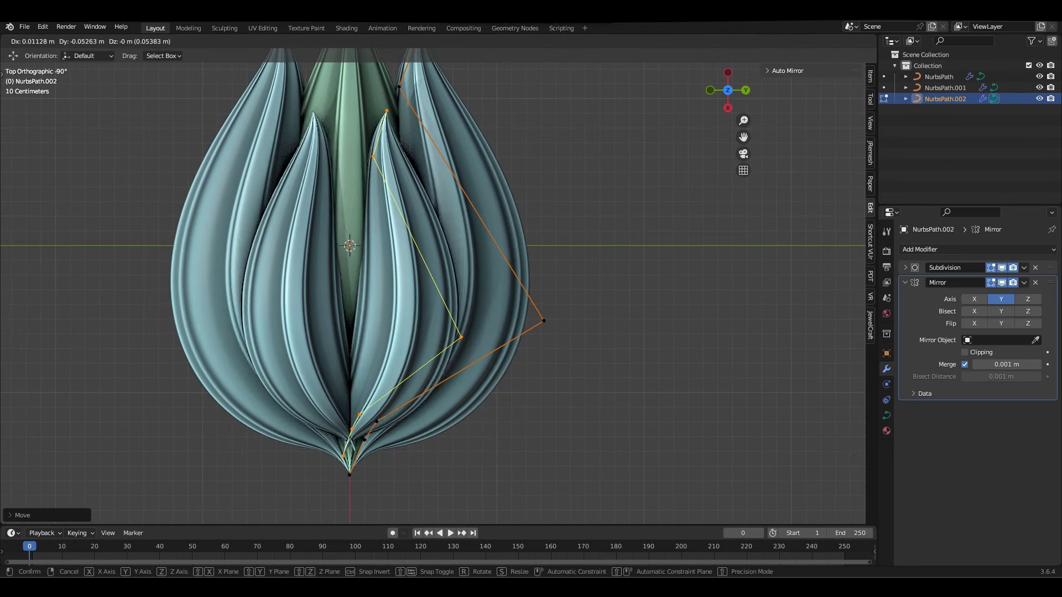
key(r)
key(g)
key(y)
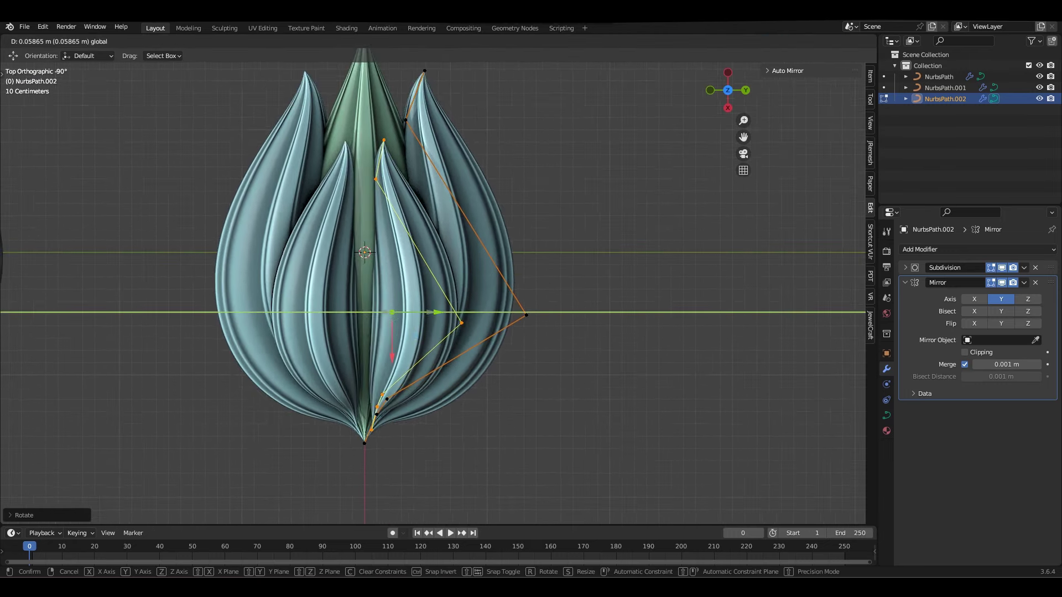
click(604, 302)
key(r)
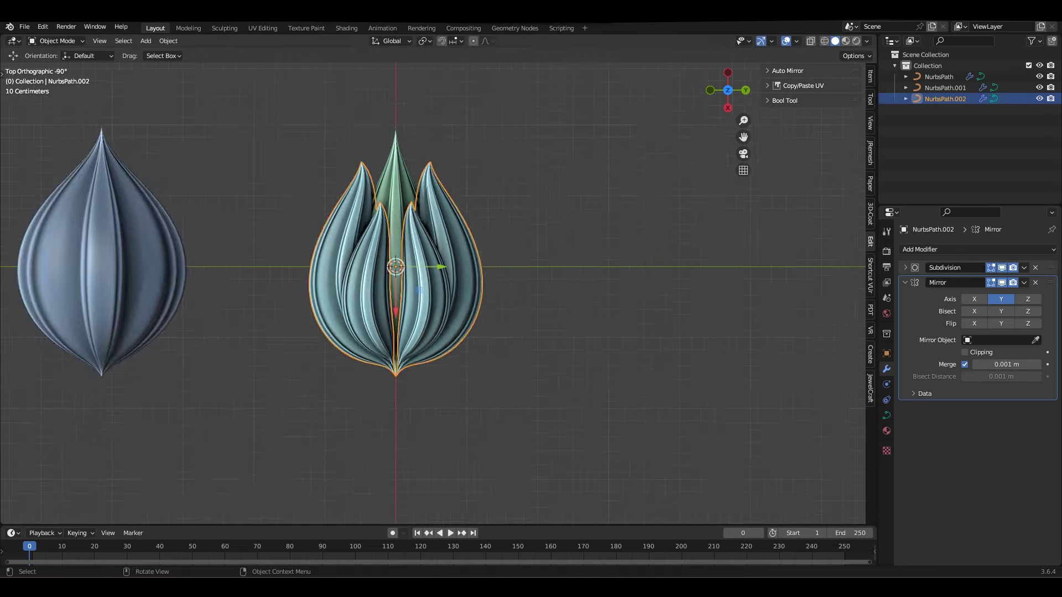
click(496, 270)
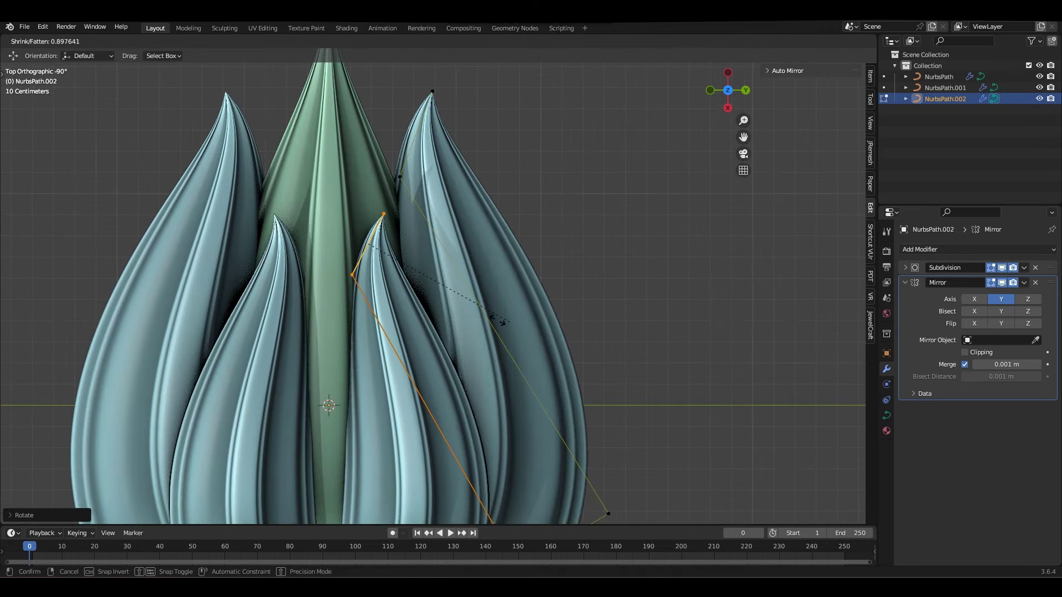
key(g)
key(x)
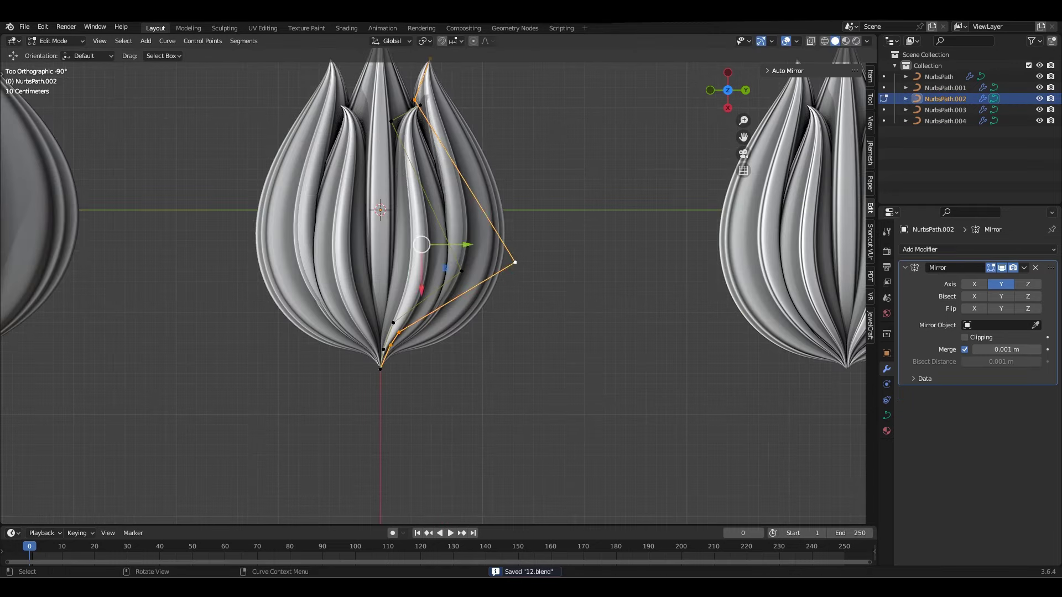
Move and rotate the outer petal's control points outward, cancelling a stray lower-right point move.
key(g)
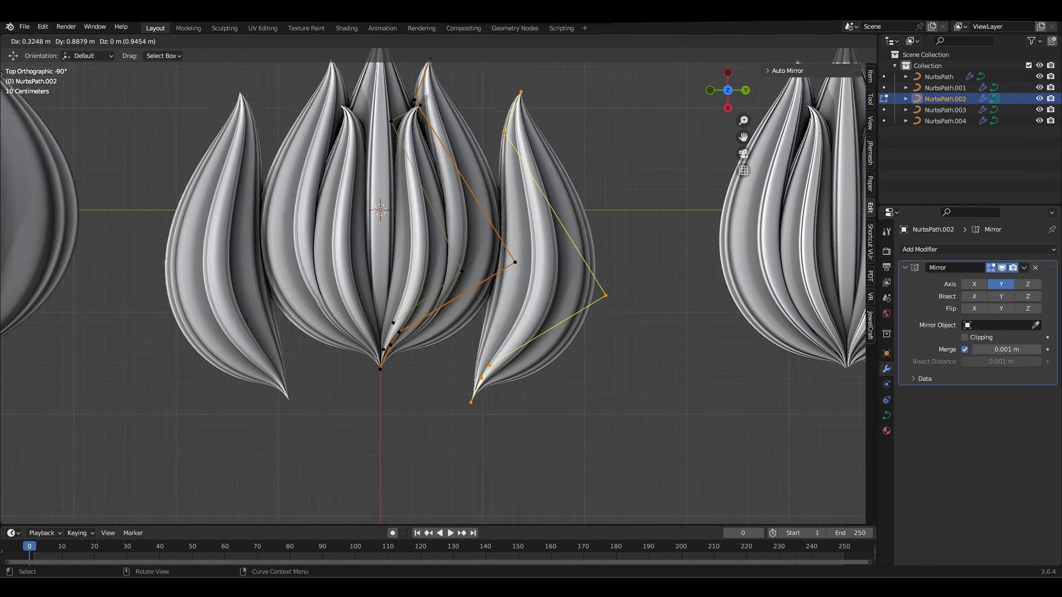
key(Return)
key(r)
key(Return)
key(g)
click(482, 281)
scroll(483, 280, up, 2)
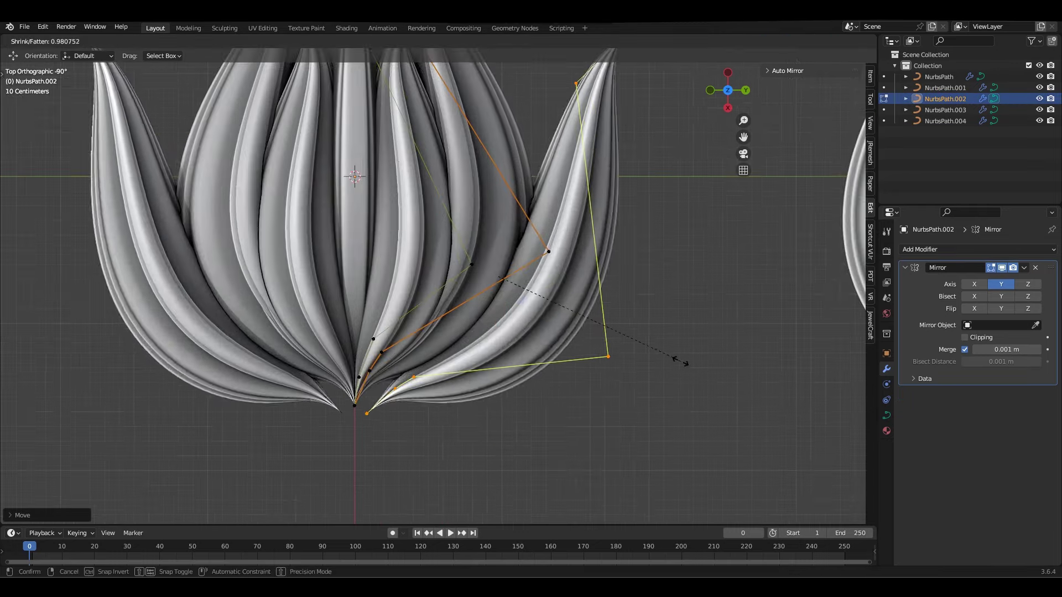
scroll(486, 265, up, 2)
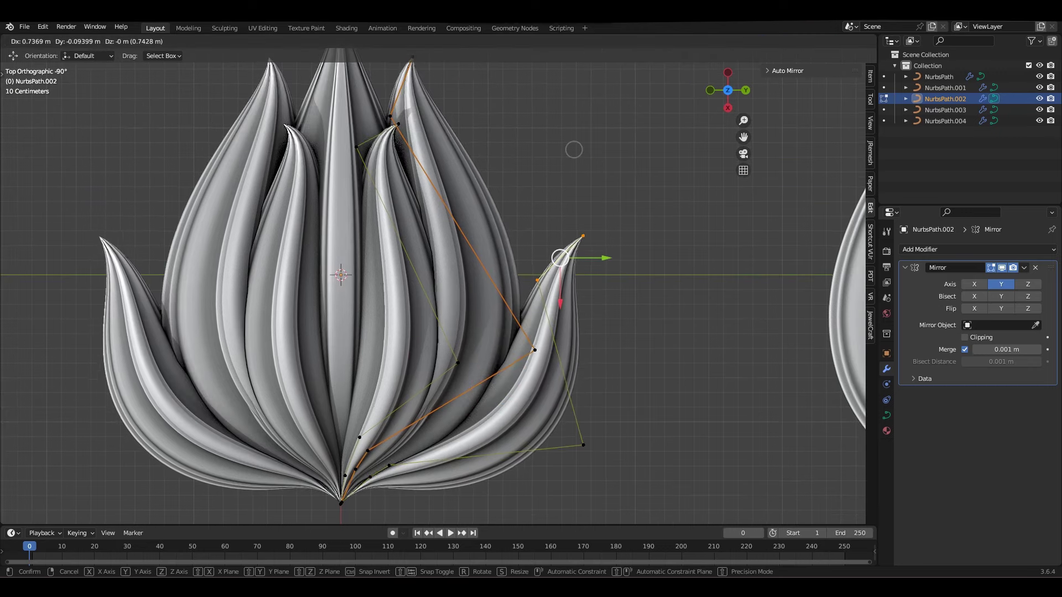
scroll(590, 360, up, 2)
click(590, 361)
key(g)
right_click(590, 360)
Pull the outer petal's tip point outward into a wide flared tip.
scroll(387, 388, up, 2)
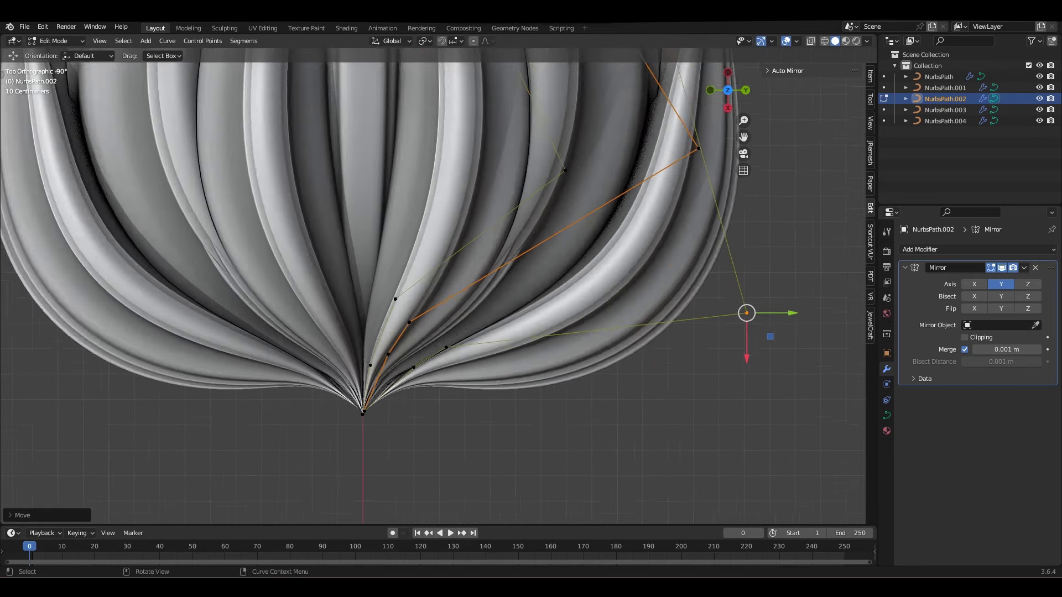
scroll(387, 387, up, 2)
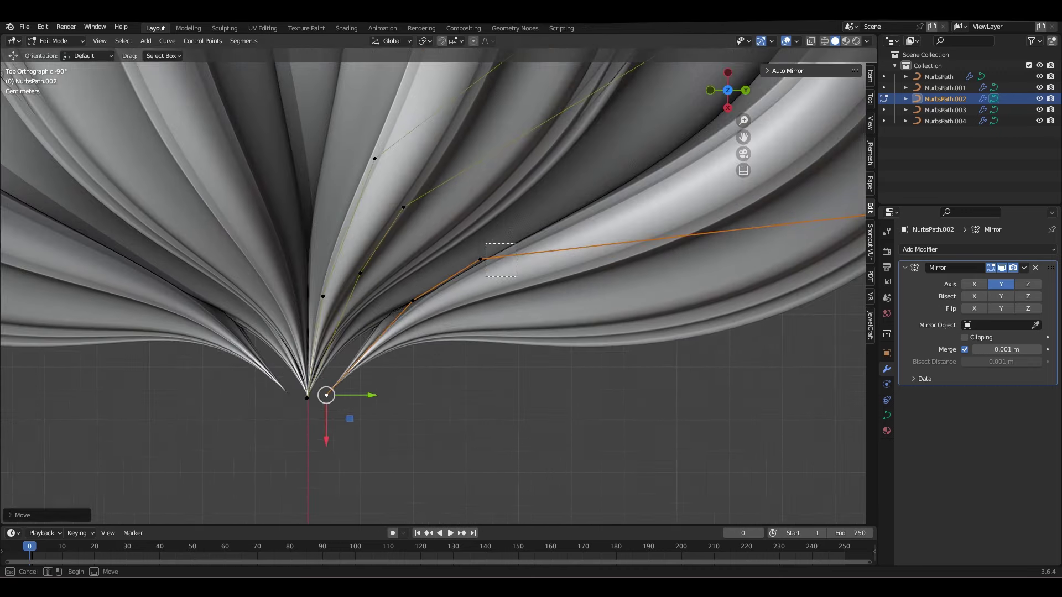
scroll(446, 280, up, 2)
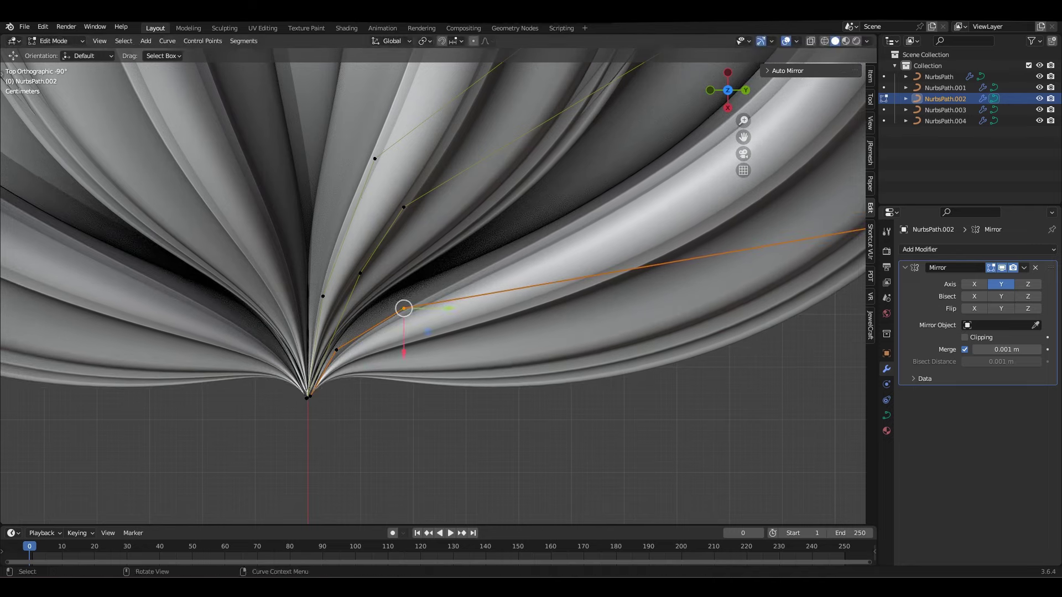
scroll(403, 308, down, 3)
scroll(535, 339, up, 2)
scroll(536, 434, up, 2)
click(497, 161)
key(g)
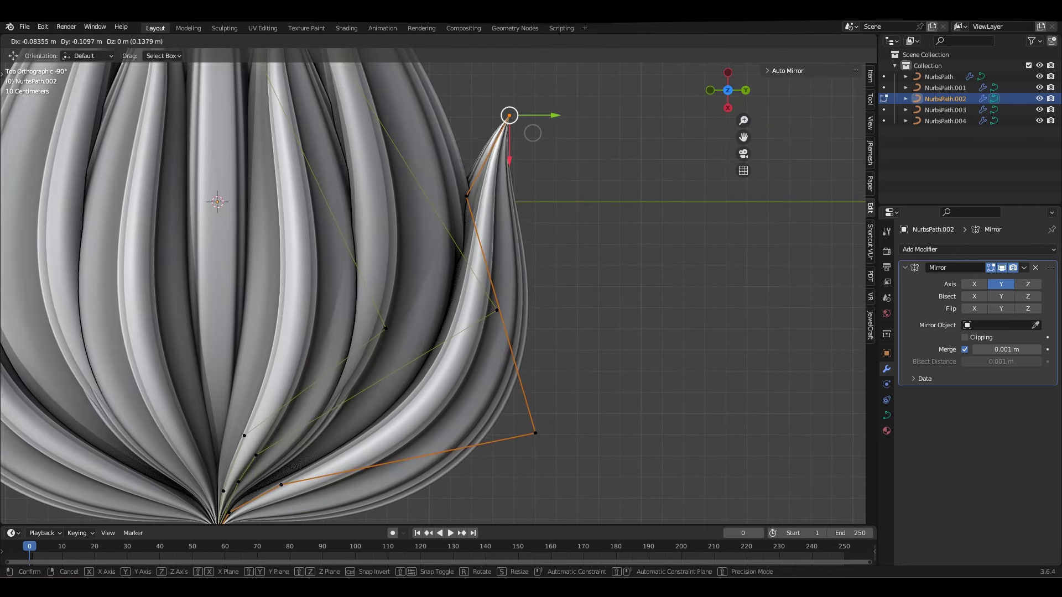
scroll(532, 132, down, 3)
scroll(498, 182, up, 3)
click(545, 188)
scroll(542, 235, down, 1)
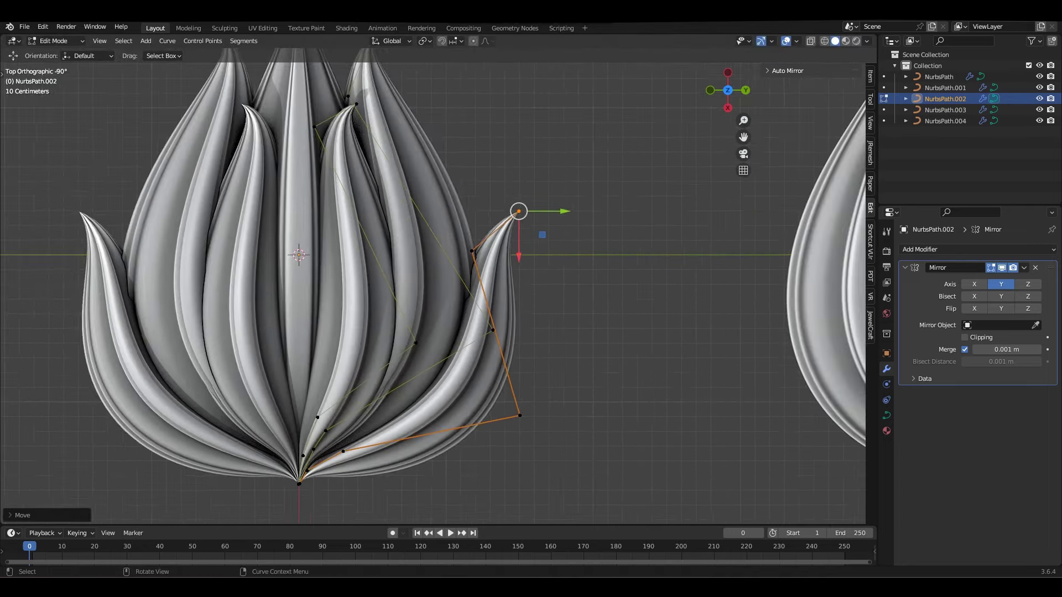
shift+scroll(487, 277, down, 3)
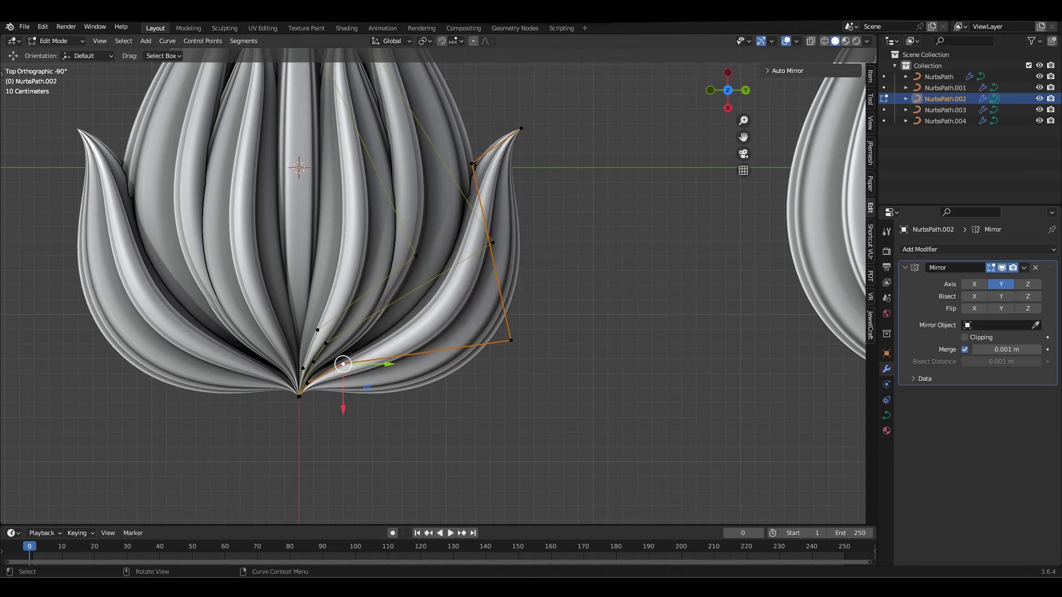
shift+scroll(343, 364, up, 4)
Rotate the right petal's control points and save 12.blend.
click(468, 269)
key(r)
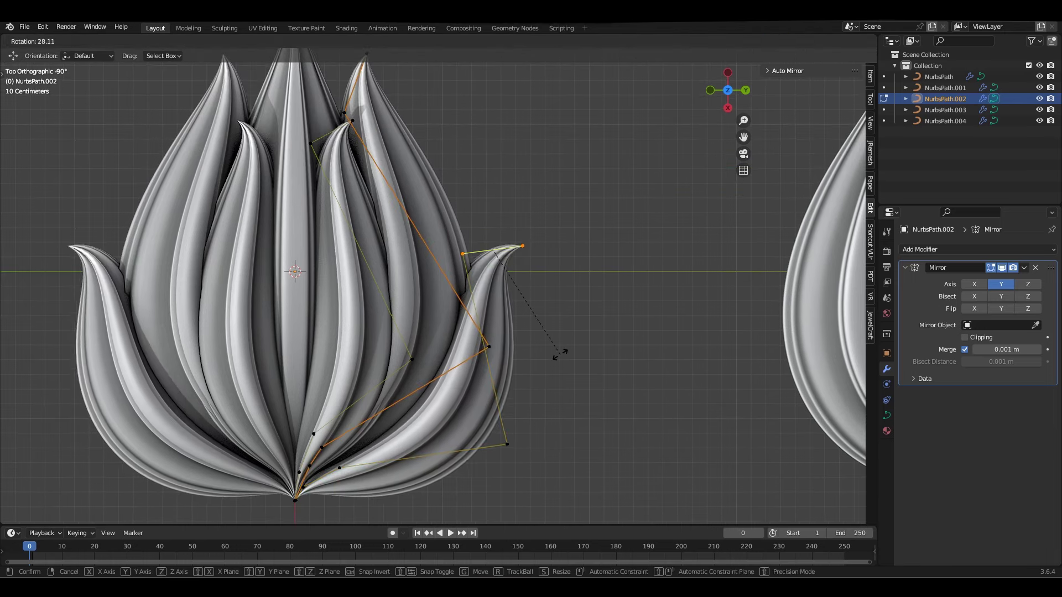
click(560, 354)
key(ctrl+s)
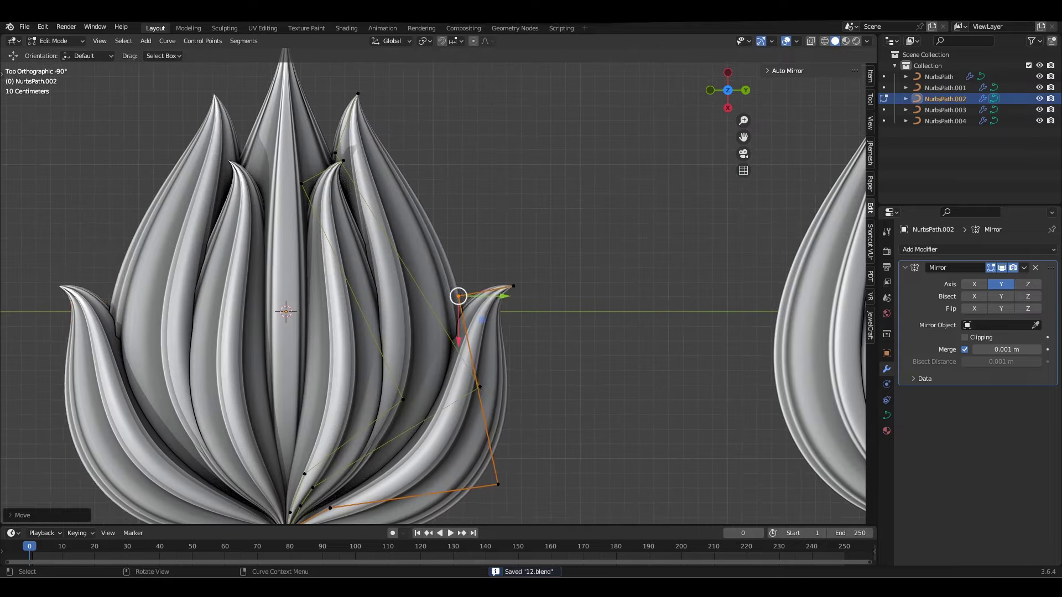
Return to Object Mode and view the three flowers from the side.
scroll(458, 296, down, 4)
scroll(458, 296, down, 2)
key(Tab)
mouse_move(458, 296)
alt+middle_down()
mouse_move(390, 311)
mouse_move(426, 284)
alt+middle_up()
In top view, duplicate an outer petal segment and extrude a new point for a bud.
key(KP_7)
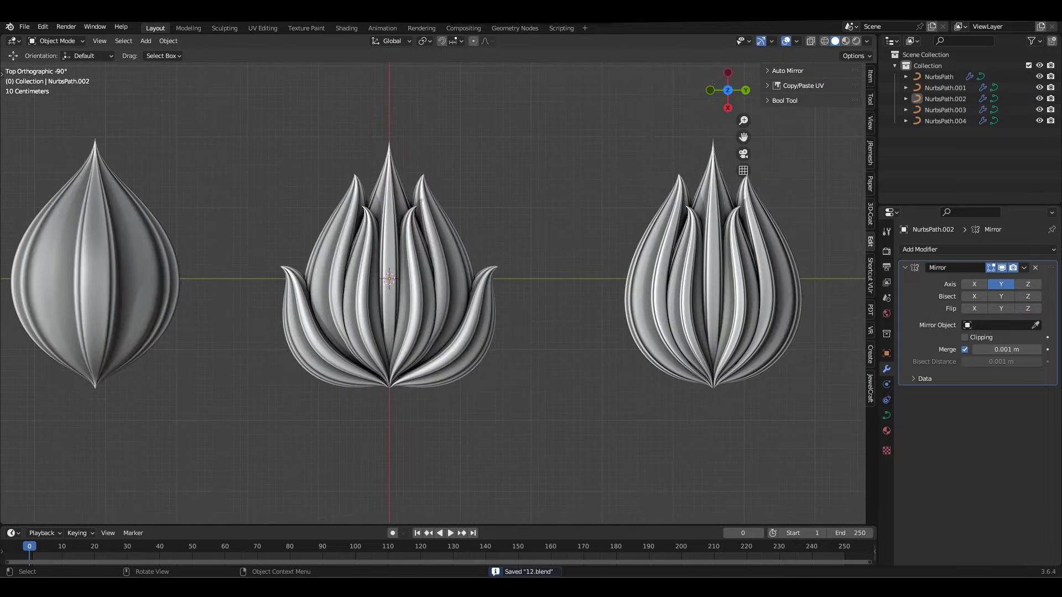
key(Tab)
scroll(354, 273, up, 3)
key(shift+d)
click(523, 134)
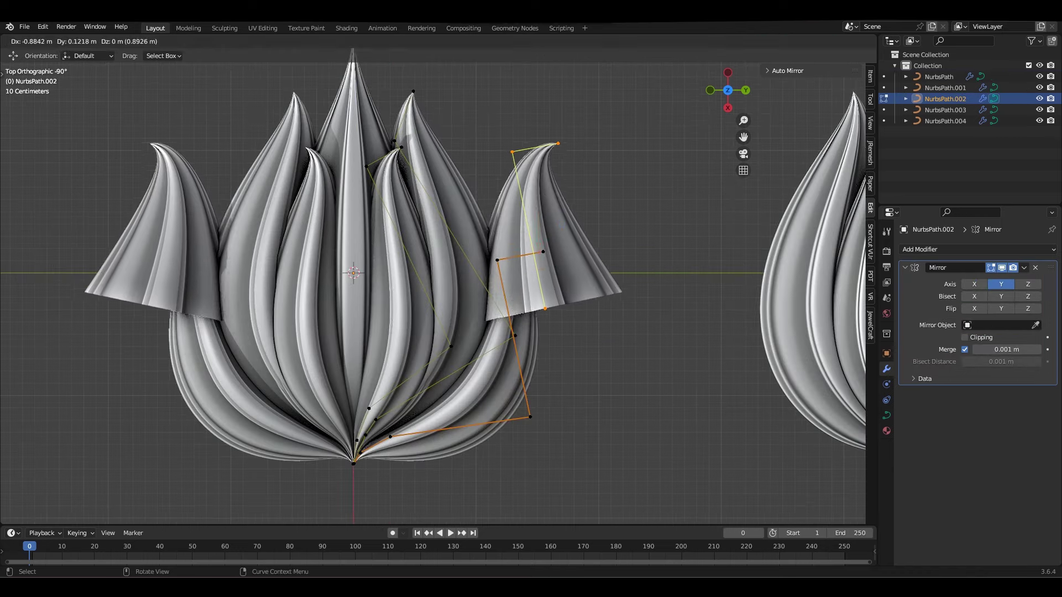
key(alt+s)
key(e)
click(542, 376)
Narrow the new petal with Shrink/Fatten and position the bud's tip point.
key(alt+s)
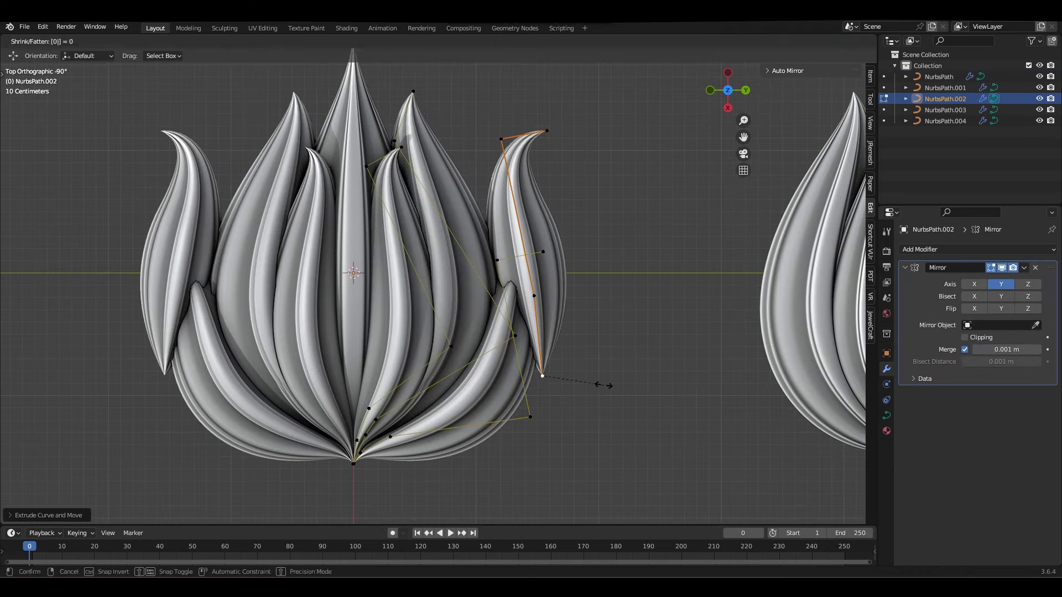
scroll(543, 376, up, 1)
key(alt+s)
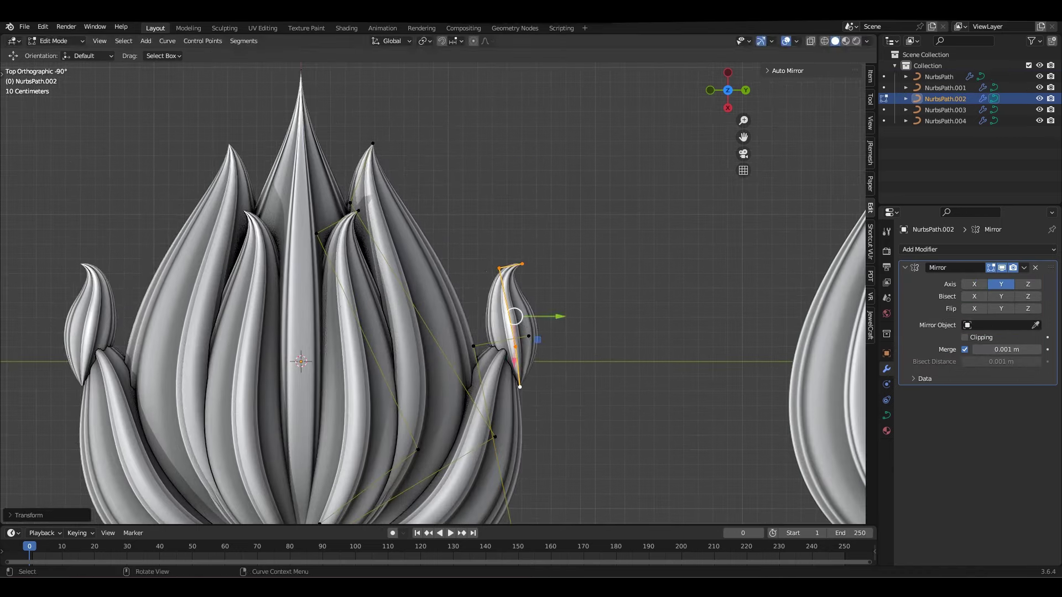
key(g)
click(498, 232)
scroll(501, 232, up, 2)
scroll(501, 169, up, 2)
key(g)
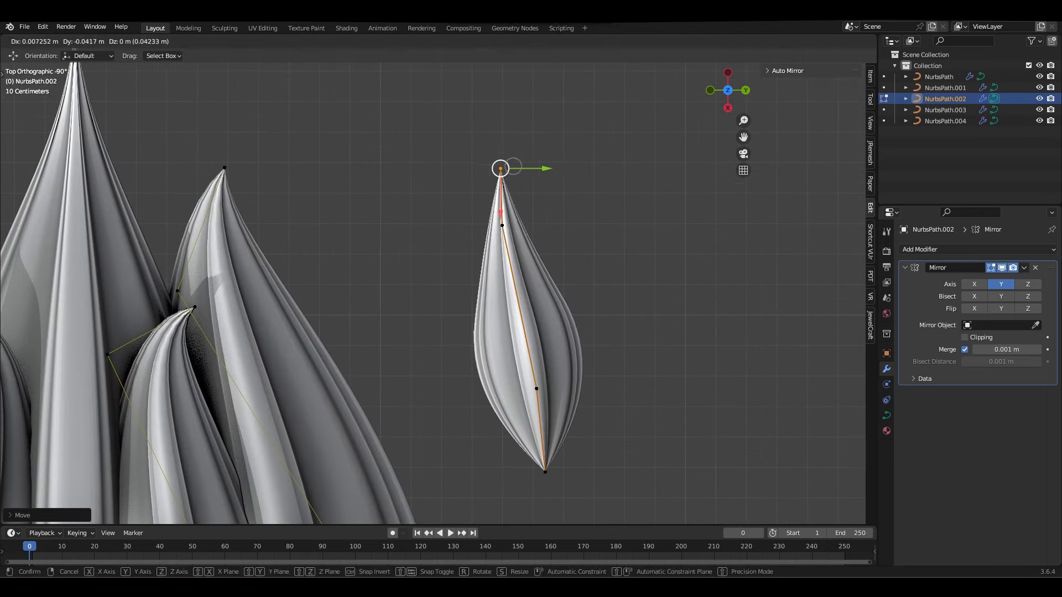
click(501, 225)
Fine-tune the bud's width, undoing and redoing the Shrink/Fatten changes.
key(alt+s)
key(ctrl+z)
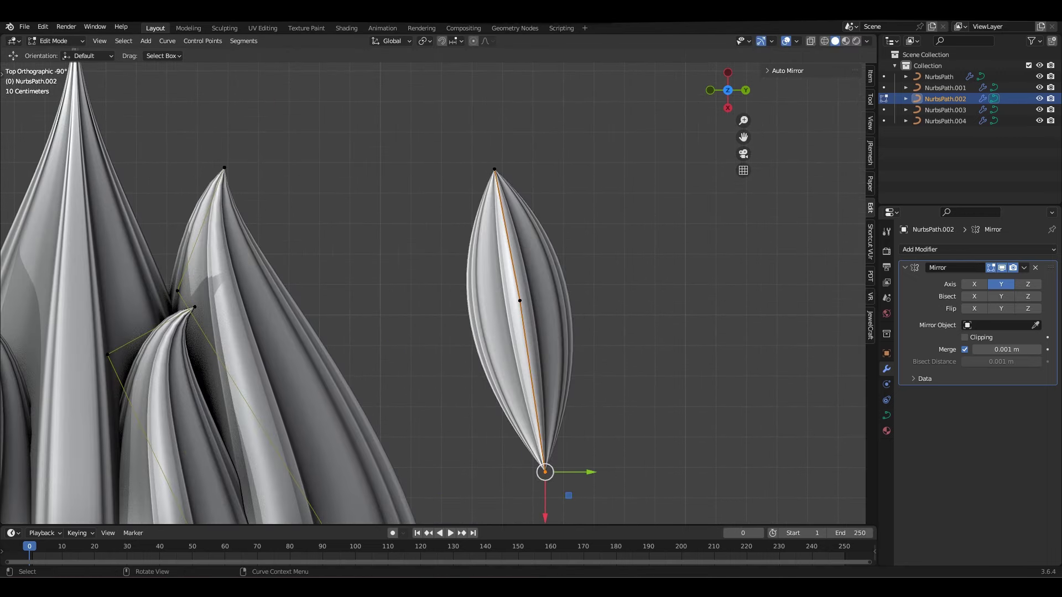
key(ctrl+z)
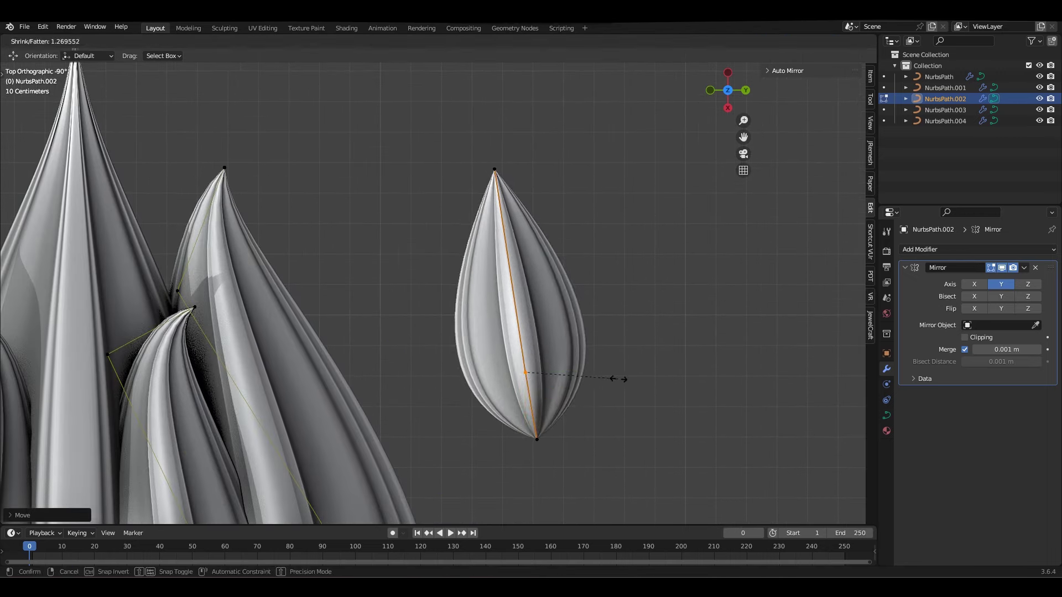
key(ctrl+shift+z)
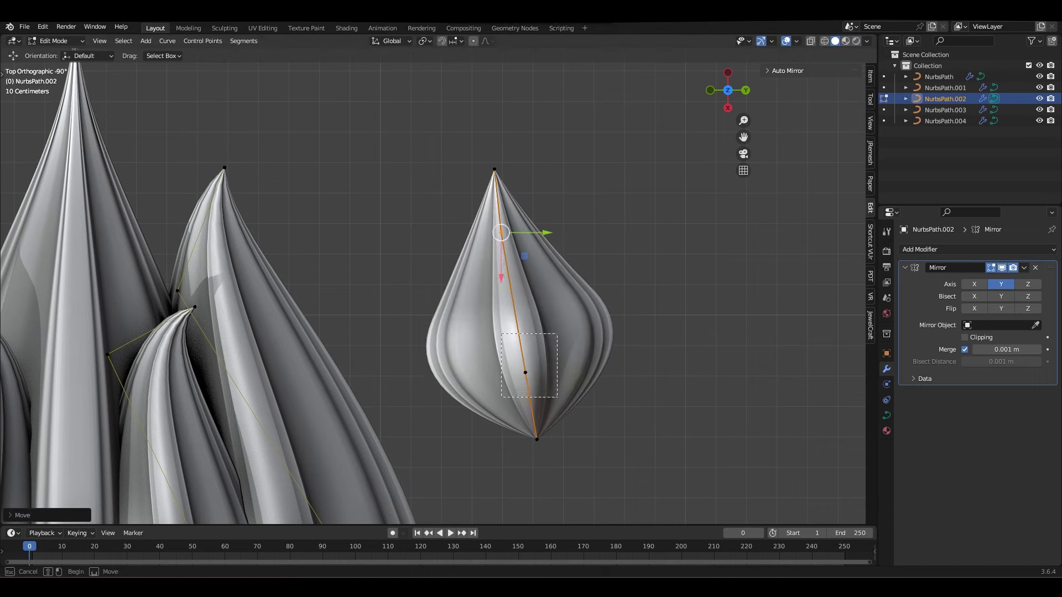
key(ctrl+z)
key(ctrl+z)
scroll(446, 196, down, 2)
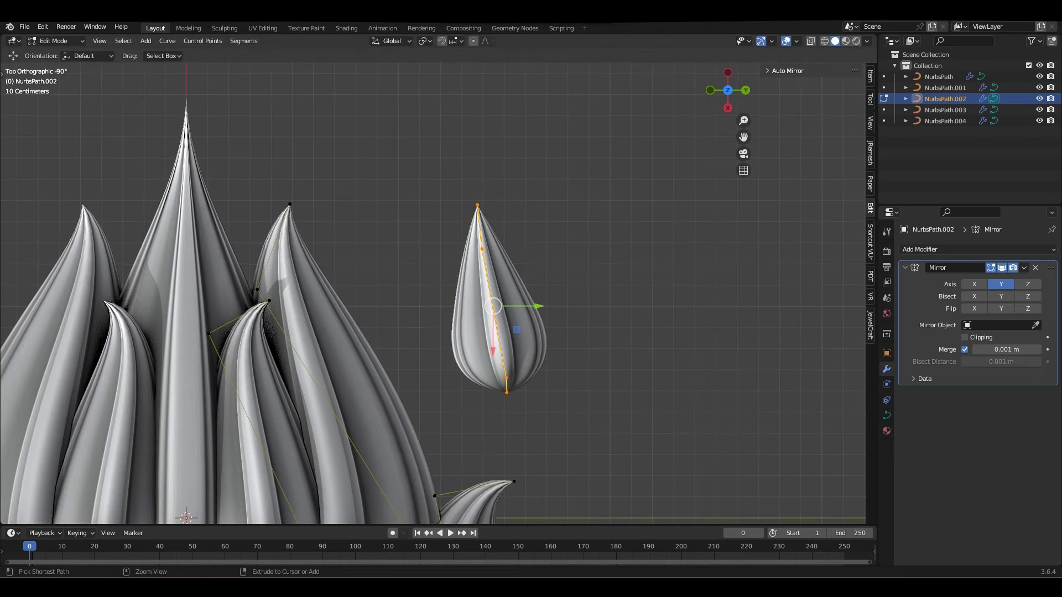
scroll(433, 287, up, 1)
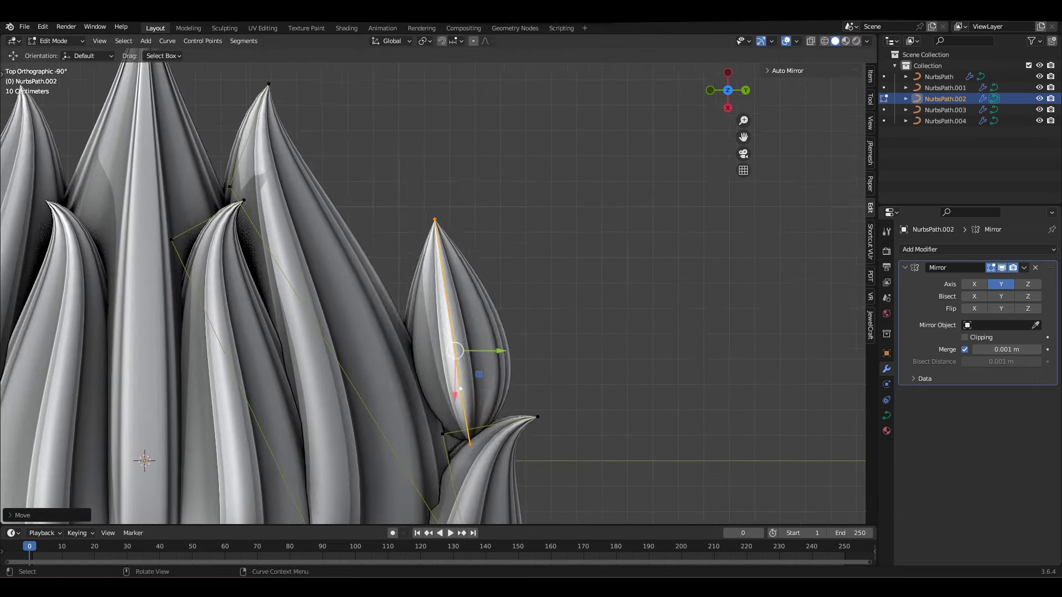
Tilt the bud to the right and scale it down.
key(r)
key(Return)
click(646, 389)
scroll(465, 388, up, 1)
scroll(464, 387, up, 1)
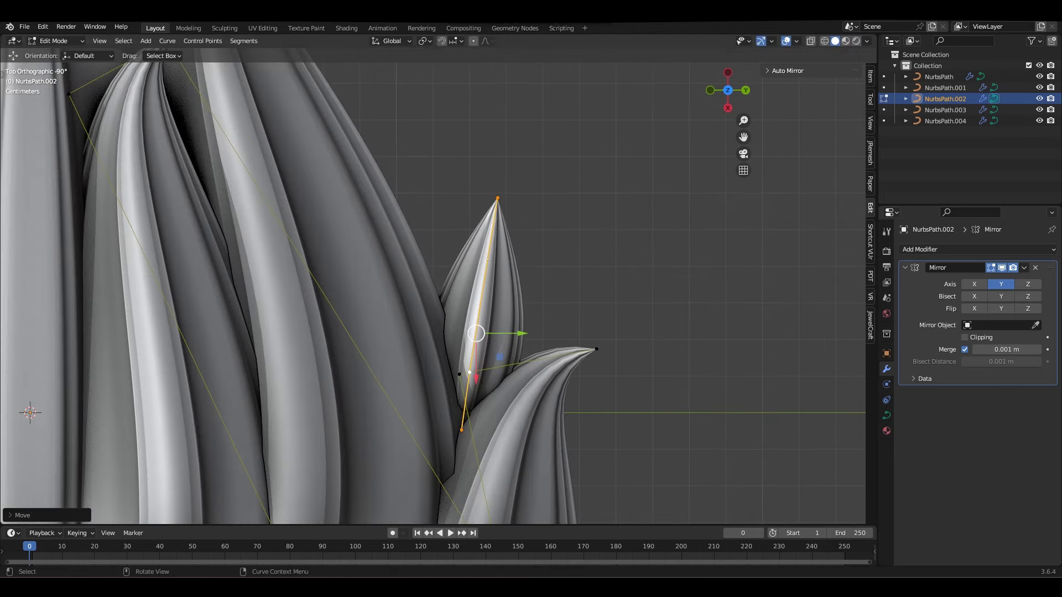
scroll(464, 387, up, 1)
scroll(465, 387, up, 1)
Box-select and reposition the bud's tip and lower points, then duplicate the bud.
key(ctrl+z)
key(b)
drag(490, 140, 544, 196)
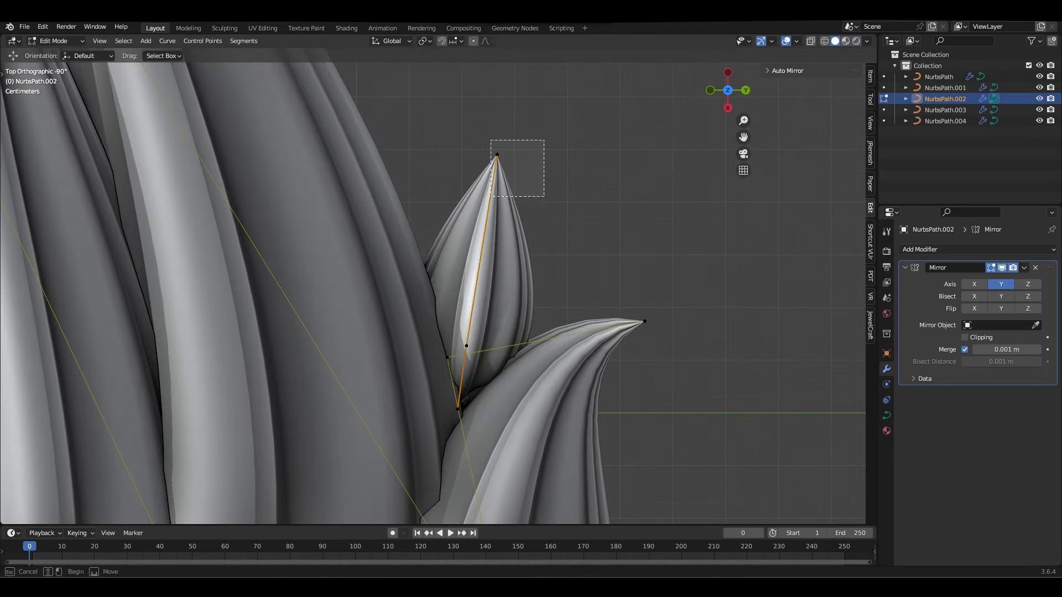
key(ctrl+z)
shift+scroll(467, 302, down, 2)
key(b)
drag(453, 287, 480, 315)
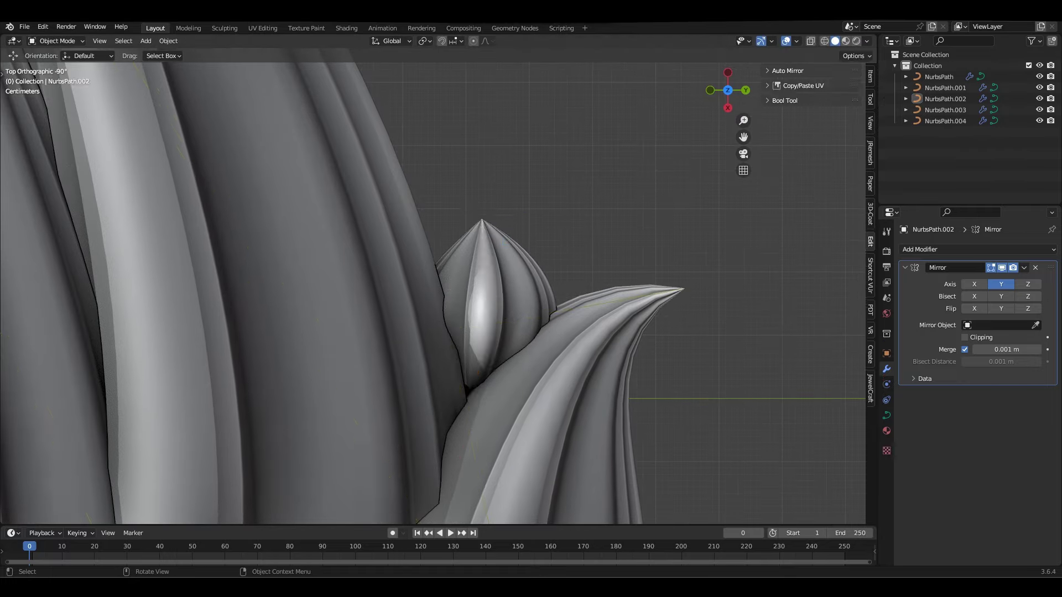
key(Tab)
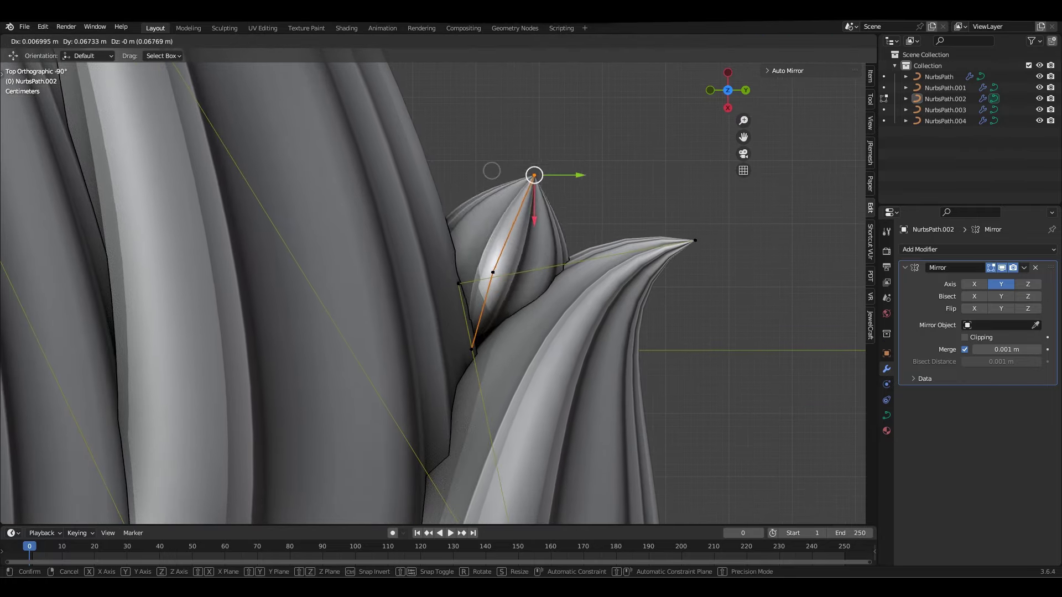
scroll(432, 287, down, 8)
key(shift+d)
Move the duplicated bud into place, adjusting its top and bottom points.
scroll(431, 287, up, 2)
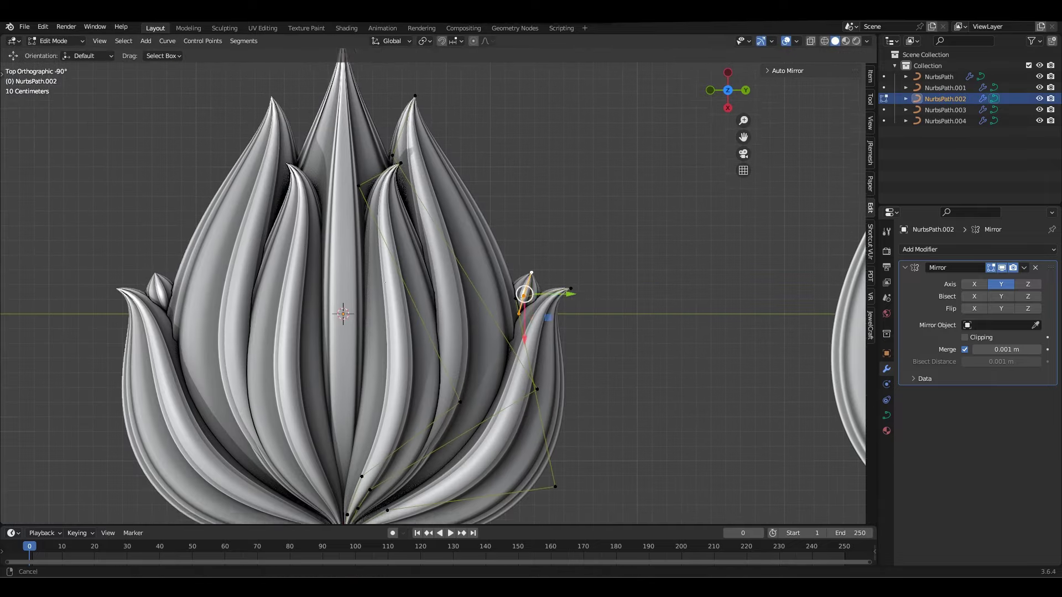
scroll(354, 171, up, 4)
key(g)
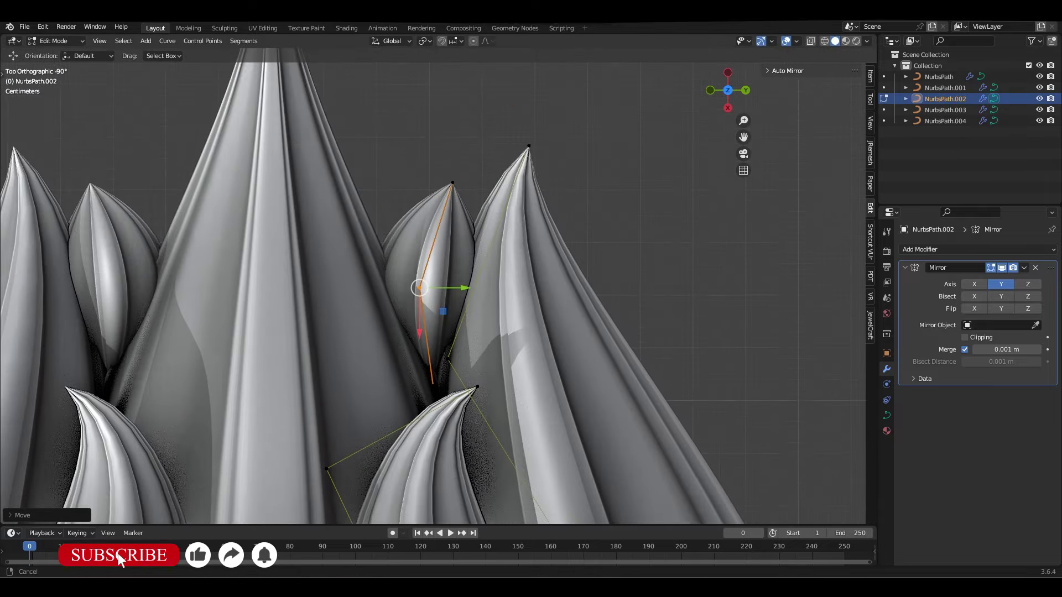
click(453, 195)
click(431, 396)
key(g)
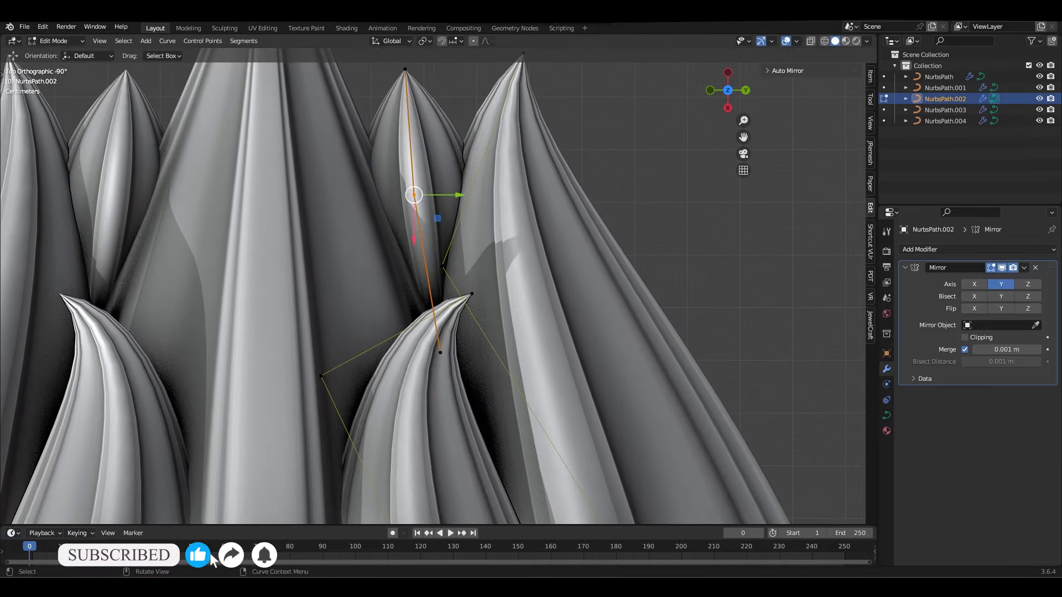
scroll(431, 288, down, 3)
key(g)
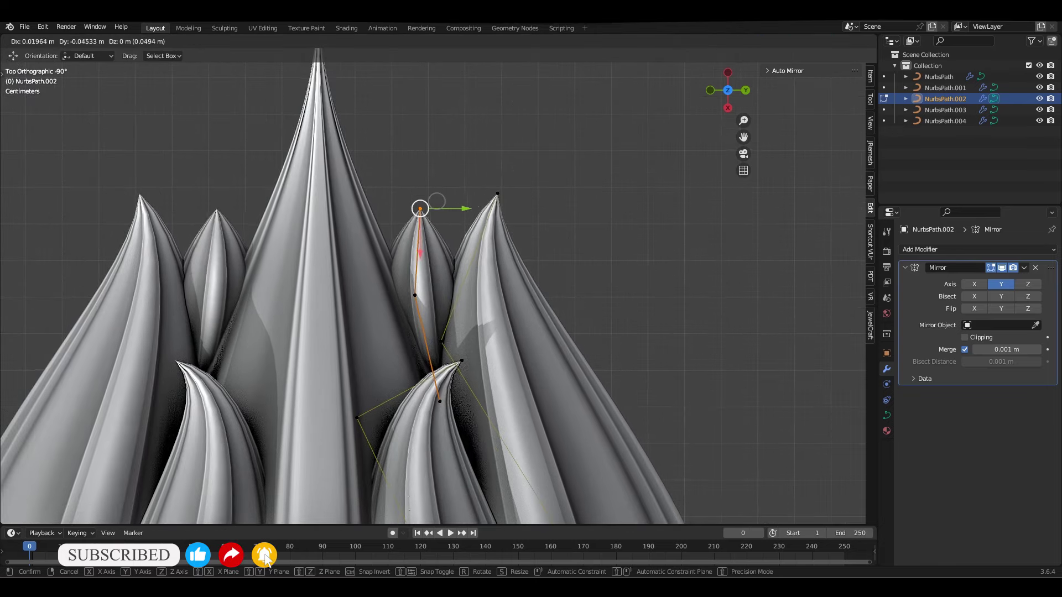
click(437, 196)
click(487, 318)
drag(415, 295, 419, 328)
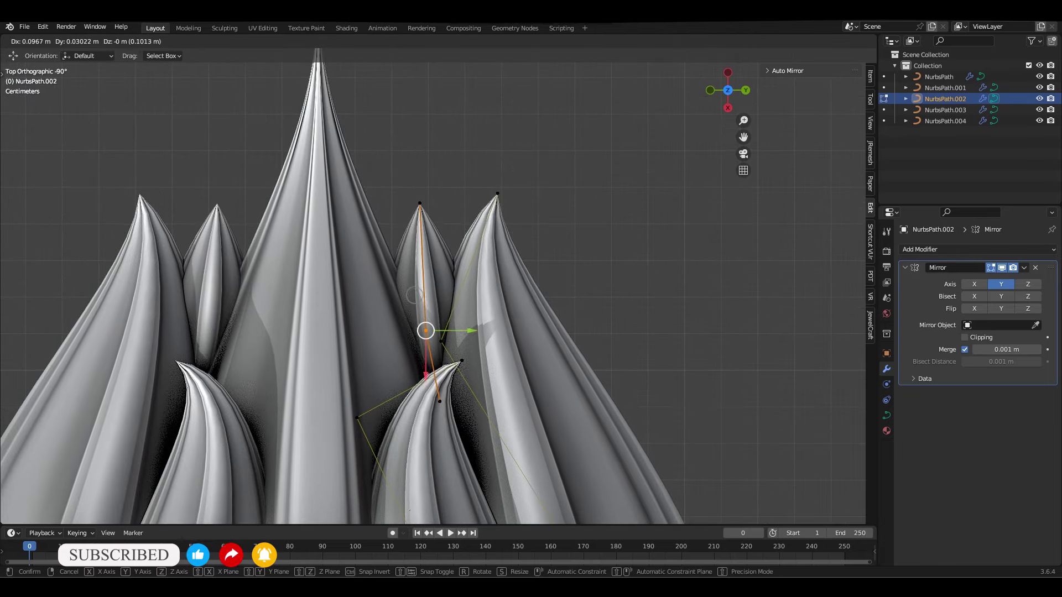
click(420, 203)
Stretch the bud taller and slimmer between the upper petals, raising its sharp tip along Y.
drag(454, 203, 455, 226)
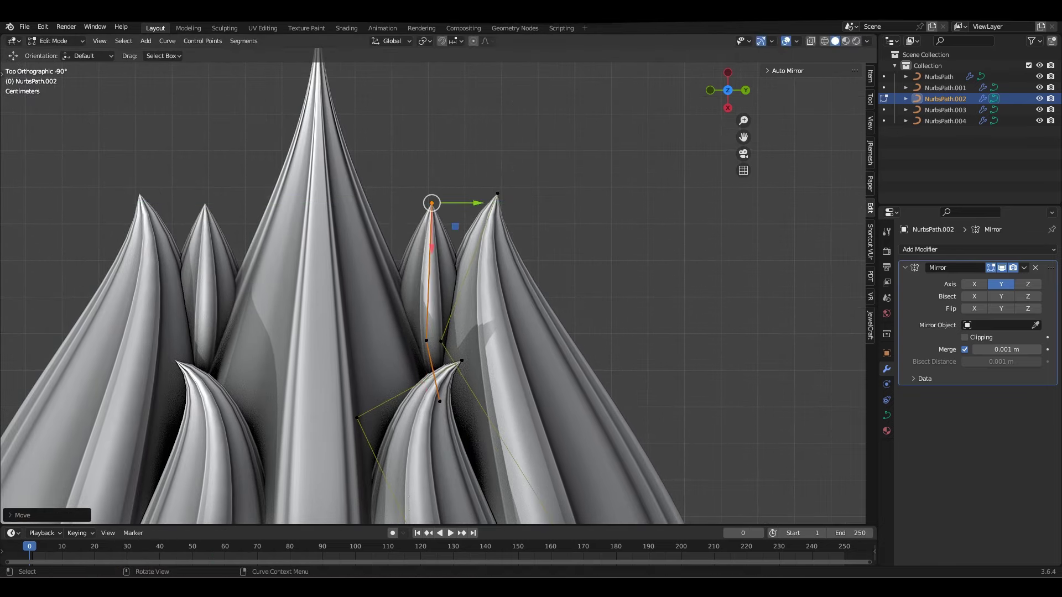
key(g)
key(x)
drag(421, 259, 440, 287)
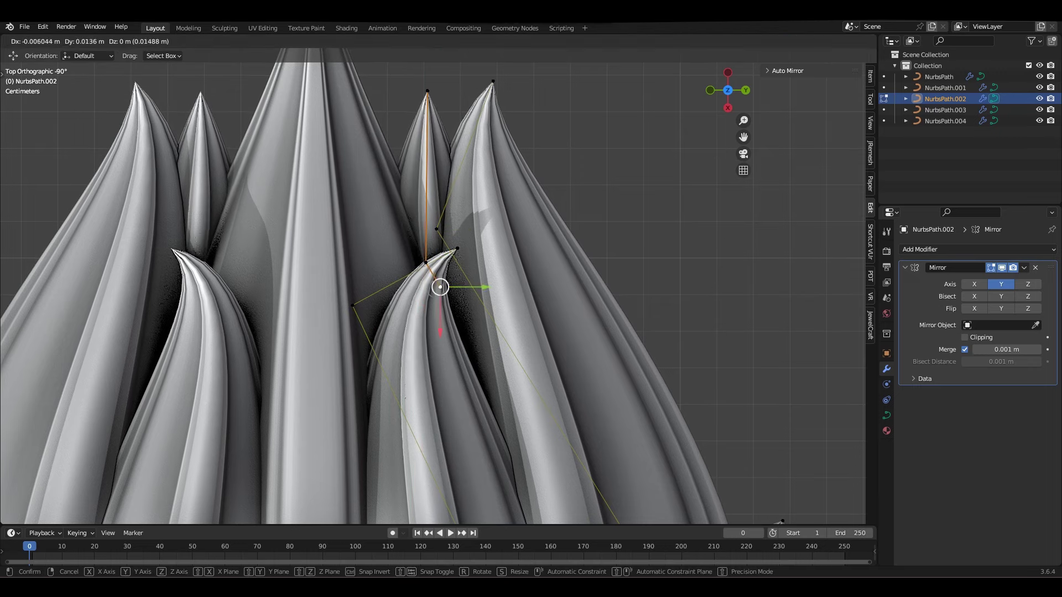
mouse_move(424, 81)
mouse_down()
mouse_move(453, 103)
mouse_move(444, 97)
mouse_up()
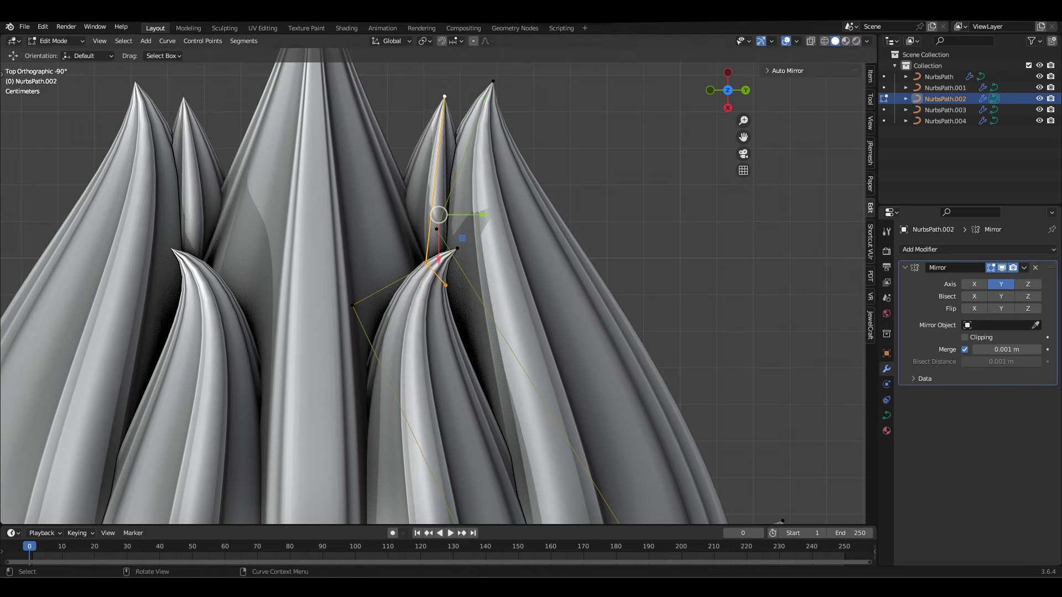
key(g)
key(y)
key(Return)
key(Tab)
Deselect the flowers, frame all three together, and save 12.blend.
key(alt+a)
key(Home)
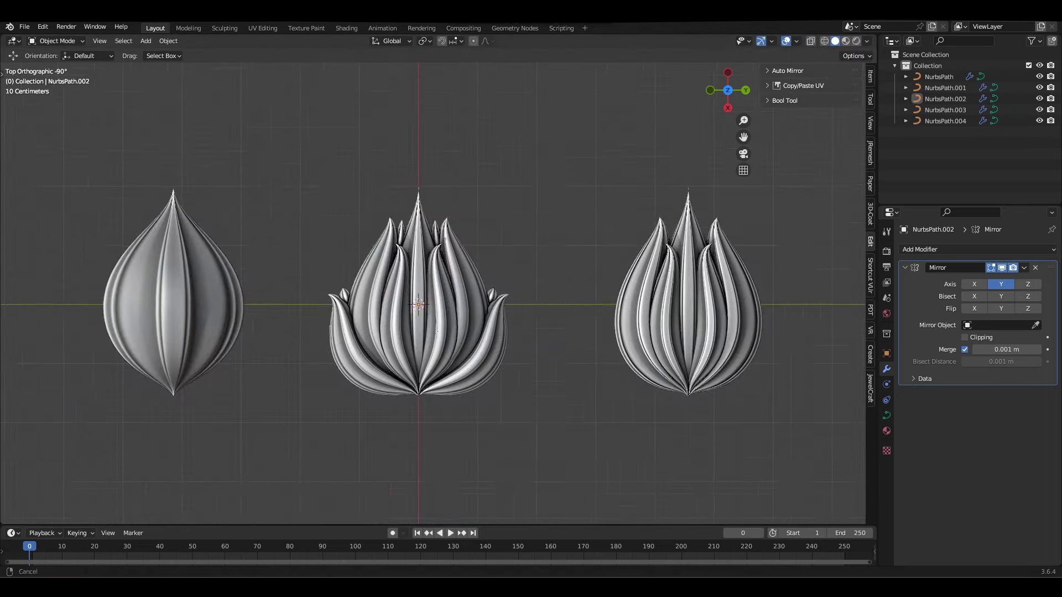
scroll(388, 277, up, 3)
scroll(388, 276, down, 3)
key(ctrl+s)
scroll(387, 276, down, 1)
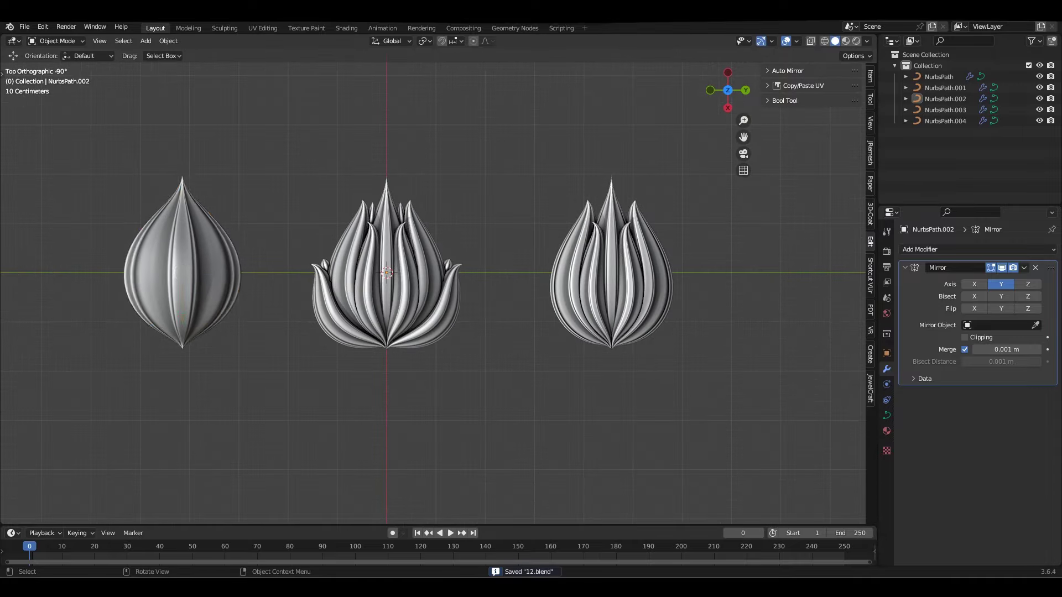
Duplicate the left bulb ornament below the middle flower and remove the copy's Subdivision modifier.
click(182, 265)
key(Tab)
click(439, 310)
scroll(439, 299, up, 3)
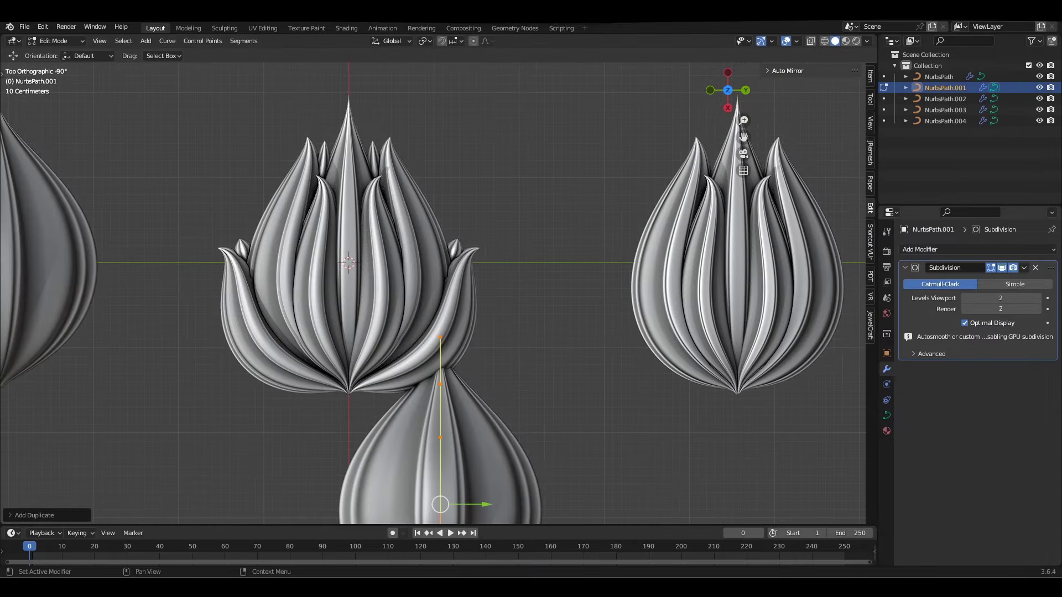
key(ctrl+x)
scroll(463, 461, down, 2)
Set the bulb copy NurbsPath.005's origin to its geometry.
key(Tab)
shift+middle_drag(433, 332, 433, 285)
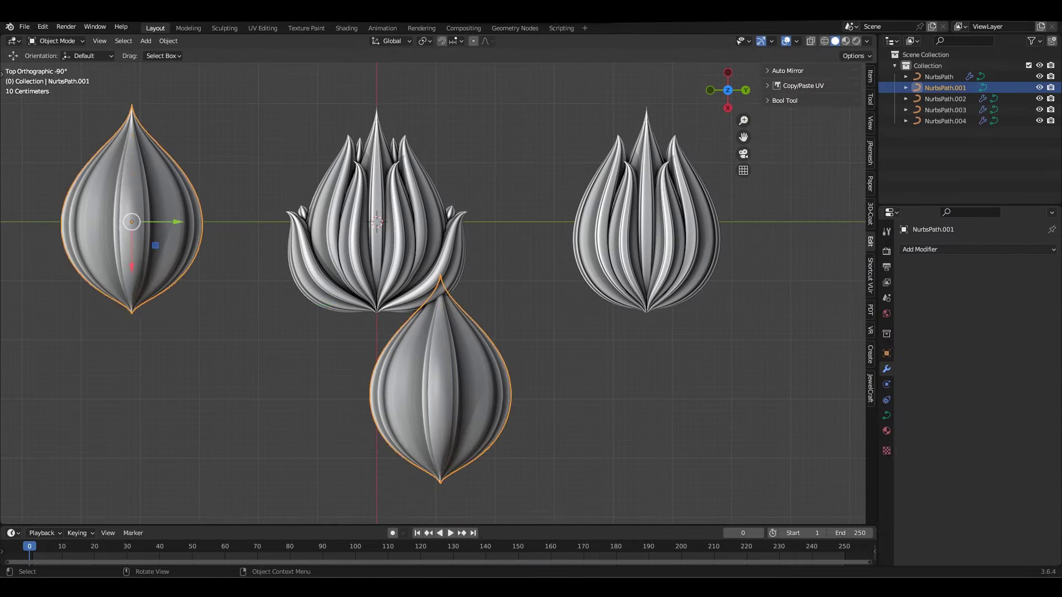
right_click(437, 384)
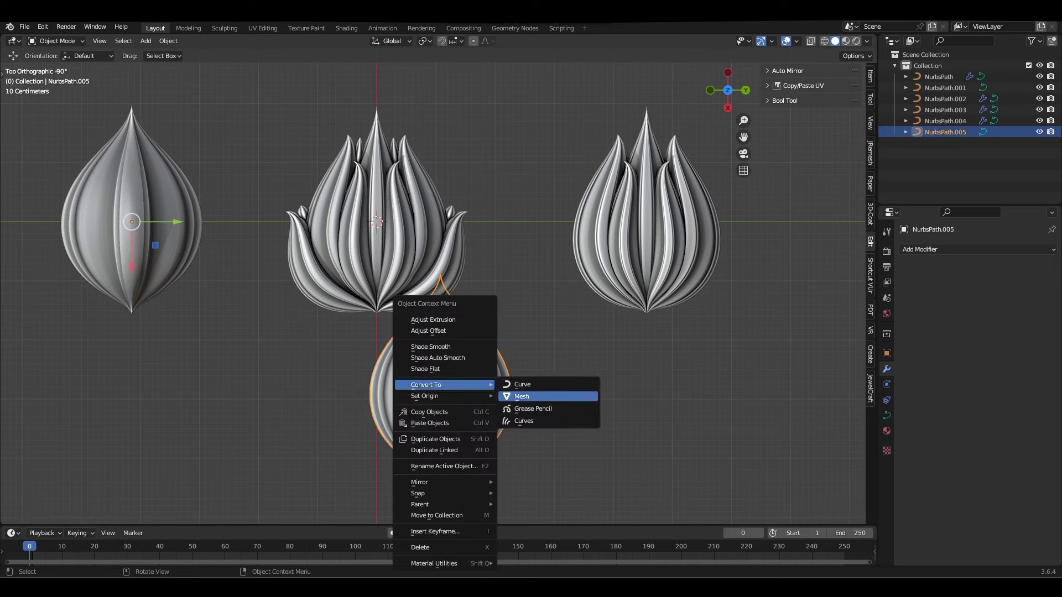
click(518, 396)
Scale the bulb copy to about 0.58 and move it vertically under the middle flower.
key(s)
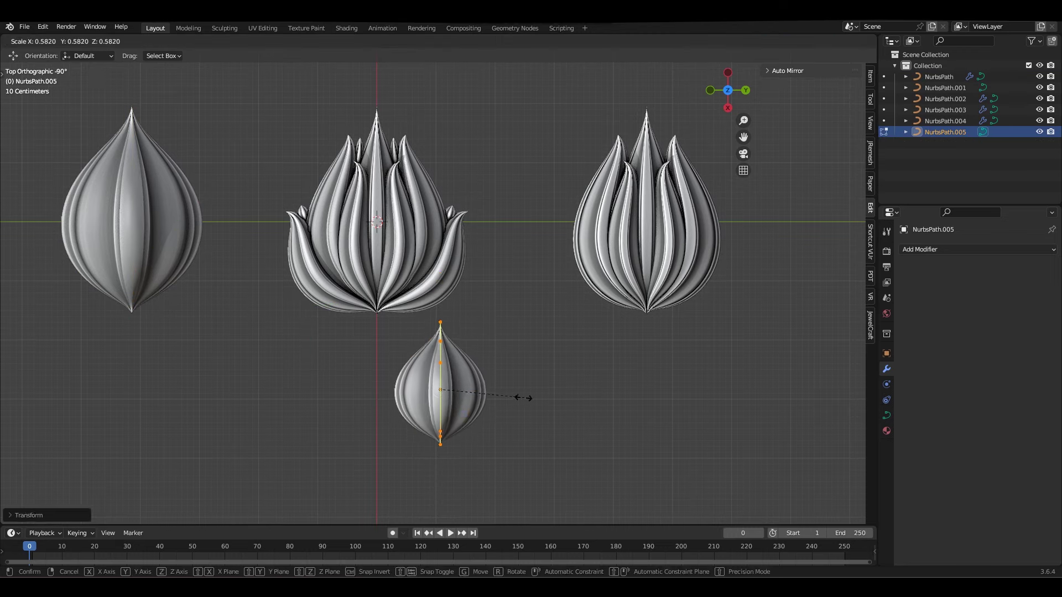
click(522, 398)
key(g)
scroll(339, 383, up, 5)
key(g)
key(y)
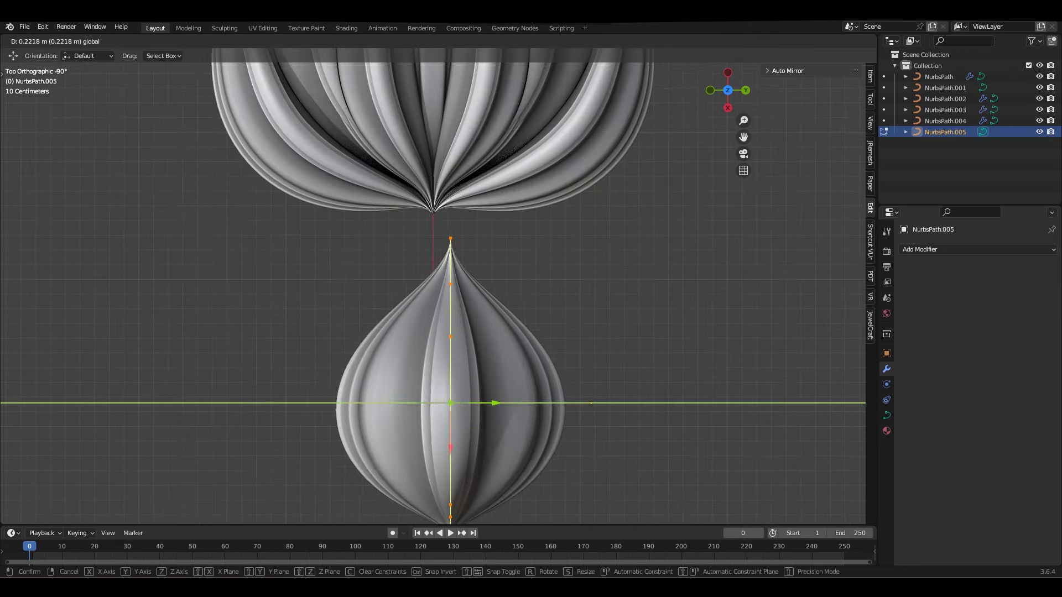
key(Return)
scroll(588, 402, down, 3)
key(Tab)
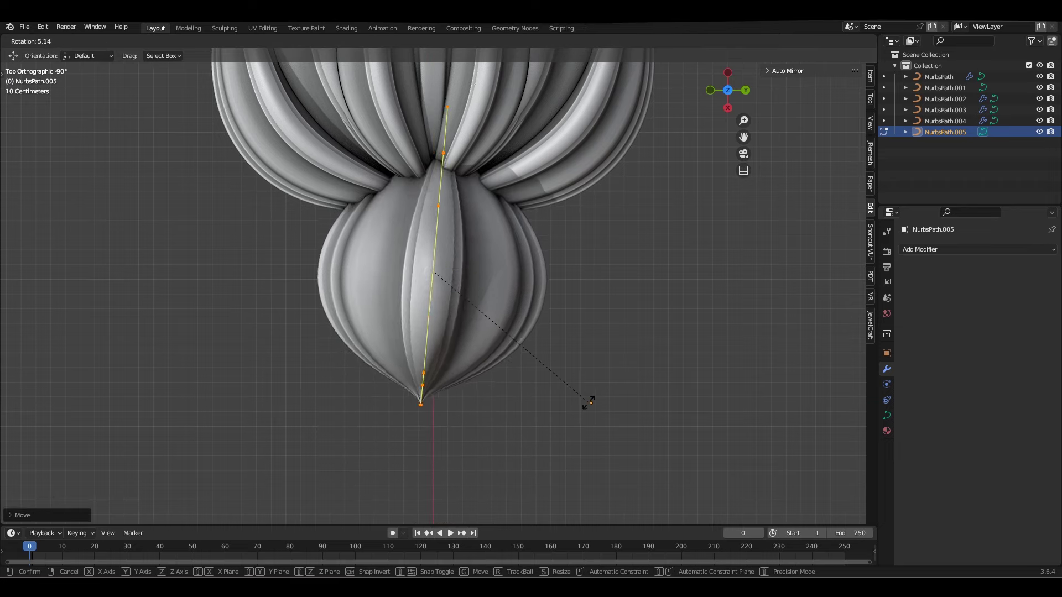
Scale the small bulb's curve points in Edit Mode.
scroll(588, 403, down, 4)
scroll(495, 353, up, 5)
key(Tab)
key(s)
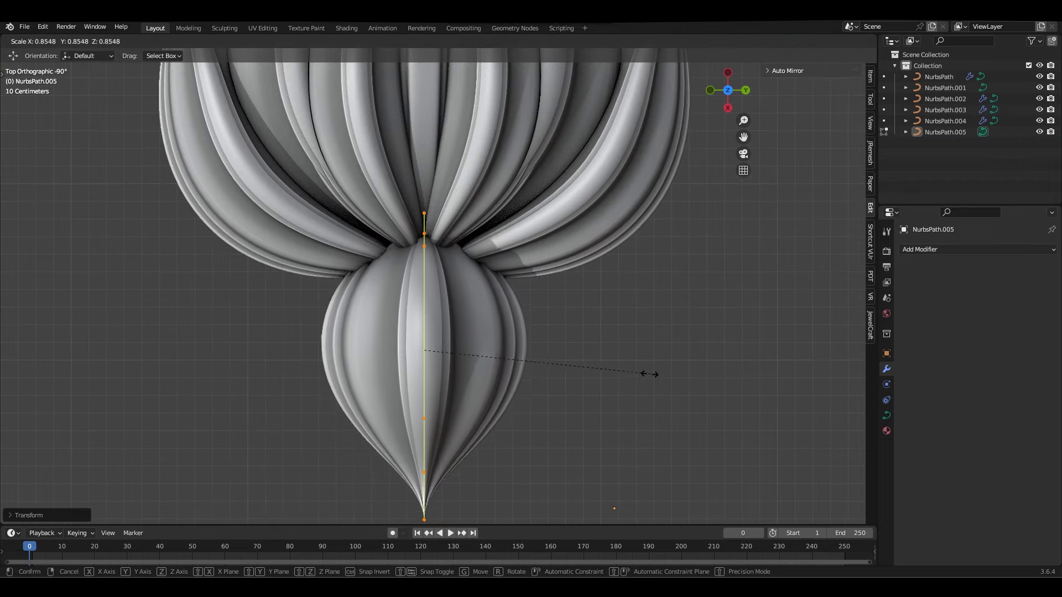
key(Return)
key(Tab)
scroll(515, 418, down, 4)
key(Tab)
scroll(515, 418, up, 2)
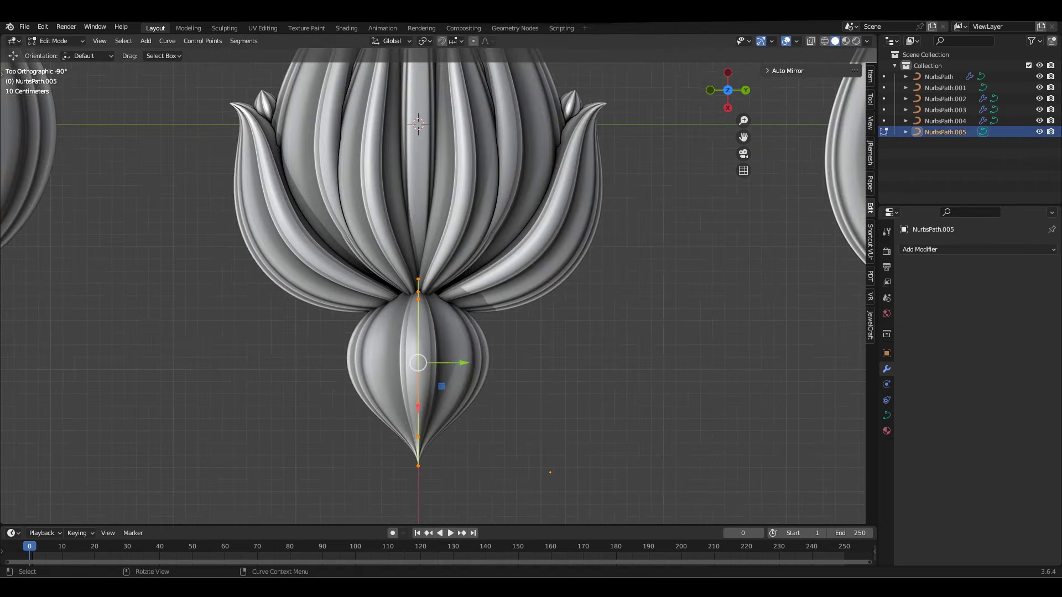
key(Return)
scroll(572, 424, up, 2)
scroll(571, 424, up, 1)
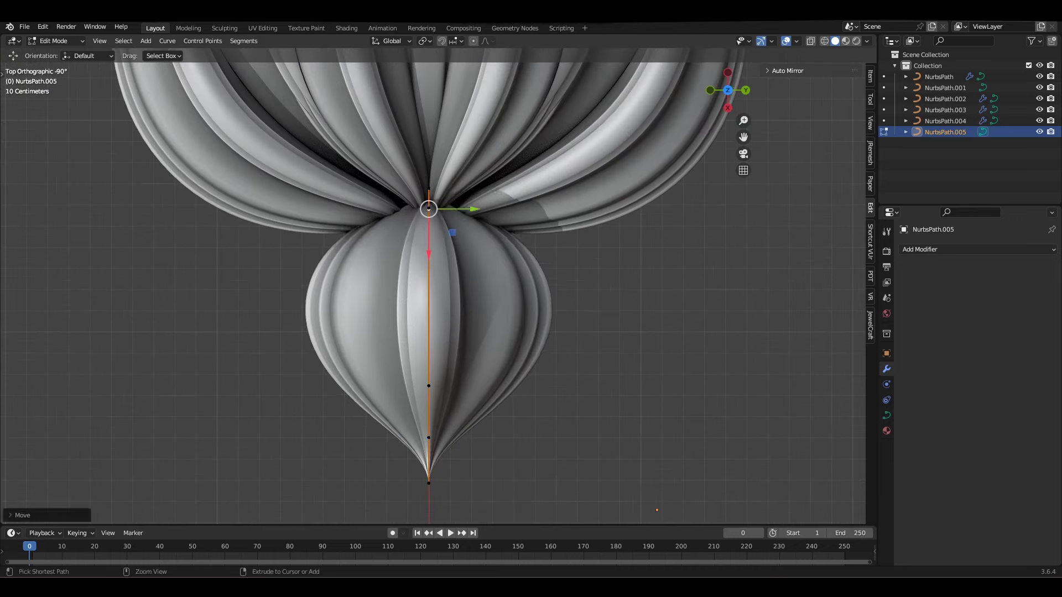
Fatten the bulb's curve with Shrink/Fatten for rounder, fuller shoulders.
key(alt+s)
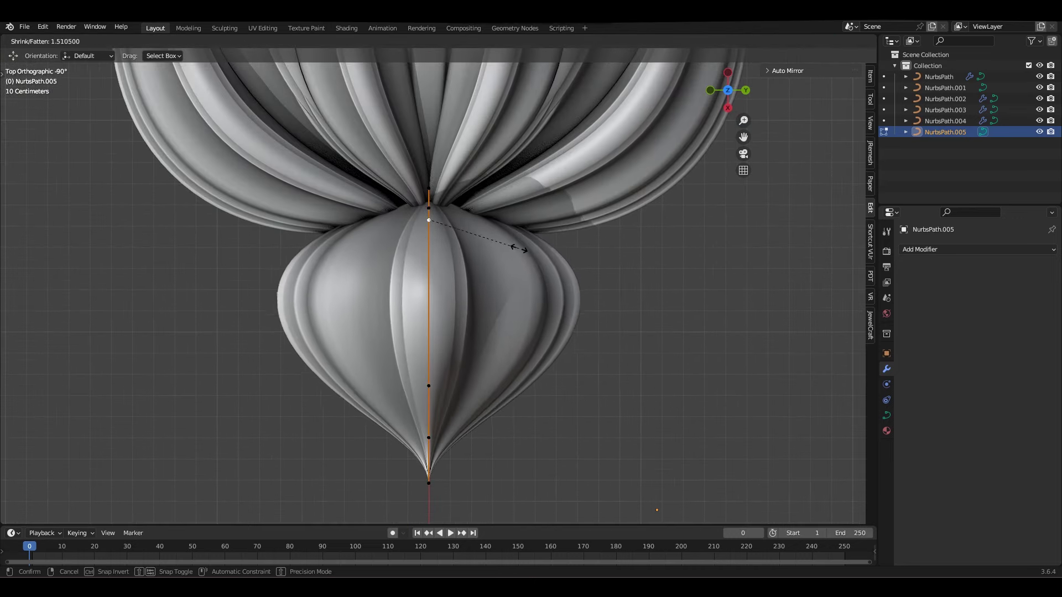
key(Escape)
key(alt+s)
key(Return)
key(Tab)
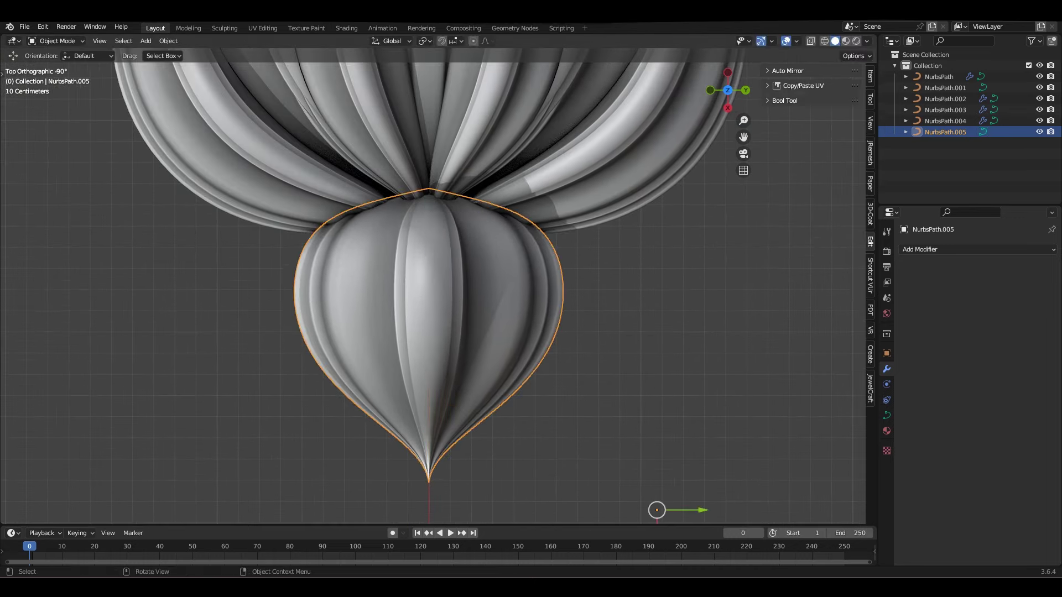
key(Tab)
key(alt+s)
key(Return)
key(Tab)
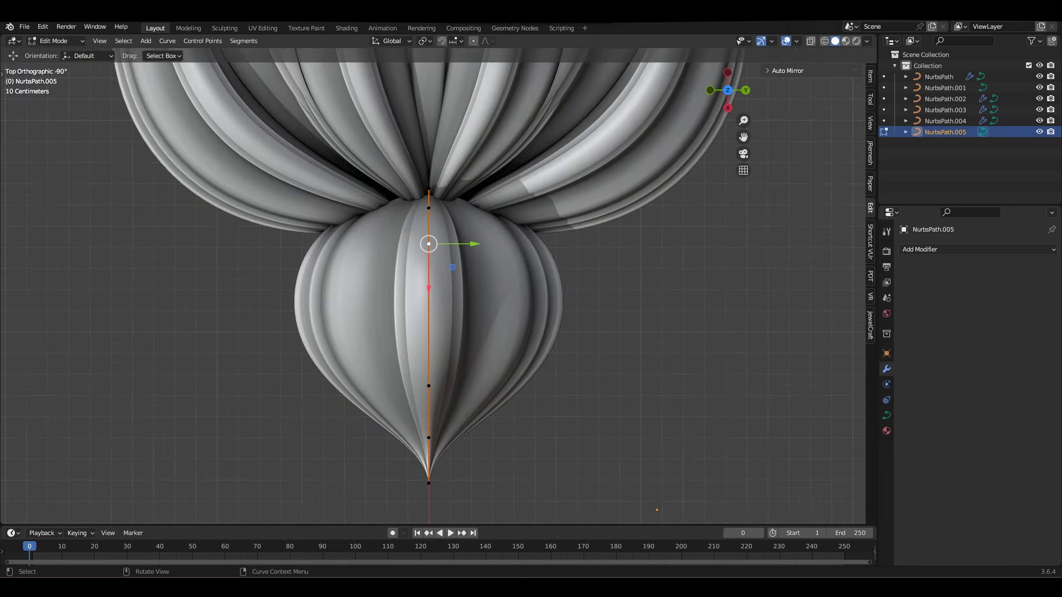
Try moving the bulb's control points, cancelling the moves.
key(g)
key(y)
key(Escape)
scroll(426, 315, up, 8)
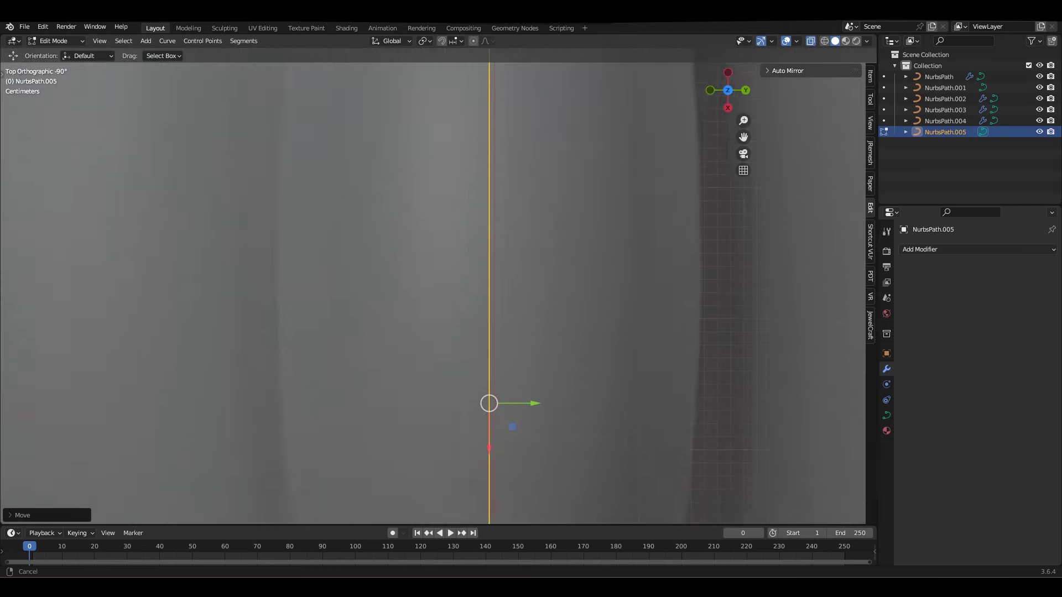
key(g)
key(Escape)
scroll(428, 326, down, 6)
scroll(429, 326, down, 3)
scroll(428, 327, up, 3)
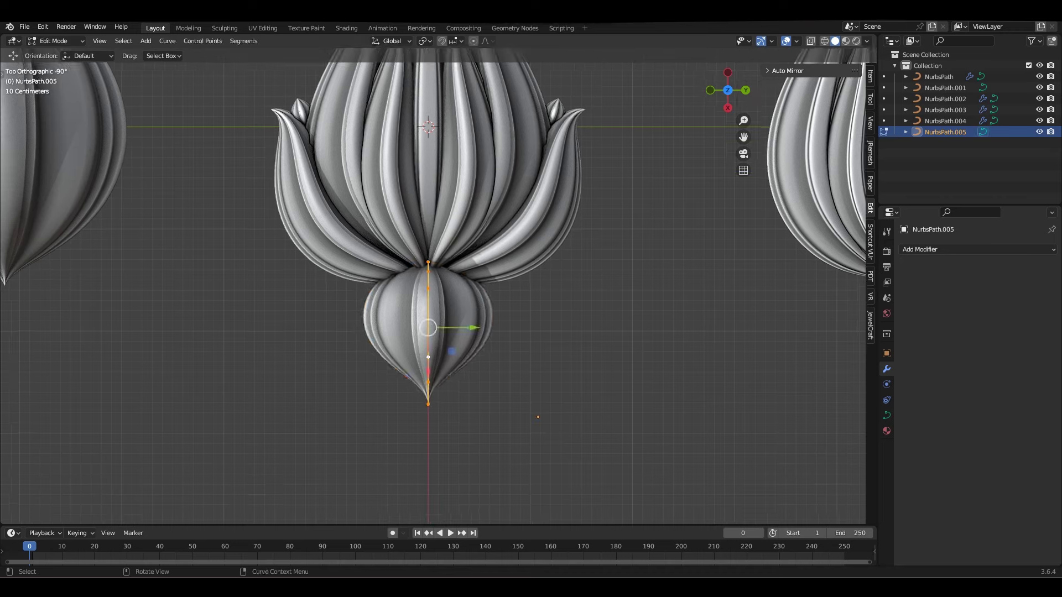
scroll(429, 327, up, 4)
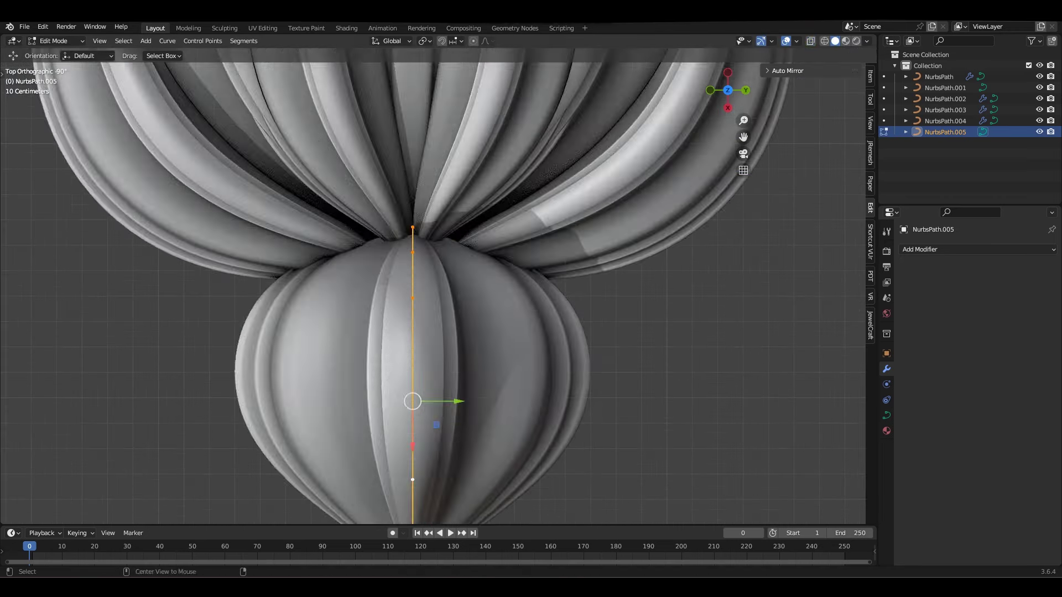
Scale the bulb along Z so its tip meets the middle flower's base, then centre its origin.
key(s)
key(z)
click(546, 318)
key(Tab)
scroll(509, 284, down, 2)
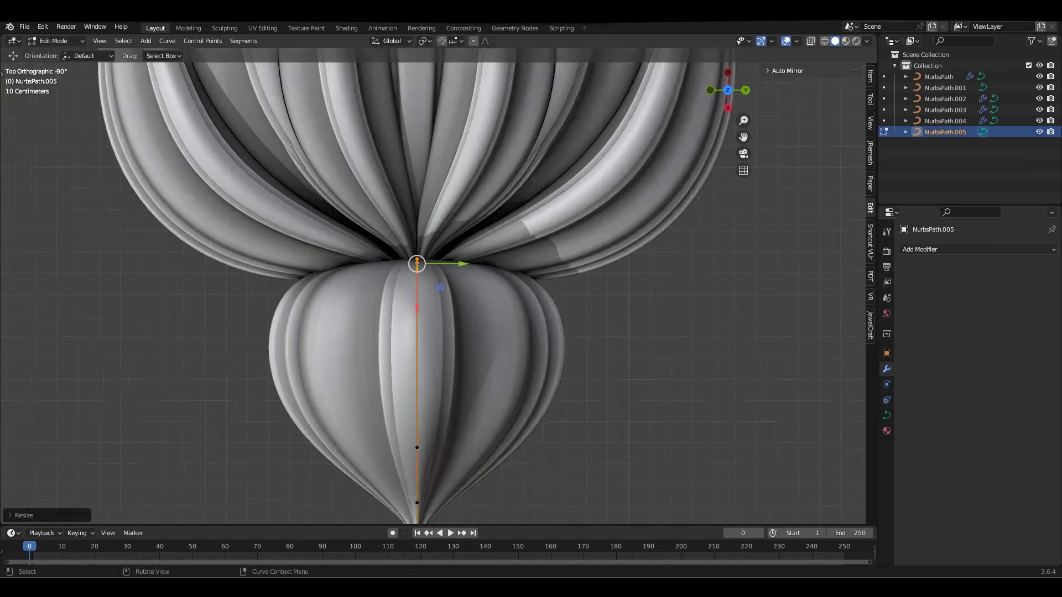
scroll(509, 285, down, 3)
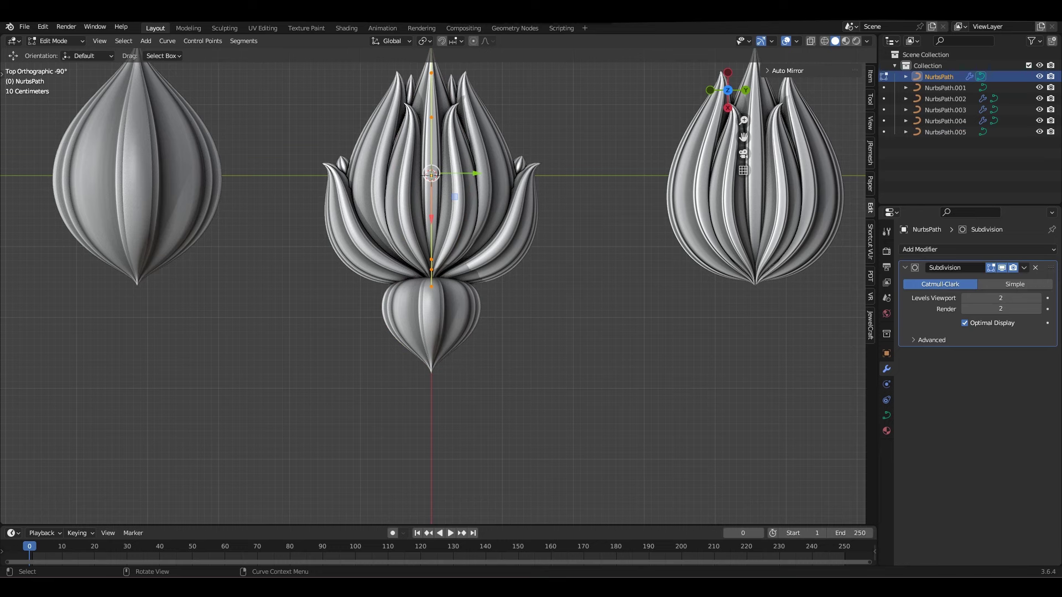
click(945, 132)
key(ctrl+alt+shift+c)
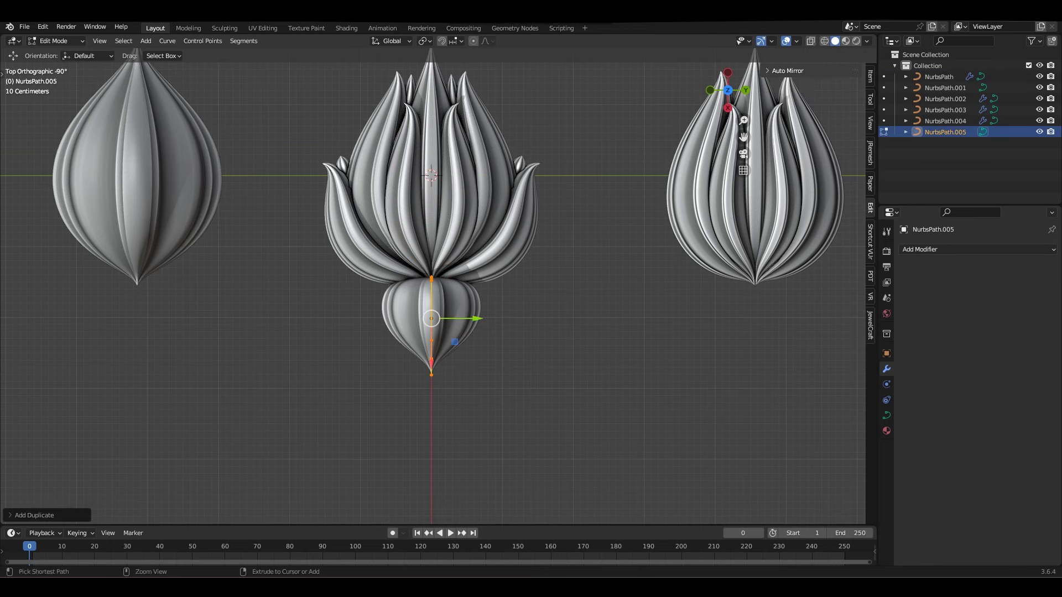
Duplicate the bulb and give the copy a Mirror modifier on the Y axis only.
key(Tab)
key(ctrl+s)
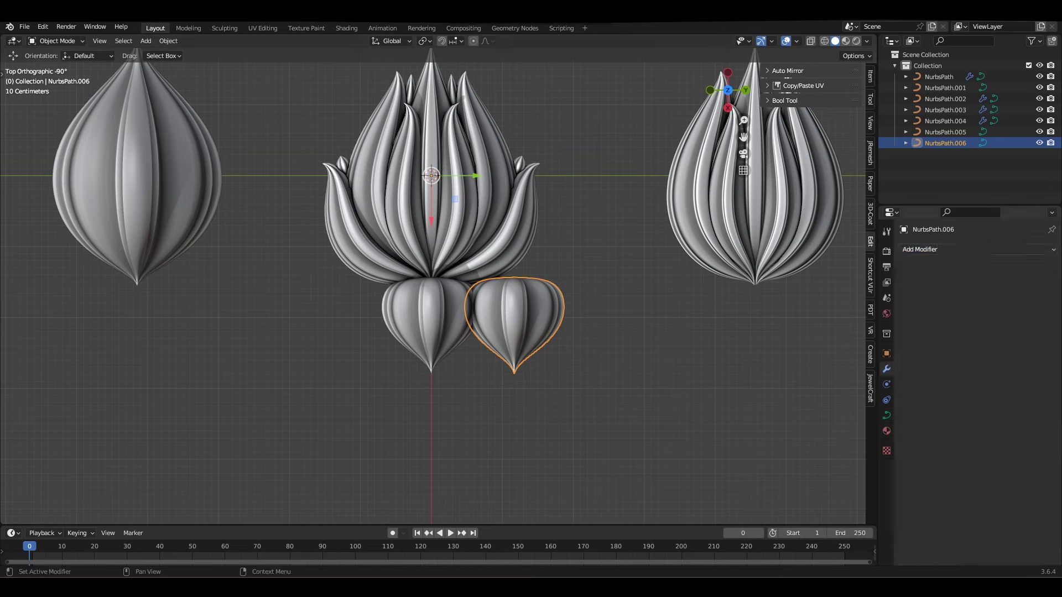
click(976, 249)
click(877, 354)
click(974, 284)
click(1001, 284)
scroll(627, 363, up, 4)
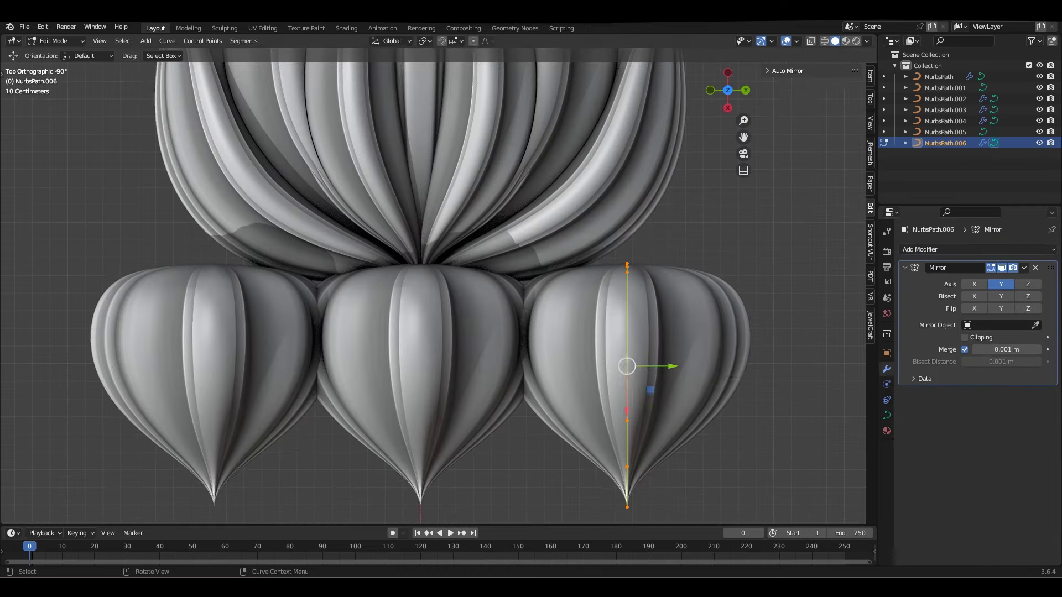
Using X-ray, select the side piece's points and pull its tip outward.
key(alt+s)
click(736, 369)
key(alt+z)
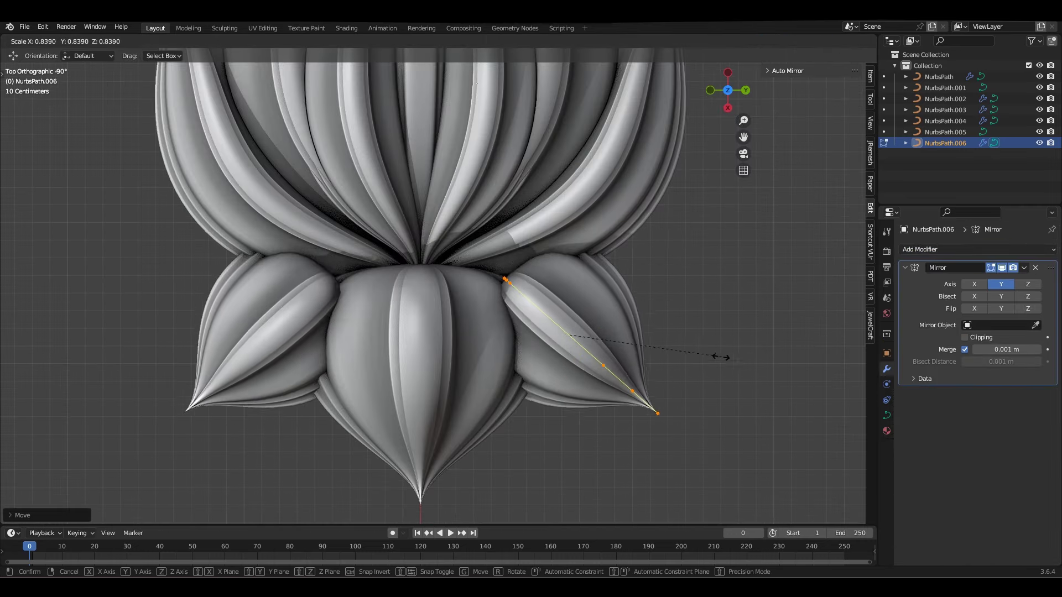
click(566, 330)
scroll(566, 330, up, 3)
key(alt+z)
scroll(570, 270, down, 3)
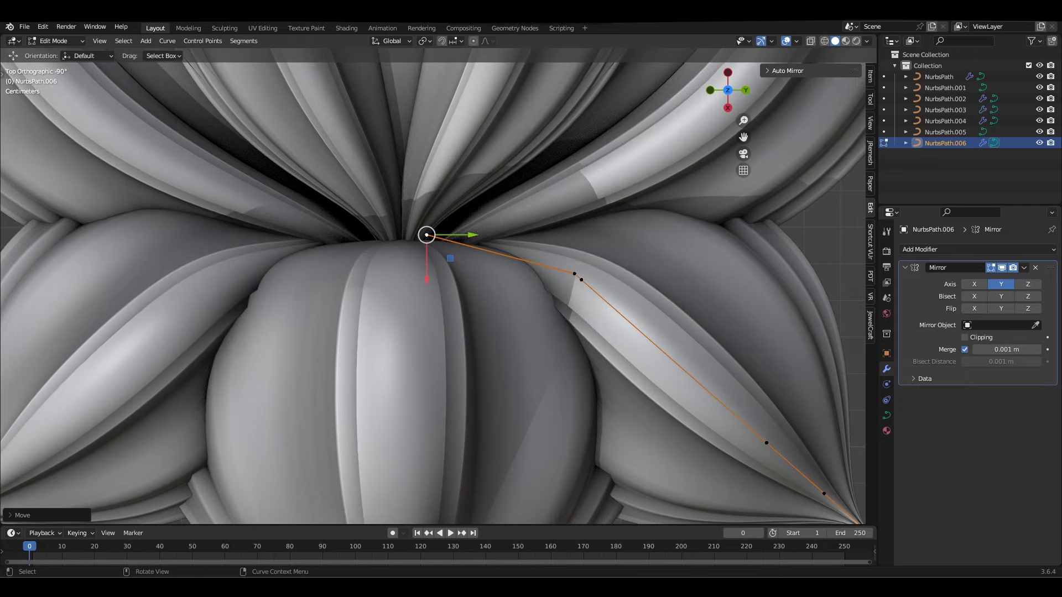
drag(427, 232, 568, 251)
scroll(568, 252, down, 2)
scroll(503, 271, down, 5)
scroll(503, 271, up, 7)
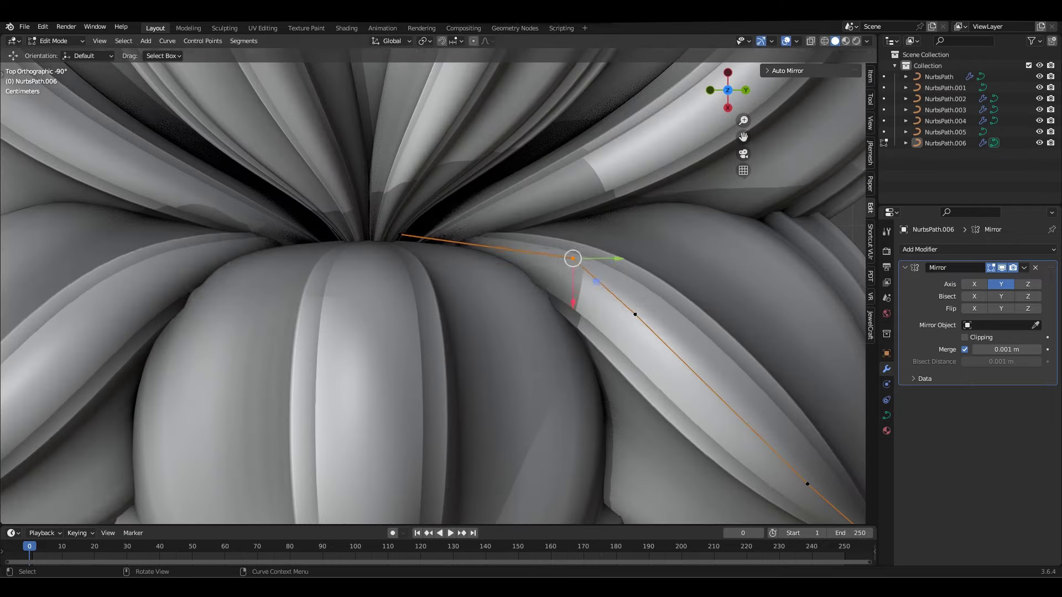
Reposition the side piece's middle point to curve the leaf.
drag(367, 209, 462, 239)
scroll(575, 304, down, 3)
scroll(576, 304, down, 3)
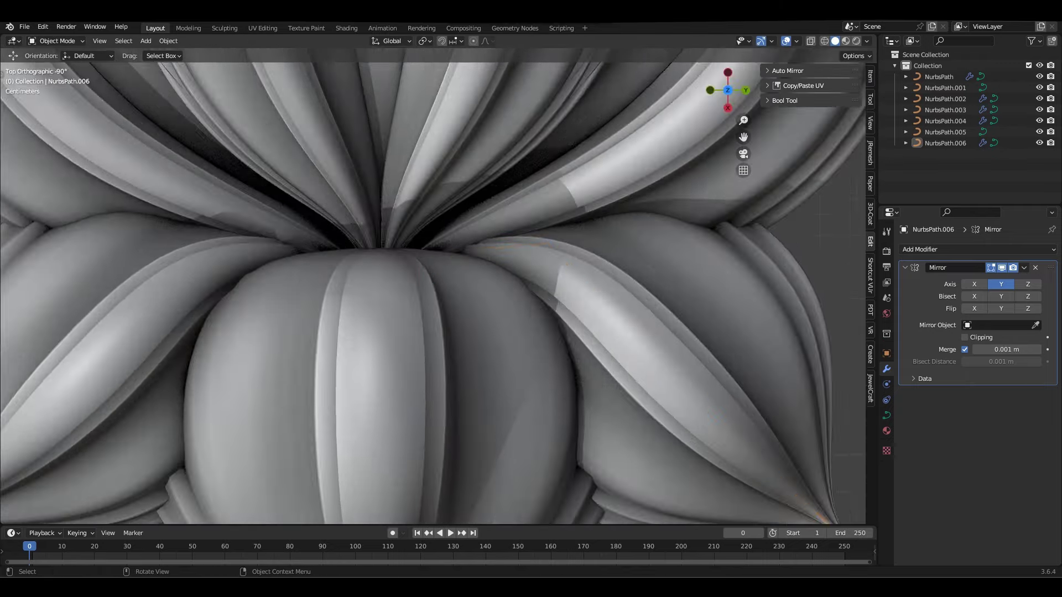
scroll(575, 304, up, 5)
click(575, 305)
drag(575, 305, 594, 302)
click(595, 302)
scroll(594, 302, down, 2)
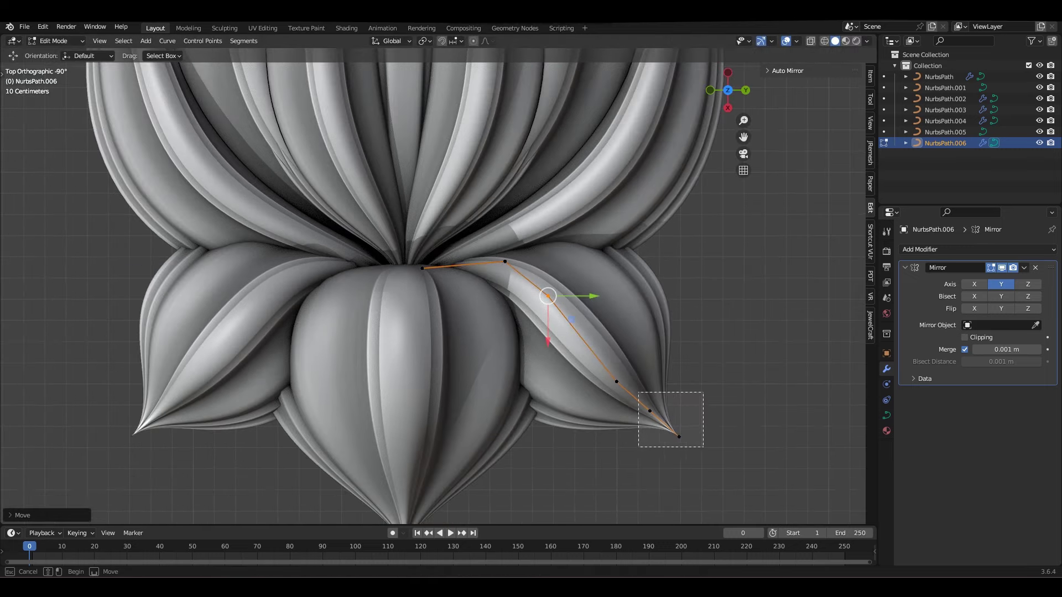
Rotate the leaf's tip point to angle it, then save 12.blend.
drag(637, 392, 702, 442)
key(r)
click(730, 454)
key(Tab)
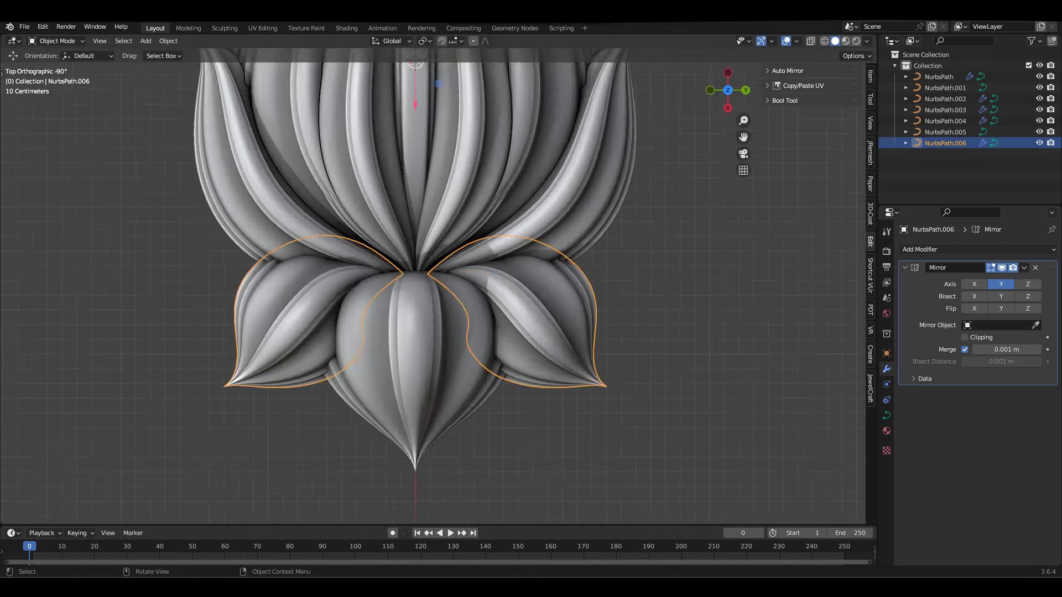
scroll(599, 379, down, 5)
key(ctrl+s)
Enlarge the right flower and check the flowers from behind.
scroll(426, 249, down, 3)
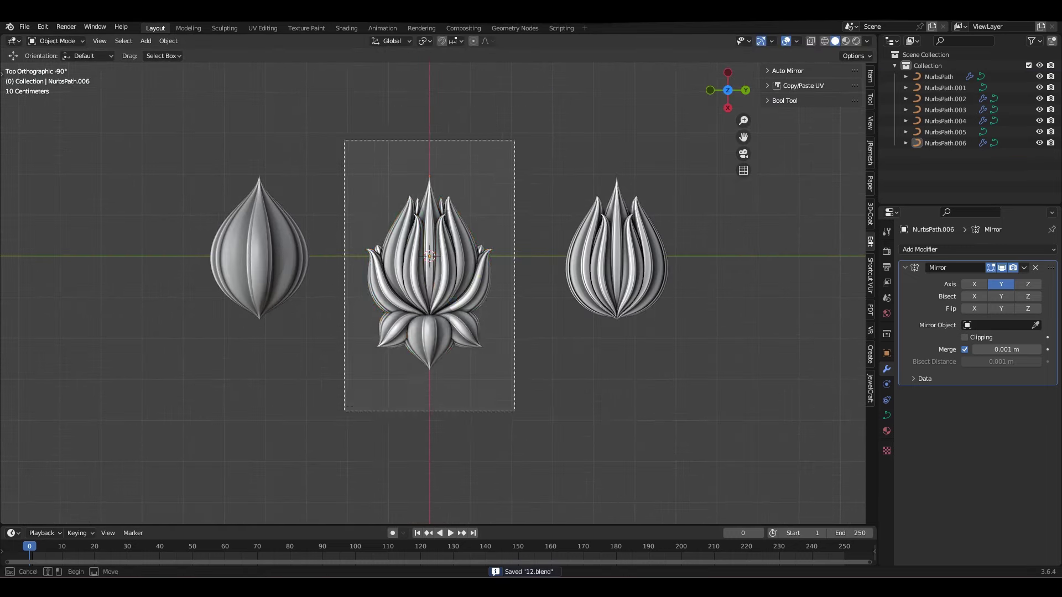
click(616, 261)
scroll(736, 347, up, 2)
key(s)
click(728, 344)
key(ctrl+KP_1)
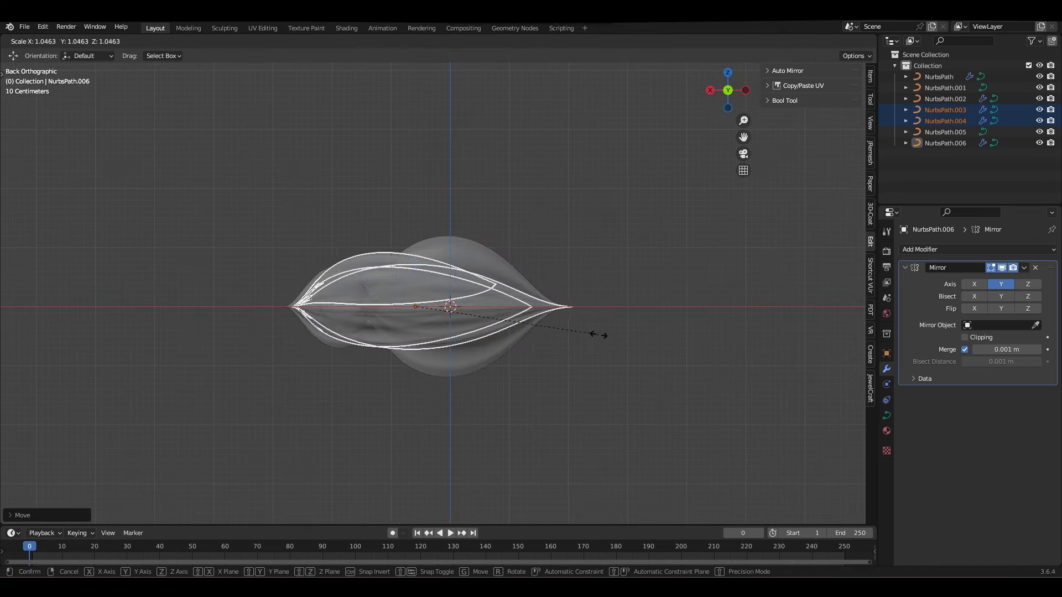
click(655, 429)
key(KP_1)
Flatten the flower tiles' relief depth by scaling along Z.
click(94, 213)
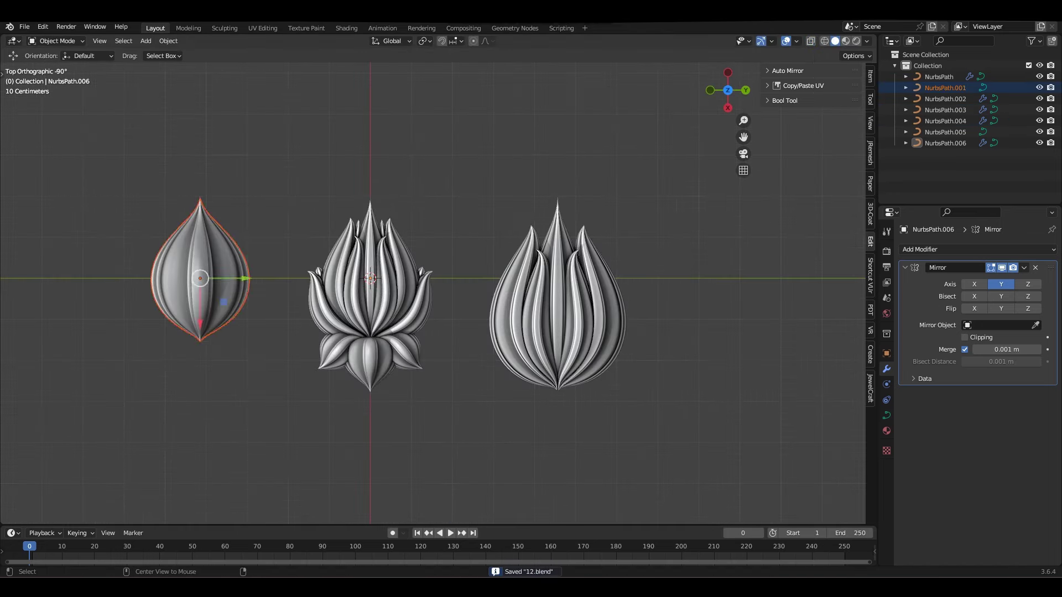
key(KP_Decimal)
key(ctrl+s)
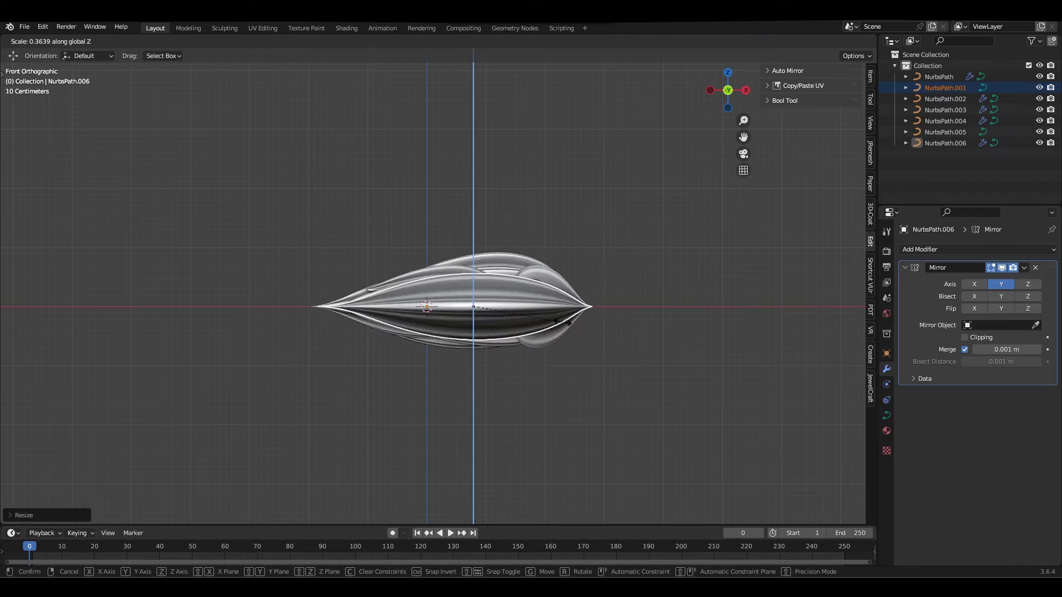
click(564, 322)
Apply scale to all flower objects and save 12.blend.
key(KP_7)
key(a)
key(ctrl+a)
click(648, 359)
key(alt+a)
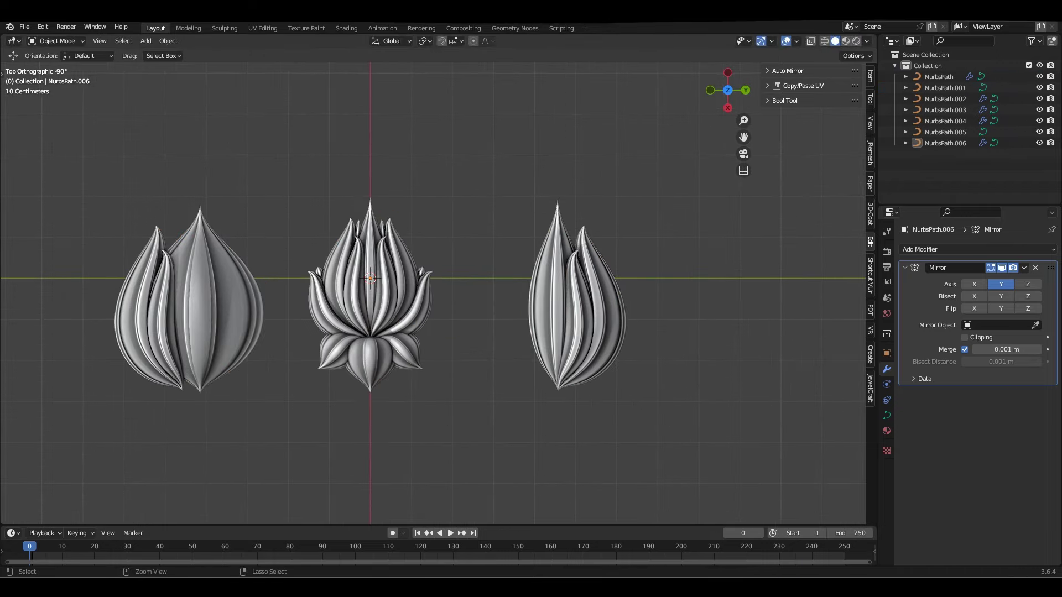
key(a)
key(ctrl+s)
Thicken the left teardrop petal's outline with Shrink/Fatten.
key(alt+a)
key(KP_3)
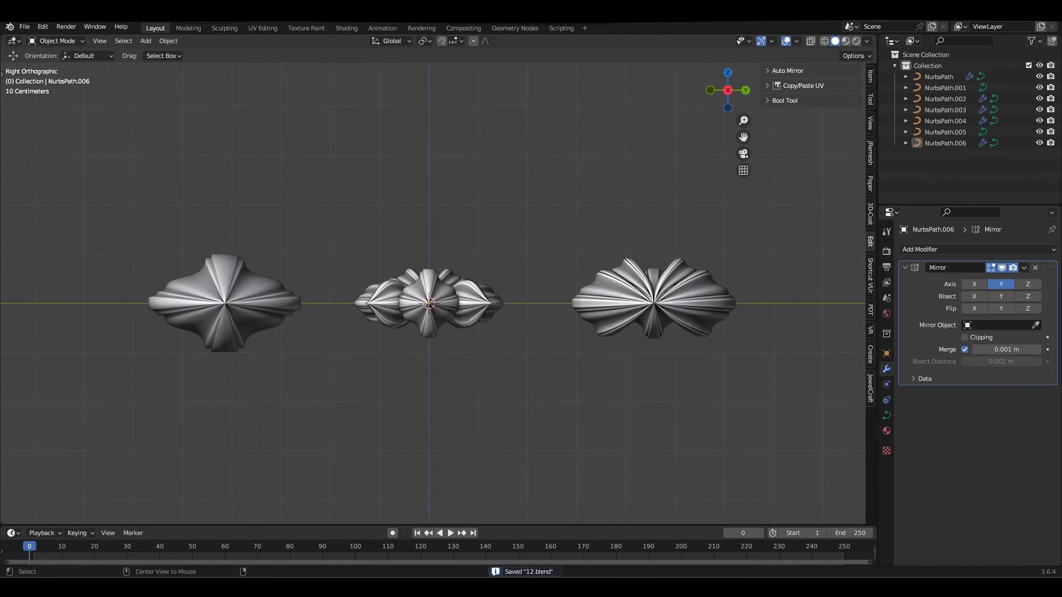
key(KP_7)
click(225, 304)
key(Tab)
key(alt+s)
click(430, 353)
key(Tab)
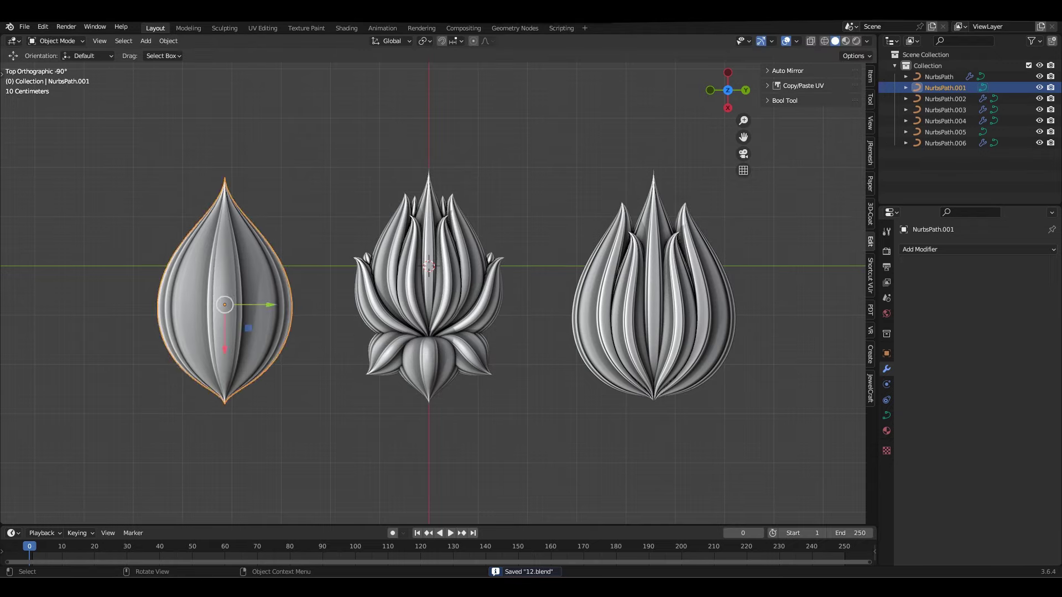
Box-select the three flower tiles and move them upward.
scroll(431, 353, down, 3)
drag(284, 249, 687, 408)
drag(433, 332, 434, 232)
key(alt+a)
scroll(430, 293, up, 3)
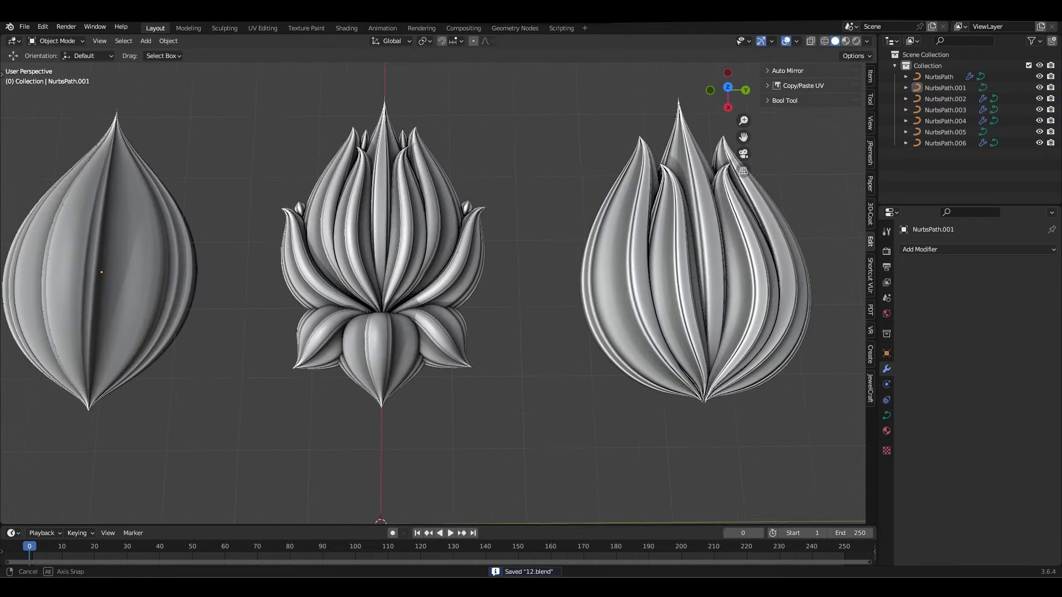
key(KP_1)
Duplicate the left ribbed teardrop petal and place the copy below the tiles.
key(KP_7)
scroll(430, 293, up, 2)
click(270, 266)
key(shift+d)
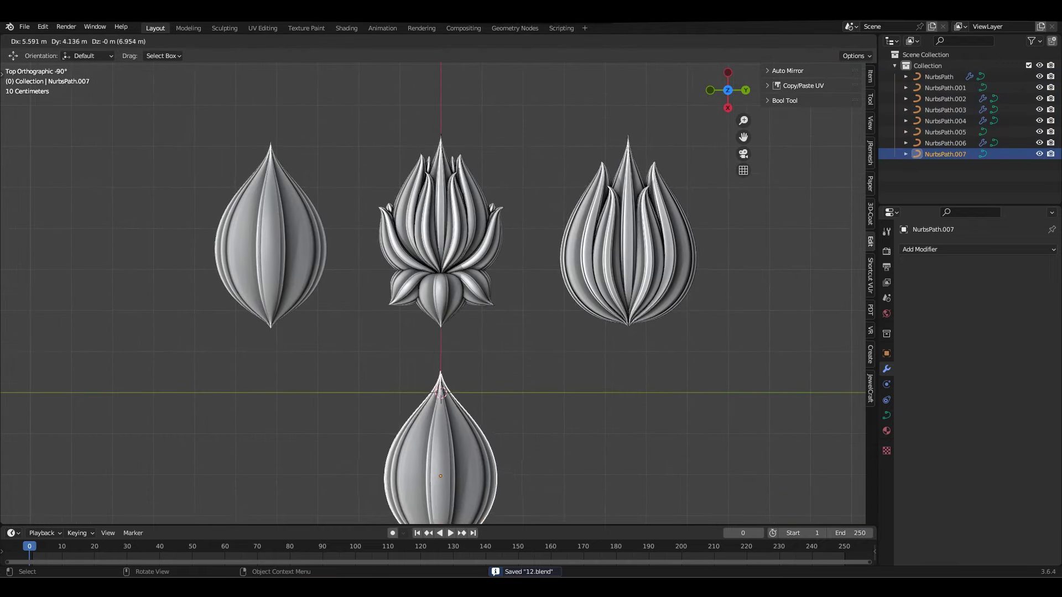
scroll(441, 293, down, 2)
key(ctrl+i)
key(g)
click(438, 397)
key(alt+a)
scroll(437, 224, up, 3)
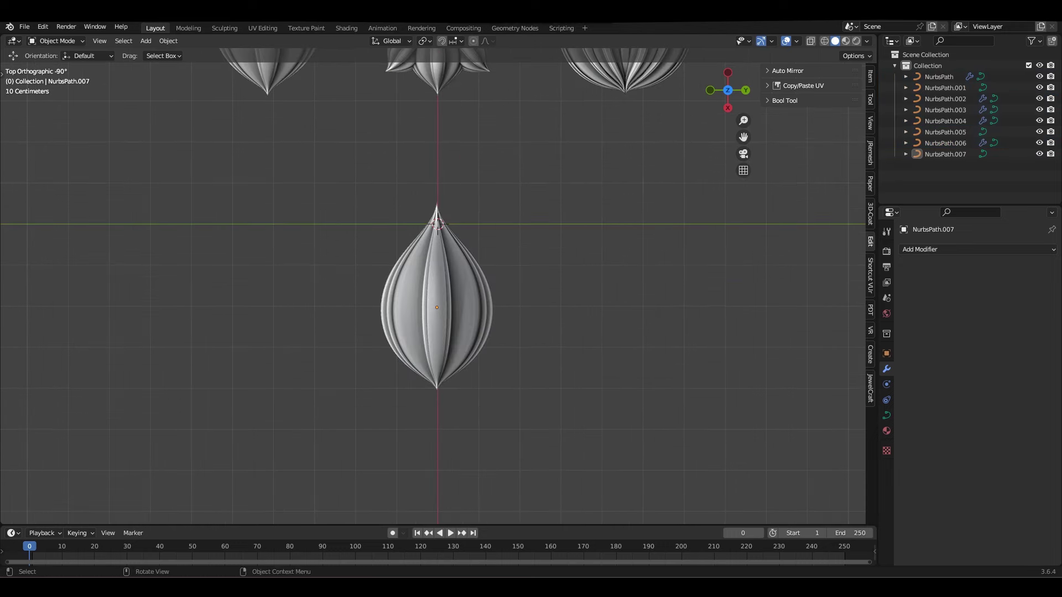
Shift the teardrop copy vertically along Y and select only that copy.
click(453, 322)
key(g)
key(y)
key(Return)
key(Tab)
scroll(447, 277, down, 3)
drag(269, 159, 662, 303)
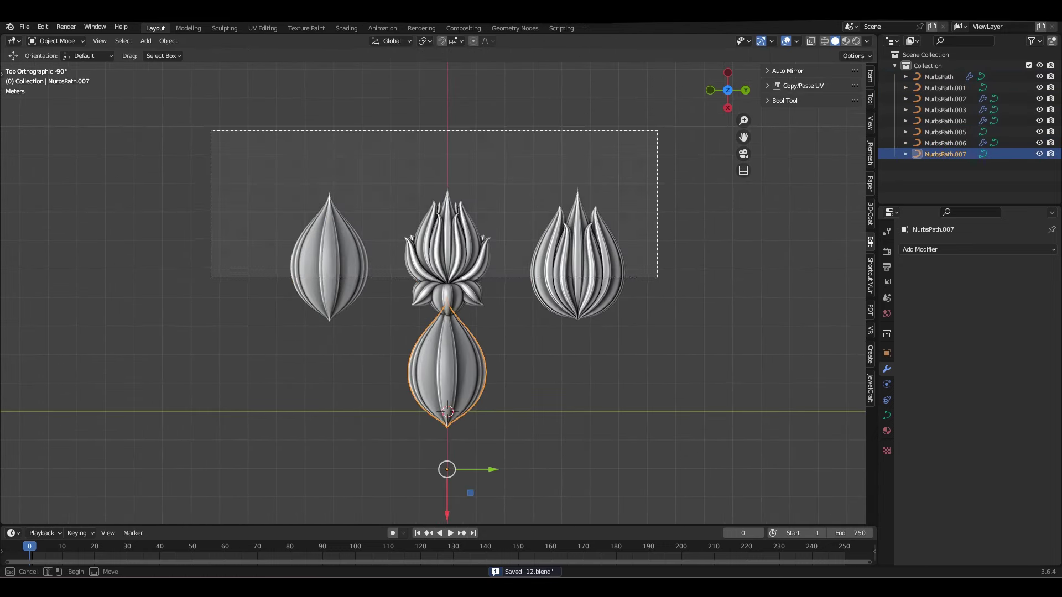
click(447, 365)
shift+scroll(447, 310, down, 2)
shift+scroll(447, 310, down, 2)
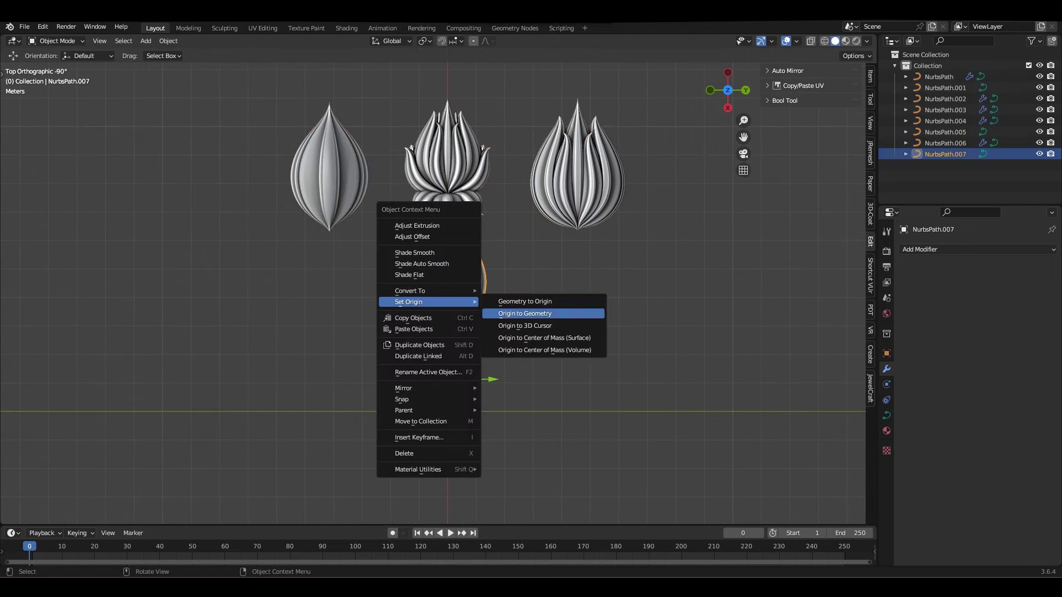
Set the copy's origin to its geometry and move it along the Y axis.
click(524, 313)
scroll(485, 360, up, 5)
scroll(391, 360, up, 4)
key(g)
key(y)
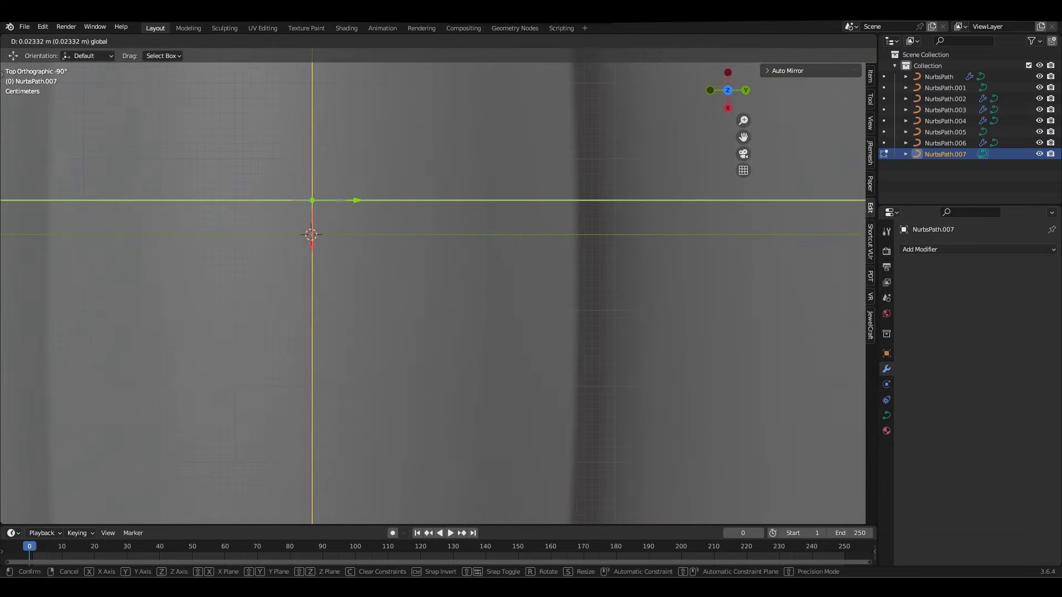
key(Return)
scroll(432, 293, down, 8)
Narrow the petal copy along the X axis into a slender shape.
key(s)
key(x)
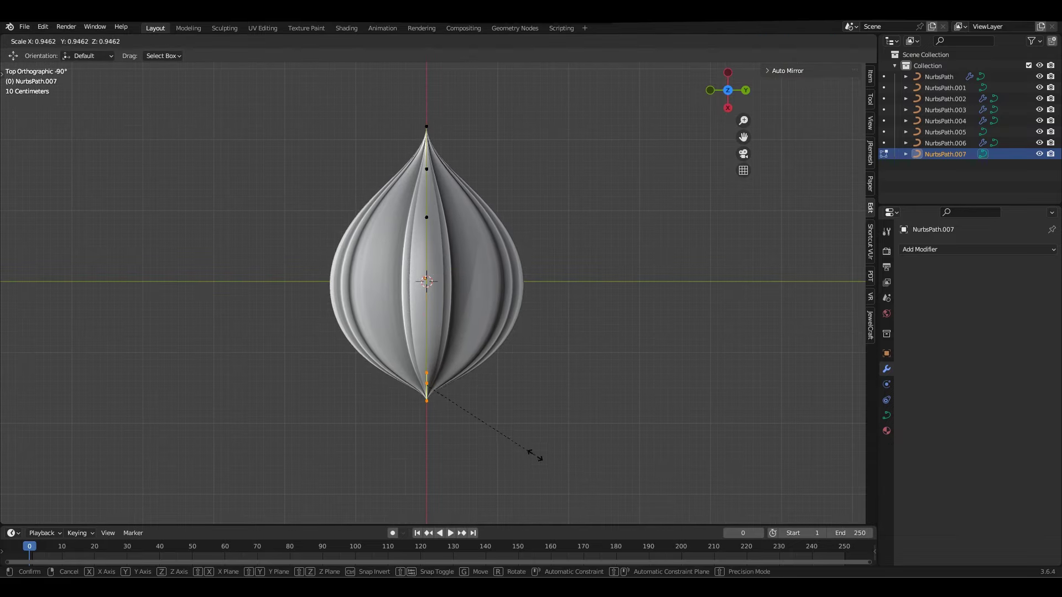
key(g)
key(x)
key(Return)
scroll(438, 285, up, 2)
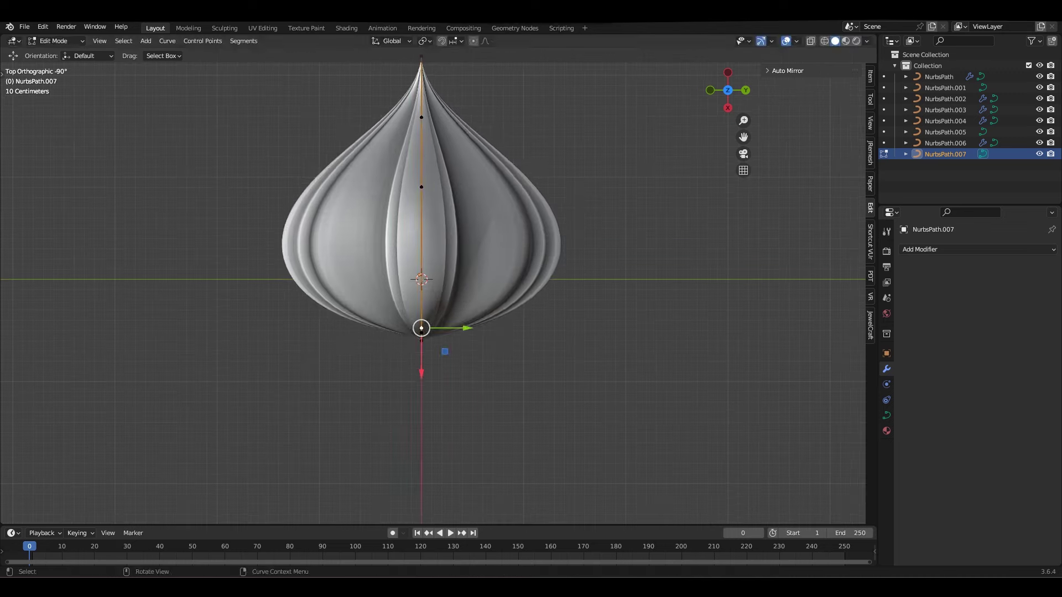
key(g)
key(Escape)
scroll(422, 328, up, 3)
Reposition the control points near the bottom to form a pointed petal tip.
drag(375, 398, 488, 463)
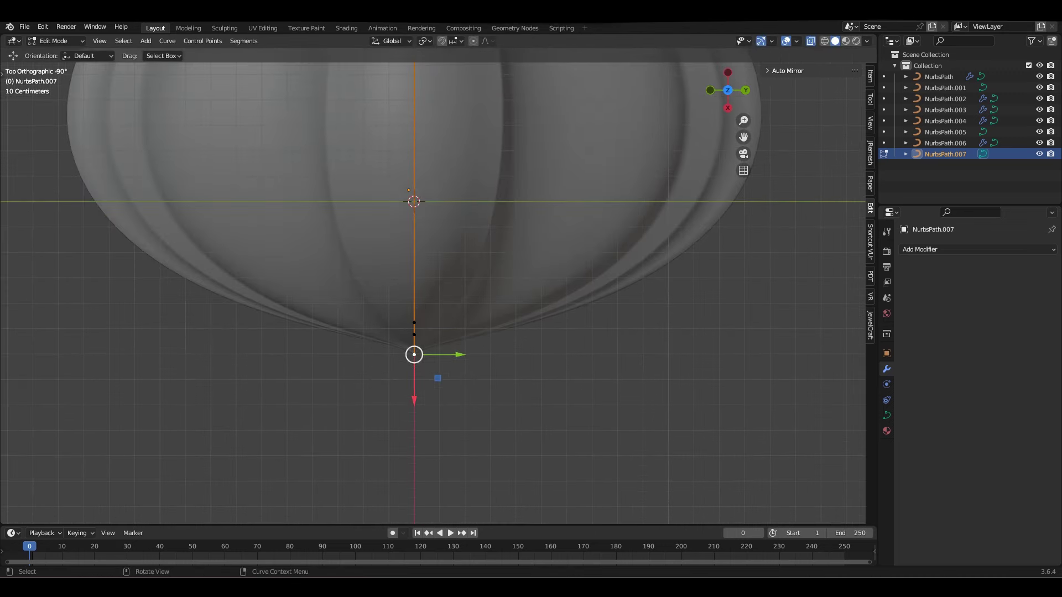
key(g)
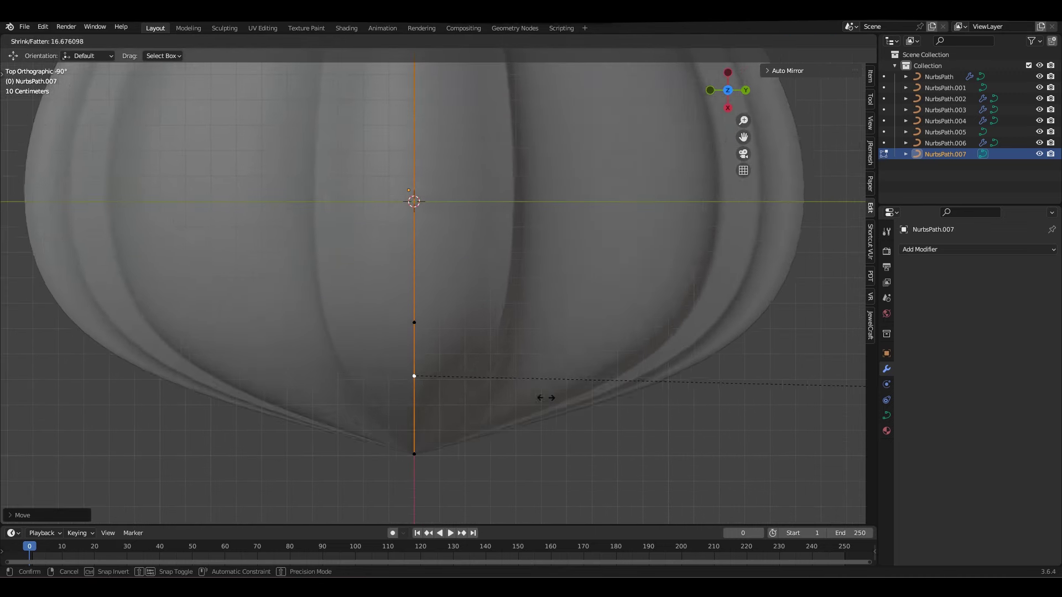
click(437, 399)
scroll(453, 390, down, 2)
scroll(453, 391, up, 1)
key(g)
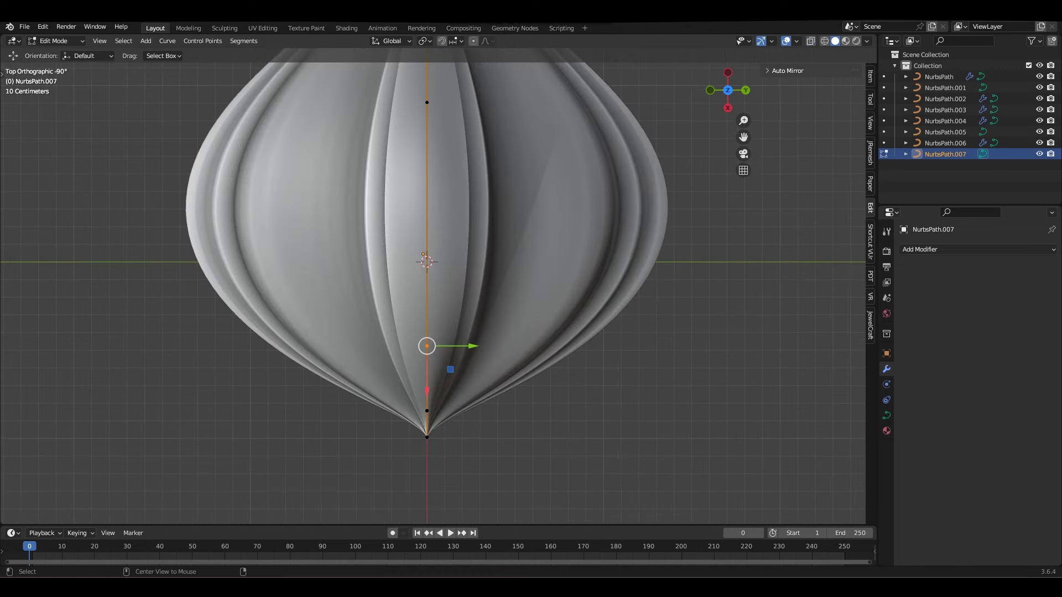
click(450, 380)
scroll(456, 346, down, 4)
scroll(457, 347, up, 2)
key(g)
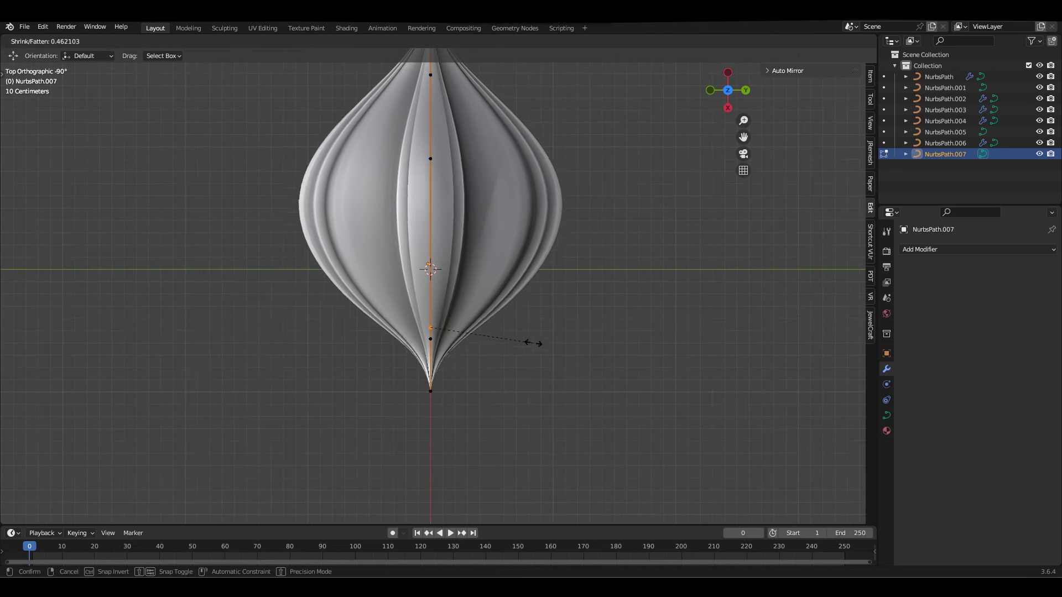
click(454, 382)
scroll(454, 382, down, 3)
scroll(452, 383, up, 3)
Thin the bevel at an upper control point and remove the extra petal copy.
click(429, 251)
scroll(430, 251, down, 2)
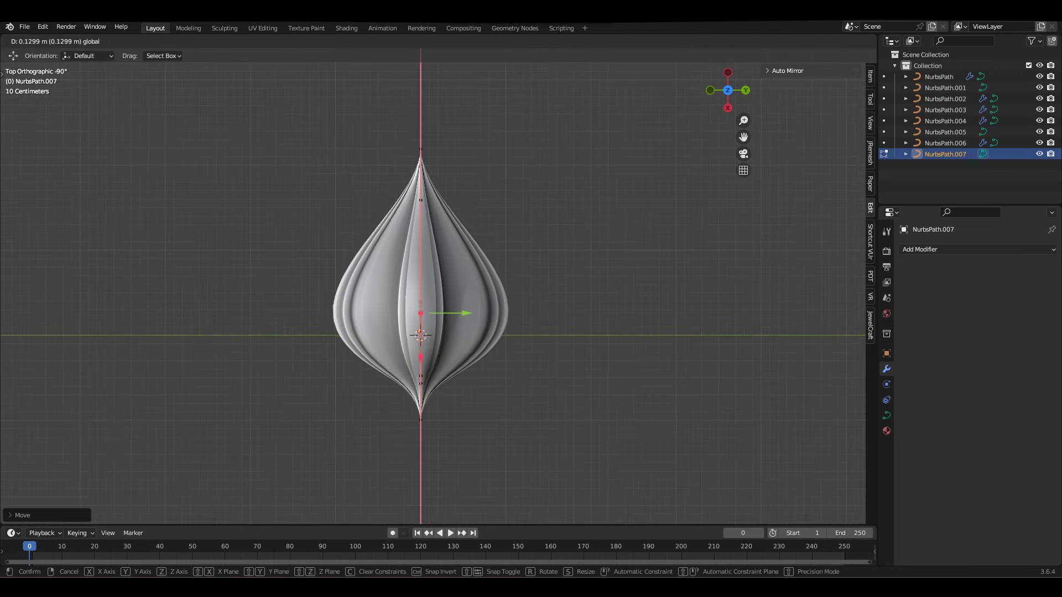
key(alt+s)
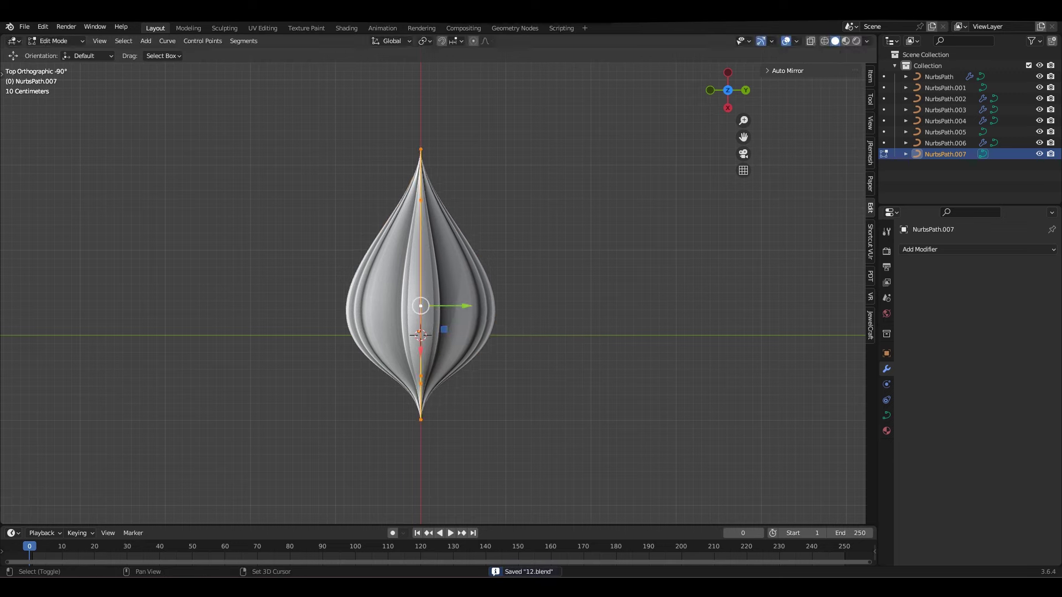
key(shift+d)
key(Return)
click(920, 250)
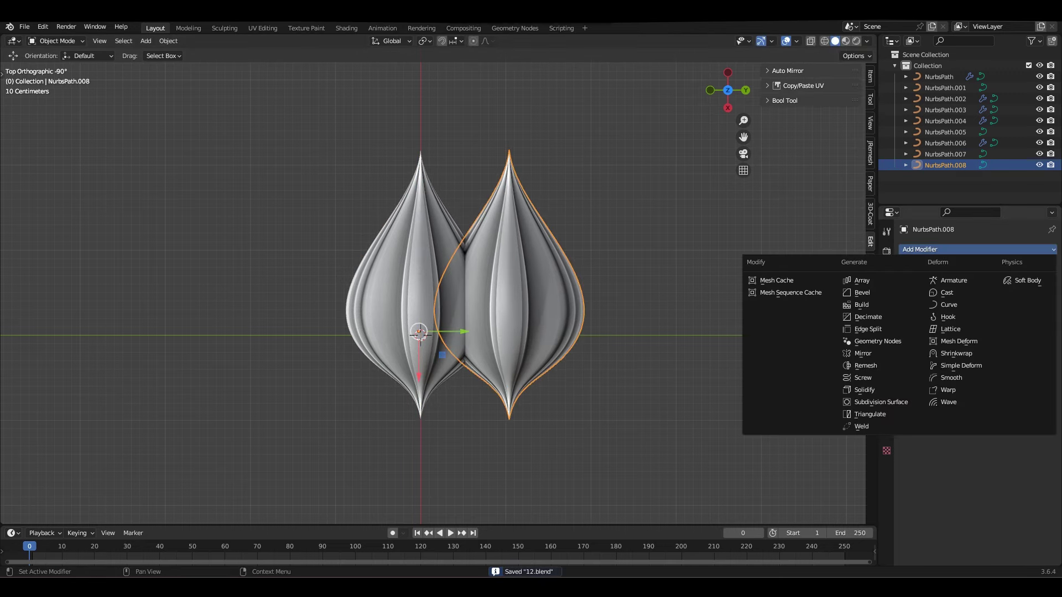
key(Escape)
key(Delete)
key(g)
key(x)
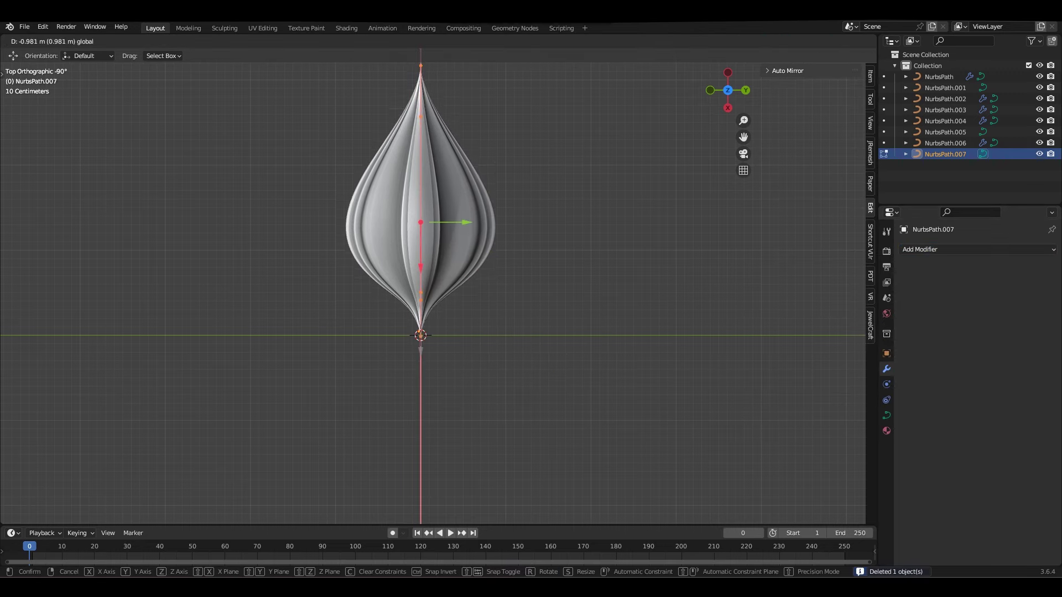
key(Return)
scroll(433, 293, down, 2)
Save, set the pivot to the 3D cursor, and move the petal points so the tip sits on the origin.
key(ctrl+s)
scroll(434, 293, up, 2)
click(448, 65)
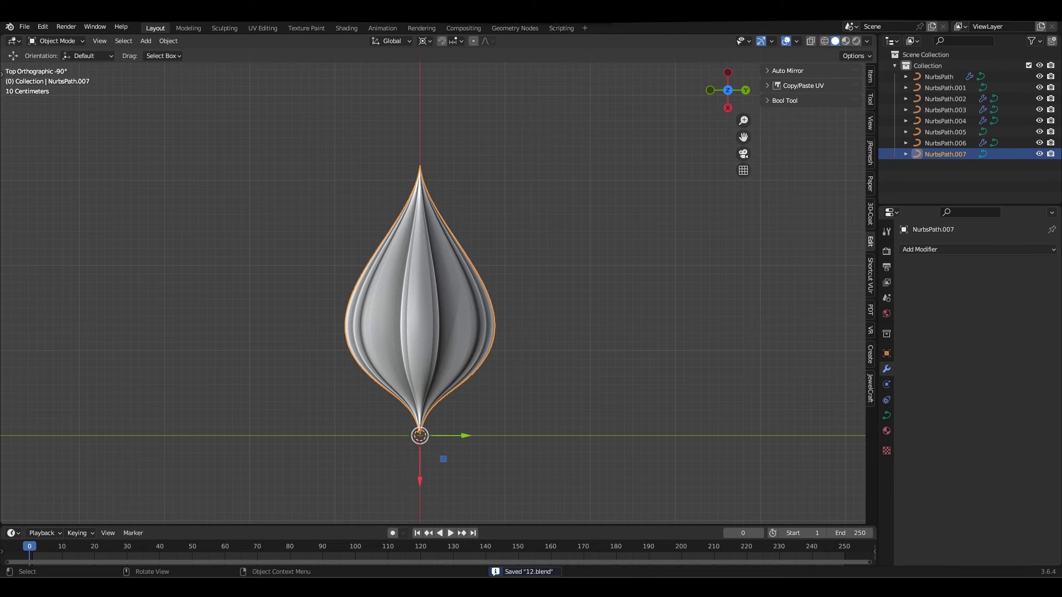
scroll(420, 440, up, 6)
key(Tab)
scroll(340, 302, up, 8)
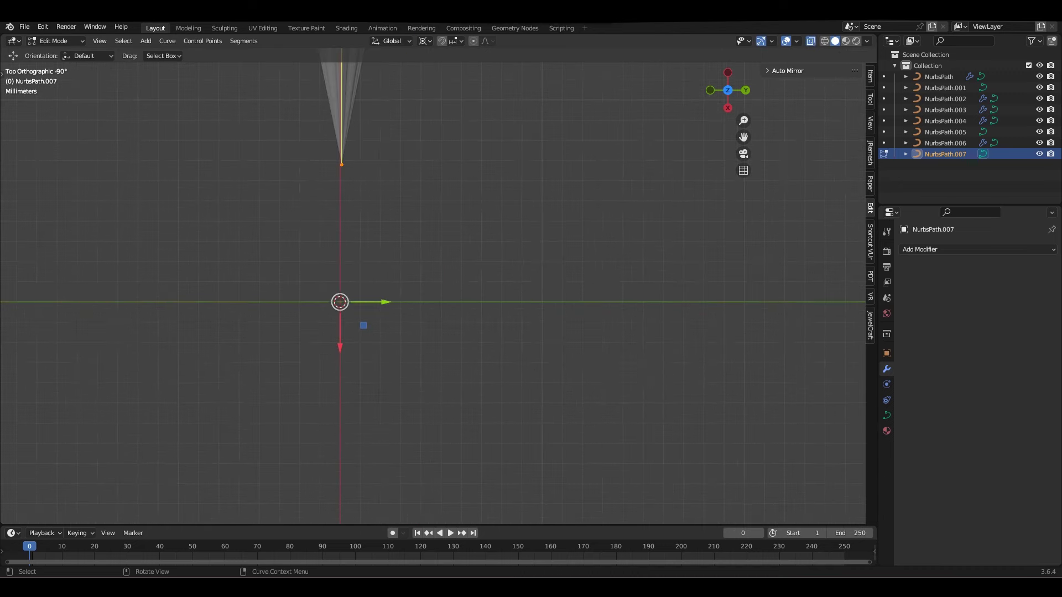
key(g)
click(340, 302)
scroll(339, 302, down, 3)
scroll(424, 293, down, 3)
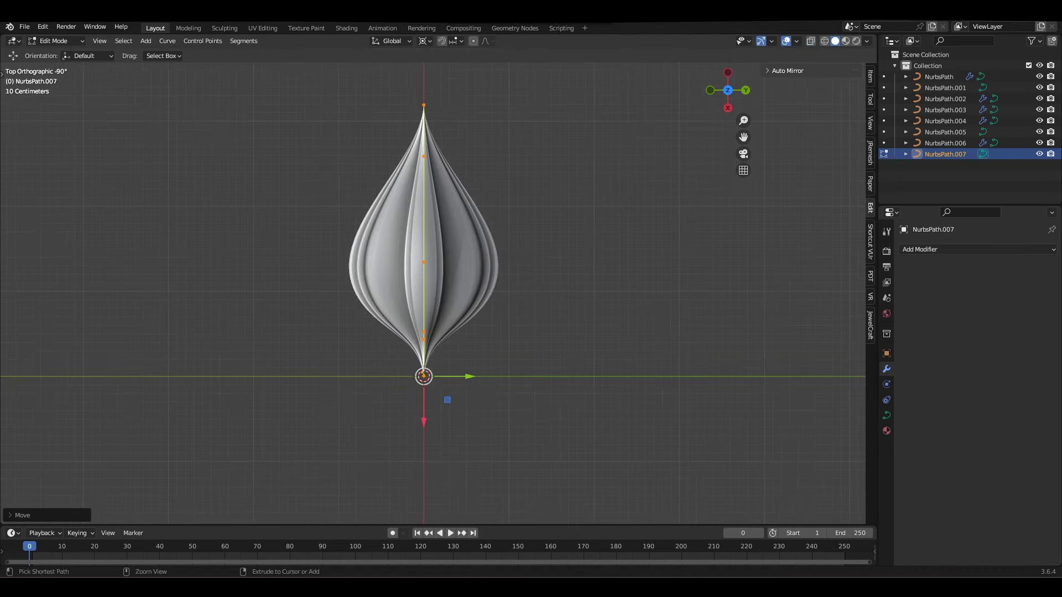
Discard the duplicated points, leave Edit Mode, and duplicate the petal object in place.
key(shift+d)
key(Escape)
key(x)
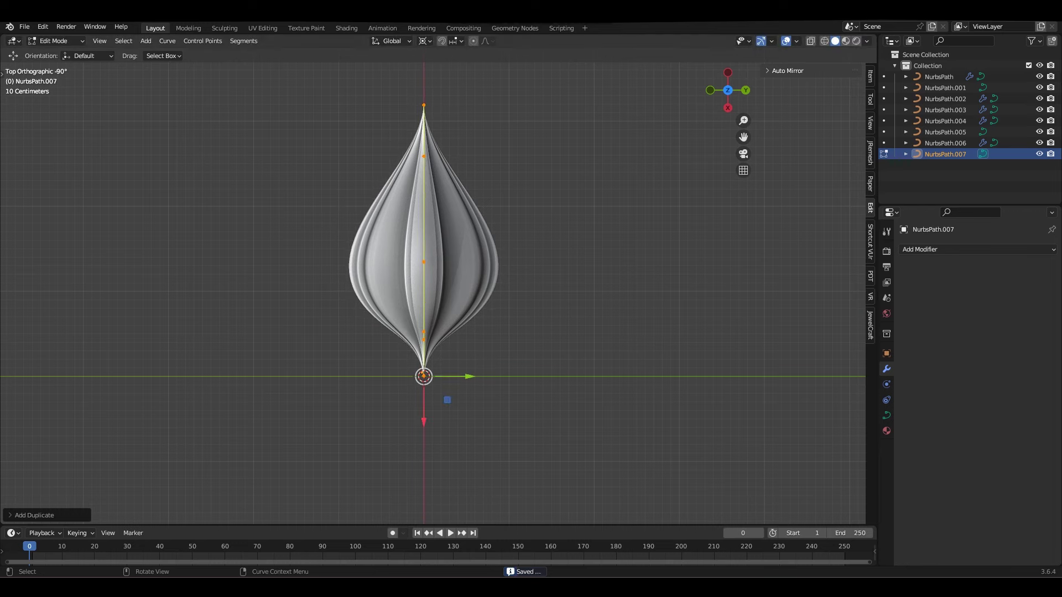
key(Tab)
key(g)
key(Escape)
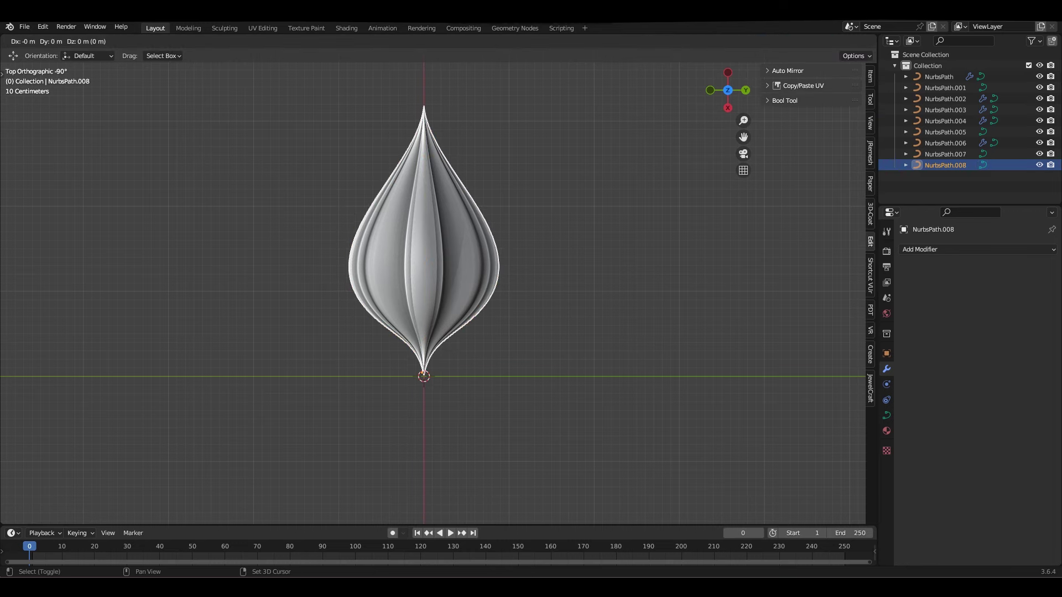
Copy the petal with rotations of 90°, 180° and 45° into eight petals around the origin.
key(r)
key(Escape)
key(Delete)
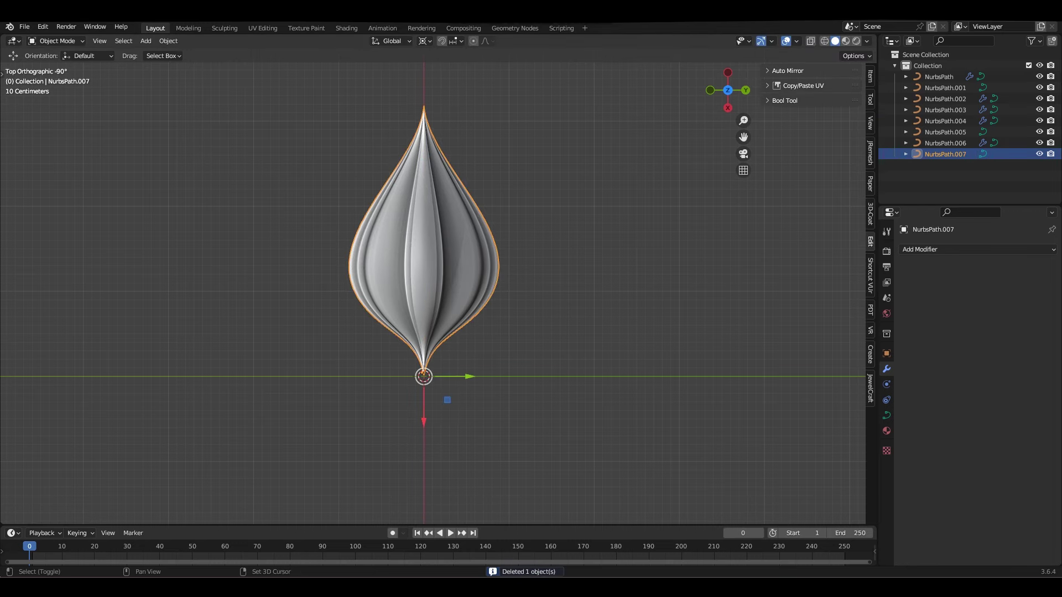
key(shift+d)
text(r90)
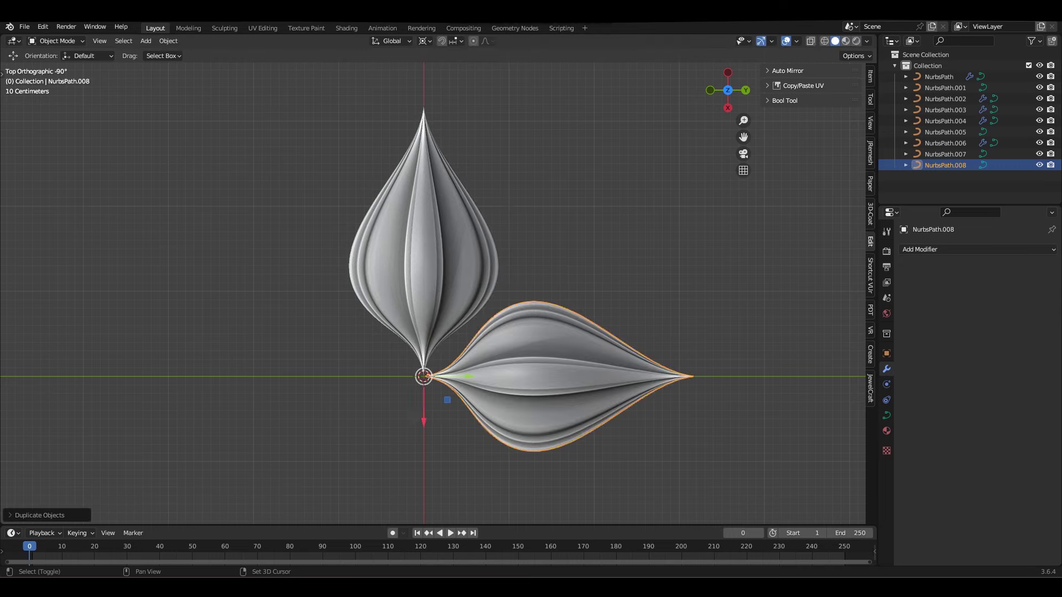
key(shift+d)
text(r180)
key(Return)
key(Tab)
key(Tab)
key(shift+d)
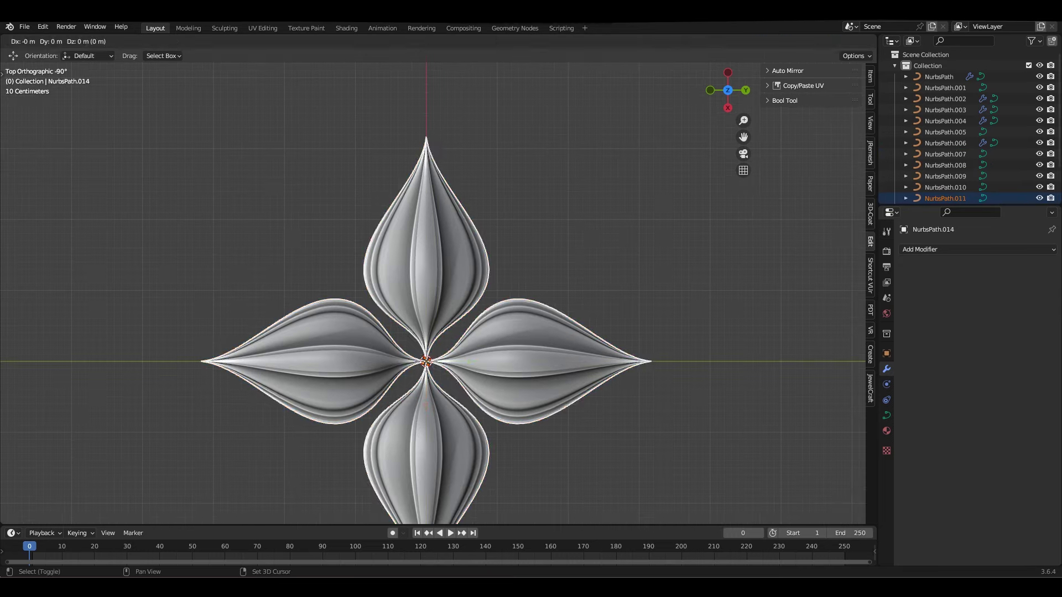
text(r45)
key(Return)
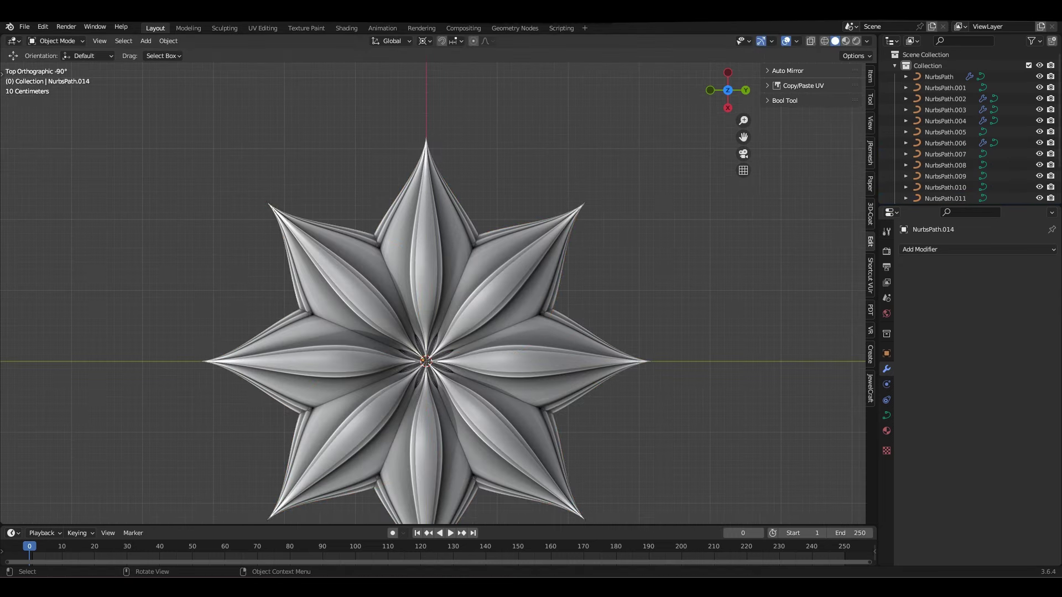
Rescale the diagonal petals' points and inspect the star from top and side views.
scroll(426, 361, up, 2)
key(s)
key(Tab)
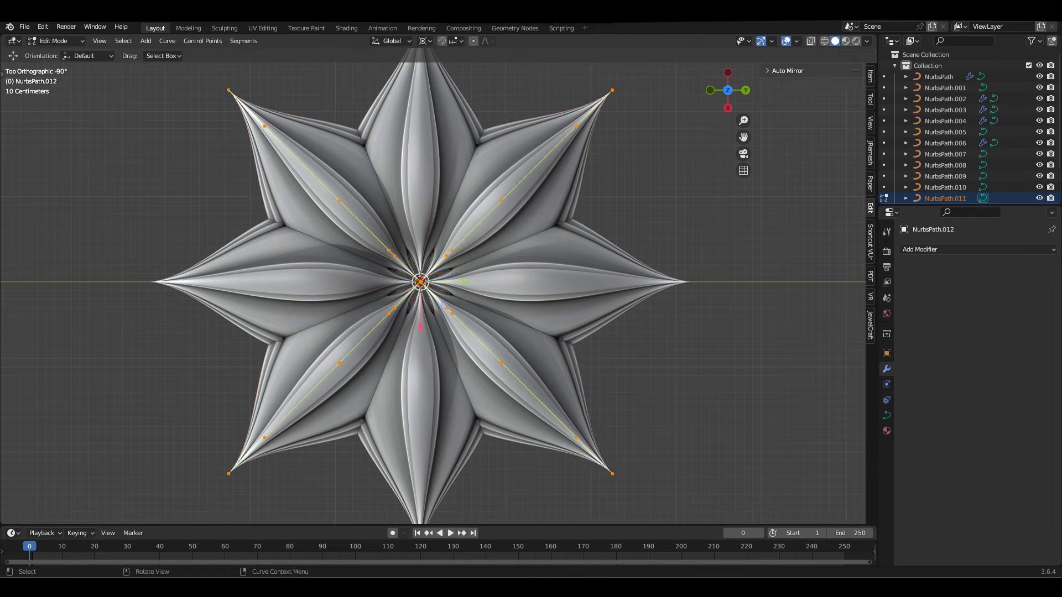
key(s)
key(Return)
key(ctrl+KP_1)
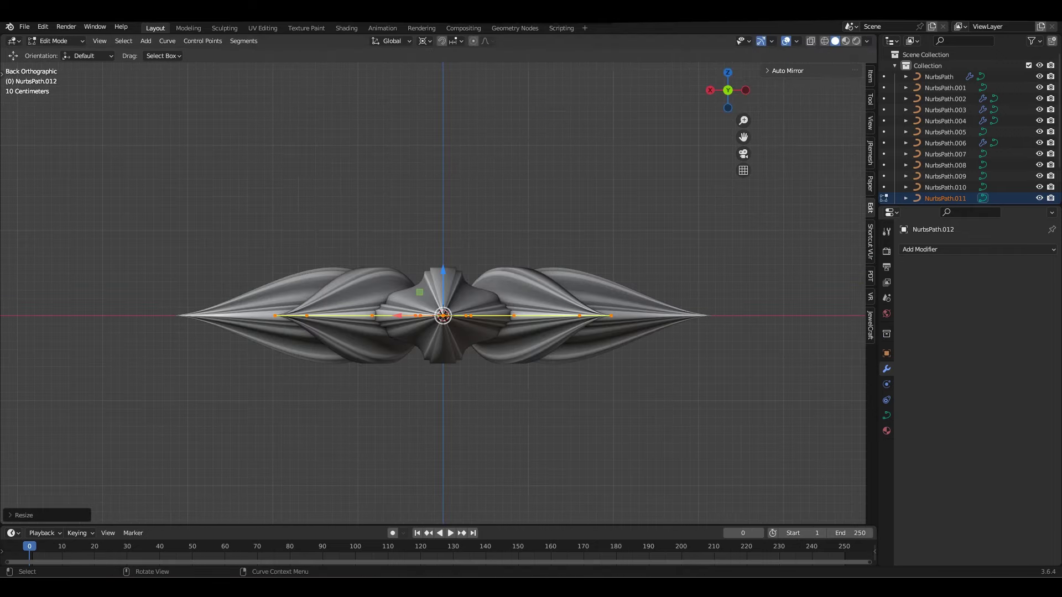
key(KP_7)
key(alt+z)
key(KP_3)
key(alt+z)
Lower the inner curve points along Z so they sit below the petals.
key(g)
key(z)
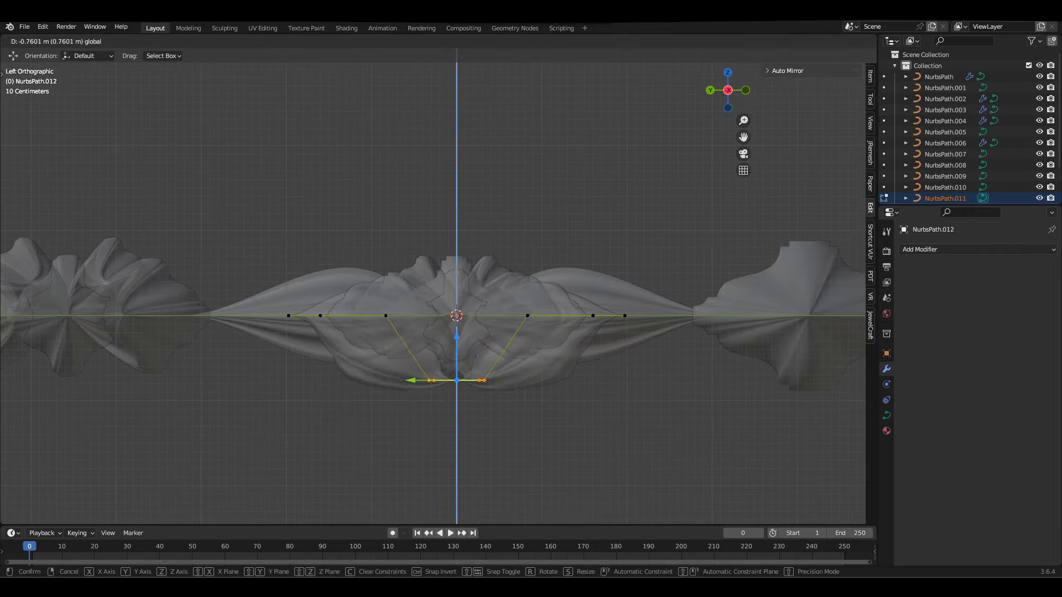
key(Return)
key(KP_7)
key(KP_2)
key(KP_2)
key(KP_2)
key(KP_1)
key(alt+z)
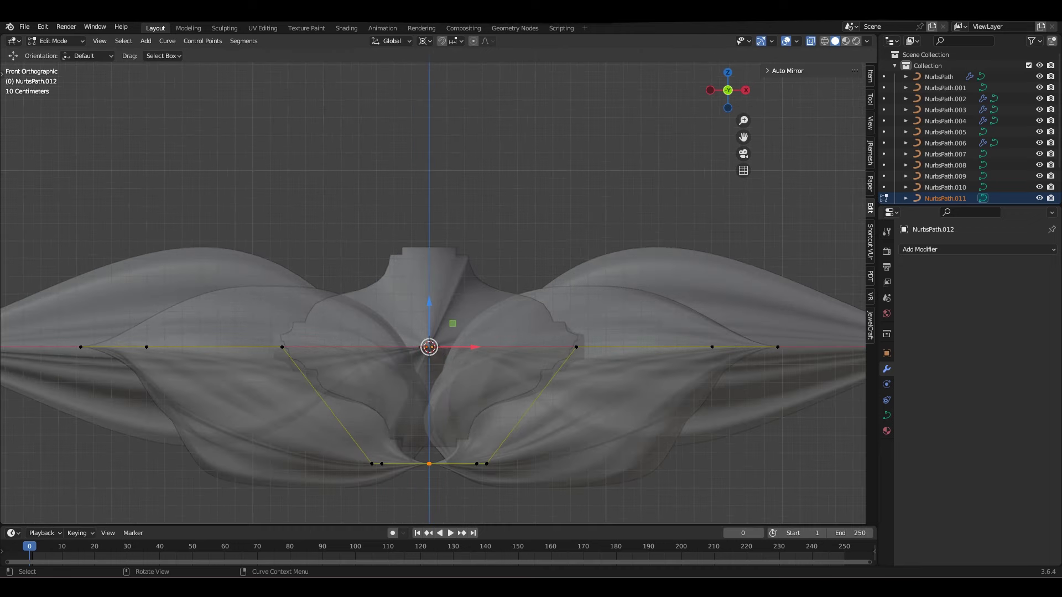
key(Return)
shift+middle_drag(435, 442, 441, 280)
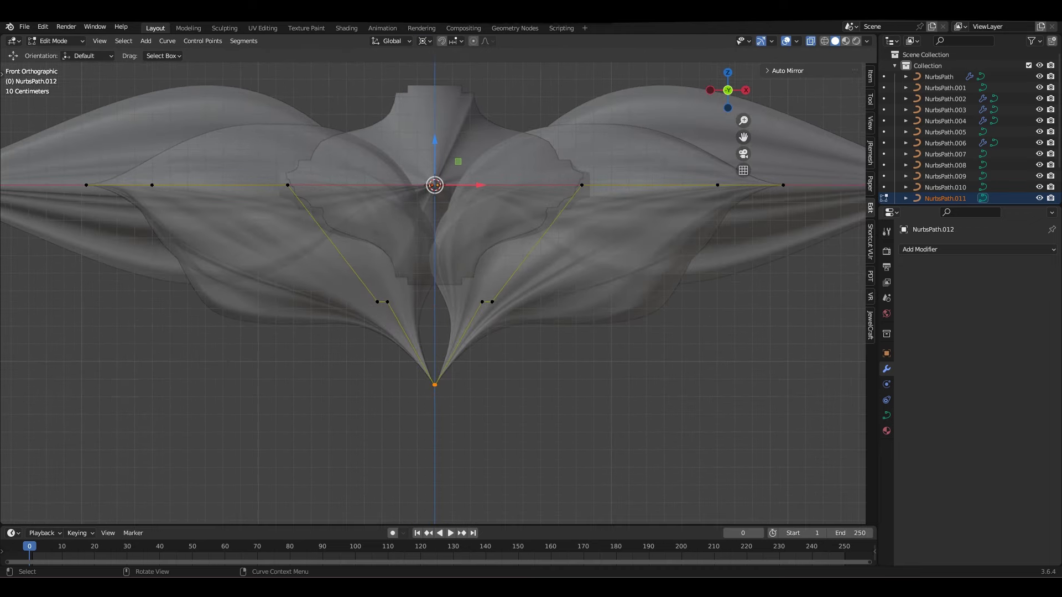
With the pivot set to Median Point, scale the two handle points beside the tip.
click(451, 90)
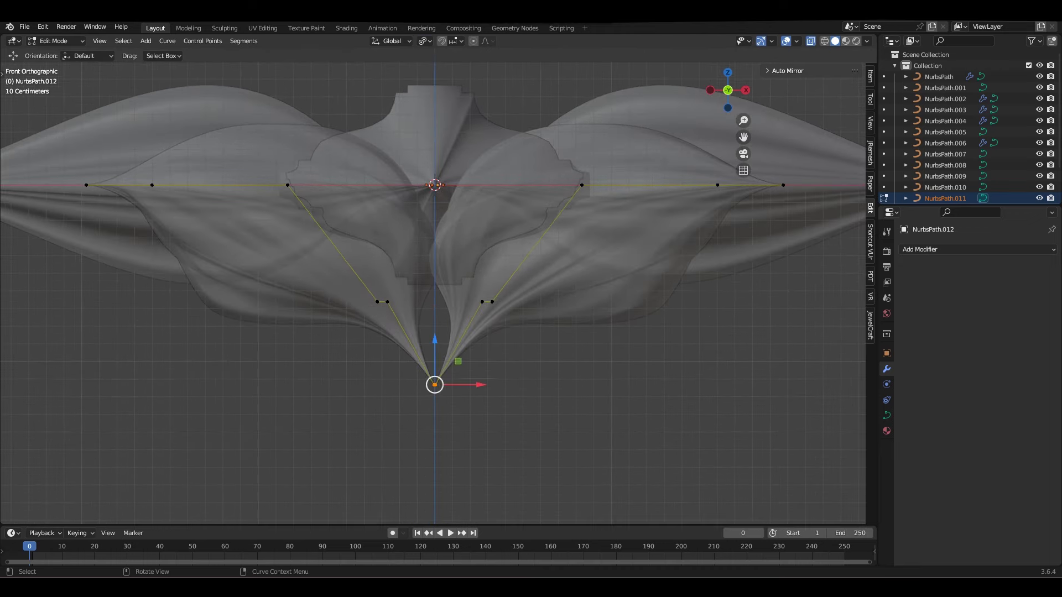
scroll(451, 301, up, 4)
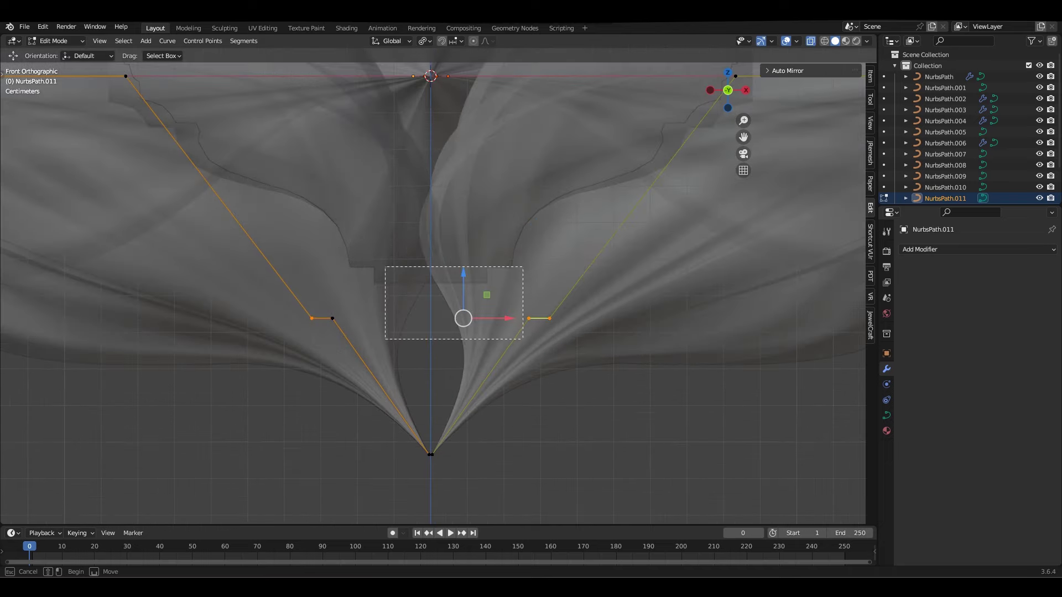
drag(387, 277, 544, 371)
drag(292, 303, 585, 350)
key(s)
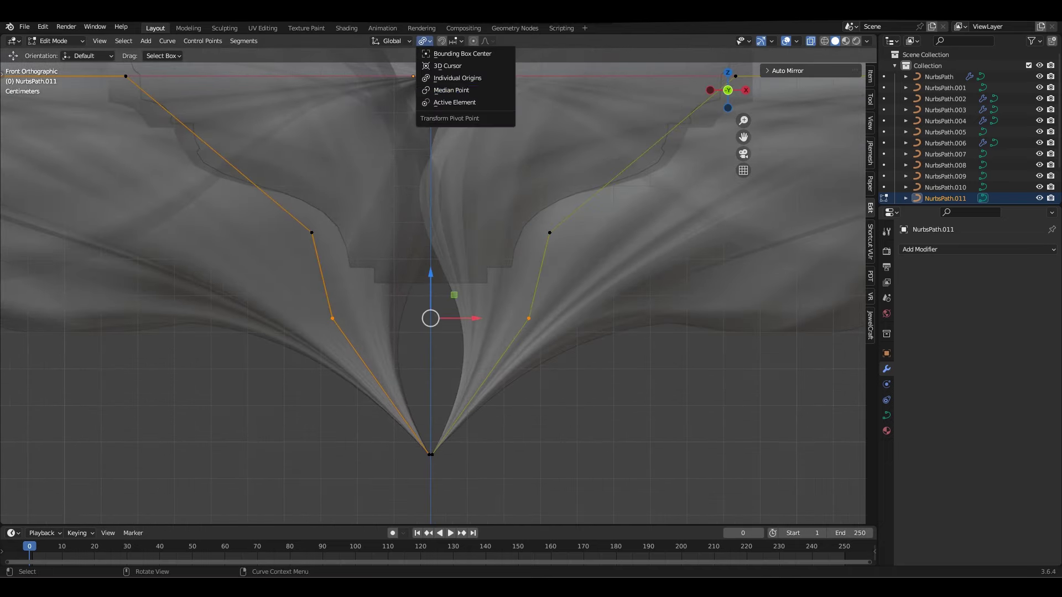
click(451, 90)
key(KP_7)
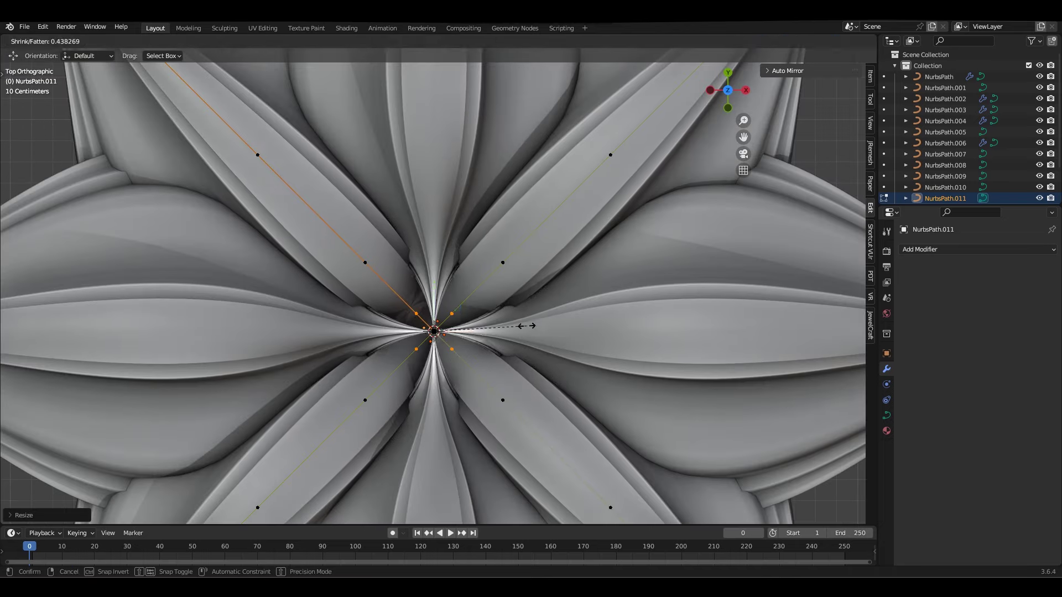
click(526, 326)
Scale the outer petal handles inward and shrink the curve radius at the centre points.
middle_drag(526, 326, 421, 288)
key(KP_1)
drag(327, 225, 541, 261)
key(KP_7)
key(s)
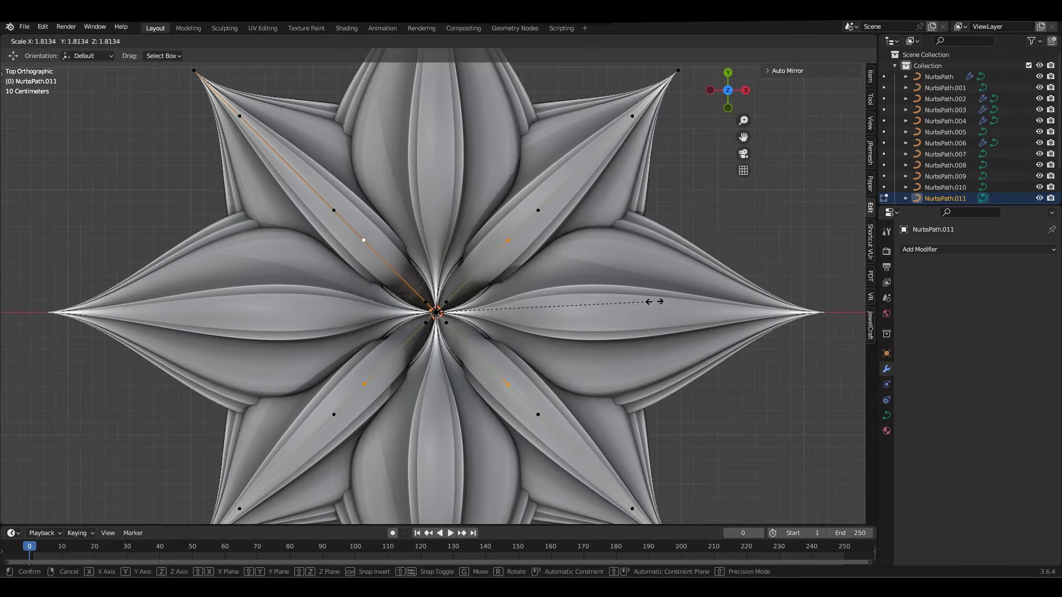
click(574, 300)
key(alt+s)
key(KP_1)
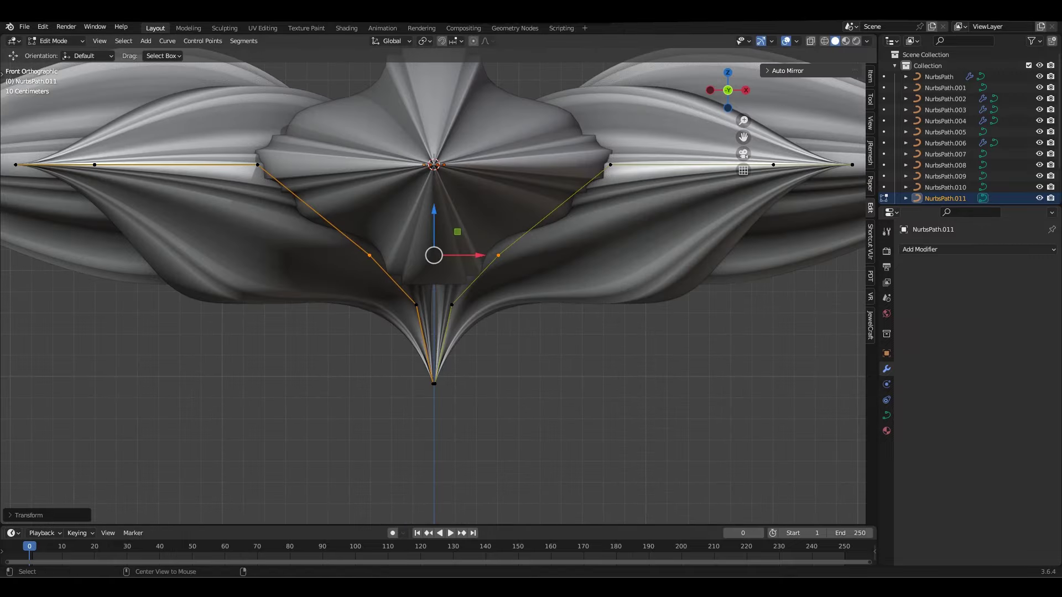
key(alt+s)
key(KP_7)
scroll(625, 364, up, 2)
Finish the centre radius edit, leave Edit Mode, deselect the curve and save the file.
click(625, 364)
scroll(625, 363, down, 5)
key(Tab)
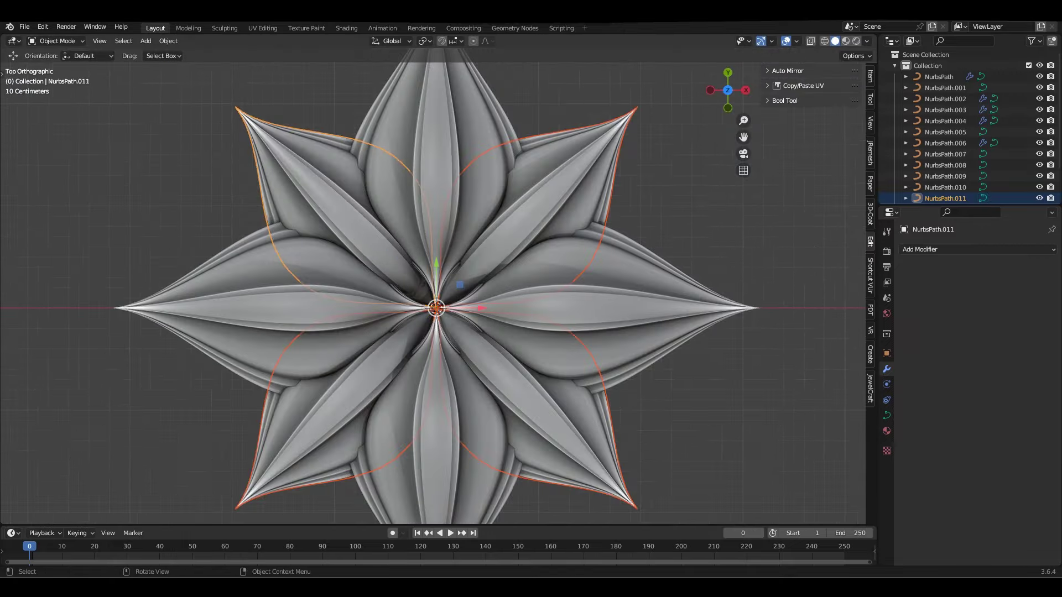
key(alt+a)
key(ctrl+s)
Add a UV sphere at the flower centre and scale it down to dome size.
key(shift+a)
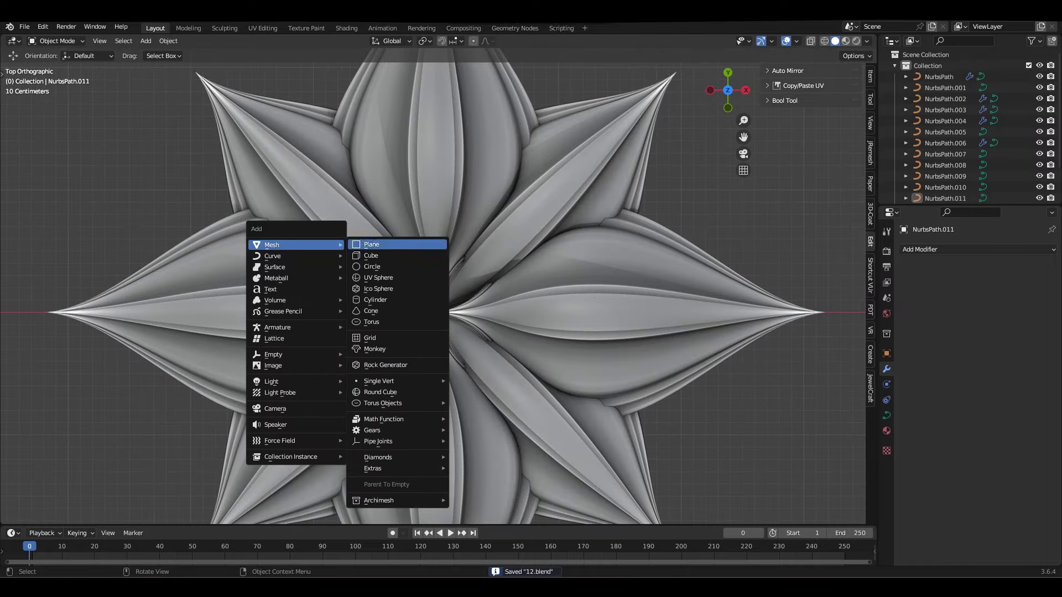
click(387, 277)
right_click(442, 272)
key(Tab)
key(s)
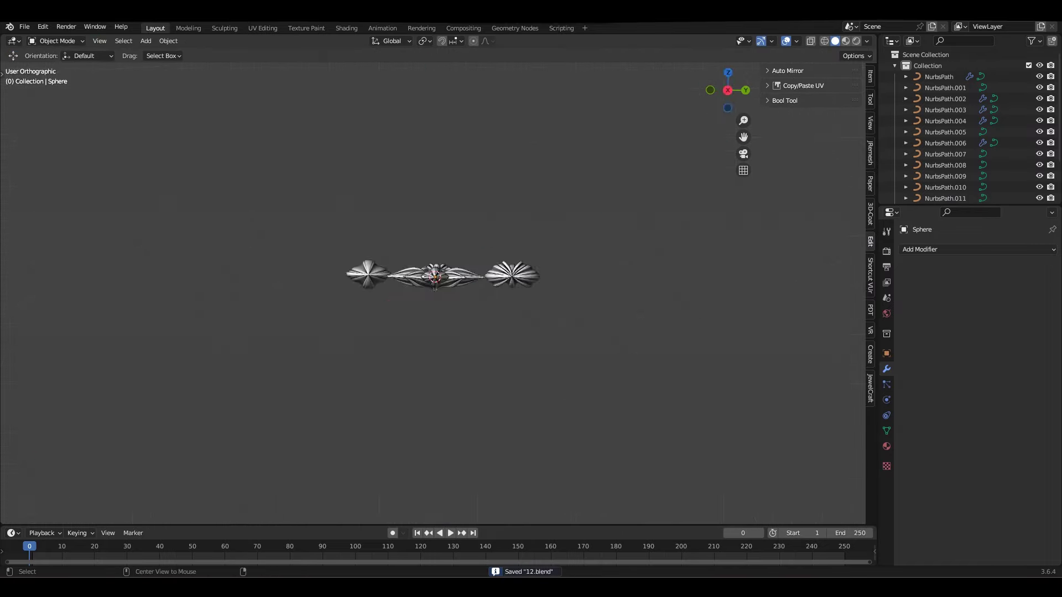
scroll(432, 288, down, 2)
Make a smaller duplicate of the finished flower beside it, then select the three top tiles.
key(shift+d)
key(Return)
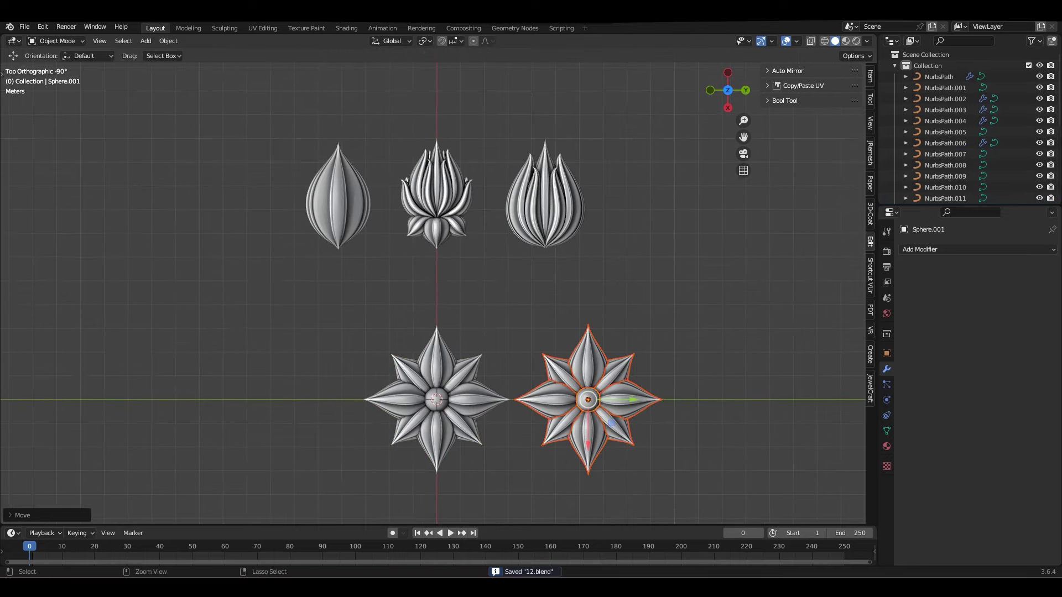
scroll(432, 288, up, 1)
scroll(182, 173, down, 1)
key(s)
key(g)
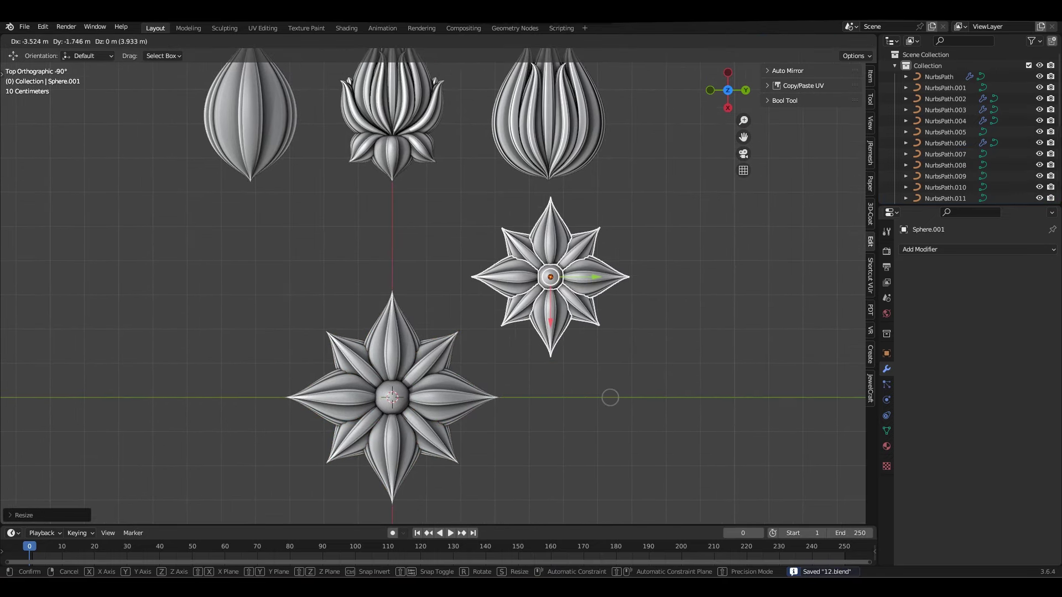
key(s)
click(640, 319)
scroll(526, 332, down, 1)
shift+drag(332, 213, 574, 280)
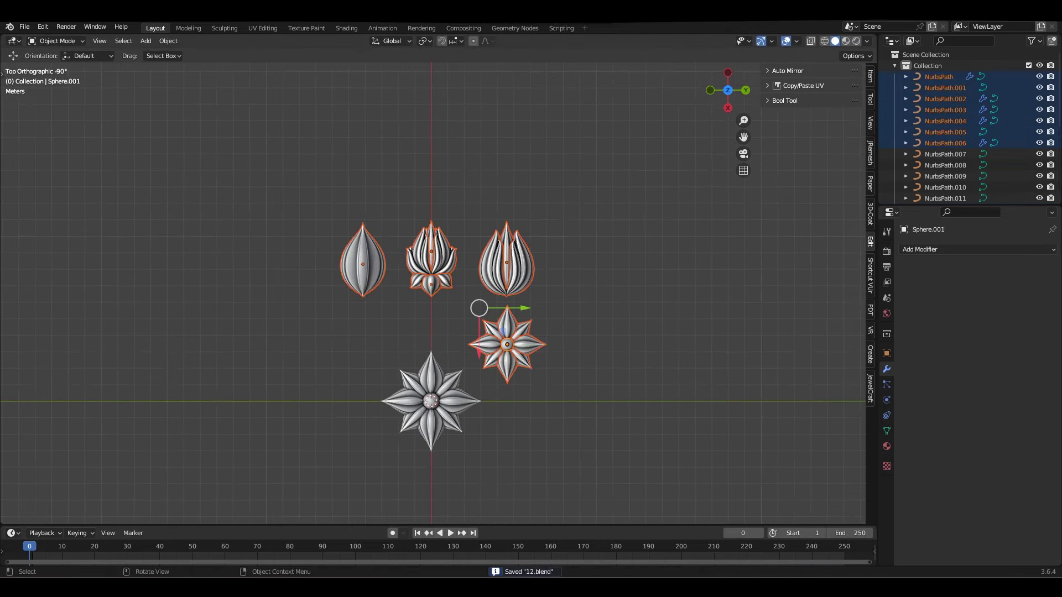
Move the three top tiles along X and delete the eight-petal star object.
key(g)
key(x)
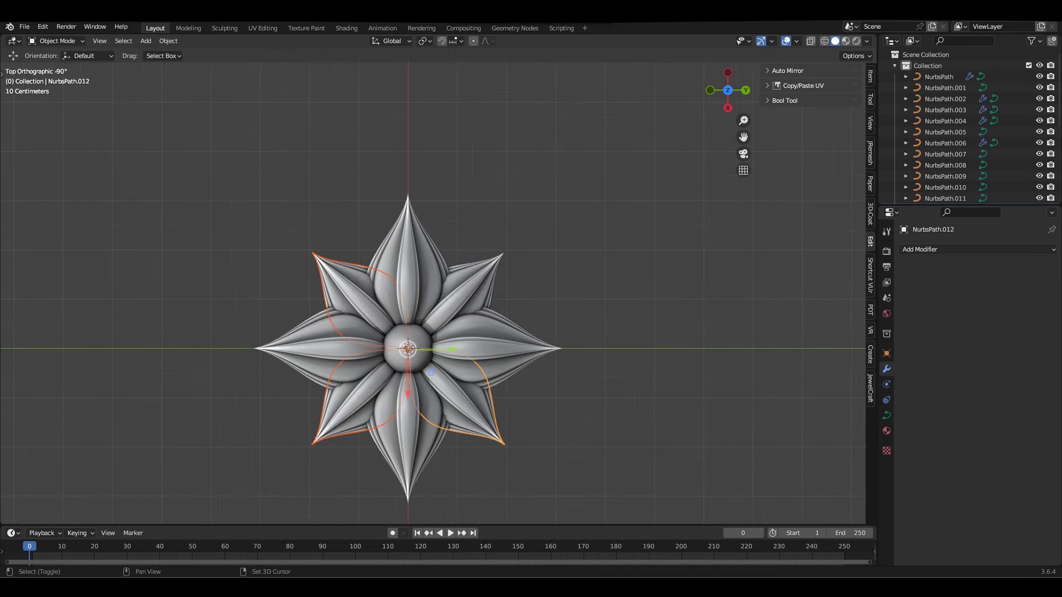
key(Delete)
Tilt the four-petal flower's curve points to a 45° Tilt Angle, twisting the petals.
drag(221, 166, 608, 520)
scroll(548, 406, up, 2)
key(Tab)
key(alt+s)
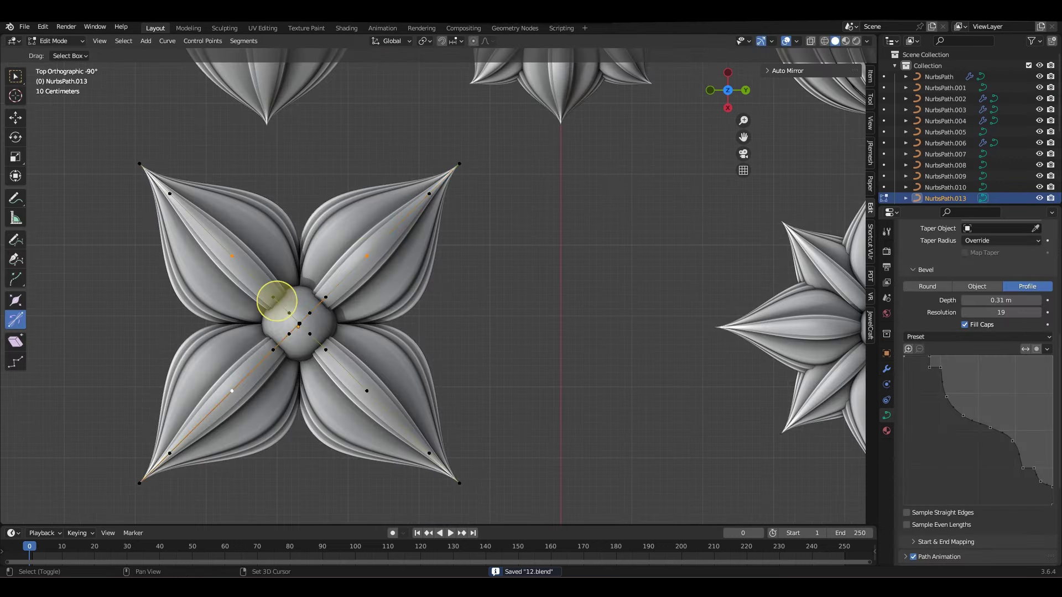
drag(277, 301, 299, 324)
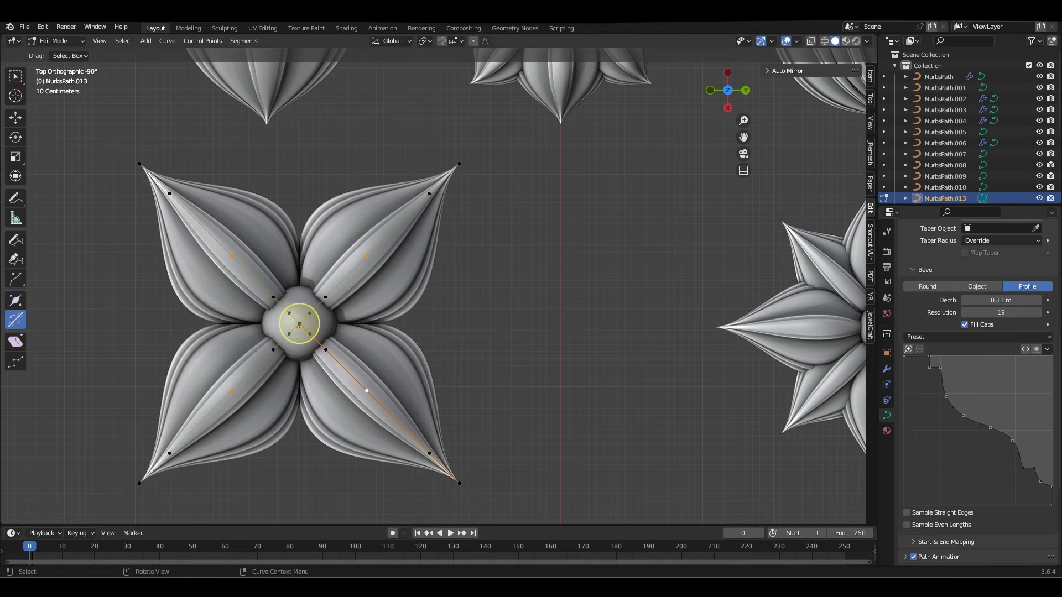
drag(459, 164, 421, 195)
key(ctrl+t)
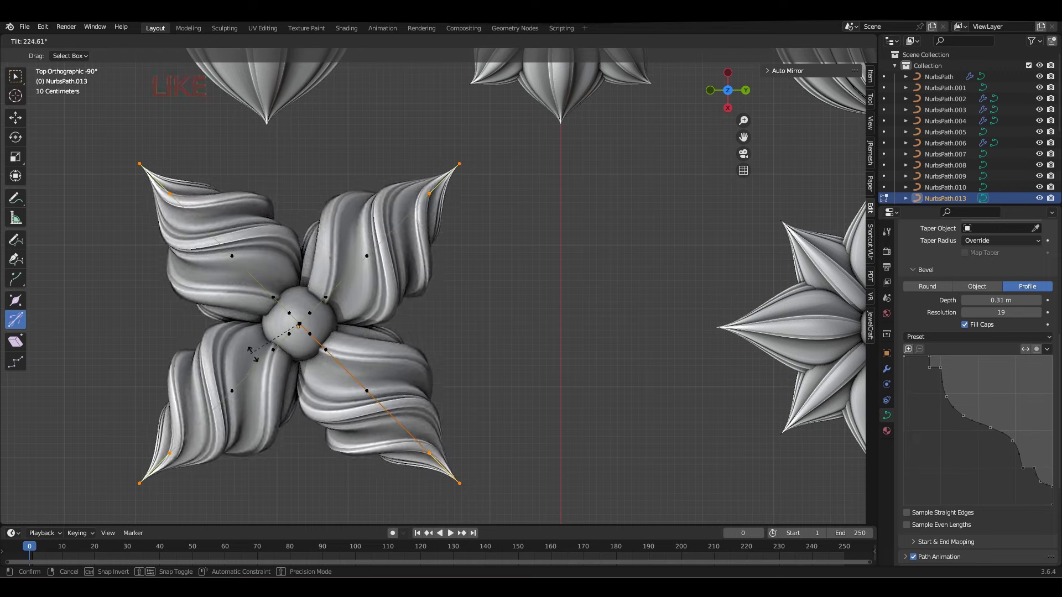
click(299, 323)
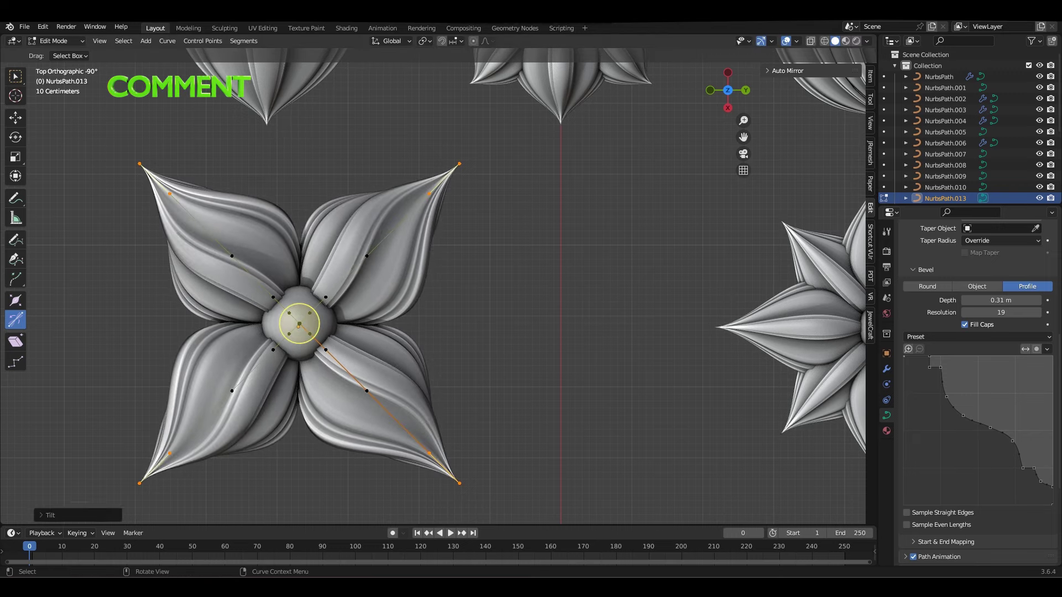
text(45)
key(Return)
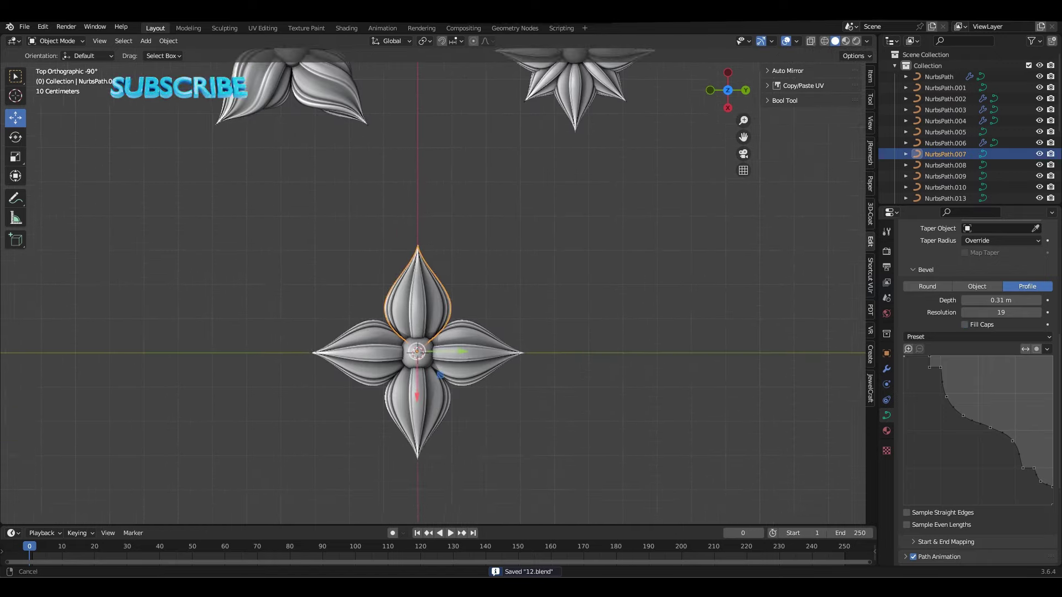
Delete three of the four petals, keeping one petal curve to edit.
scroll(434, 286, up, 2)
shift+click(409, 476)
shift+click(310, 387)
shift+middle_drag(332, 399, 332, 374)
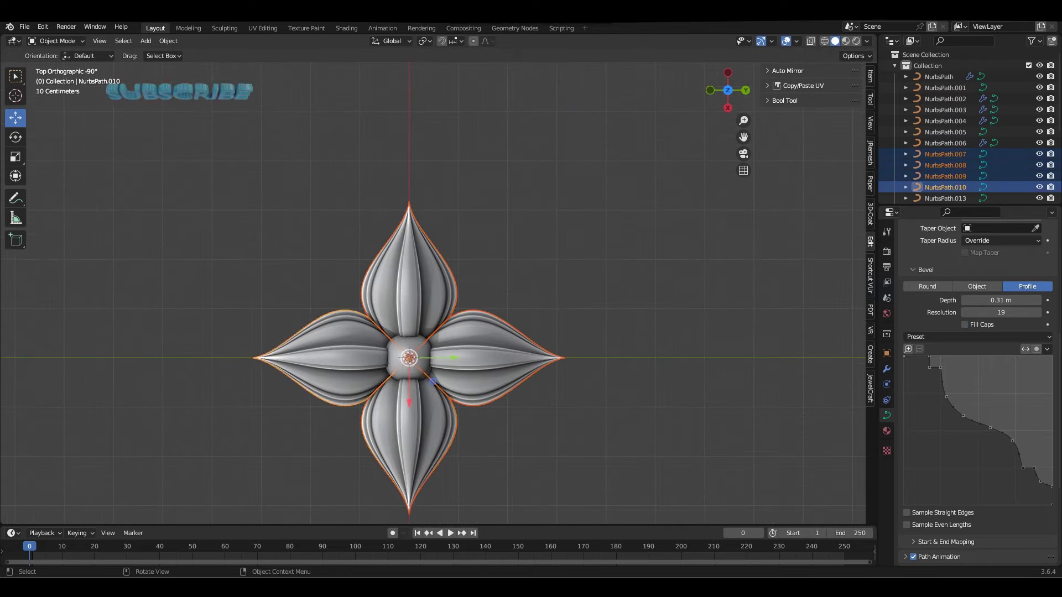
key(Delete)
key(Tab)
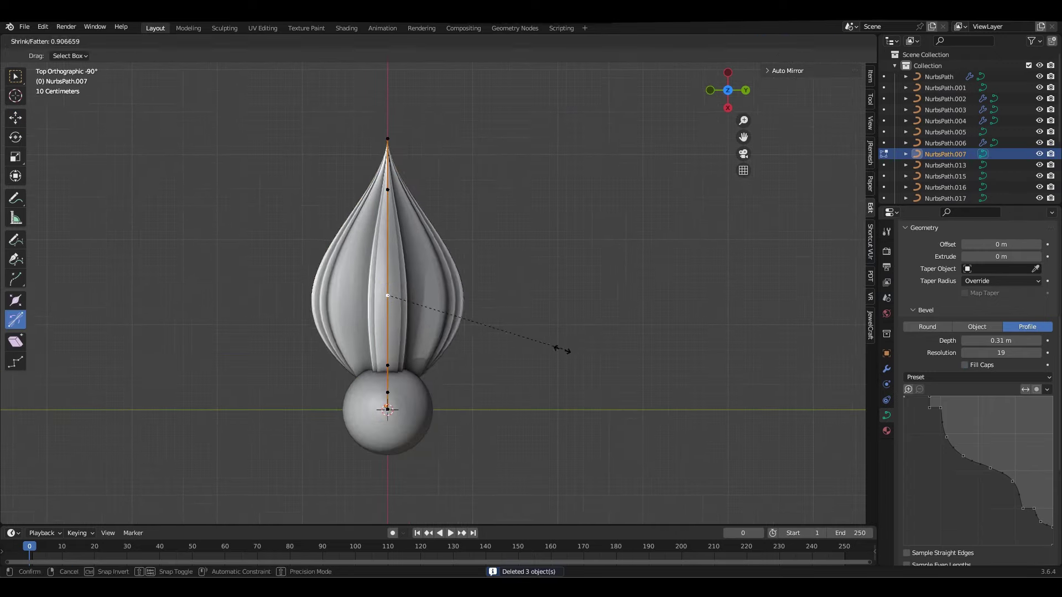
drag(563, 351, 553, 354)
key(ctrl+z)
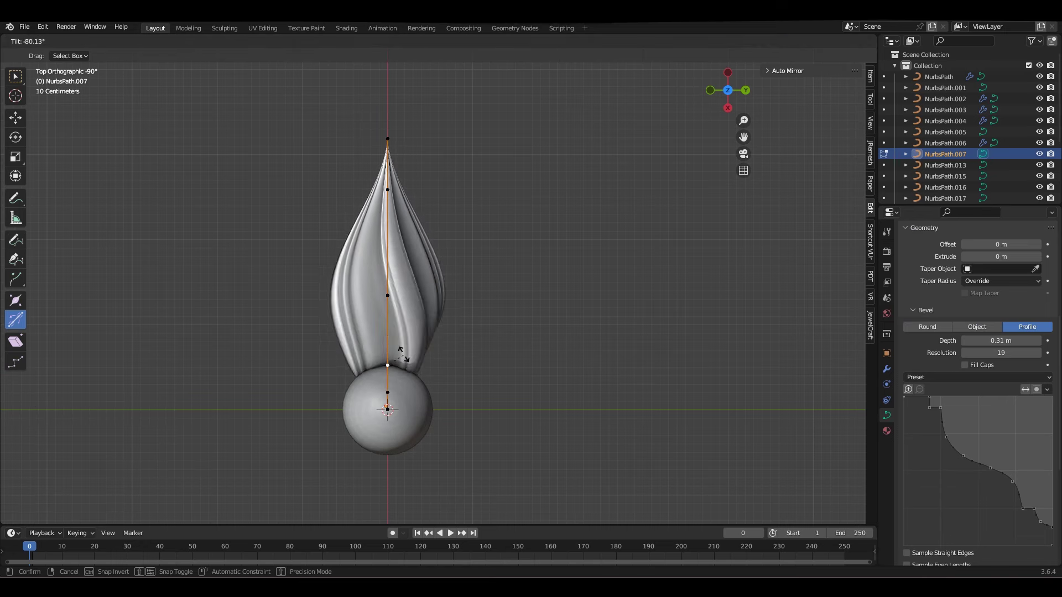
Scale the selected petal points to 0.1 and view the petal from the back.
key(shift+space)
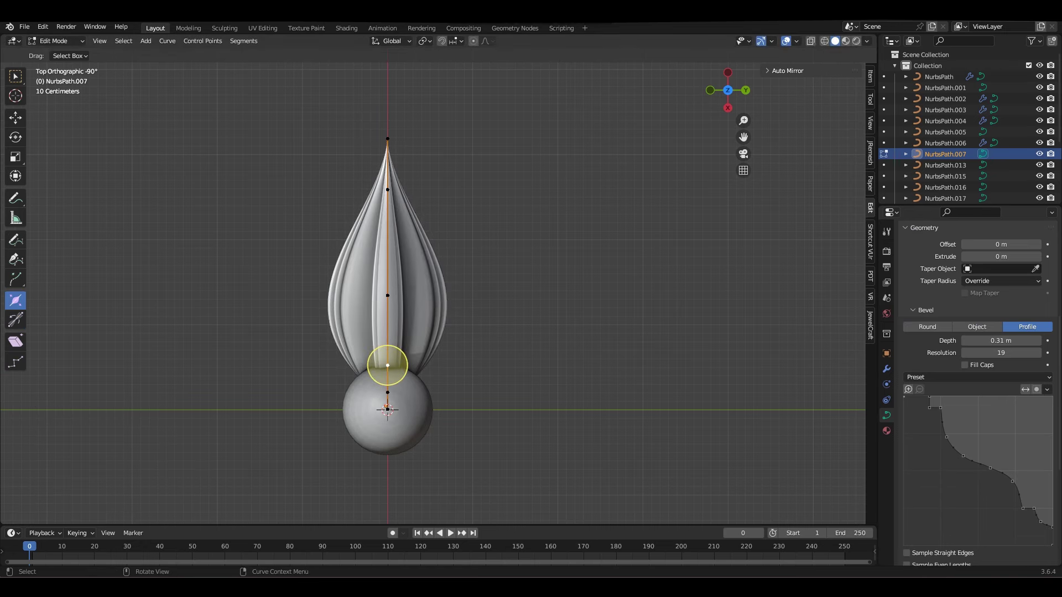
key(shift+space)
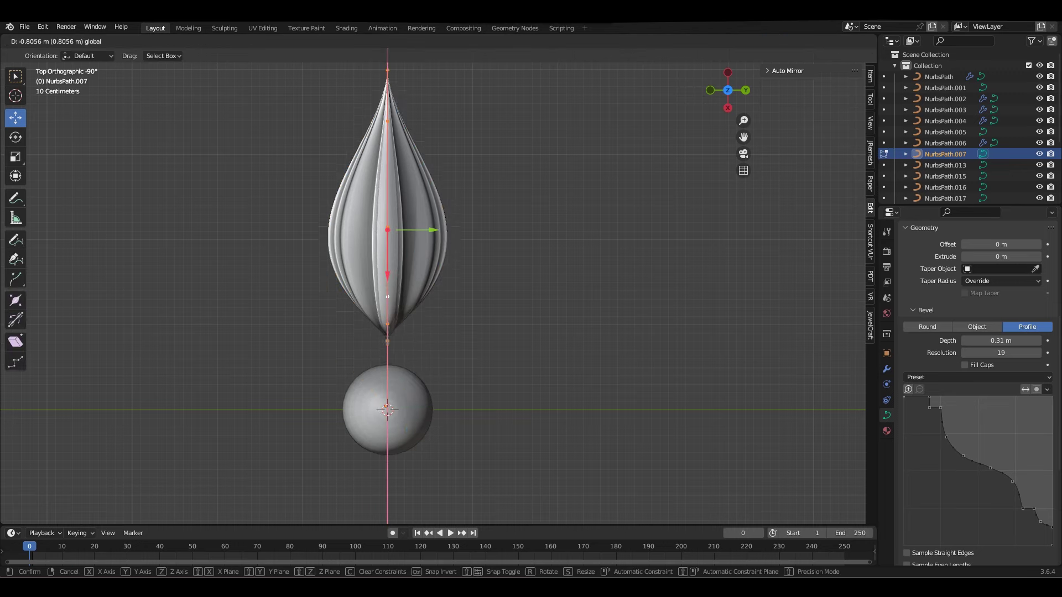
text(s0.1)
key(Return)
key(a)
scroll(433, 293, up, 2)
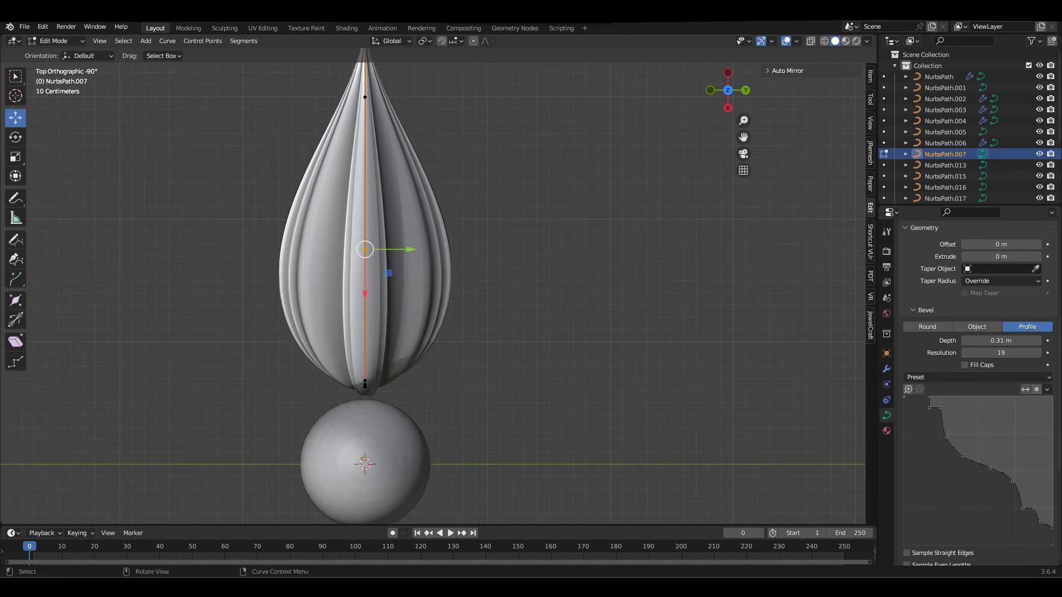
scroll(433, 293, down, 3)
key(ctrl+KP_1)
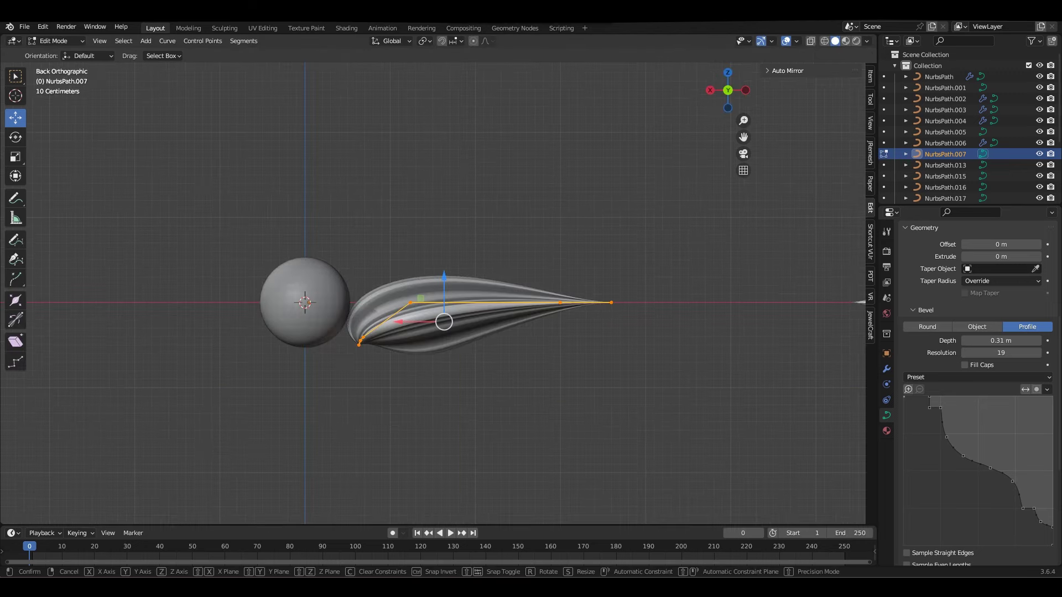
key(g)
key(z)
key(Return)
Reshape the petal curve by moving its tip and middle points vertically.
scroll(443, 298, up, 2)
click(614, 281)
key(g)
key(z)
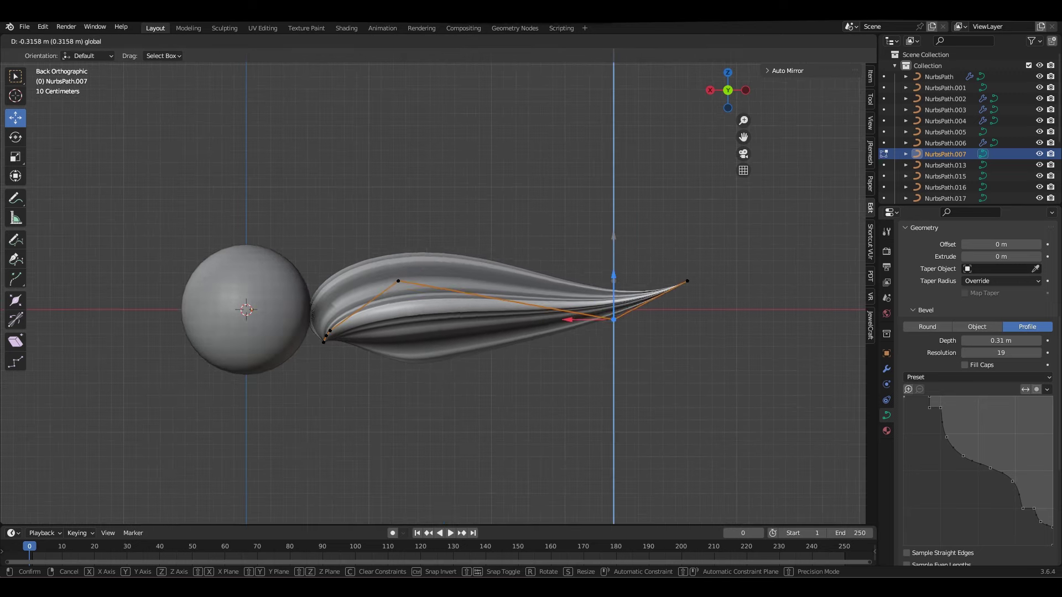
key(Return)
click(399, 281)
key(g)
key(Return)
click(687, 281)
Spread the root control points apart and pull them down-left onto the sphere.
key(s)
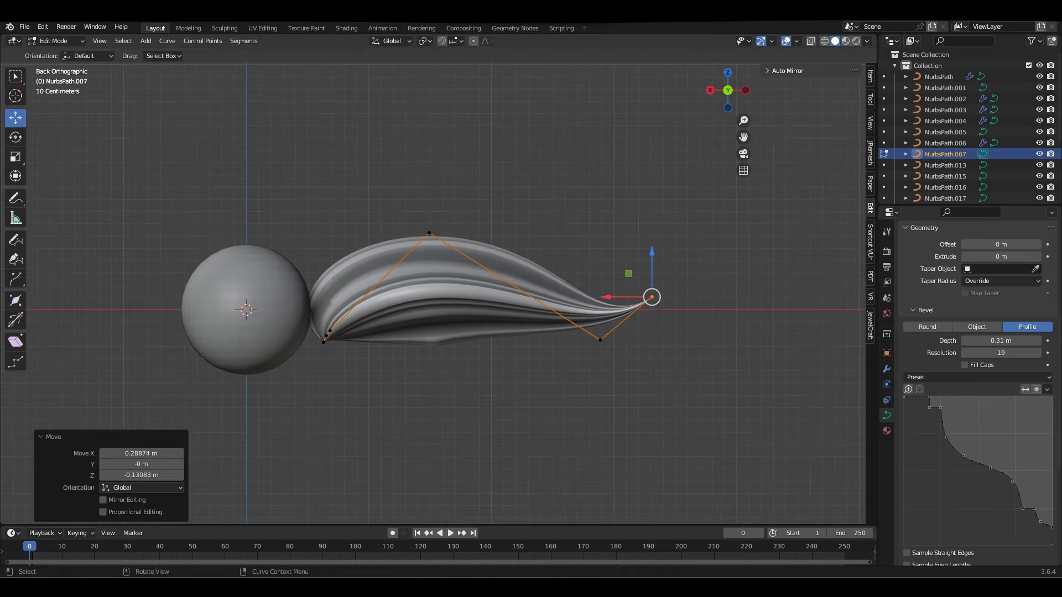
scroll(332, 332, up, 2)
drag(351, 308, 201, 438)
key(s)
click(278, 321)
shift+middle_drag(246, 377, 299, 293)
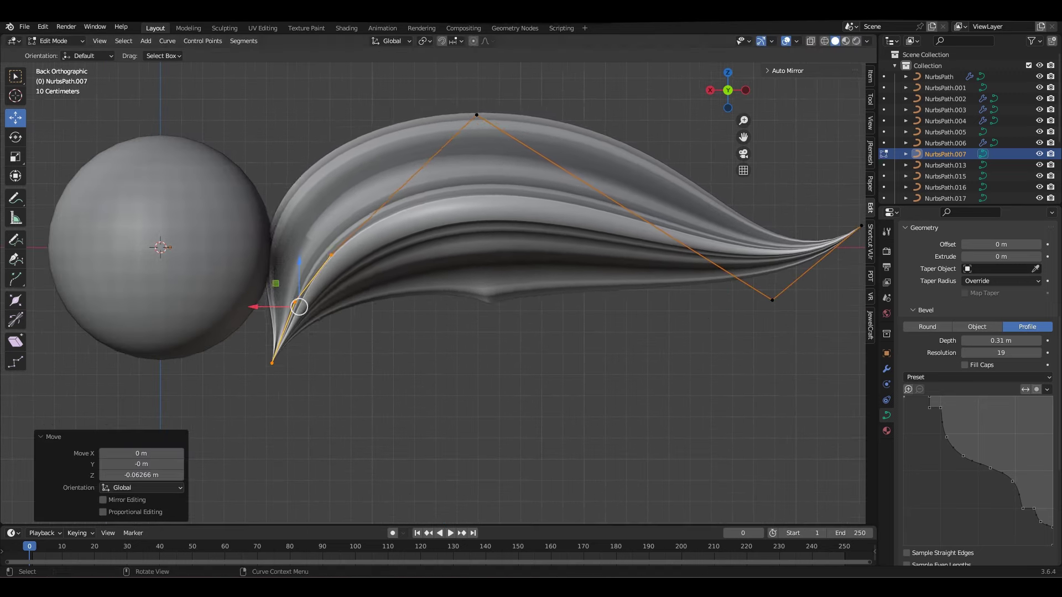
key(g)
key(x)
click(276, 308)
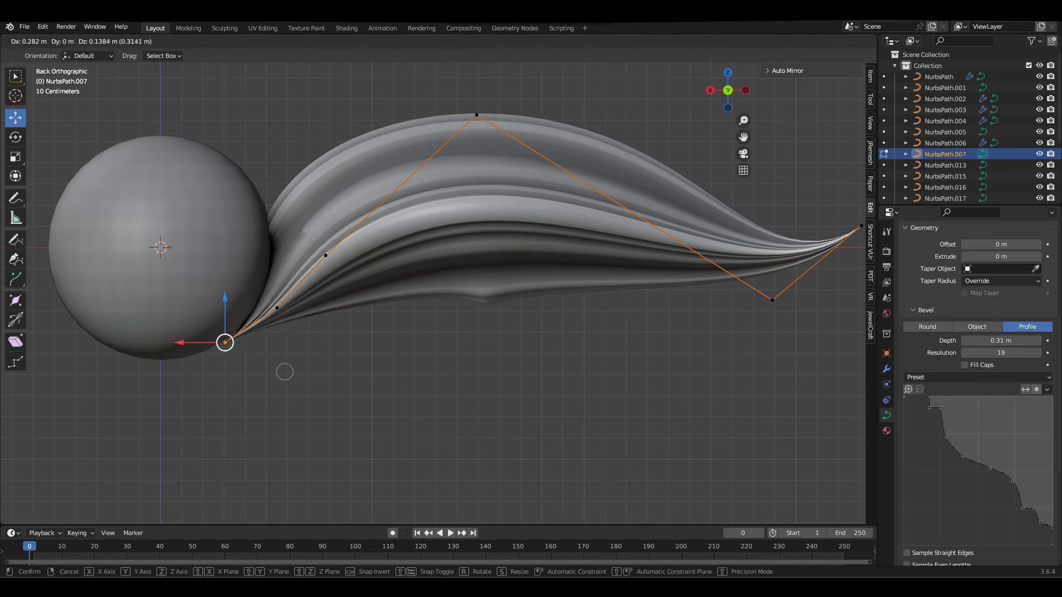
drag(277, 308, 216, 346)
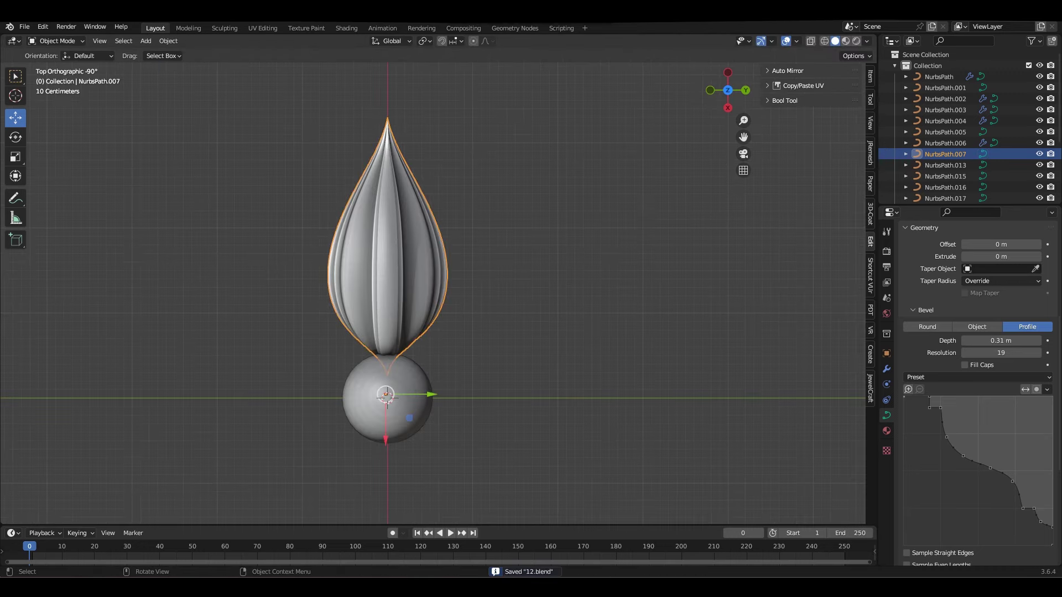
With the 3D Cursor as pivot, repeat 45° rotated petal copies into an eight-petal ring.
click(448, 66)
key(shift+d)
text(r45)
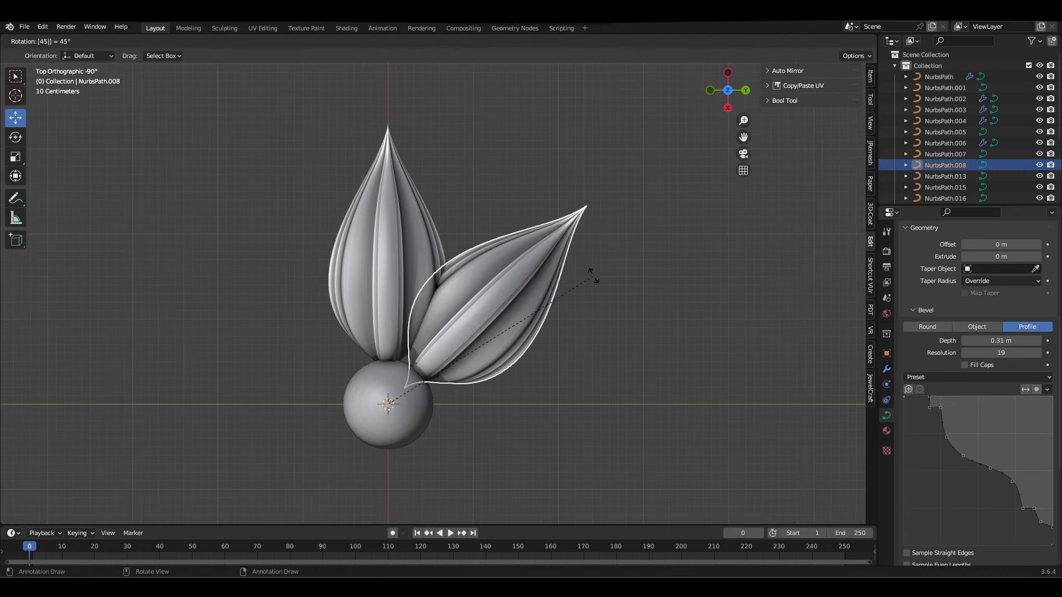
key(Return)
key(shift+r)
key(shift+r)
key(shift+r)
key(shift+r)
key(shift+r)
key(shift+r)
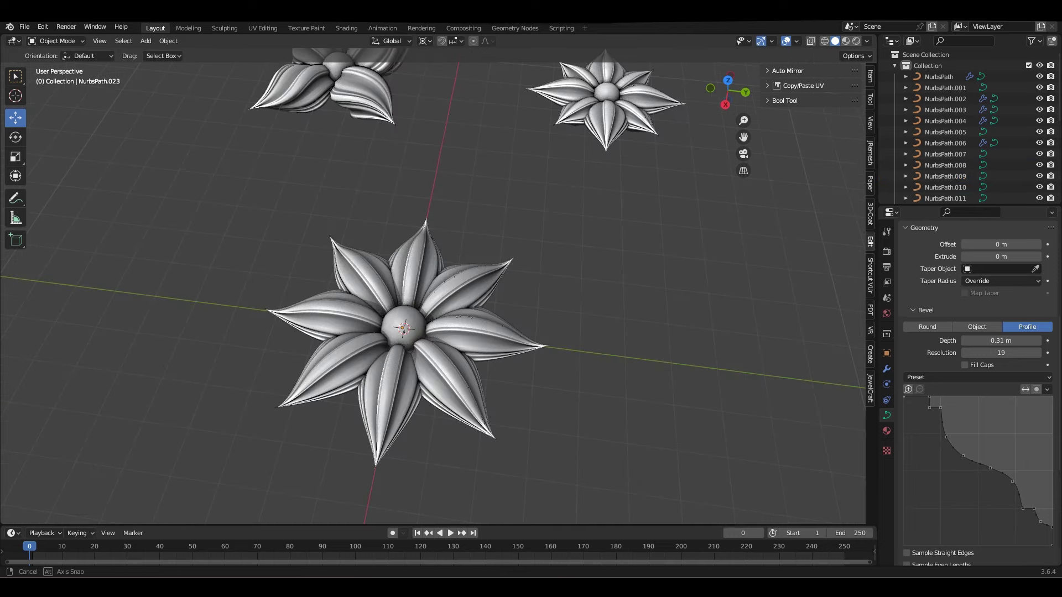
key(KP_3)
Select all parts of the eight-petal flower and save 12.blend.
click(728, 72)
scroll(432, 294, down, 3)
drag(317, 296, 535, 470)
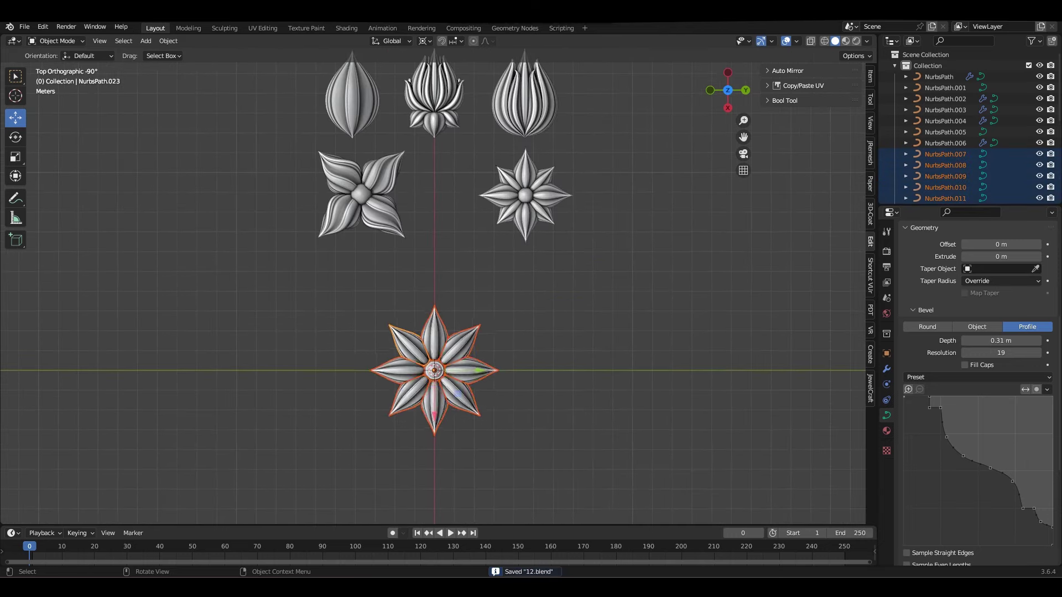
scroll(432, 293, up, 2)
key(ctrl+s)
Duplicate the top petal's curve points in Edit Mode and shift the copy along Y.
click(432, 354)
scroll(431, 332, up, 3)
key(Tab)
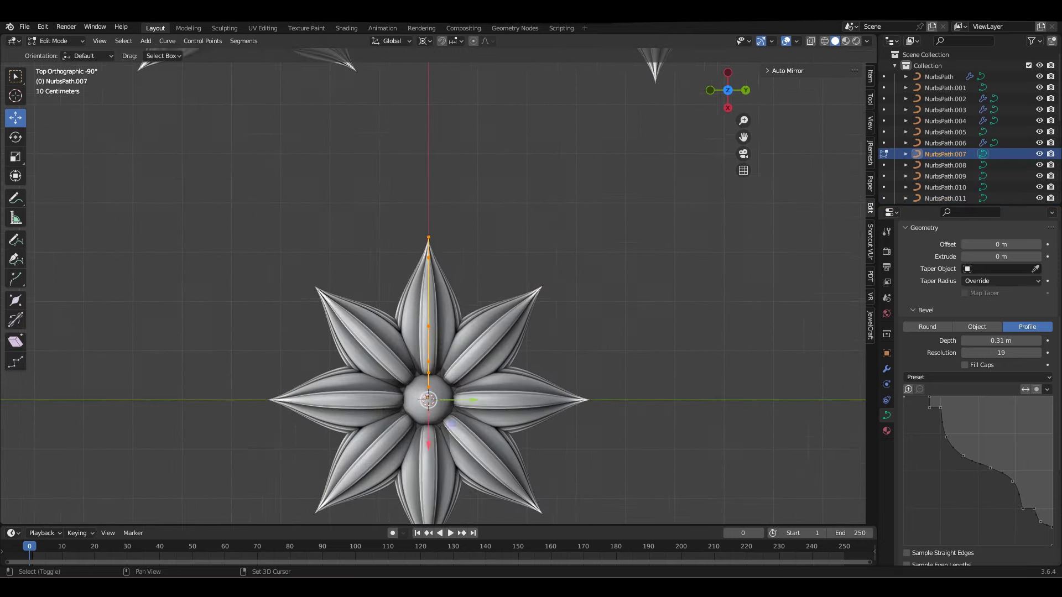
key(shift+d)
key(r)
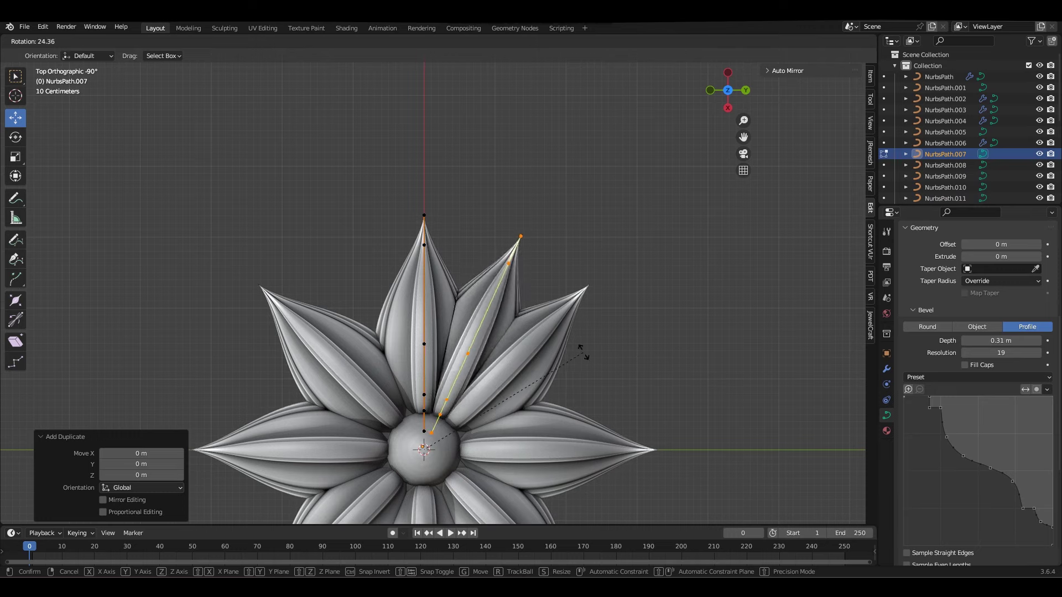
key(Escape)
key(g)
key(y)
click(636, 398)
key(x)
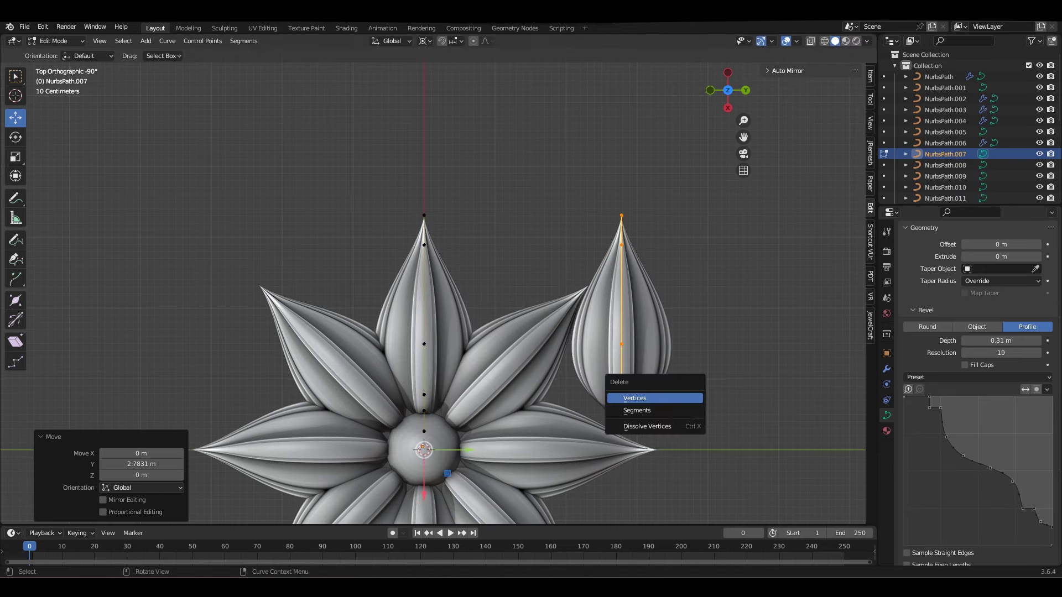
key(ctrl+z)
Separate the copied petal into its own object, save, and show it in local view.
key(p)
key(ctrl+s)
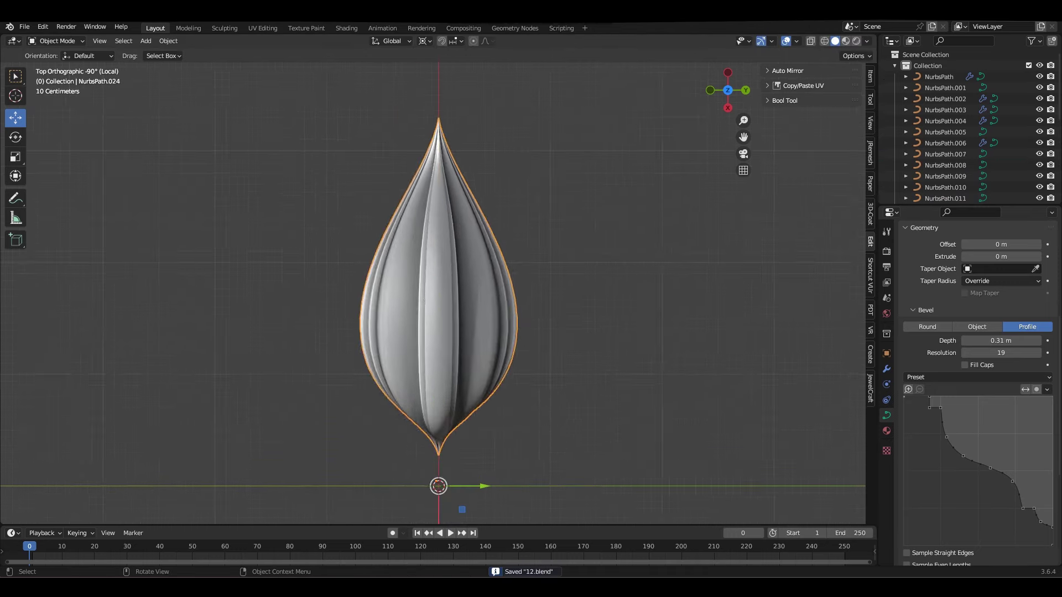
key(KP_Divide)
key(ctrl+z)
key(ctrl+z)
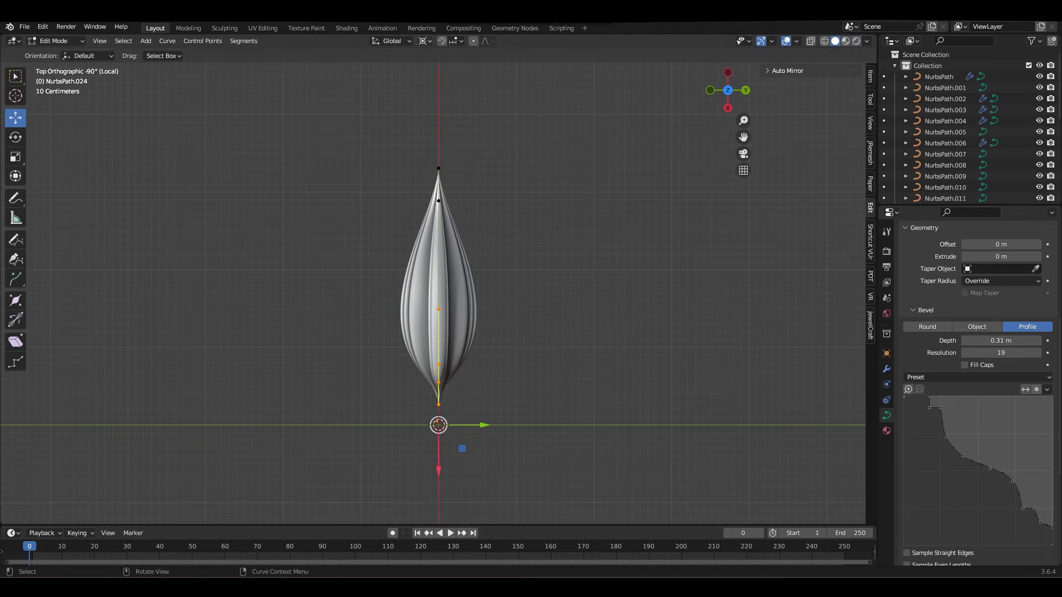
Scale the isolated petal narrower and shorter around its median point.
click(451, 90)
key(s)
key(Return)
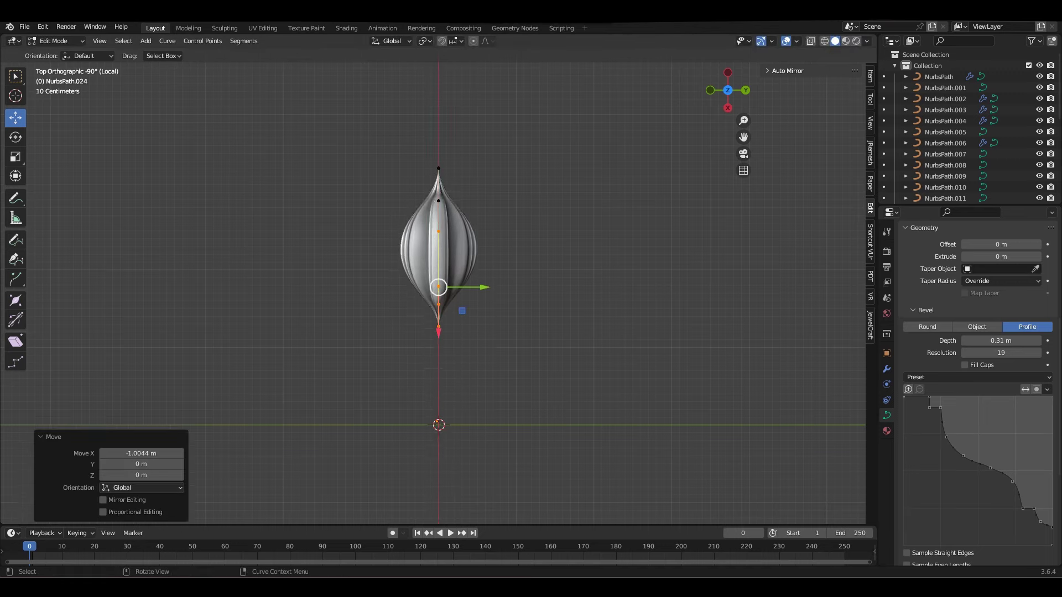
key(s)
key(Return)
key(KP_Divide)
key(Tab)
key(KP_7)
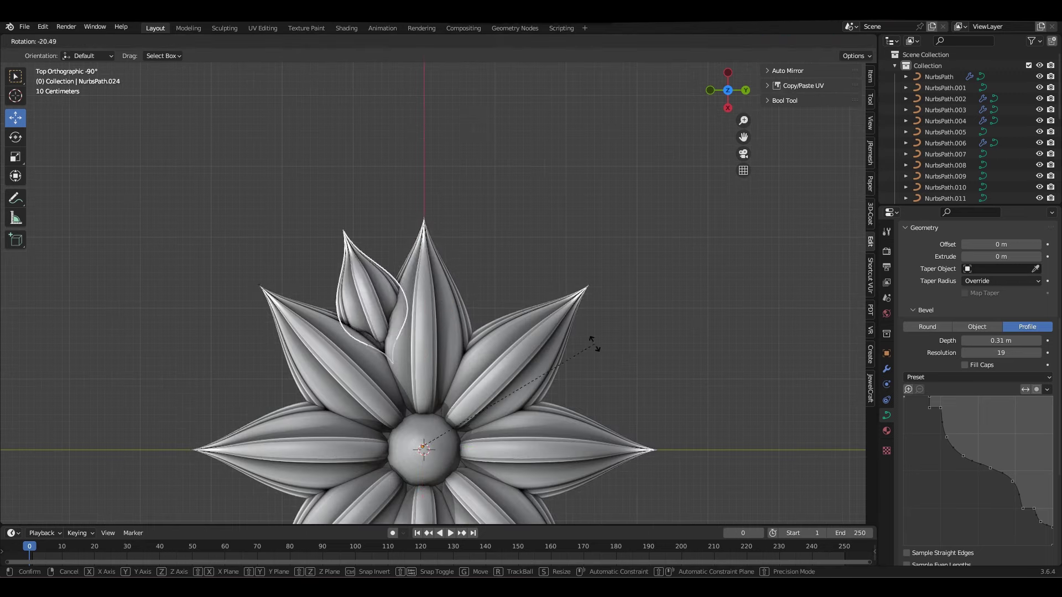
Adjust the small petal's control points in Front view to lie over the top petal.
key(Tab)
key(KP_Decimal)
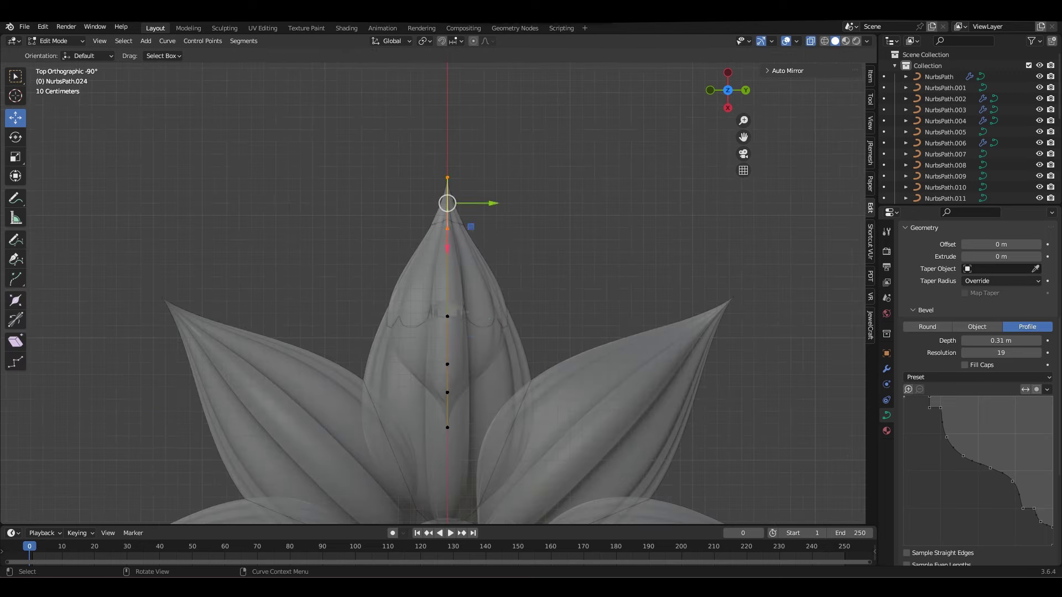
click(447, 337)
click(447, 394)
key(alt+z)
key(alt+z)
key(KP_1)
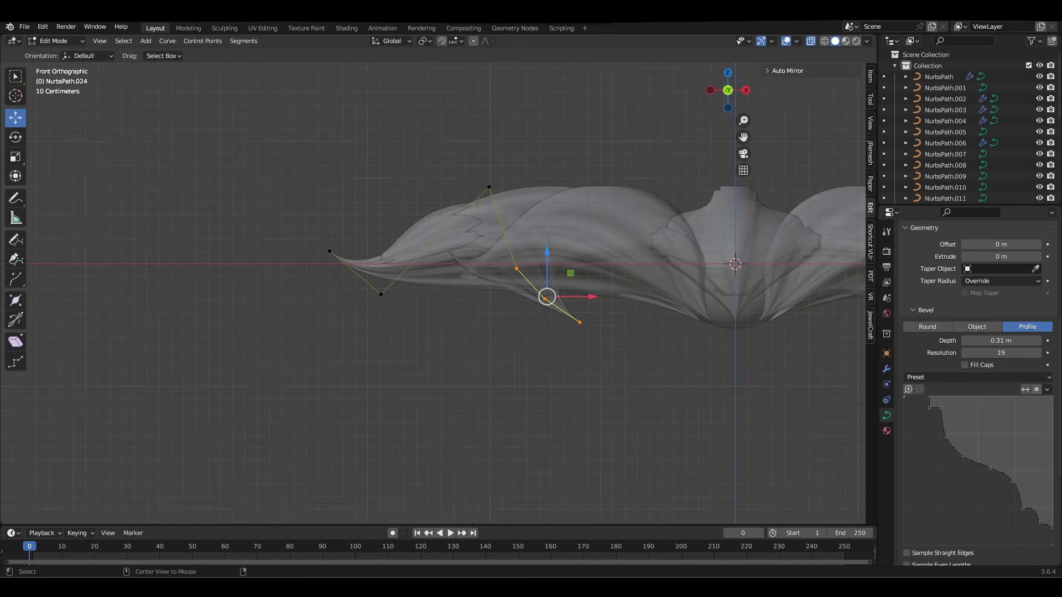
drag(521, 320, 531, 320)
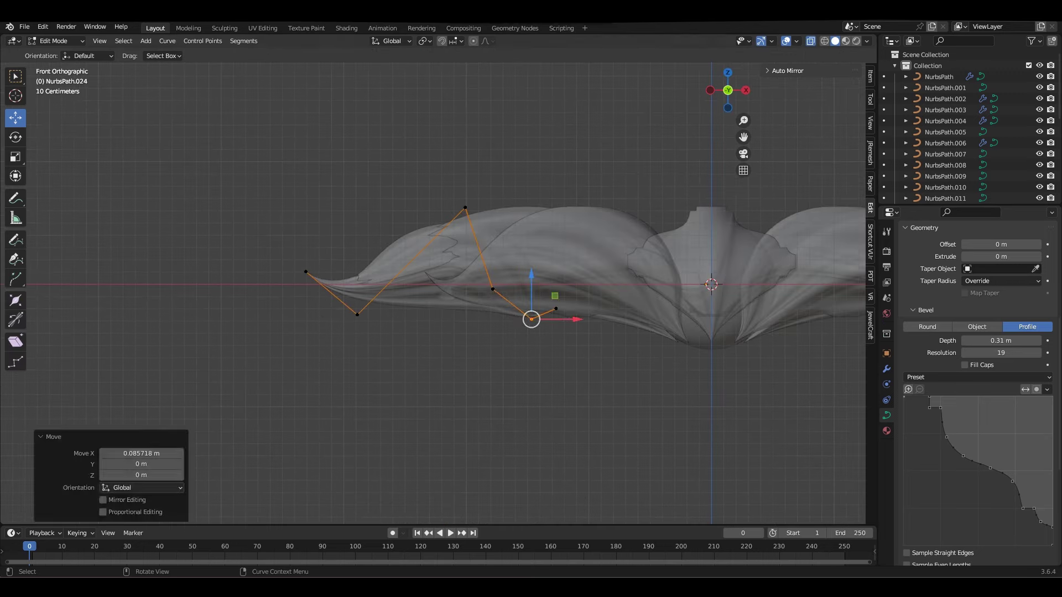
drag(493, 289, 493, 301)
key(s)
key(Return)
Apply the small petal's location transform in top view.
key(Tab)
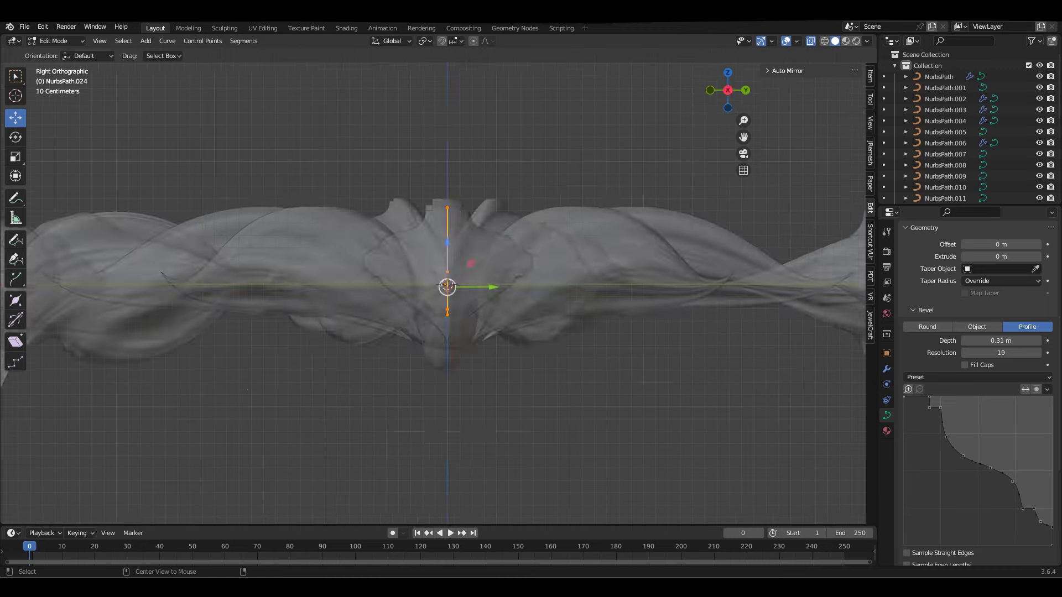
key(KP_7)
key(r)
text(45)
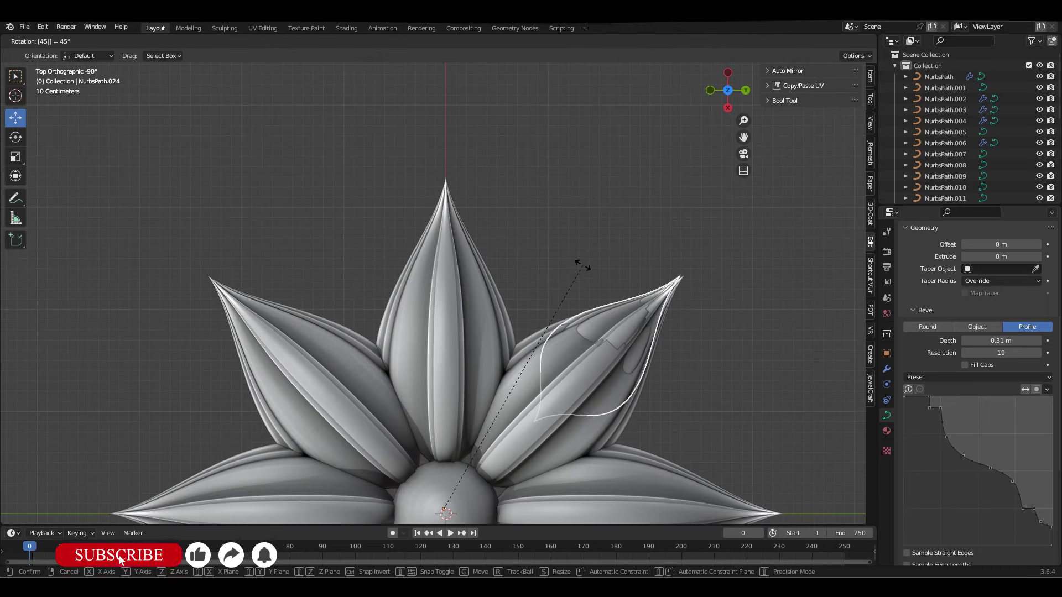
right_click(544, 255)
key(ctrl+a)
click(545, 262)
scroll(545, 262, down, 2)
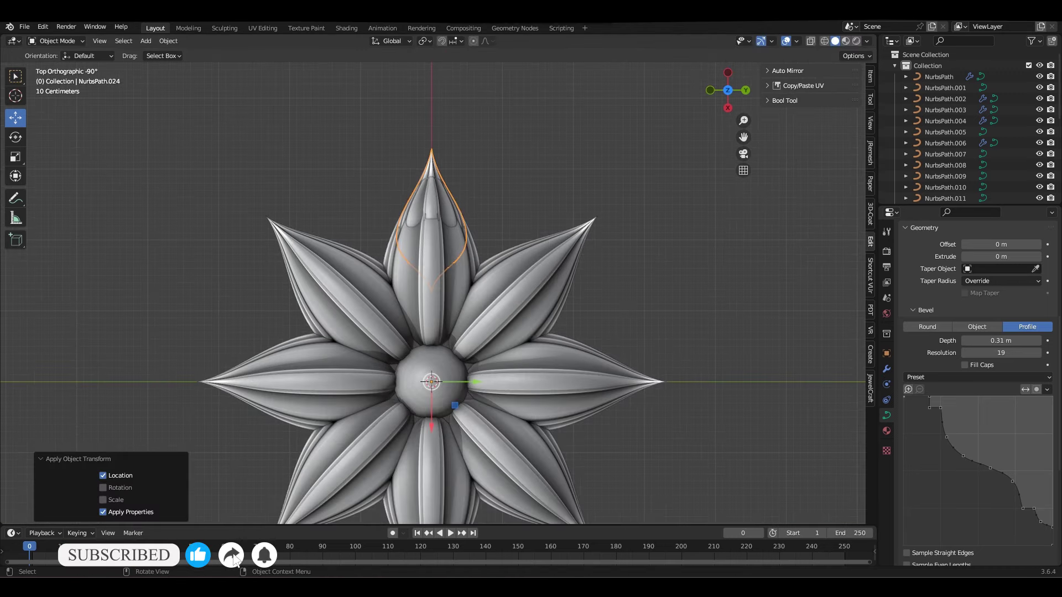
Rotate the small petal 22.5°, then repeat 45° rotated copies between the outer petals.
key(r)
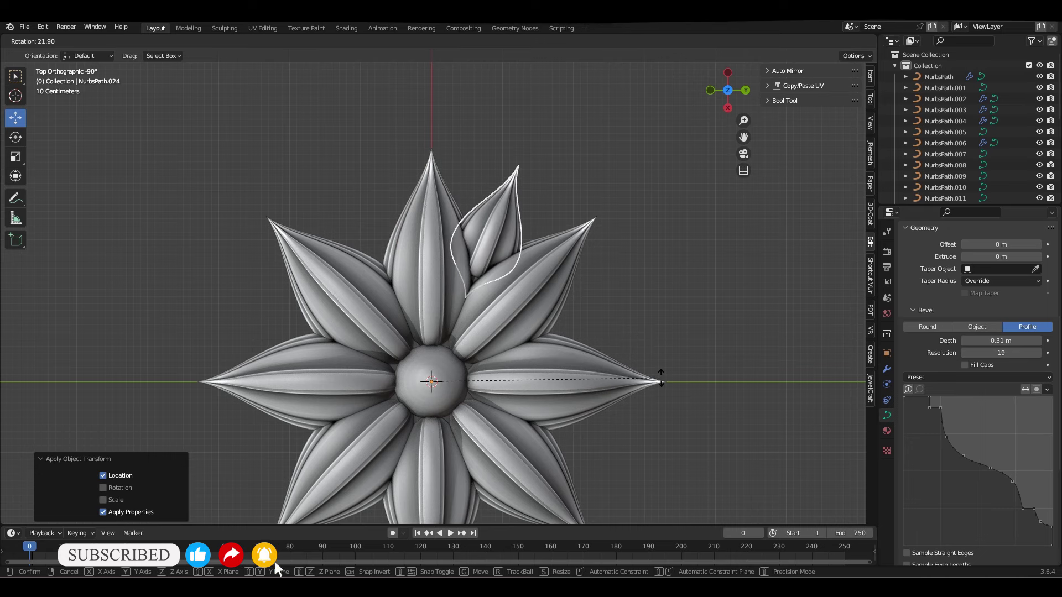
click(661, 379)
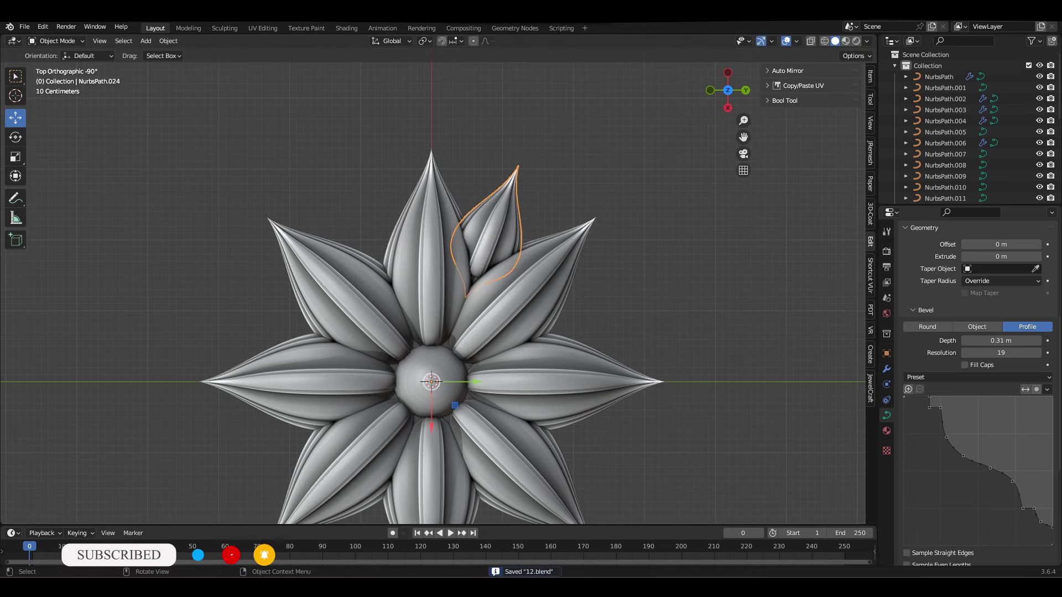
scroll(441, 285, up, 1)
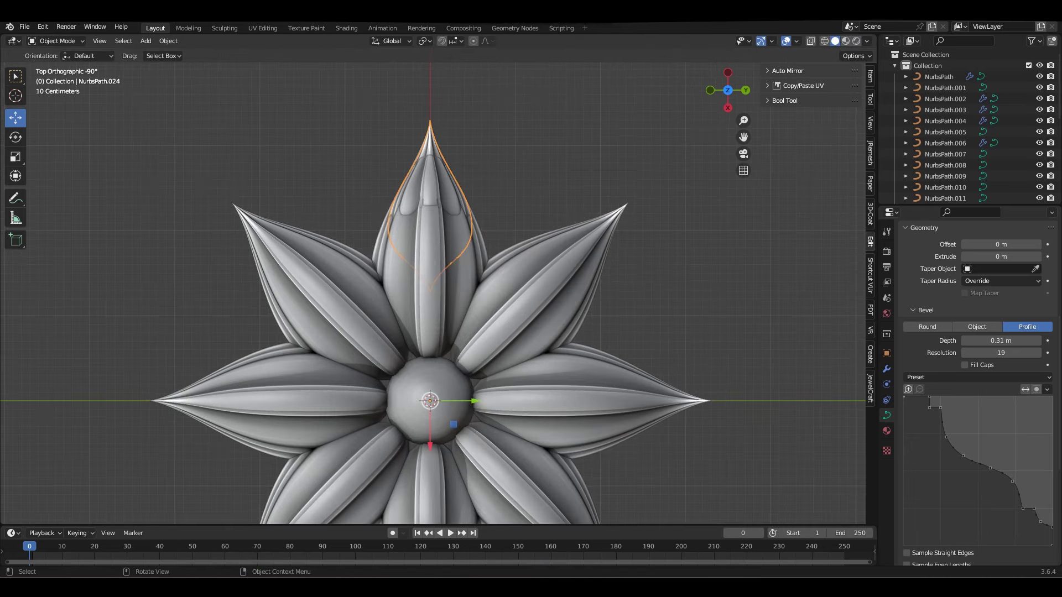
key(ctrl+s)
key(KP_Divide)
scroll(433, 298, down, 6)
key(ctrl+a)
scroll(433, 299, down, 1)
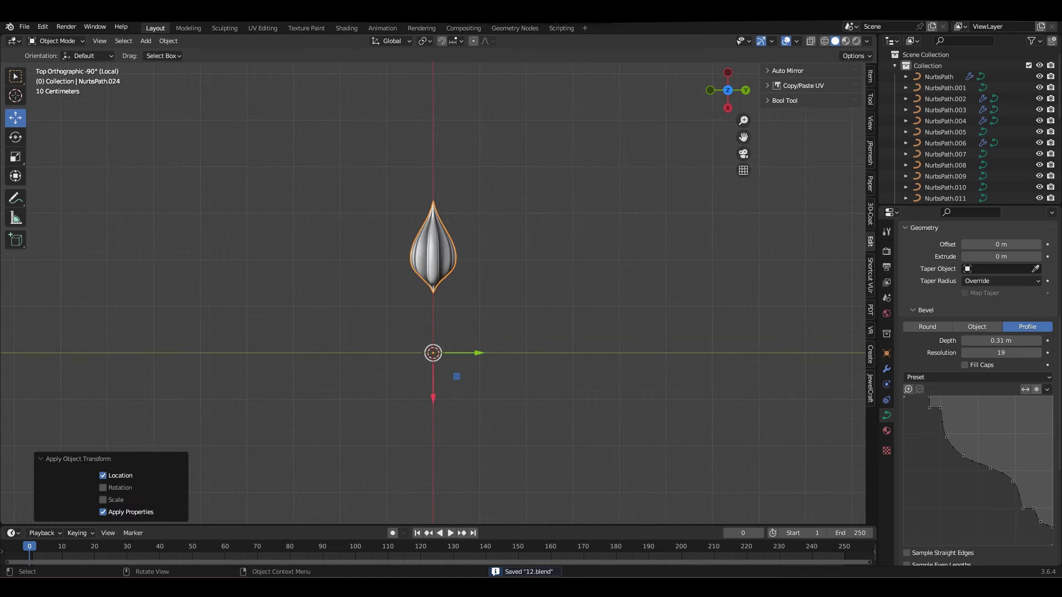
key(Return)
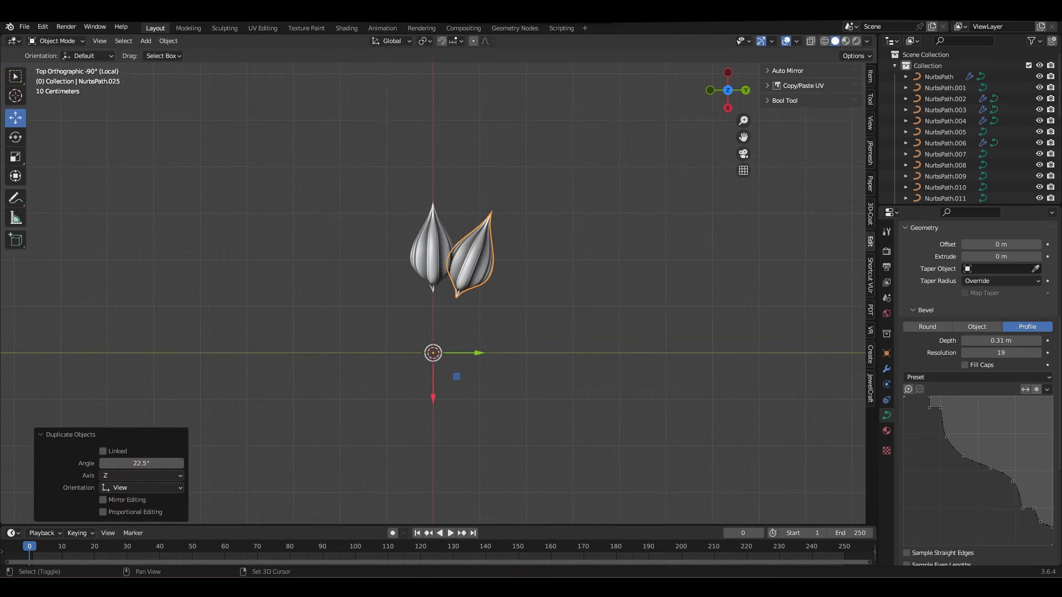
key(shift+r)
key(shift+r)
Hide the large petals to expose the small second-ring petals.
key(KP_Divide)
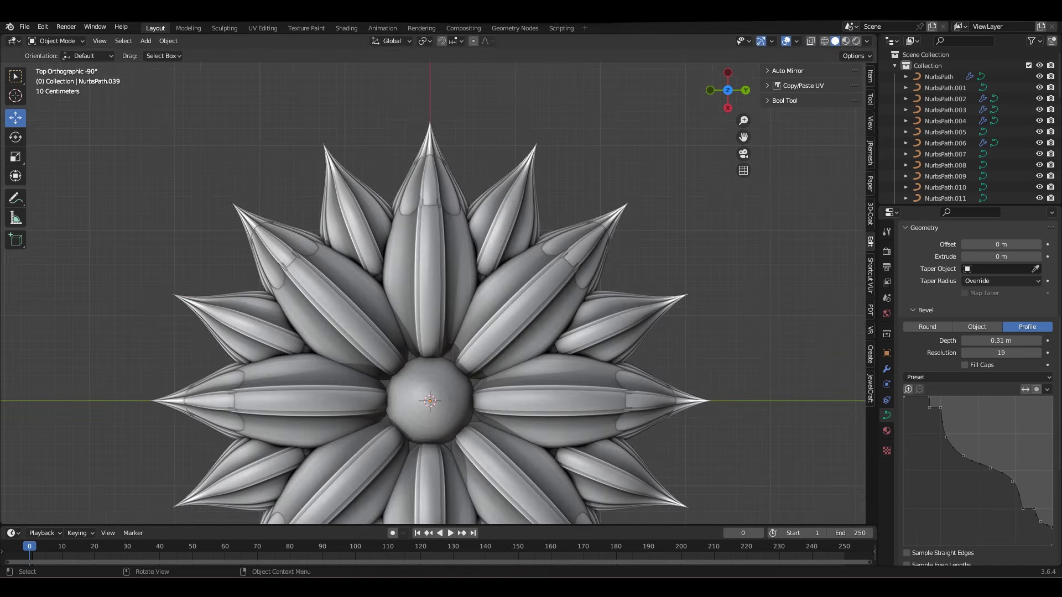
scroll(433, 293, down, 3)
scroll(433, 293, down, 3)
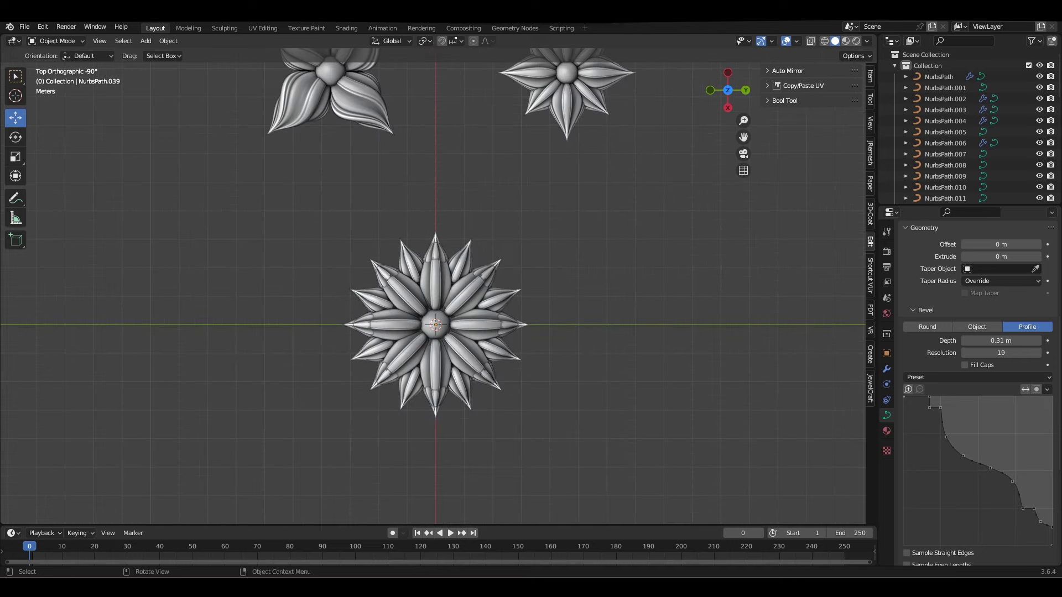
key(h)
key(alt+h)
scroll(433, 293, up, 3)
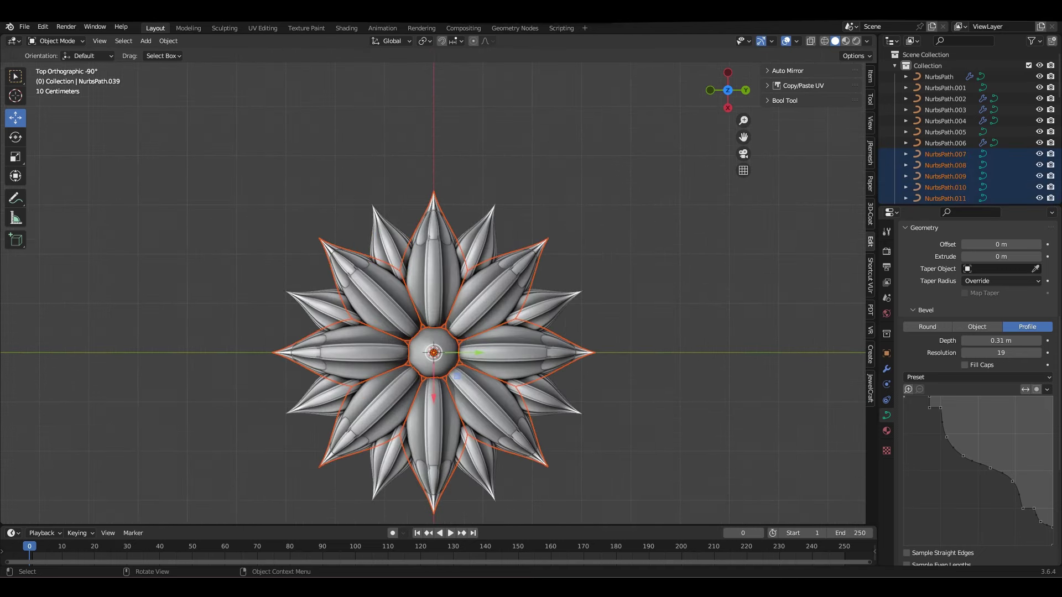
key(h)
scroll(433, 354, down, 3)
scroll(433, 354, up, 3)
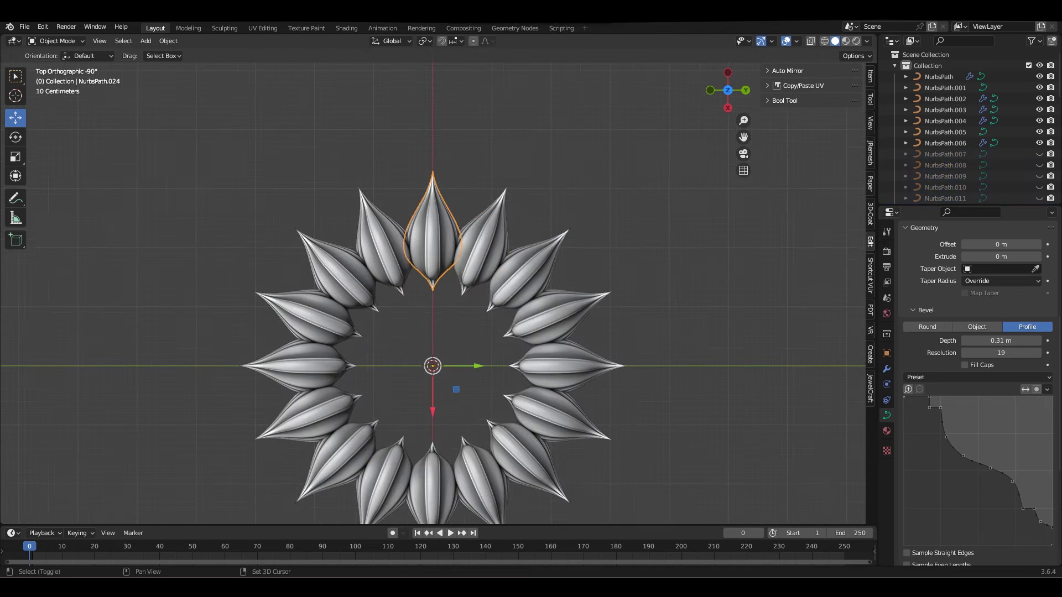
Delete the four small axis petals, unhide the rest, and select NurbsPath.009 in top view.
key(Delete)
shift+click(337, 271)
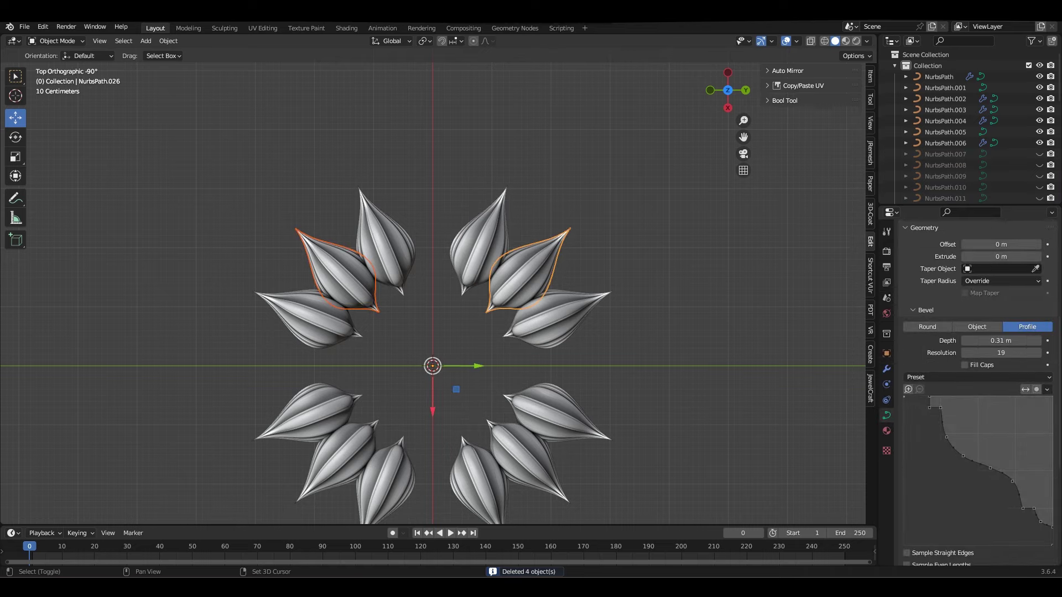
key(Delete)
key(alt+h)
scroll(431, 363, down, 3)
scroll(432, 362, up, 3)
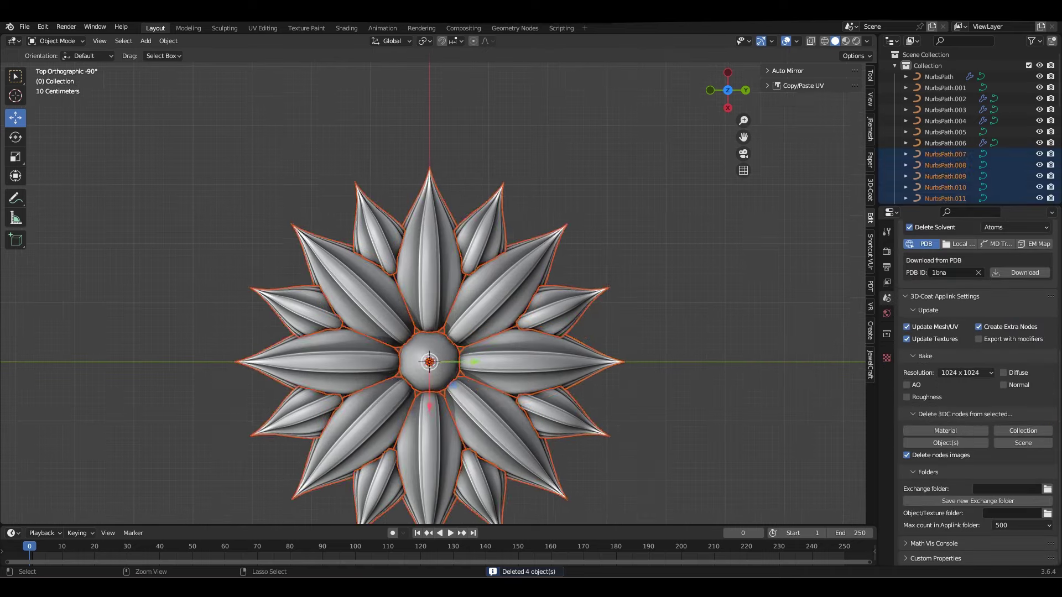
click(539, 362)
middle_drag(539, 362, 498, 310)
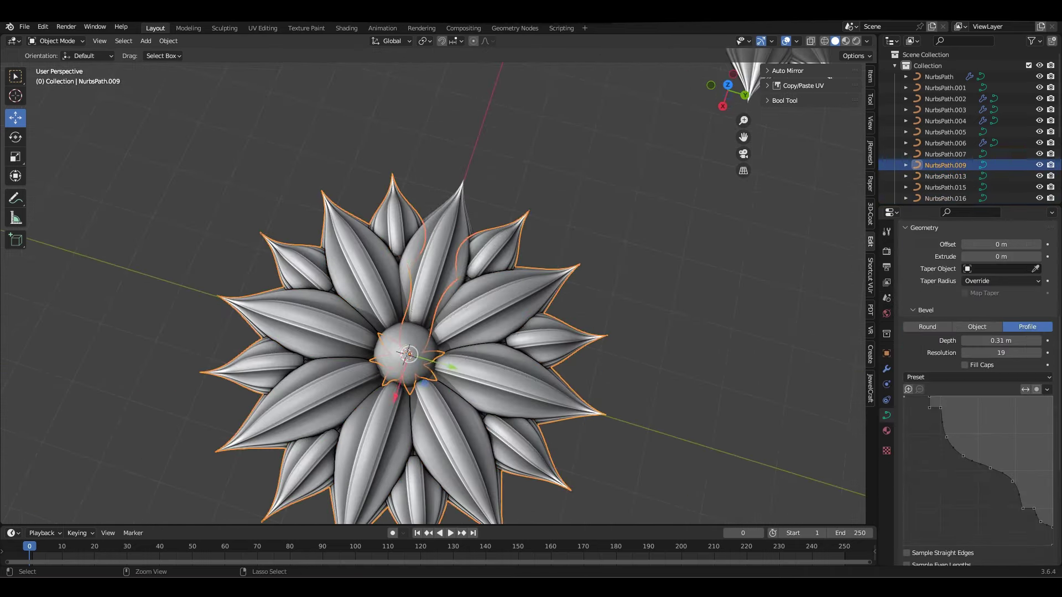
key(KP_7)
Save 12.blend, then enlarge the centre sphere in Edit Mode and flatten it to Z 0.841.
click(409, 353)
key(ctrl+s)
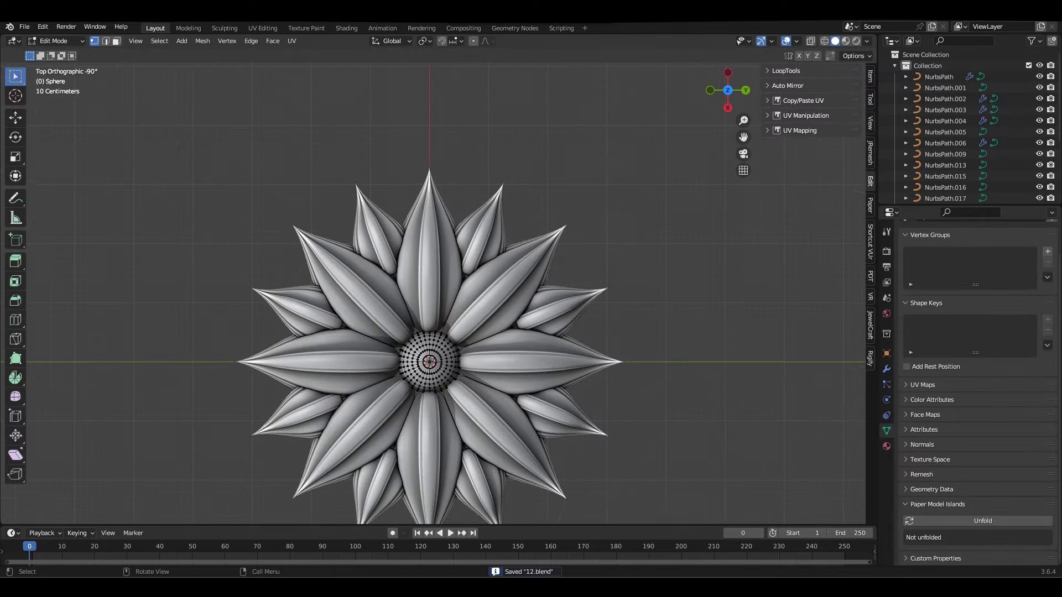
key(Tab)
scroll(421, 347, up, 3)
key(s)
middle_drag(358, 278, 548, 248)
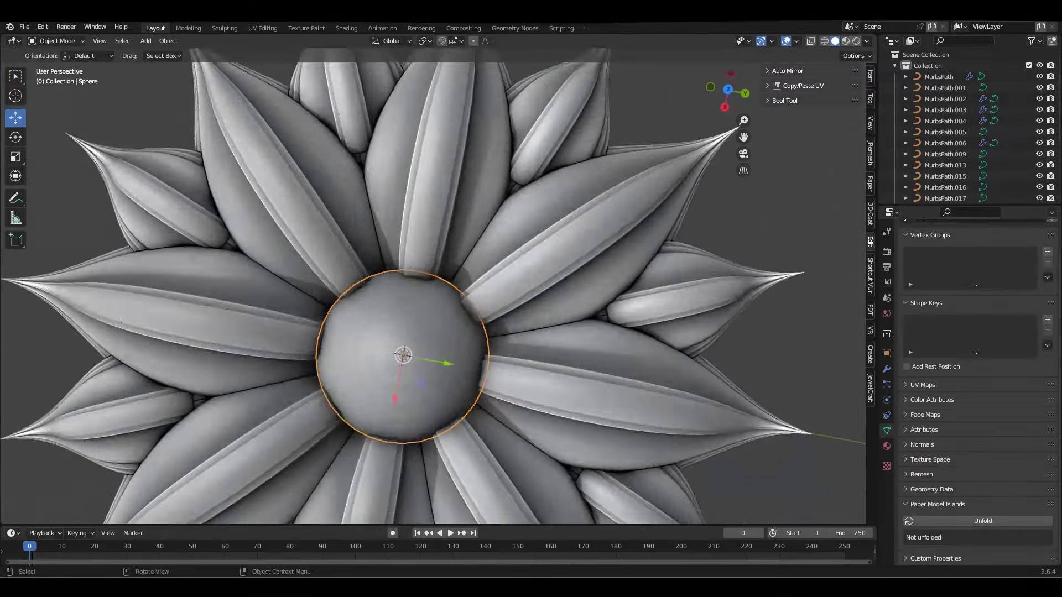
click(728, 90)
click(575, 393)
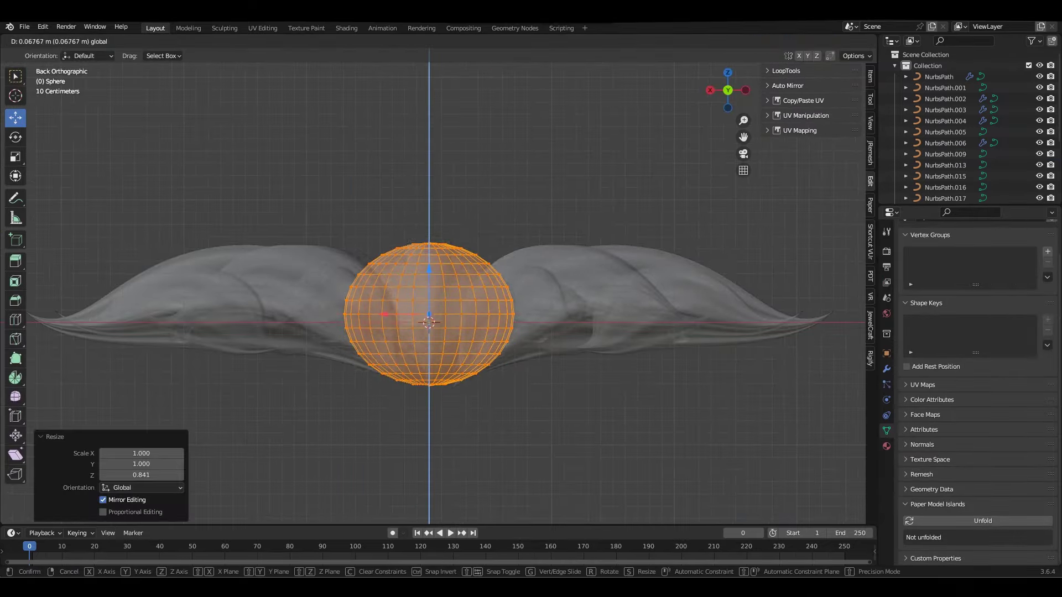
middle_drag(575, 392, 416, 308)
scroll(416, 307, up, 3)
Select the dome's face rings in face mode and resize them.
key(3)
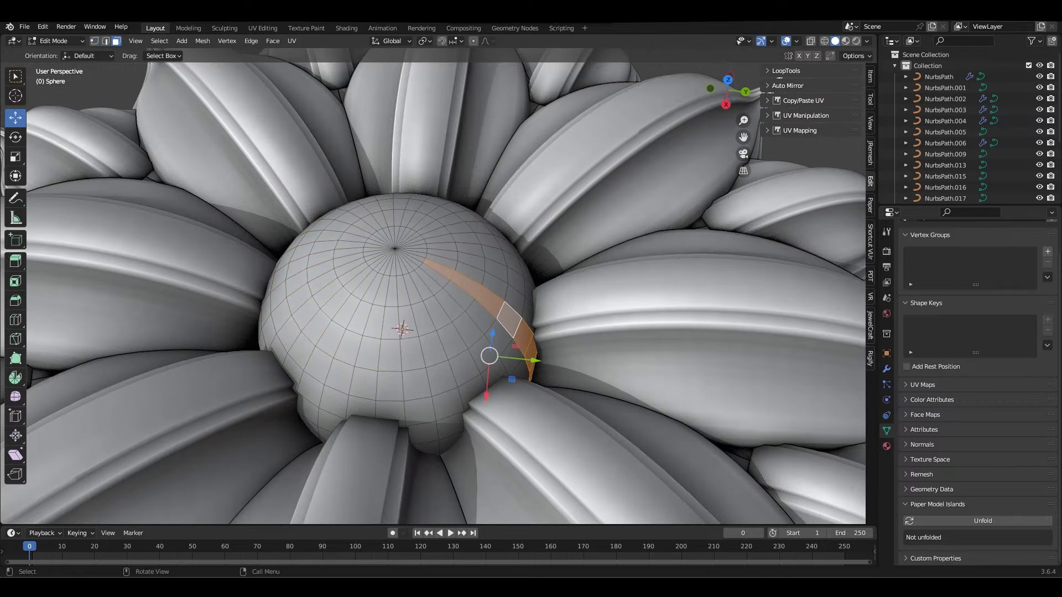
click(627, 366)
scroll(627, 366, down, 3)
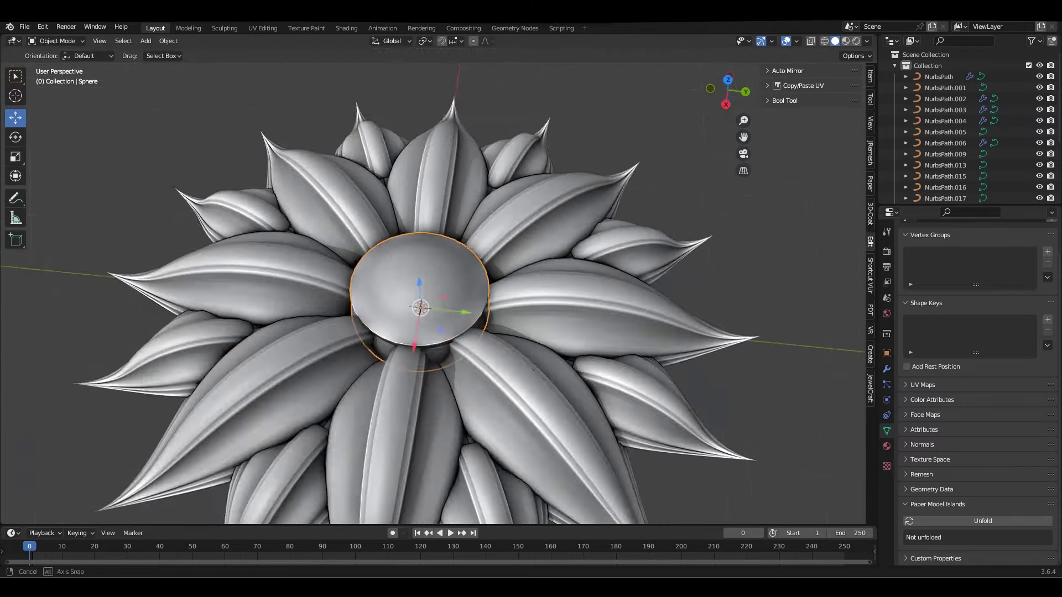
middle_drag(627, 366, 627, 249)
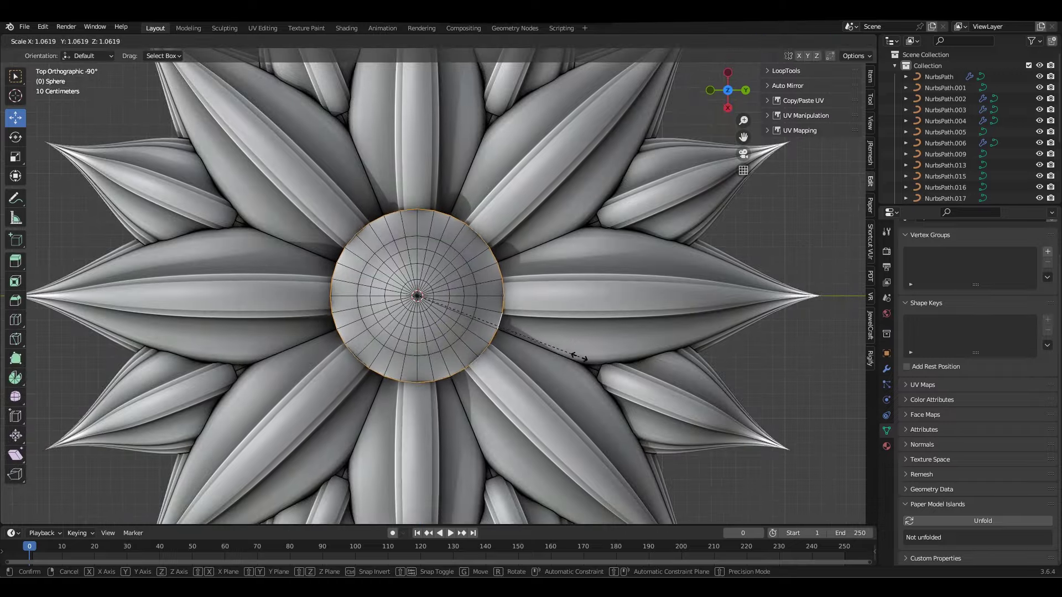
right_click(579, 357)
middle_drag(579, 357, 579, 287)
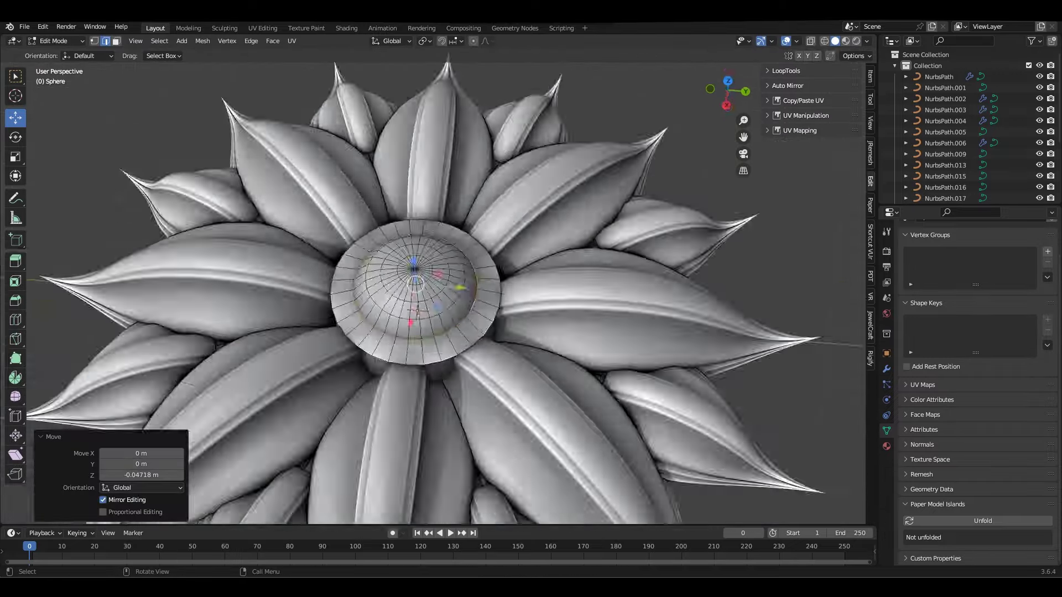
middle_drag(415, 299, 415, 221)
ctrl+middle_drag(415, 299, 415, 243)
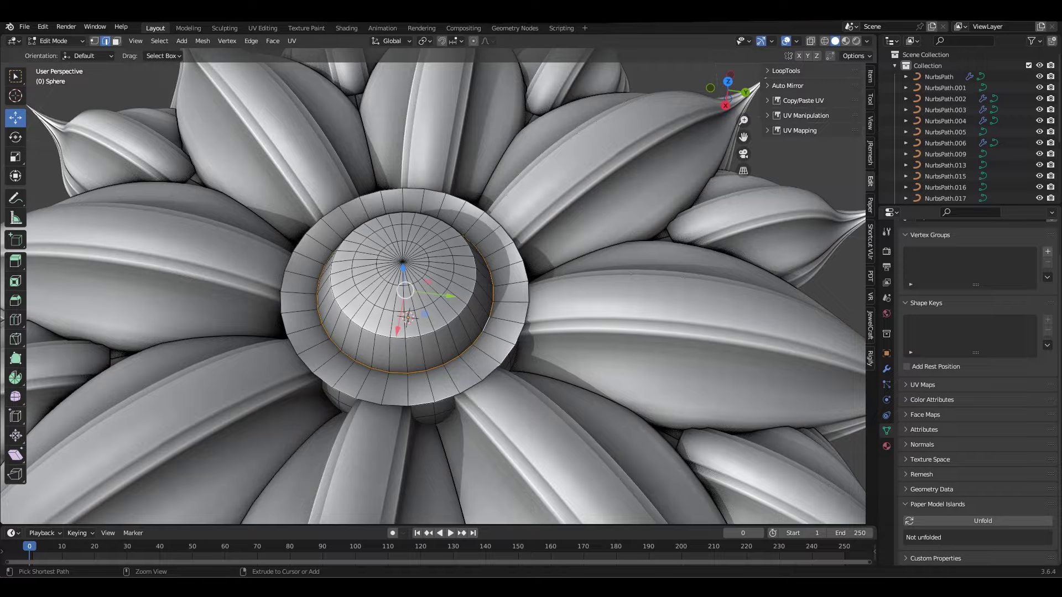
middle_drag(573, 354, 573, 296)
Try a Ctrl+B bevel on the dome ring, undo it, and select a single edge loop.
key(ctrl+b)
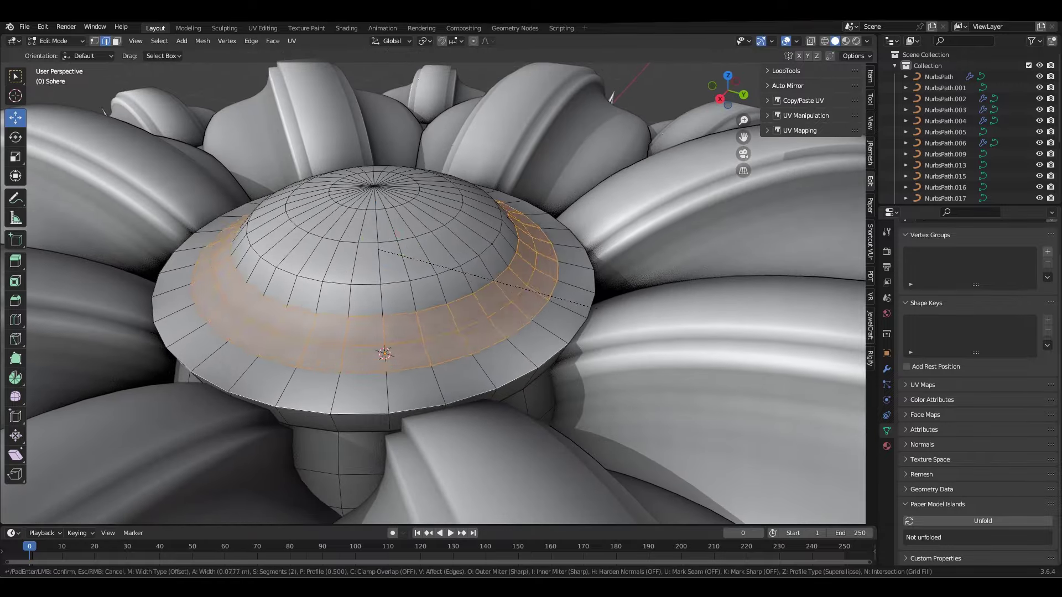
right_click(592, 306)
key(ctrl+alt+z)
click(504, 308)
mouse_move(503, 307)
middle_down()
mouse_move(503, 255)
mouse_move(503, 310)
middle_up()
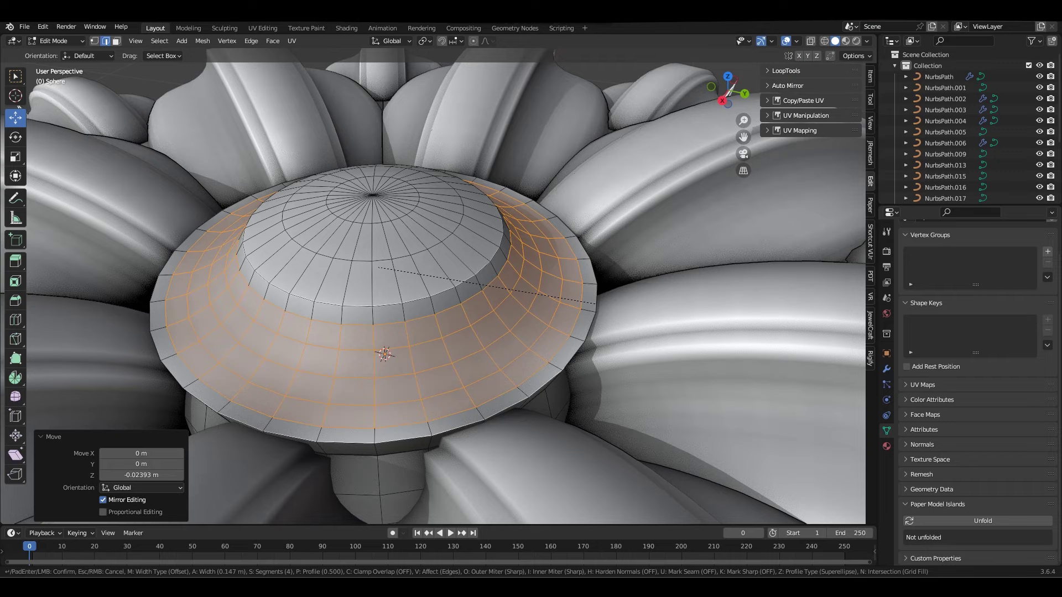
right_click(594, 303)
alt+click(587, 312)
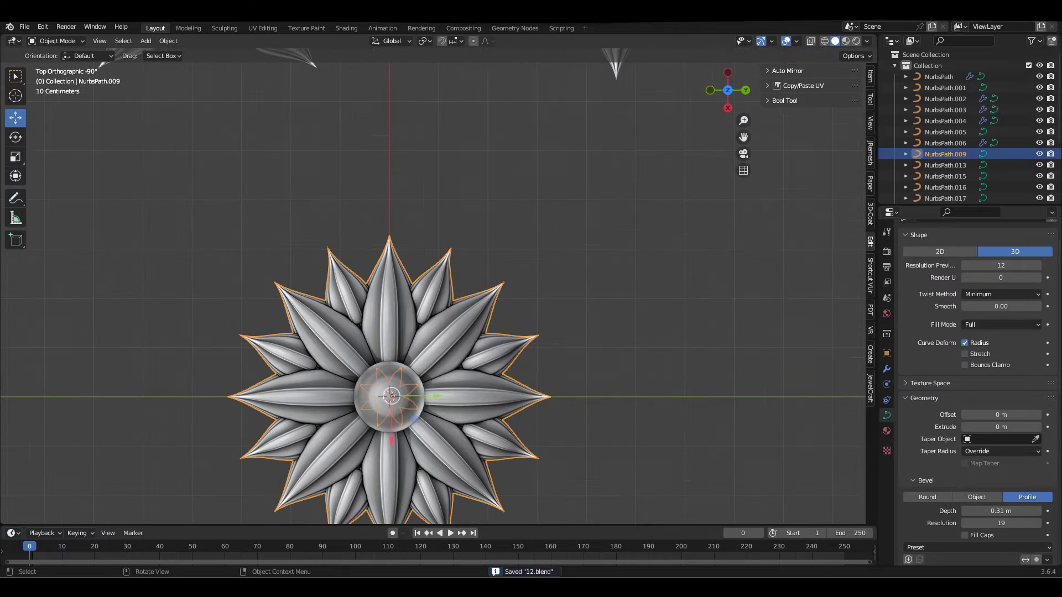
Convert NurbsPath.009's flower curves to a mesh and select it in top view.
scroll(430, 357, up, 5)
click(533, 266)
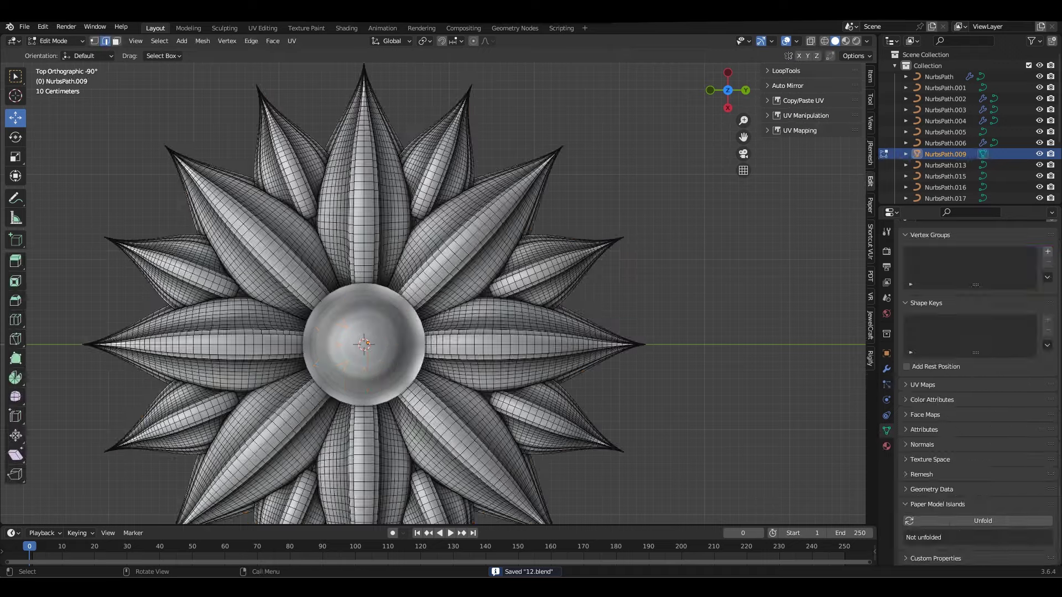
scroll(534, 267, down, 3)
mouse_move(498, 293)
middle_down()
mouse_move(531, 332)
mouse_move(498, 310)
middle_up()
key(KP_7)
click(403, 365)
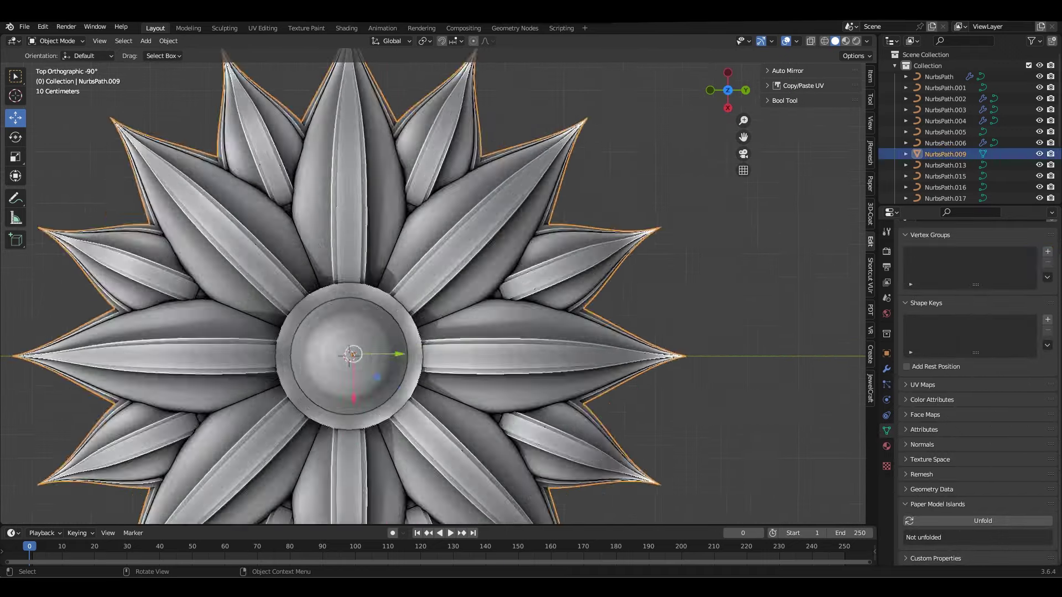
scroll(404, 365, down, 4)
Move the star flower beside the big flower, enlarge it 1.307×, and save.
drag(512, 198, 517, 403)
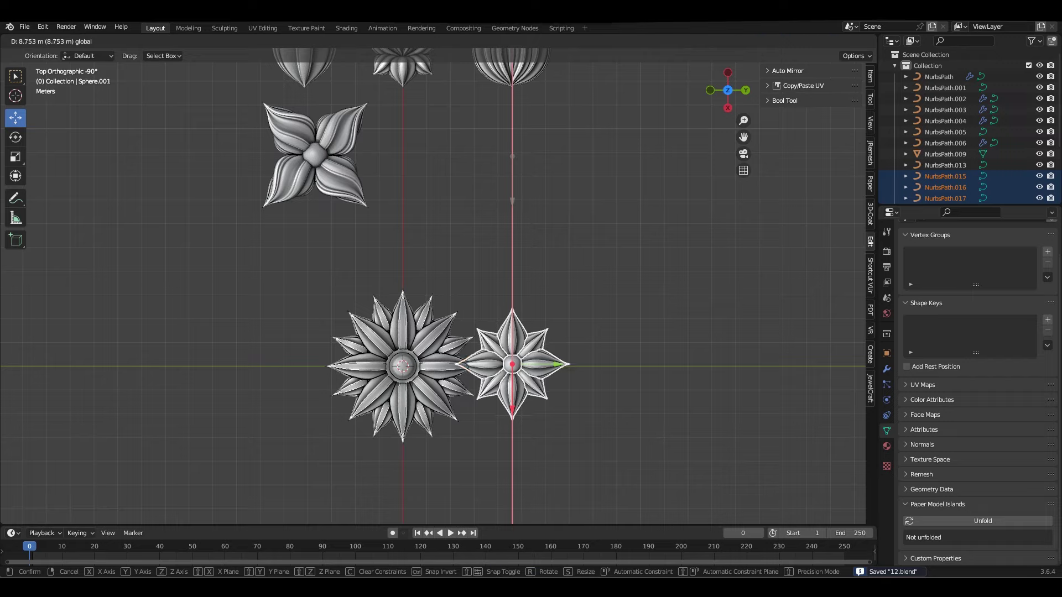
key(ctrl+KP_1)
click(598, 317)
key(KP_7)
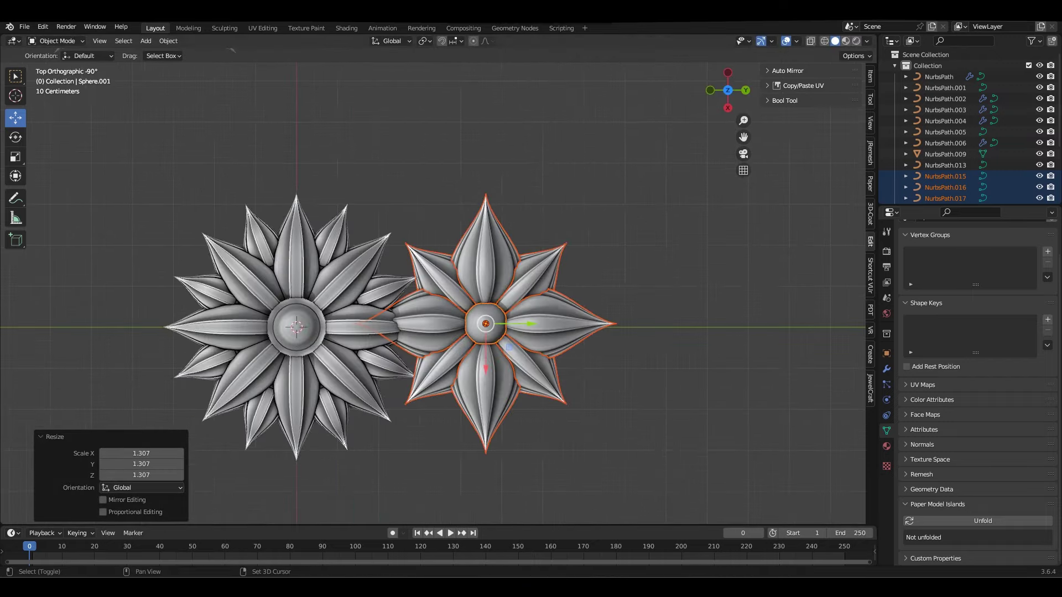
key(alt+a)
middle_drag(531, 299, 531, 249)
key(KP_1)
key(ctrl+s)
key(KP_7)
Convert star flower NurbsPath.016 to a mesh and join its centre sphere into it.
click(487, 250)
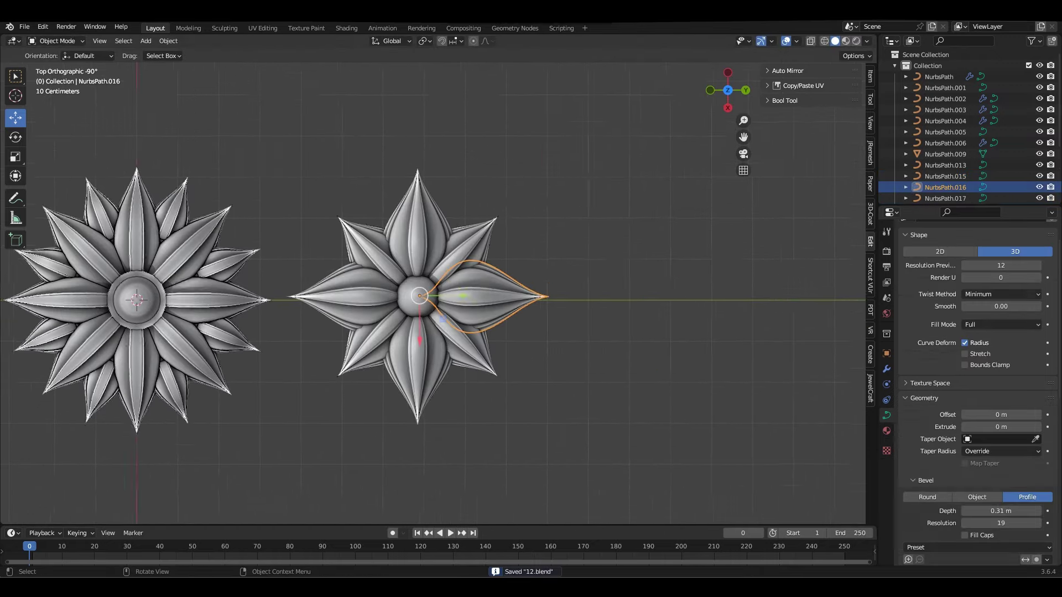
drag(310, 176, 403, 200)
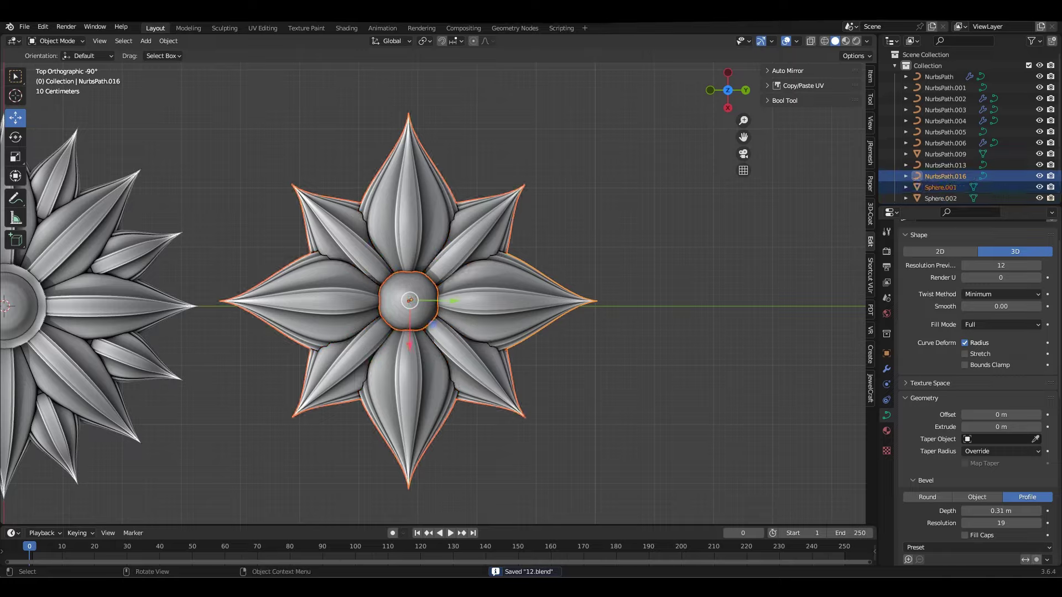
shift+click(417, 288)
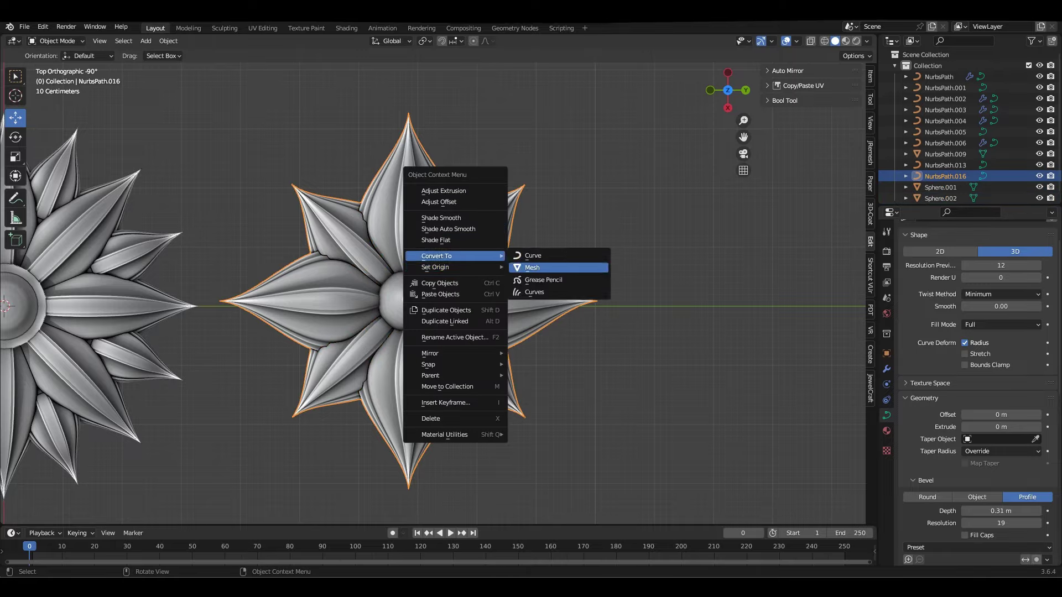
click(531, 268)
key(ctrl+j)
Widen the top of the centre dome 1.187× in Edit Mode.
key(Tab)
middle_drag(410, 301, 431, 332)
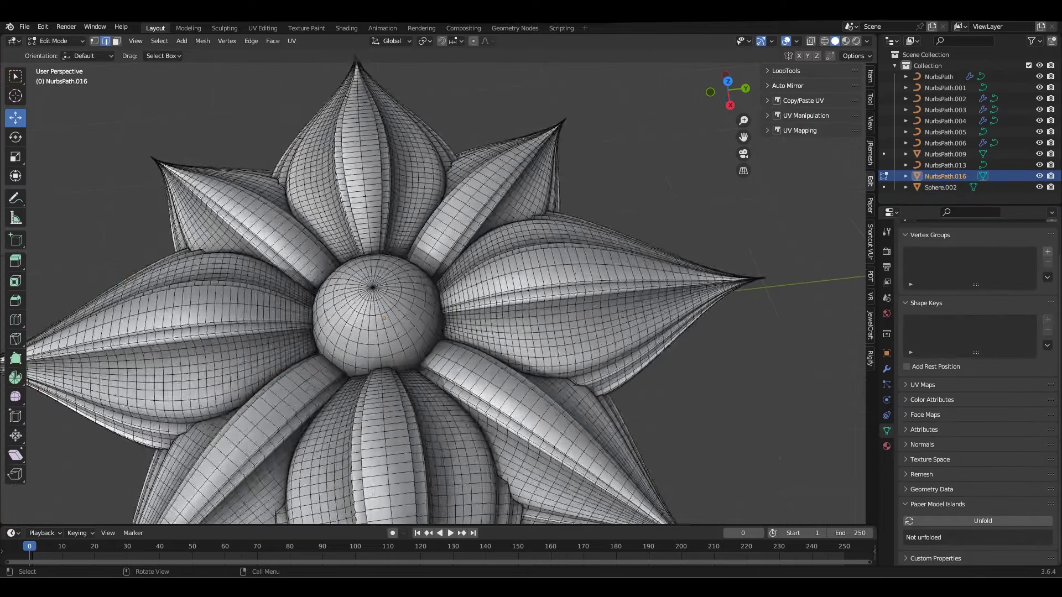
scroll(432, 332, up, 3)
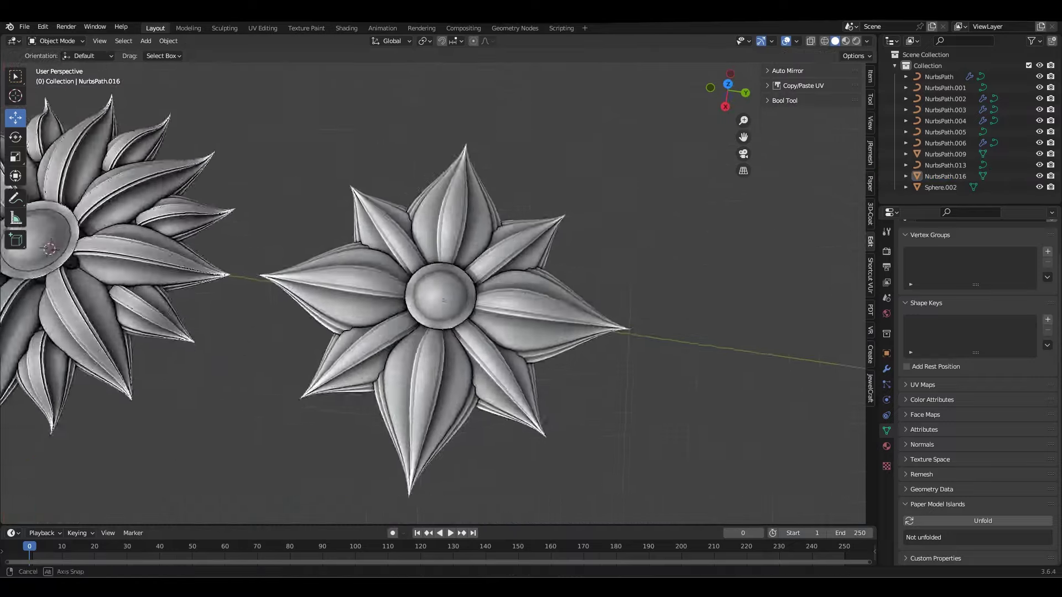
middle_drag(431, 298, 431, 332)
scroll(432, 299, up, 5)
key(Tab)
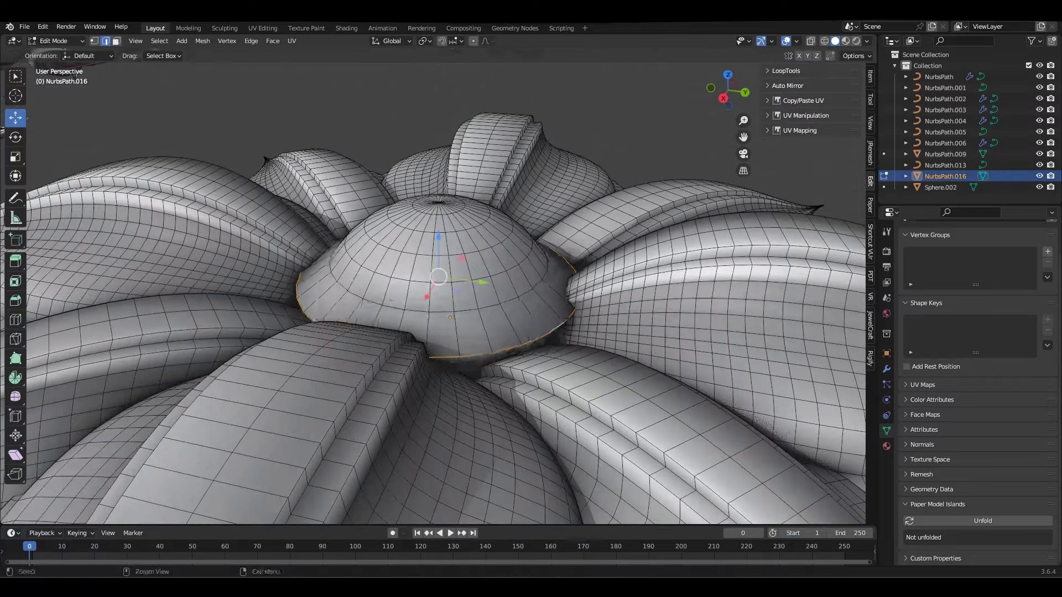
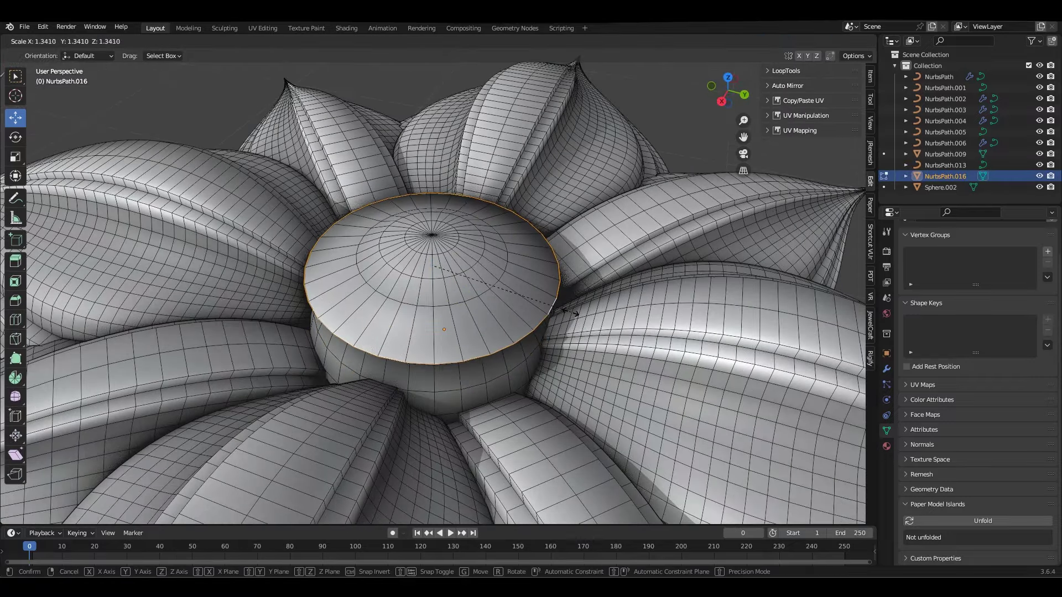
Scale the dome's base edge loops and lift them along Z to start a raised rim.
click(596, 387)
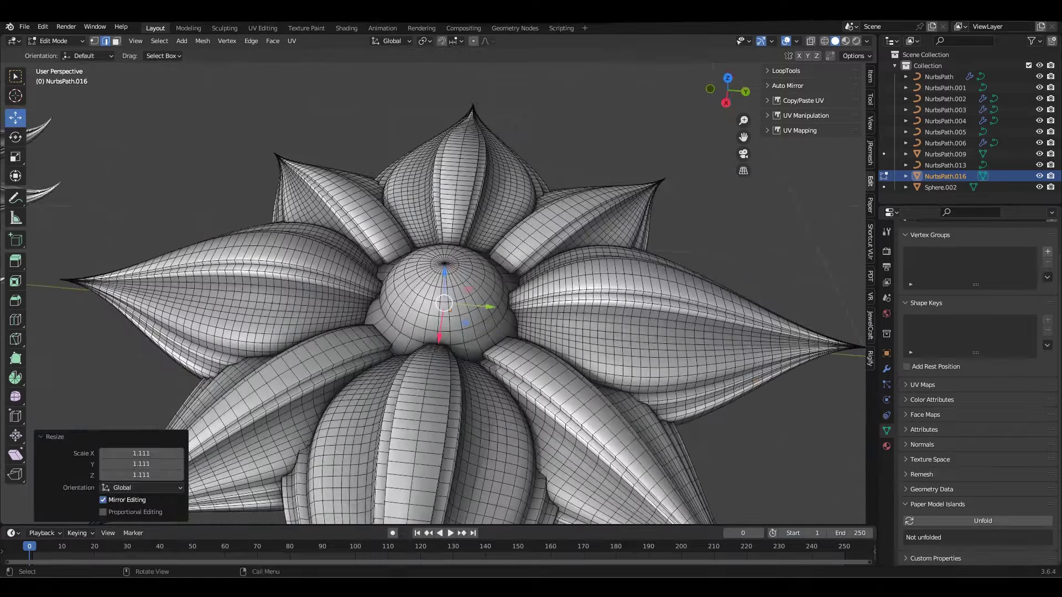
key(z)
key(Return)
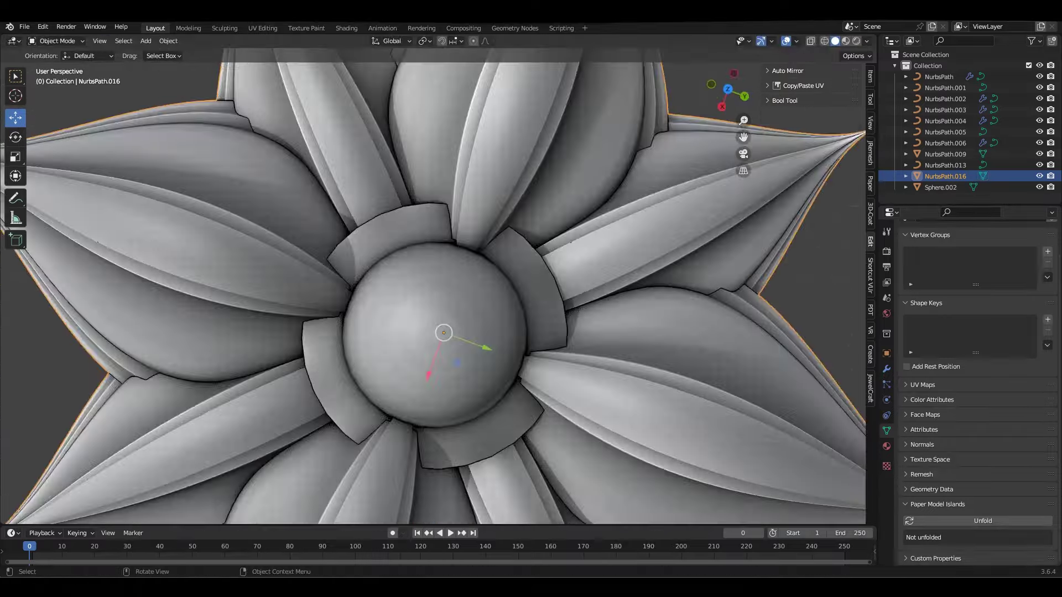
alt+click(603, 332)
key(ctrl+b)
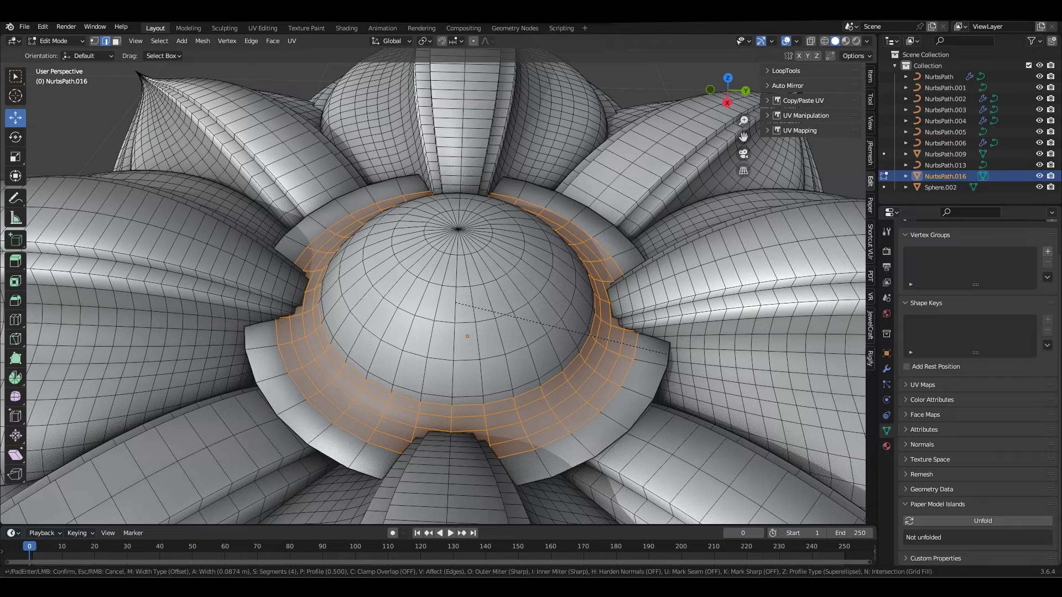
key(Escape)
key(g)
key(z)
key(Return)
Rescale the dome's ring loop and move it vertically, checking from side and top views.
key(s)
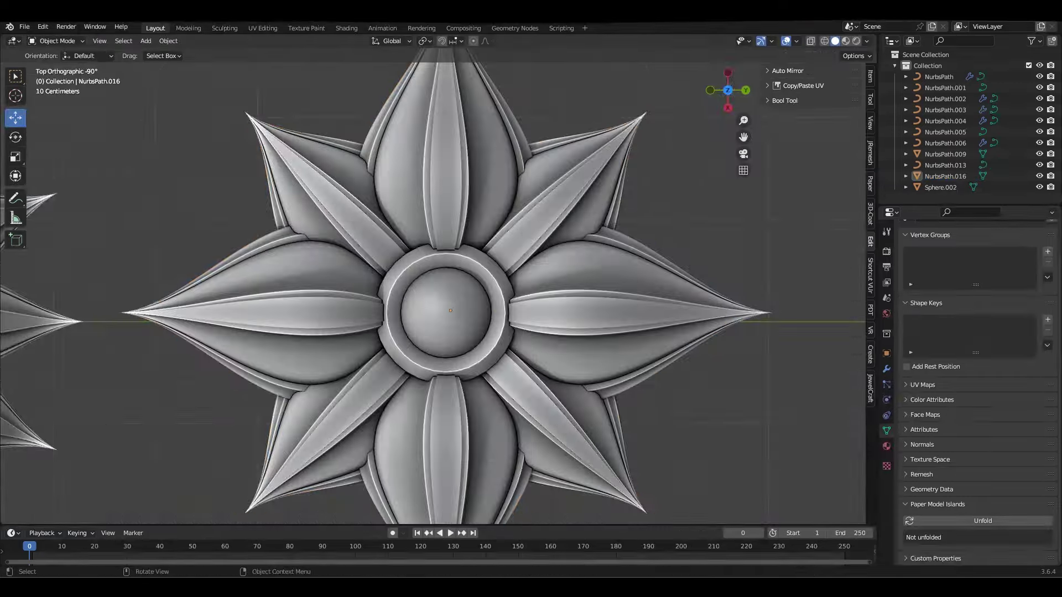
key(Tab)
scroll(449, 324, up, 2)
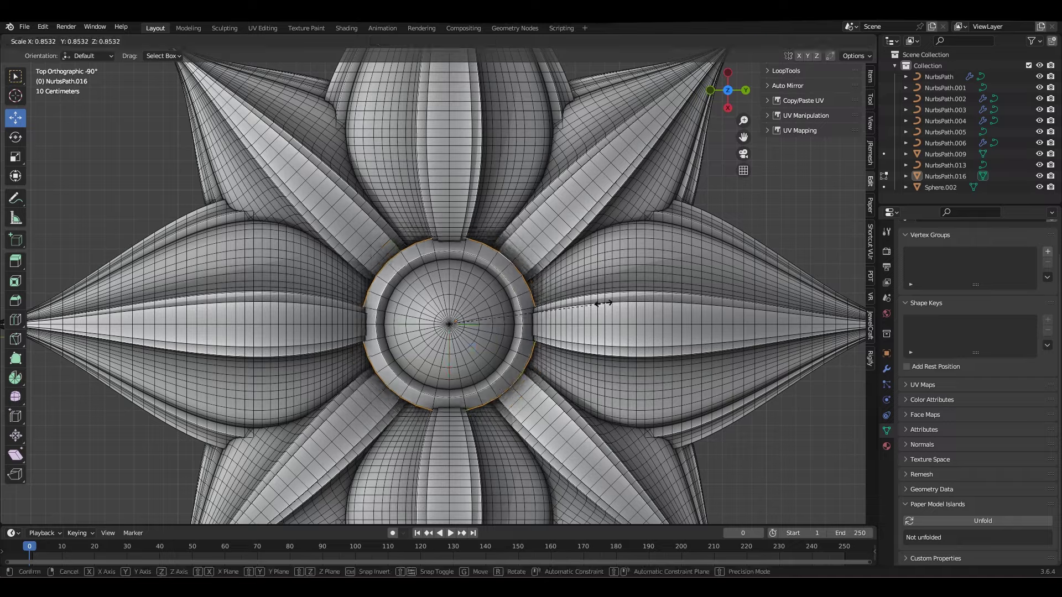
click(625, 303)
middle_drag(625, 303, 609, 233)
key(g)
key(z)
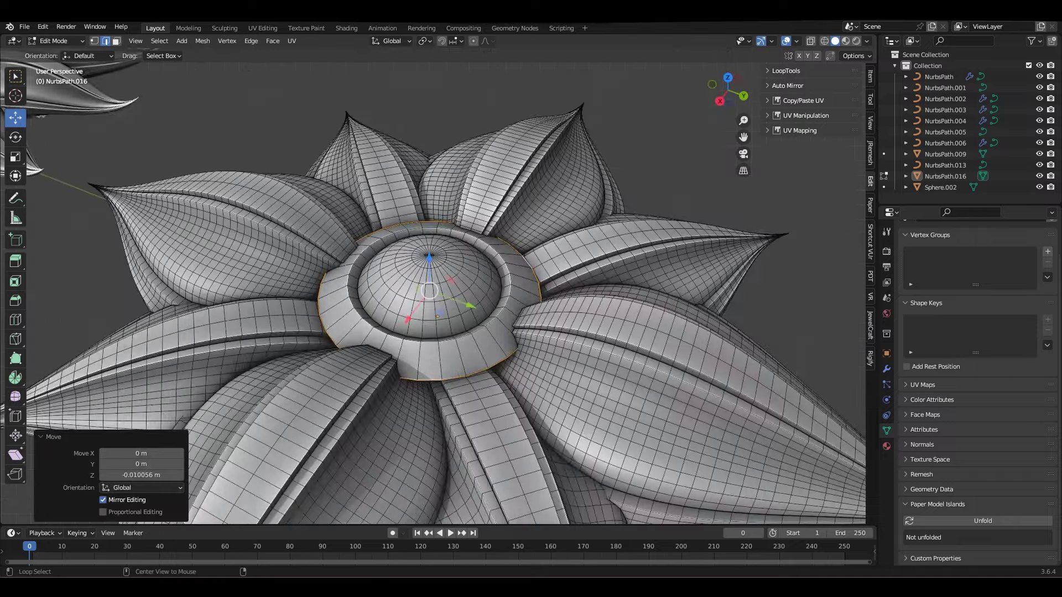
key(KP_7)
key(s)
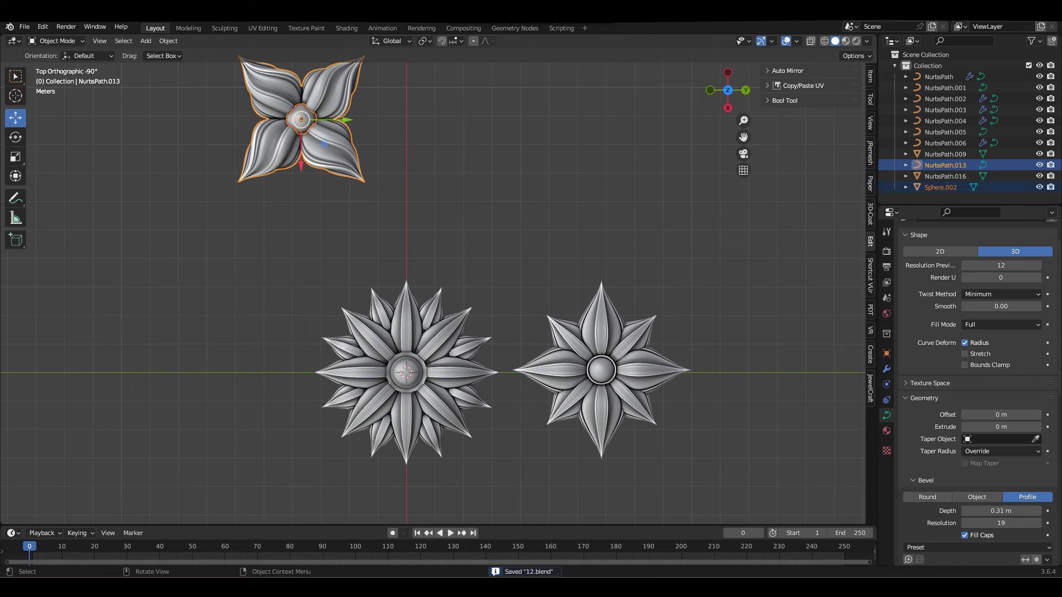
Move the four-petal flower left beside the large flower and set its origin to geometry.
key(Tab)
key(KP_Decimal)
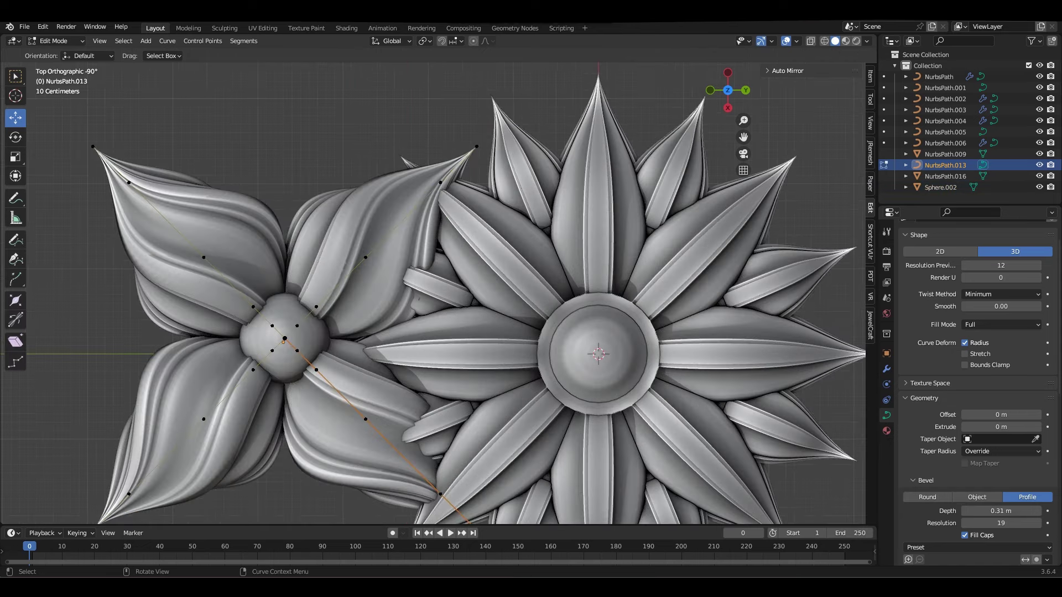
scroll(433, 294, down, 4)
key(Tab)
click(364, 312)
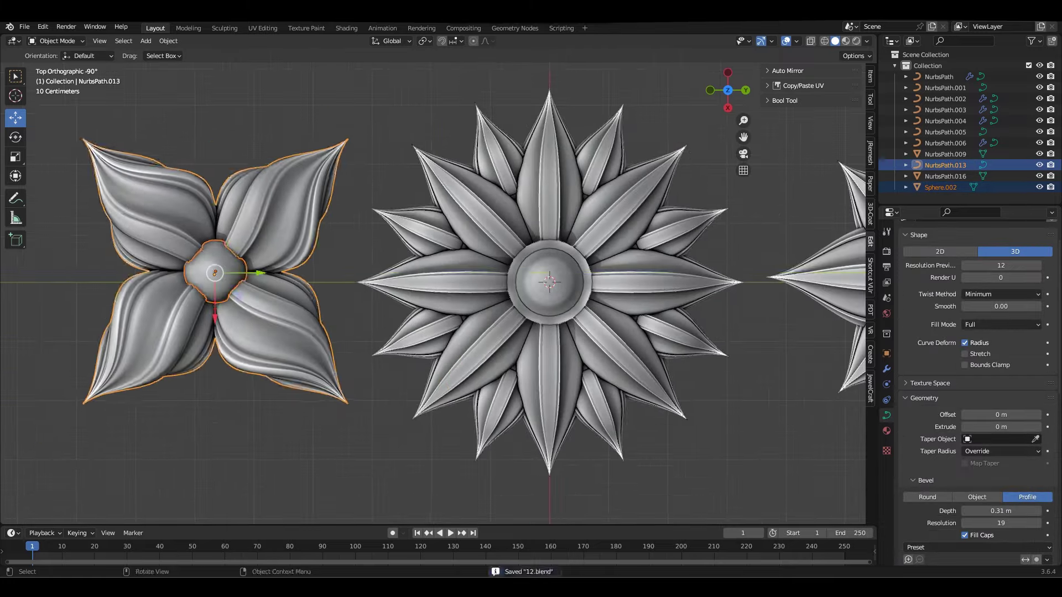
scroll(369, 264, down, 3)
scroll(370, 264, up, 1)
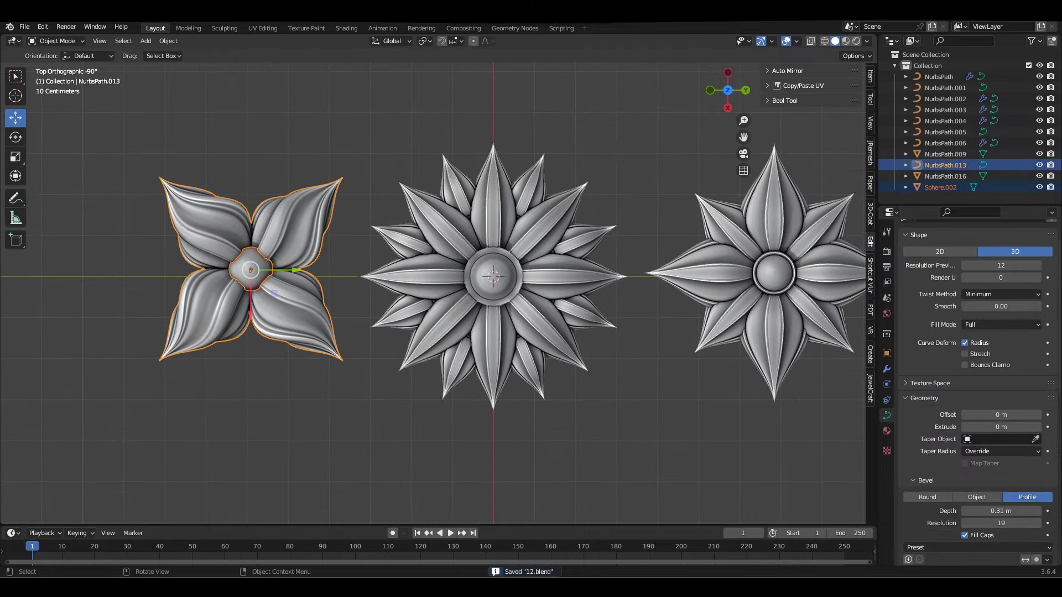
drag(296, 270, 282, 270)
key(KP_Decimal)
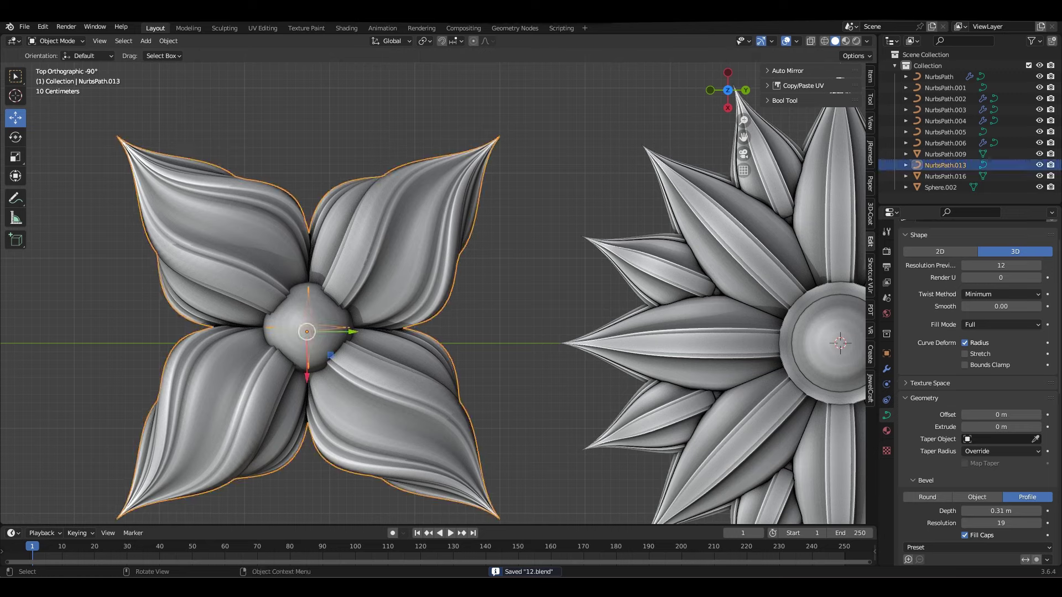
click(498, 284)
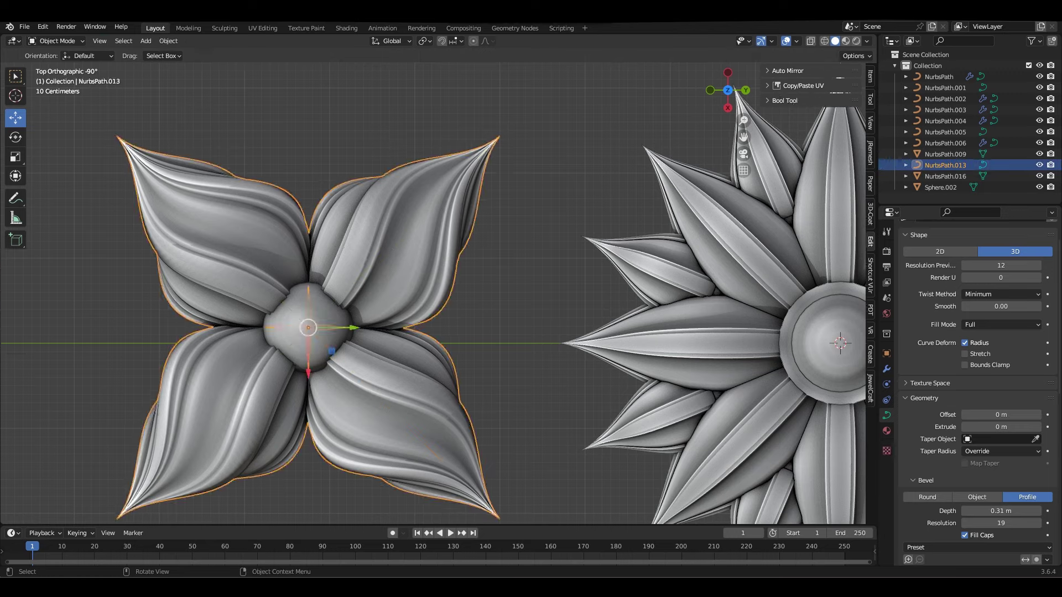
Raise the four-petal flower's centre sphere 0.169 m along Z.
click(287, 326)
key(Tab)
key(g)
key(z)
key(KP_3)
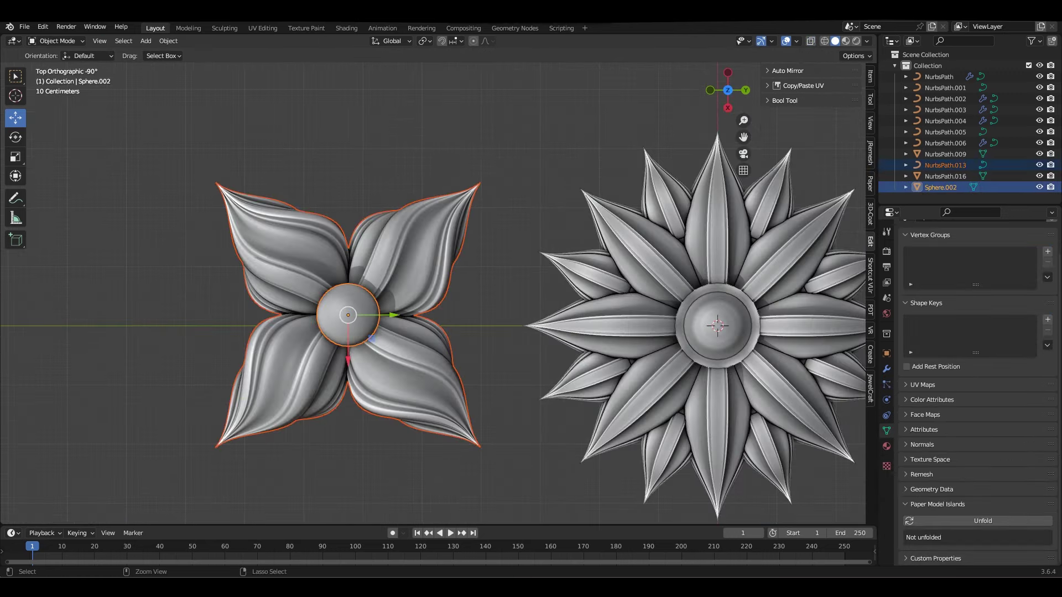
key(ctrl+j)
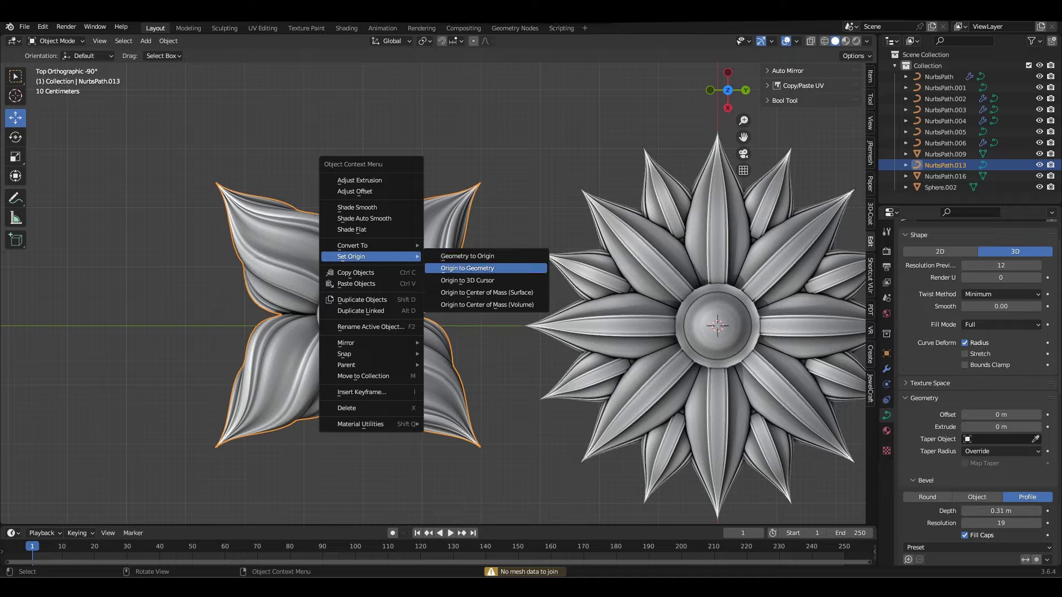
Convert the four-petal flower curve into a mesh.
click(467, 268)
right_click(366, 256)
click(459, 258)
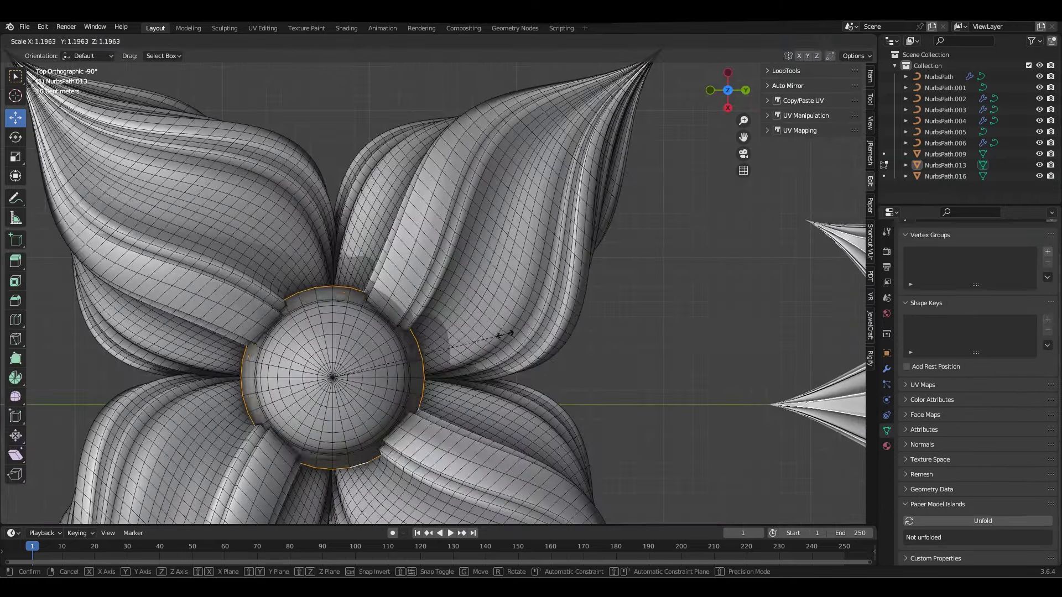
click(486, 334)
middle_drag(487, 335, 475, 277)
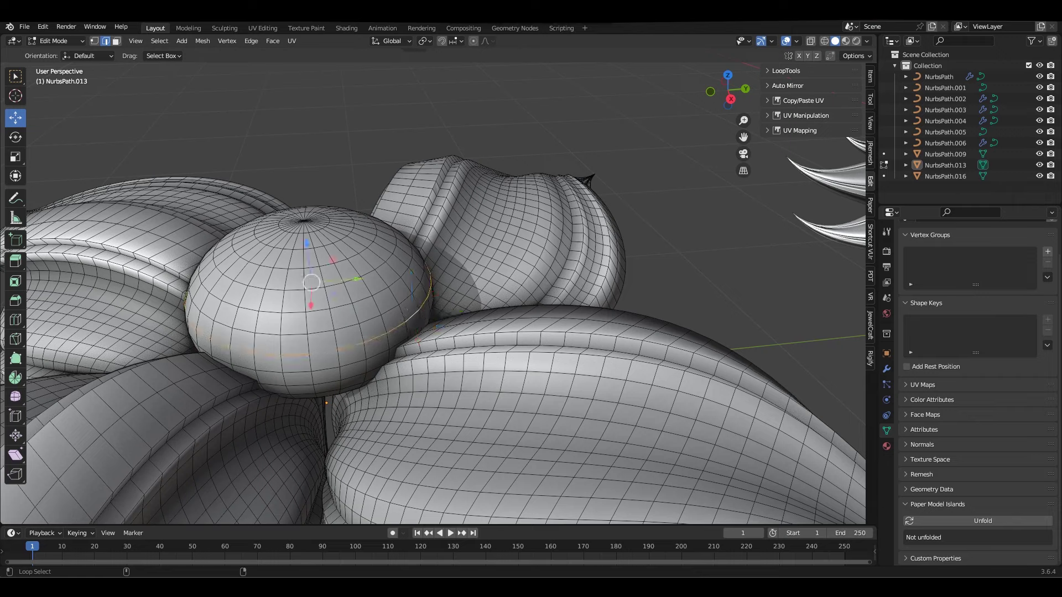
Lower the dome loop about 0.032 m, bevel the ring, and push it outward with Alt+S and scaling.
key(g)
key(z)
key(KP_7)
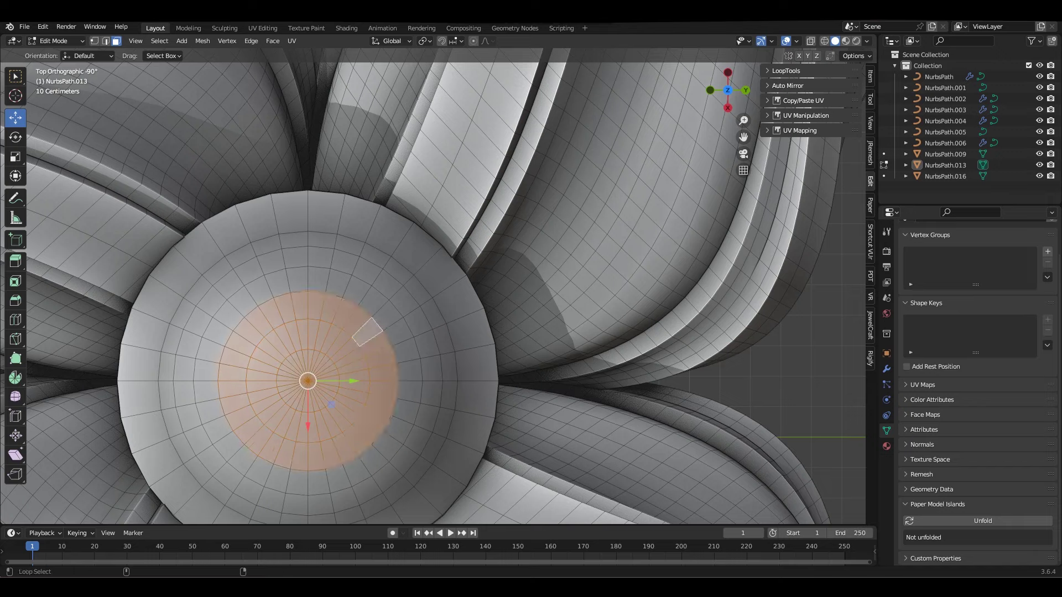
middle_drag(366, 332, 387, 449)
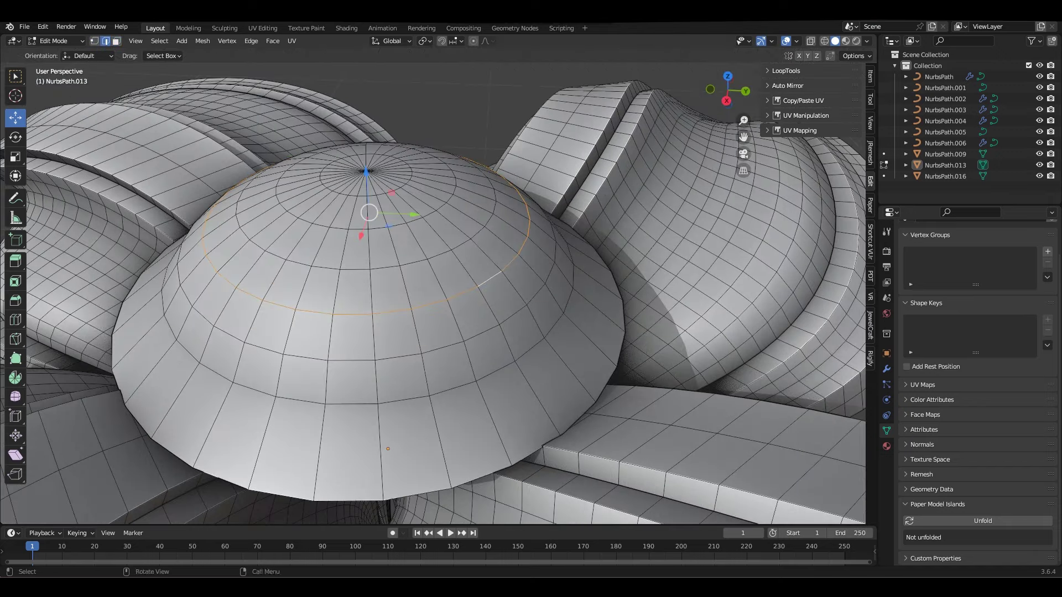
key(Return)
key(alt+s)
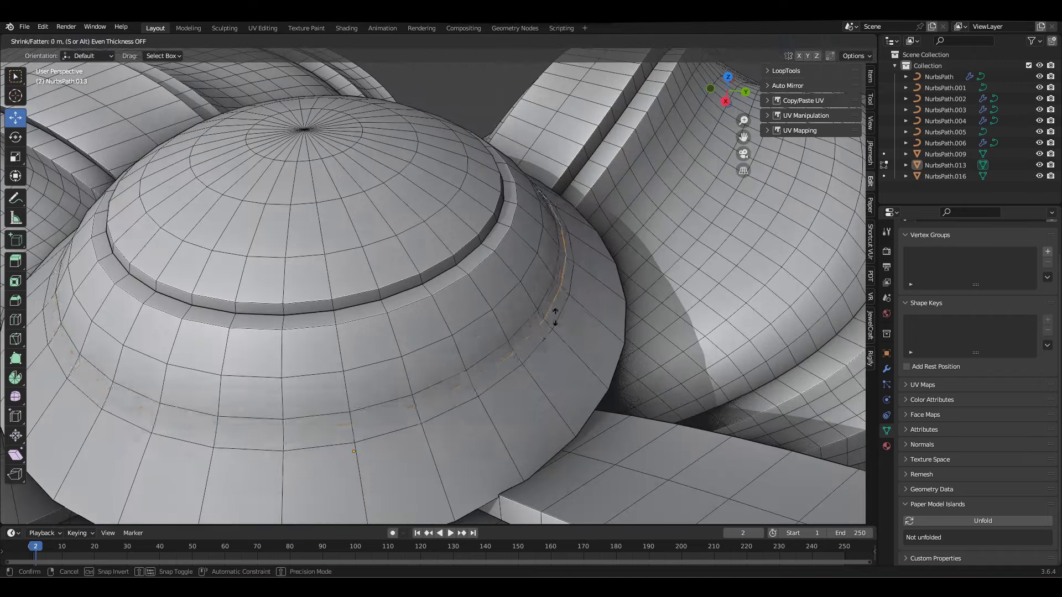
key(s)
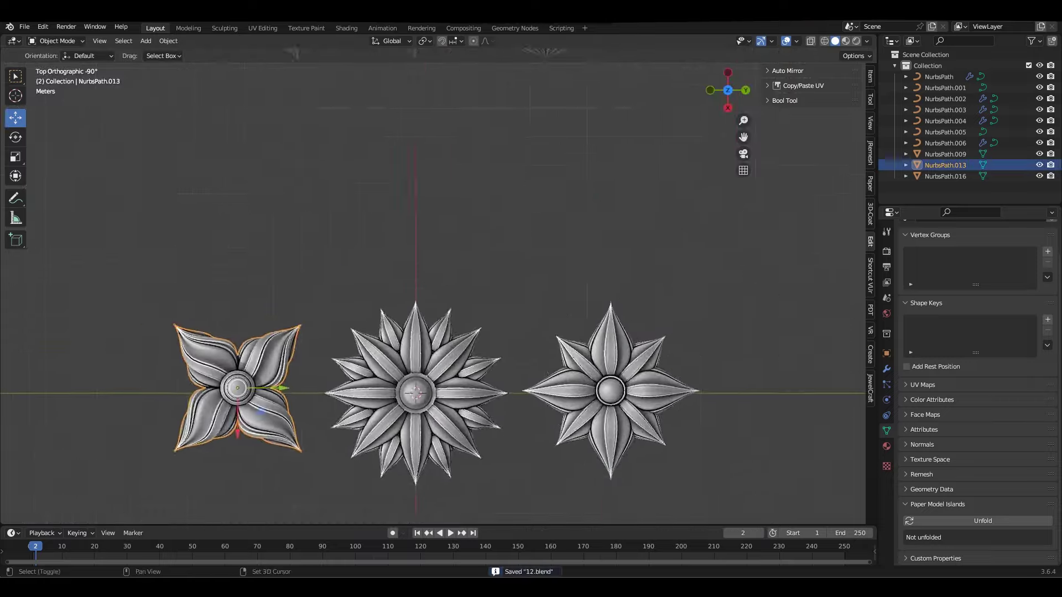
Move the leaf shapes down and shrink them above the flowers.
click(426, 380)
scroll(427, 380, up, 2)
scroll(476, 371, down, 3)
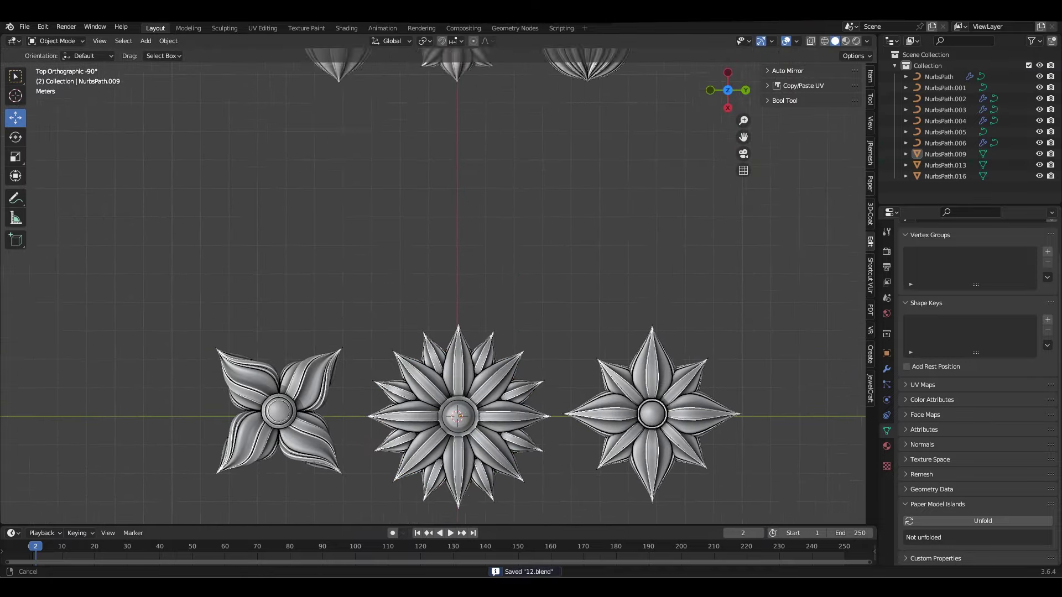
key(g)
key(s)
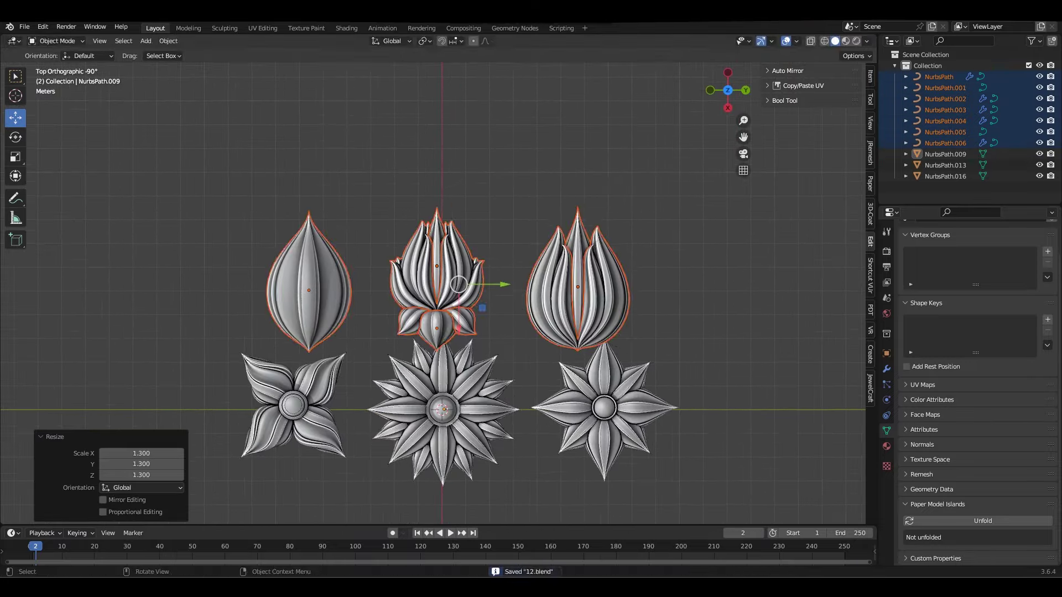
click(487, 232)
Add a plane, enlarge it behind all six flowers, and cut it into a grid.
key(shift+a)
click(327, 74)
key(Tab)
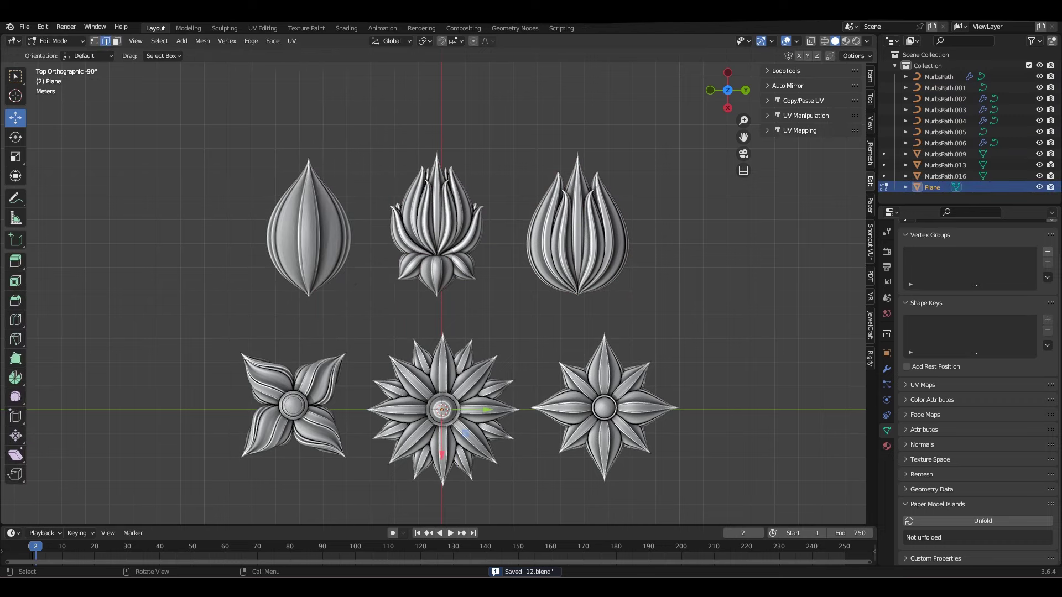
key(s)
key(Return)
key(s)
scroll(676, 387, down, 2)
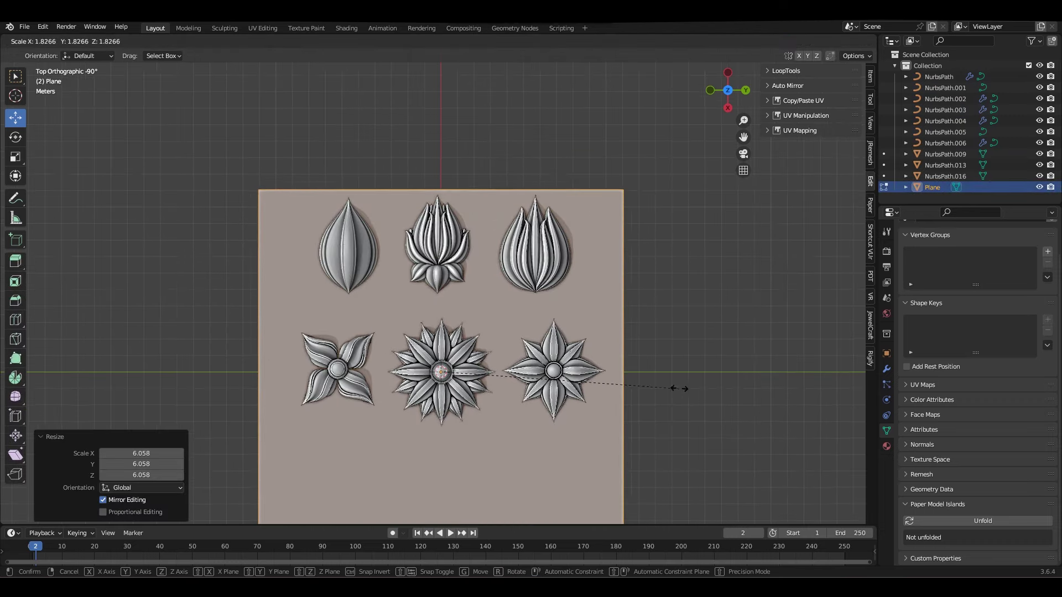
key(Return)
Deselect the horizontal loop and slide a vertical edge loop along X with X-ray on.
scroll(440, 321, down, 2)
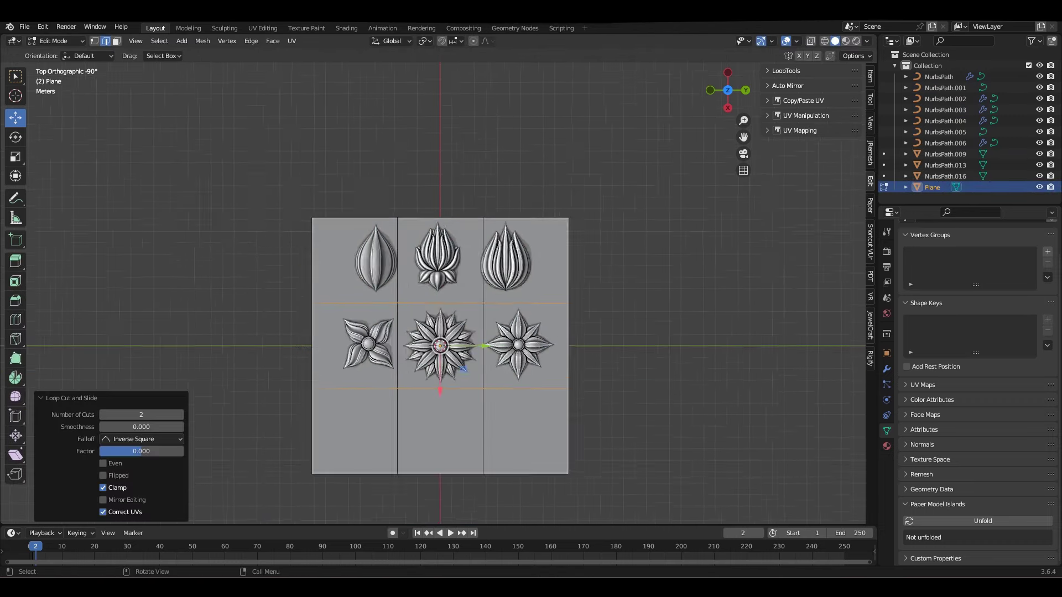
scroll(439, 271, up, 2)
alt+click(616, 239)
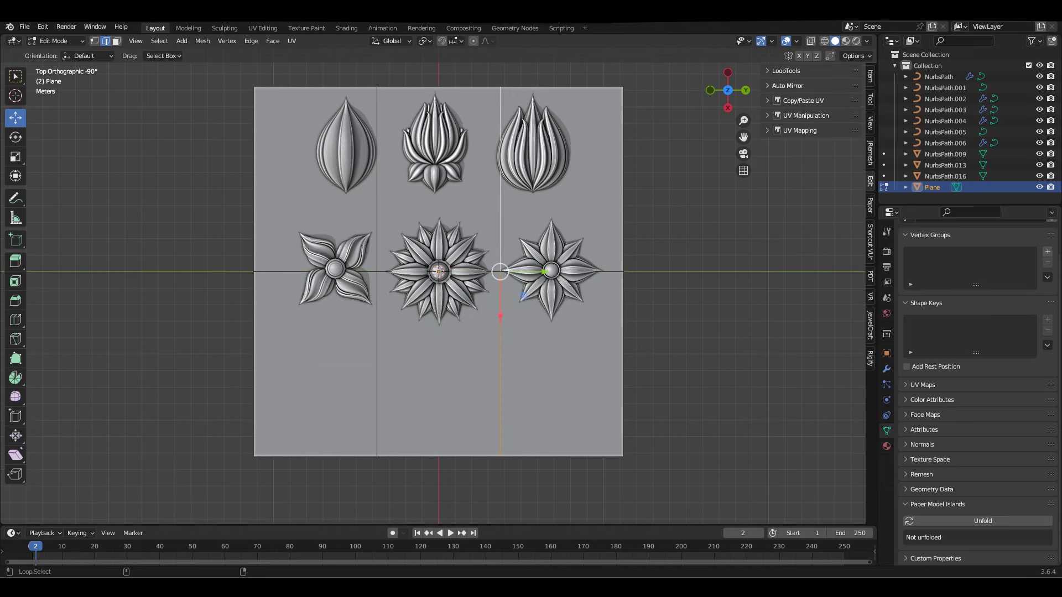
key(Tab)
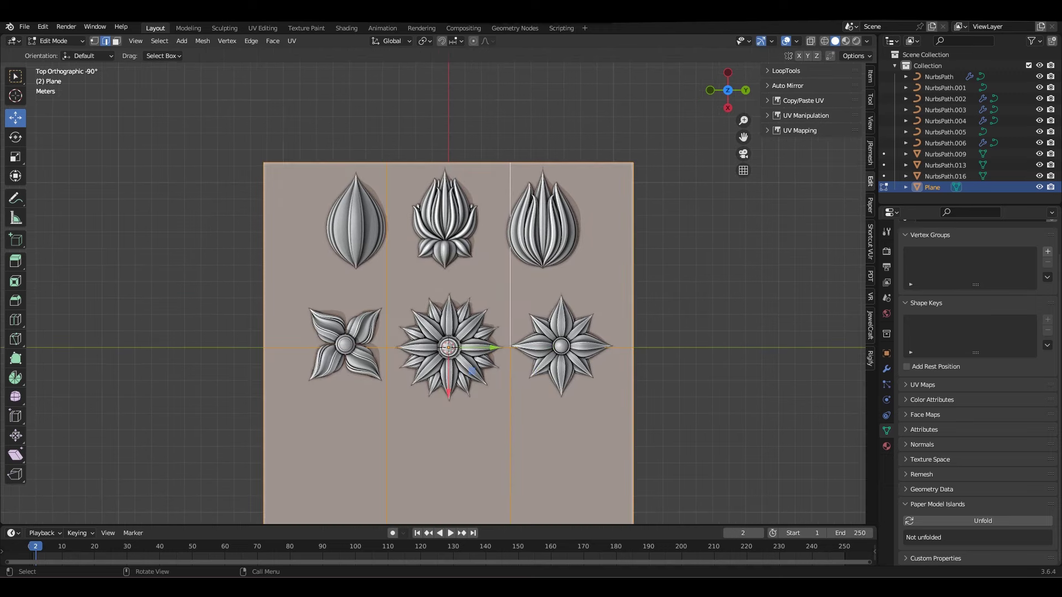
key(g)
key(x)
key(Return)
scroll(459, 332, up, 3)
key(alt+z)
Slide another edge loop along X, toggling X-ray and undoing/redoing to check placement.
key(g)
key(x)
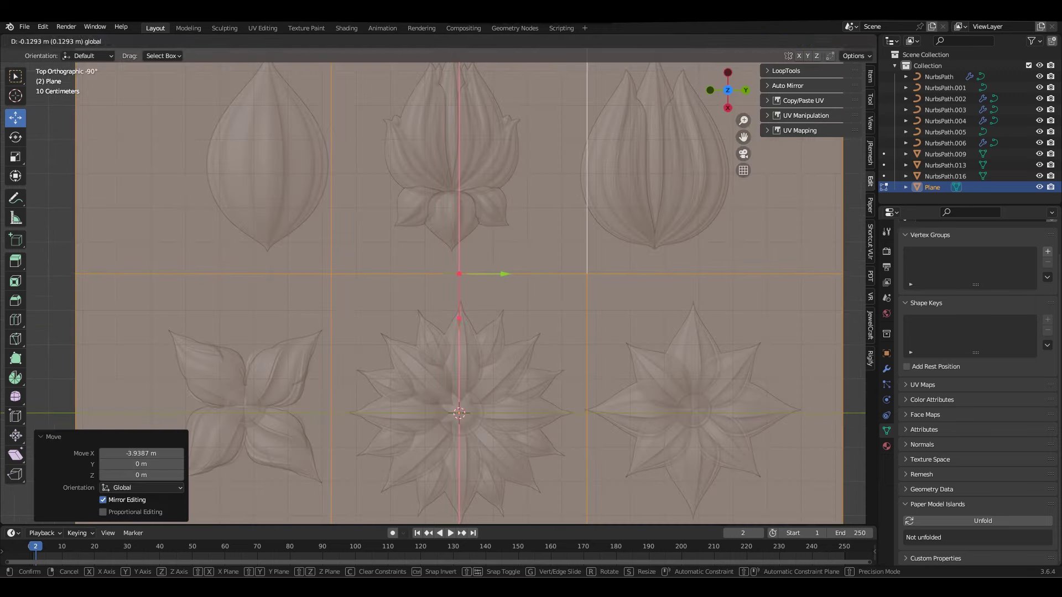
key(Return)
key(alt+z)
scroll(431, 293, down, 5)
key(ctrl+z)
scroll(432, 293, up, 2)
key(ctrl+shift+z)
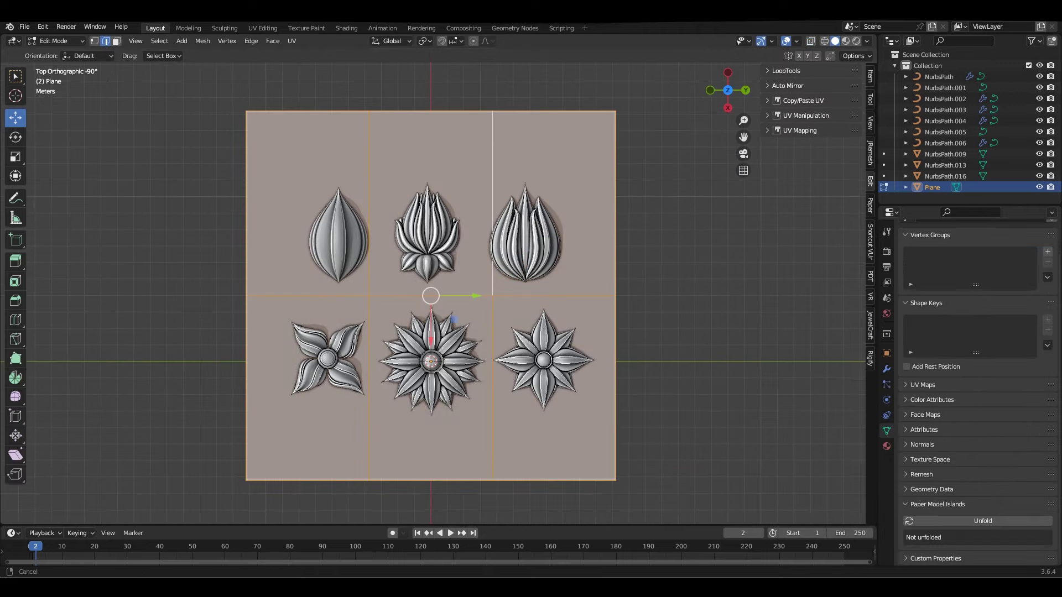
scroll(431, 293, up, 2)
key(alt+z)
key(ctrl+z)
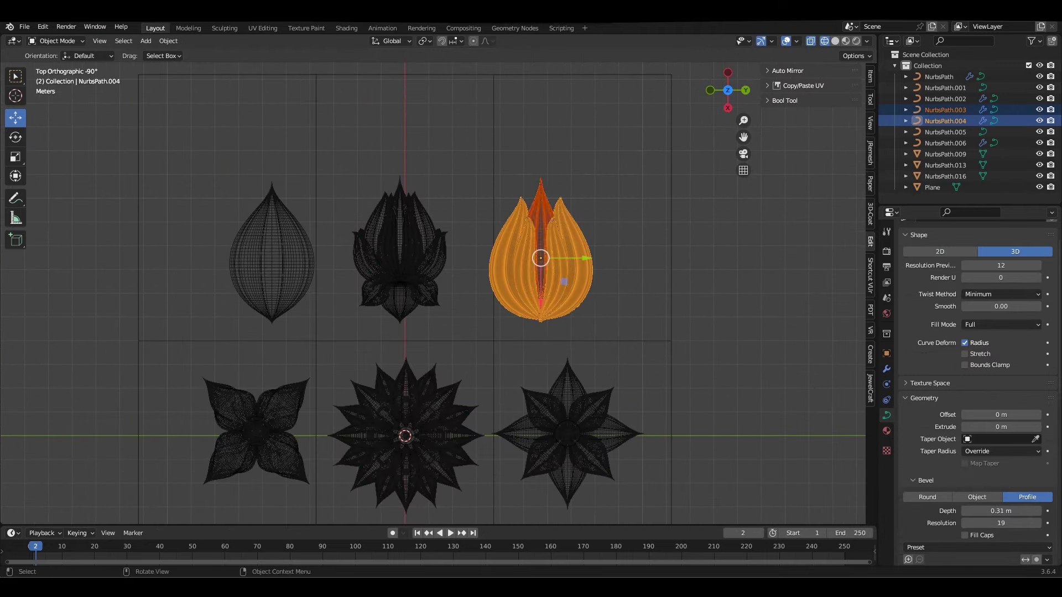
Move the pointed bud flower further left and scale the middle column of flowers up slightly.
key(ctrl+z)
key(ctrl+z)
key(ctrl+z)
key(ctrl+z)
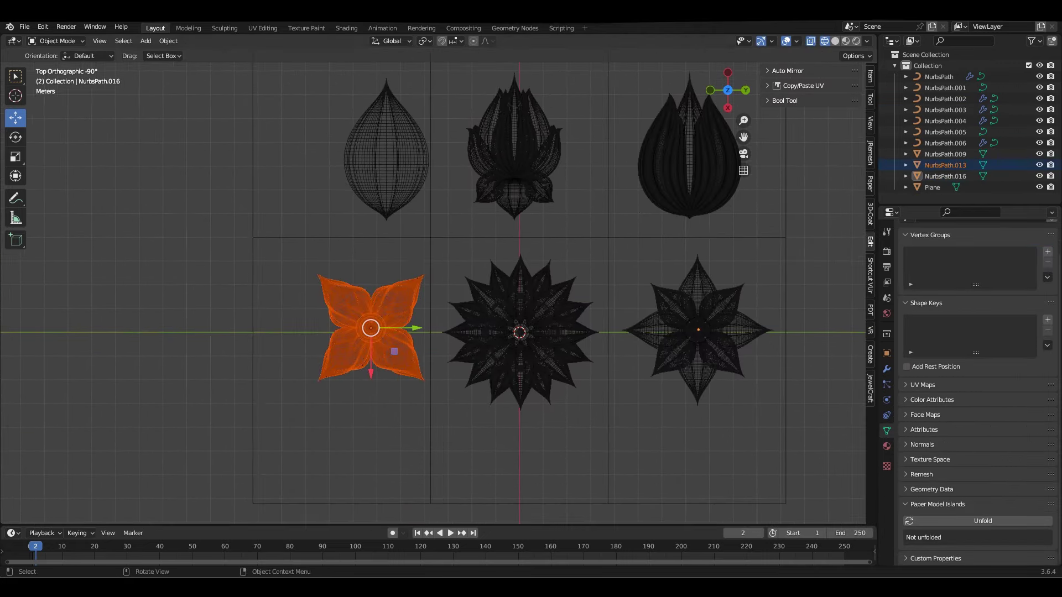
key(ctrl+z)
key(ctrl+z)
key(ctrl+z)
key(ctrl+z)
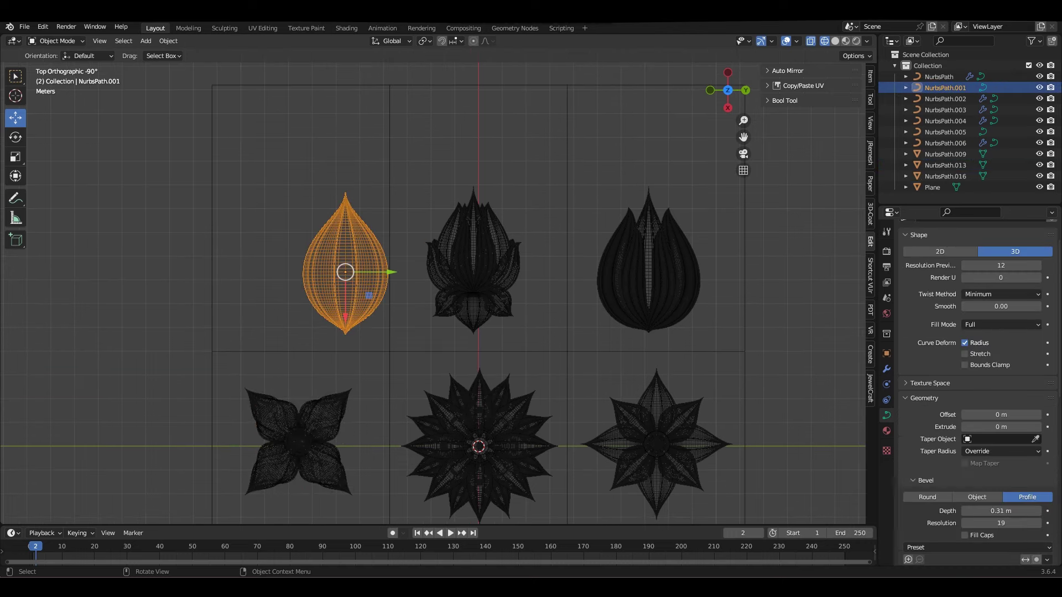
drag(390, 271, 348, 271)
drag(426, 188, 529, 334)
key(s)
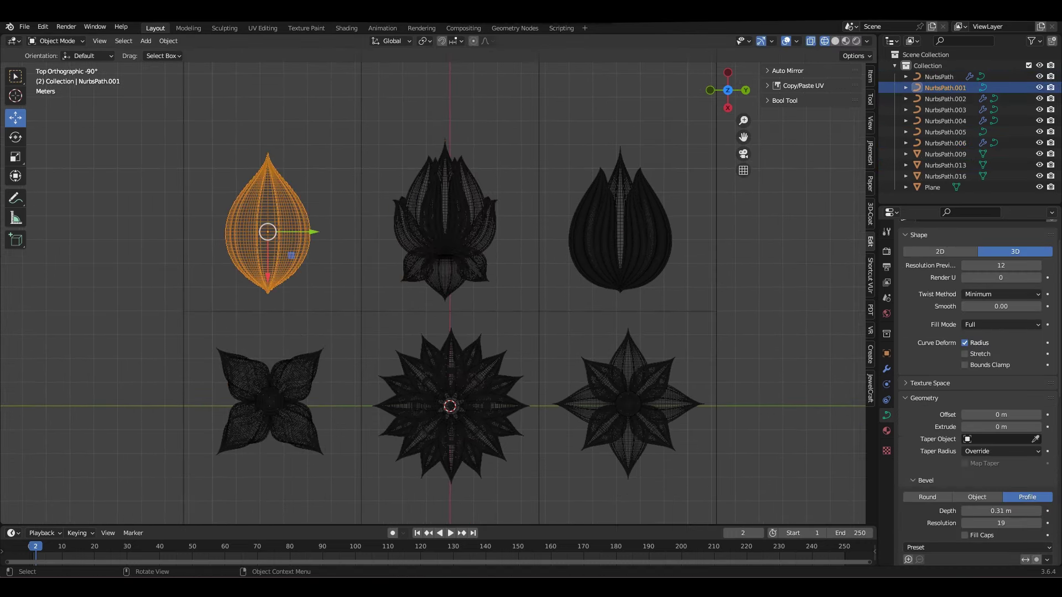
Delete the Plane and inspect the right tulip's modifiers.
drag(648, 215, 718, 268)
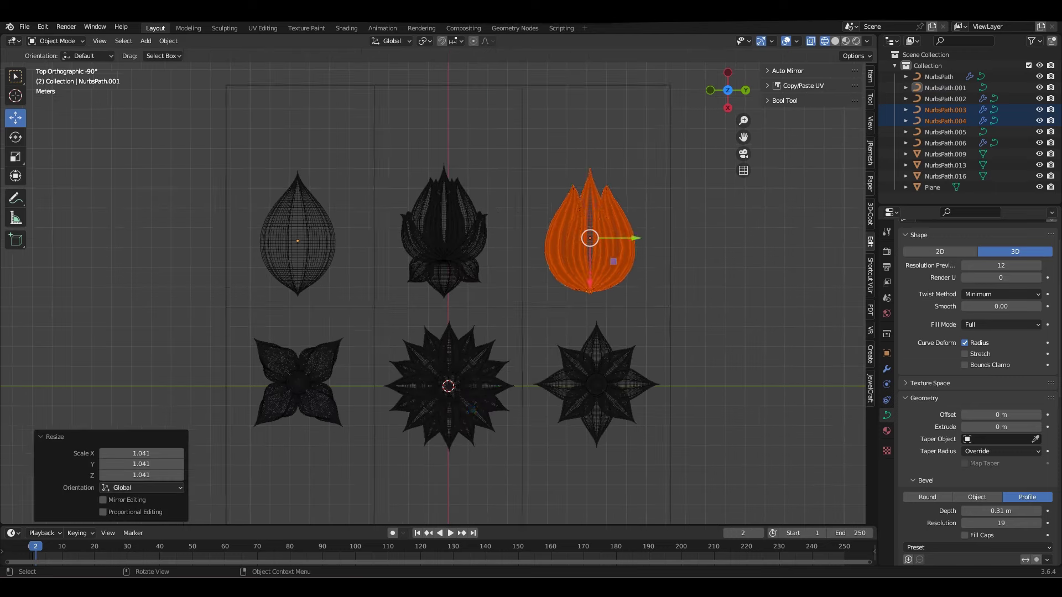
key(Delete)
scroll(435, 286, down, 1)
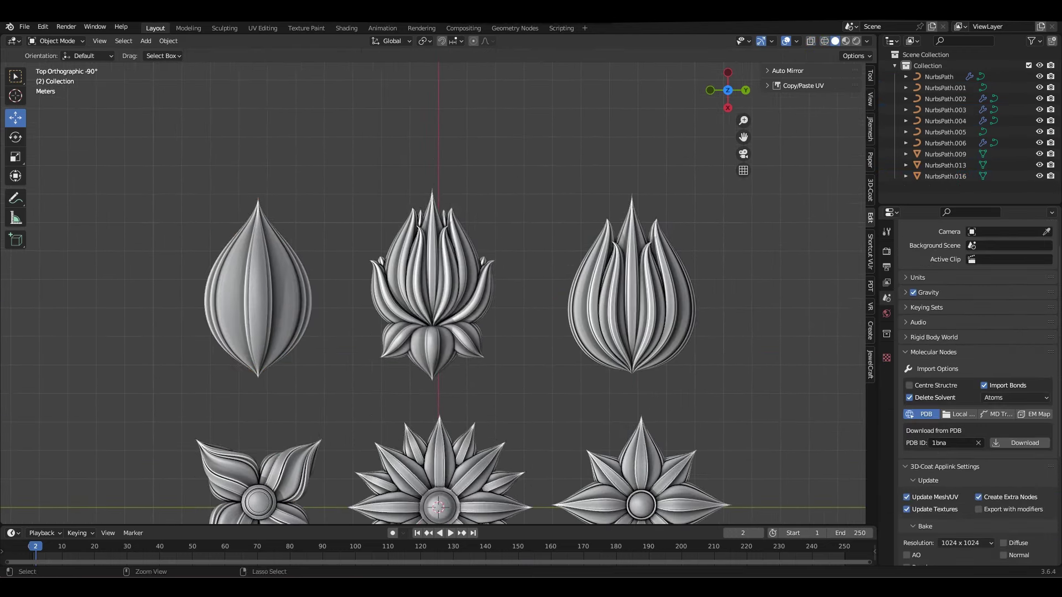
click(630, 340)
right_click(630, 340)
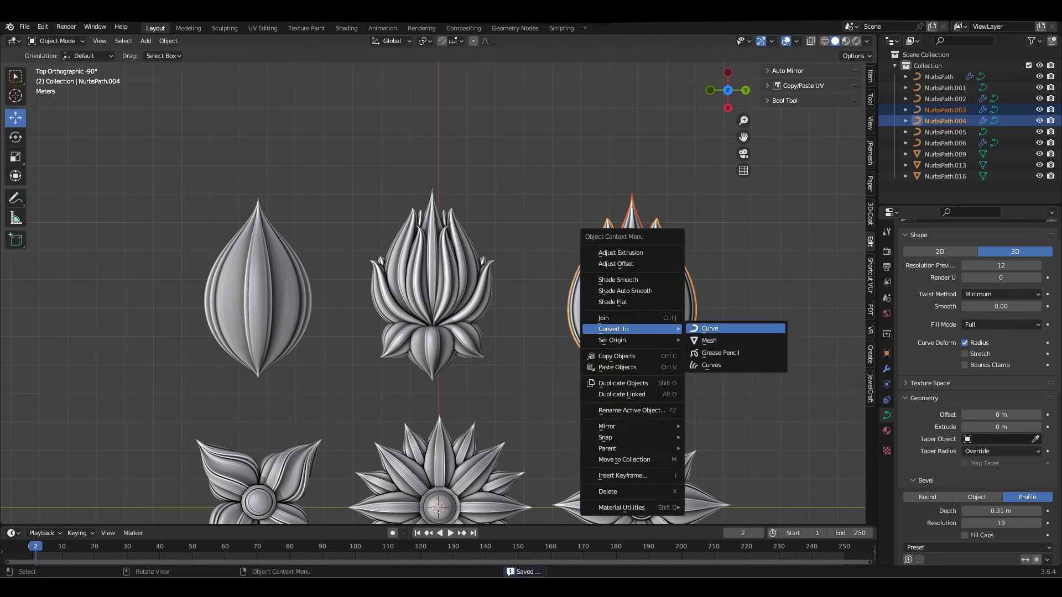
click(719, 329)
ctrl+middle_drag(745, 335, 745, 309)
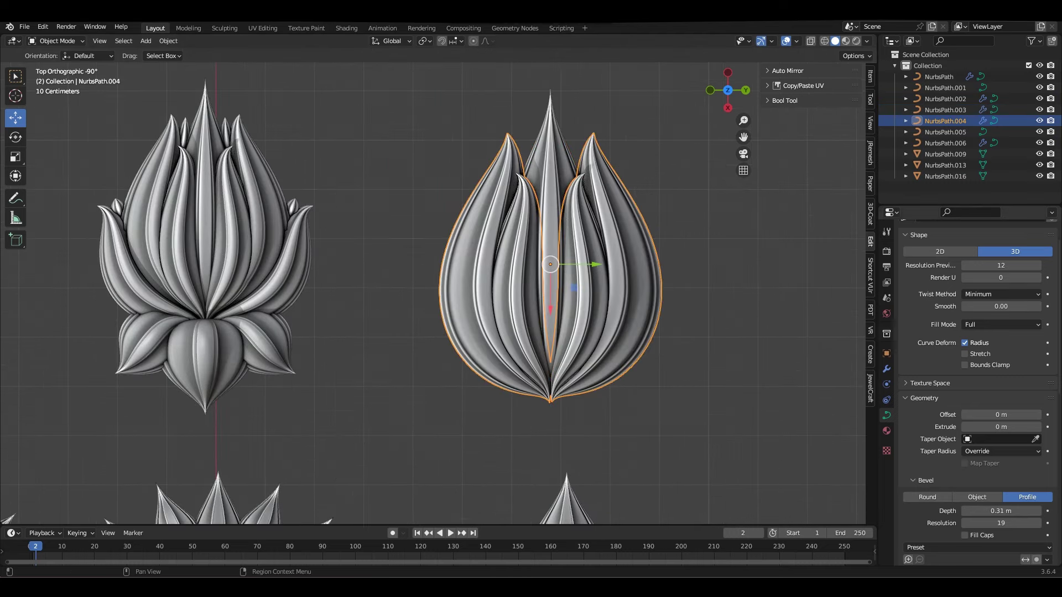
click(887, 369)
Convert the tulip to a smooth-shaded mesh with one subdivision level.
click(550, 166)
scroll(551, 166, down, 1)
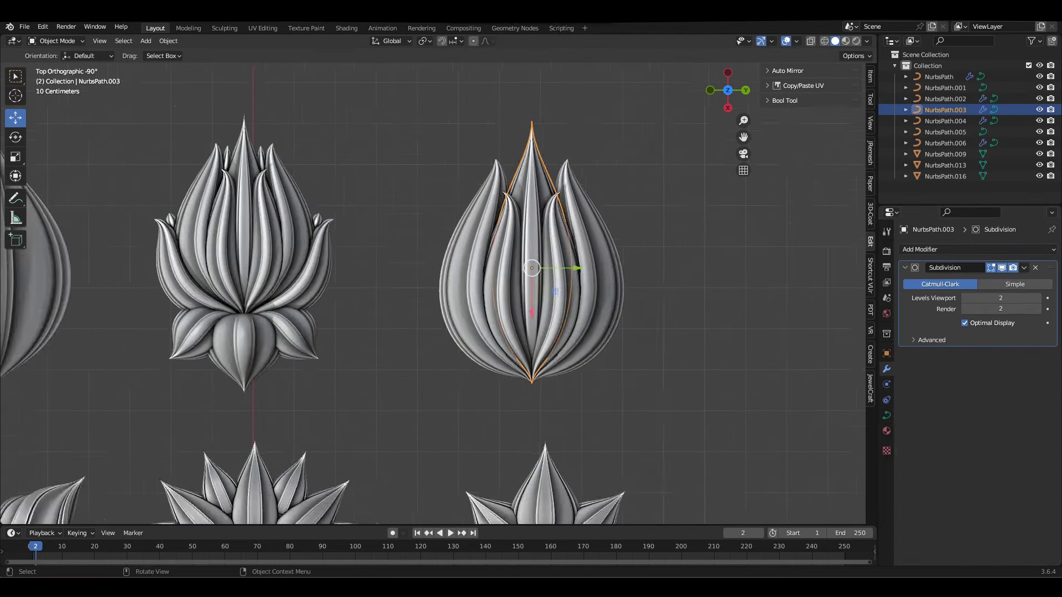
scroll(274, 172, up, 1)
right_click(608, 268)
click(697, 280)
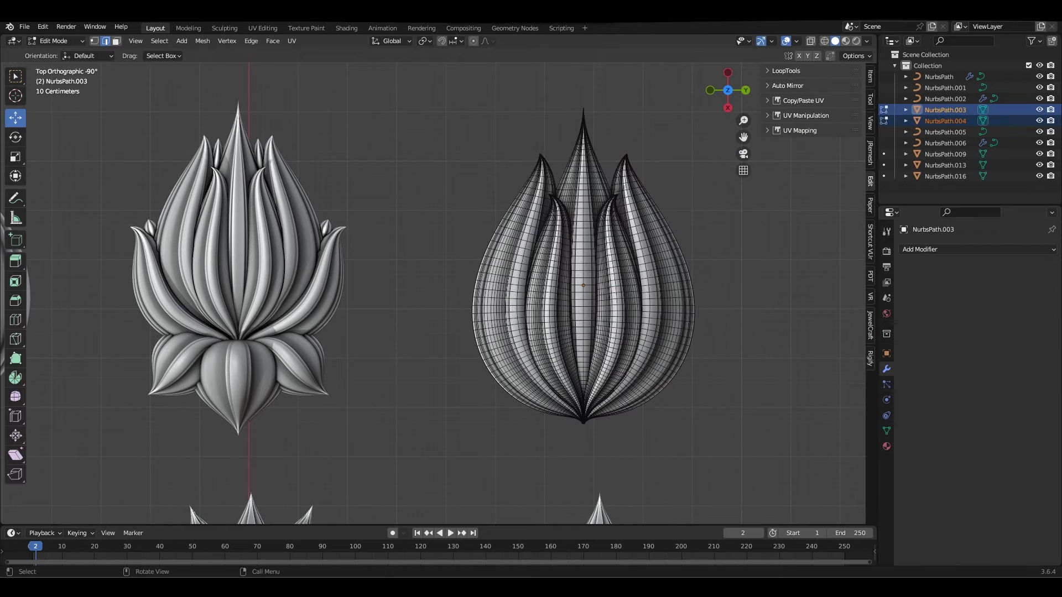
scroll(608, 258, up, 2)
right_click(609, 259)
click(599, 220)
scroll(608, 259, down, 2)
key(ctrl+1)
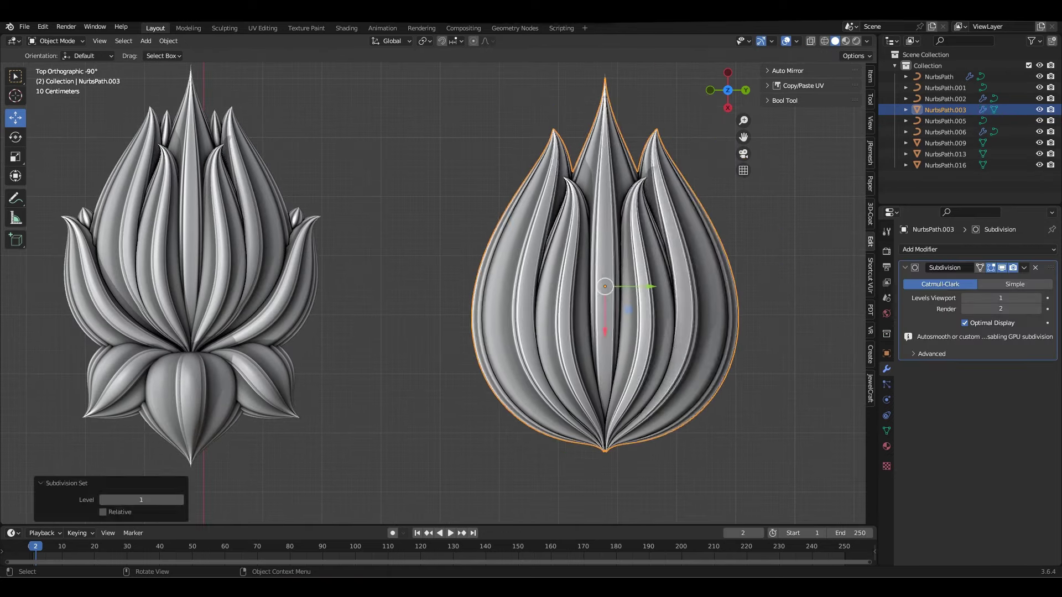
Convert all parts of the lotus flower into meshes.
click(166, 249)
key(KP_Decimal)
drag(303, 131, 541, 450)
right_click(415, 268)
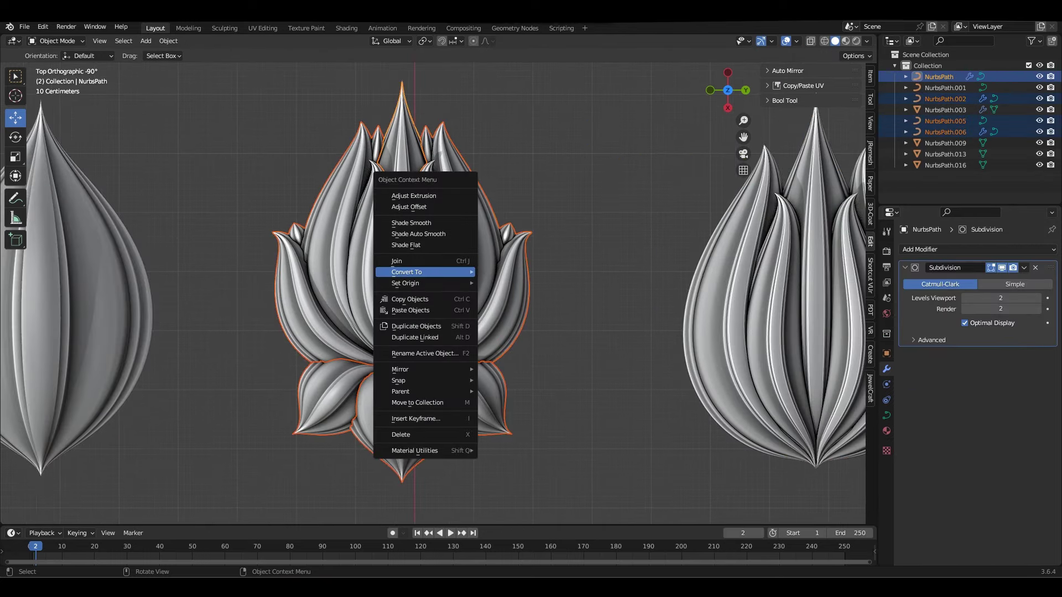
click(492, 268)
click(825, 41)
scroll(433, 286, up, 2)
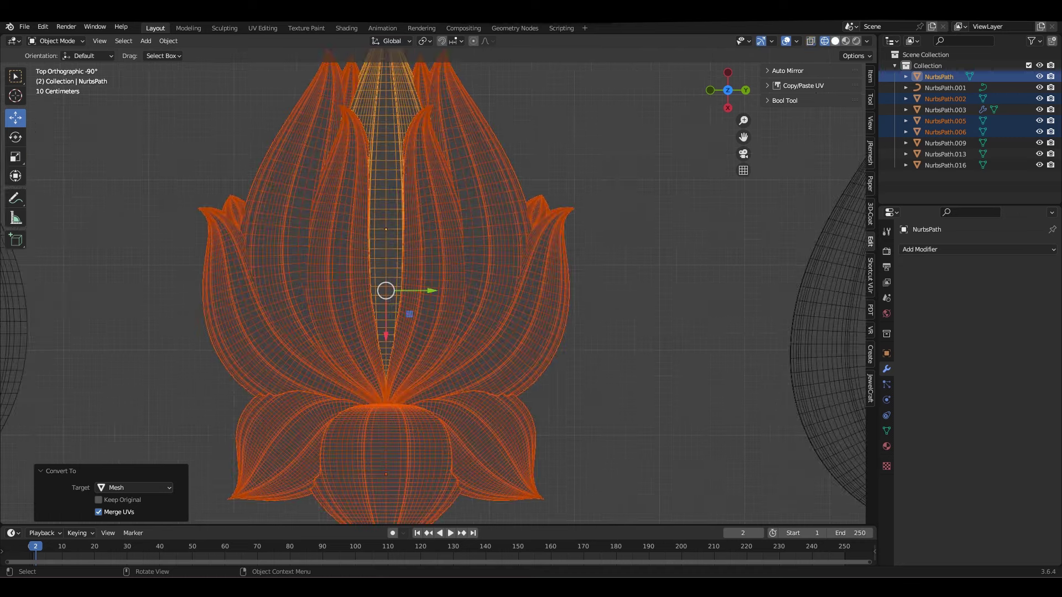
key(shift+z)
scroll(436, 291, down, 2)
drag(339, 208, 538, 406)
right_click(459, 249)
click(531, 249)
scroll(432, 288, down, 2)
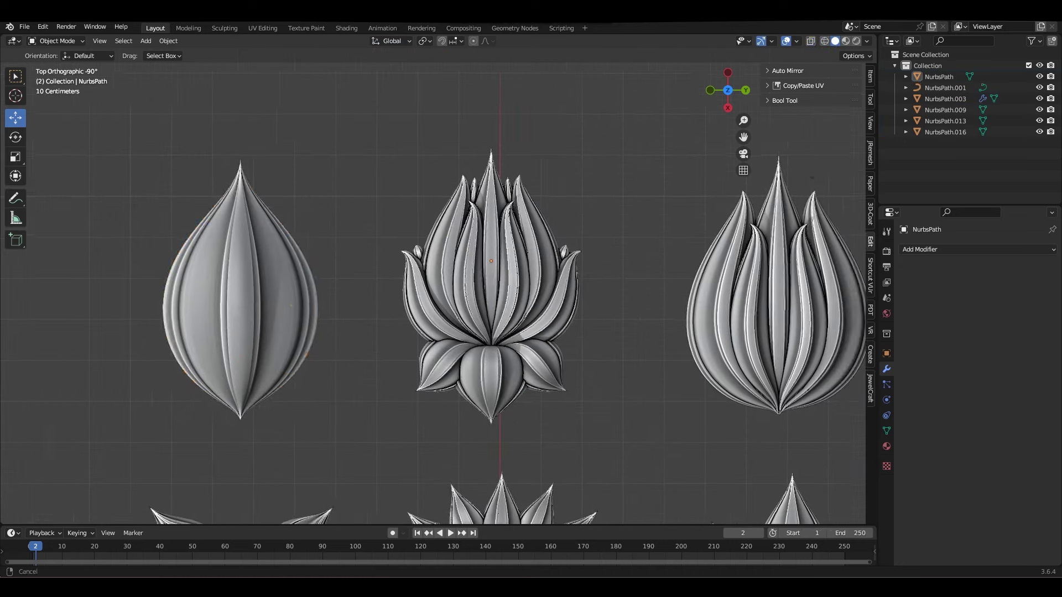
Apply smooth shading to the pointed bud on the left.
click(265, 310)
right_click(260, 275)
right_click(277, 287)
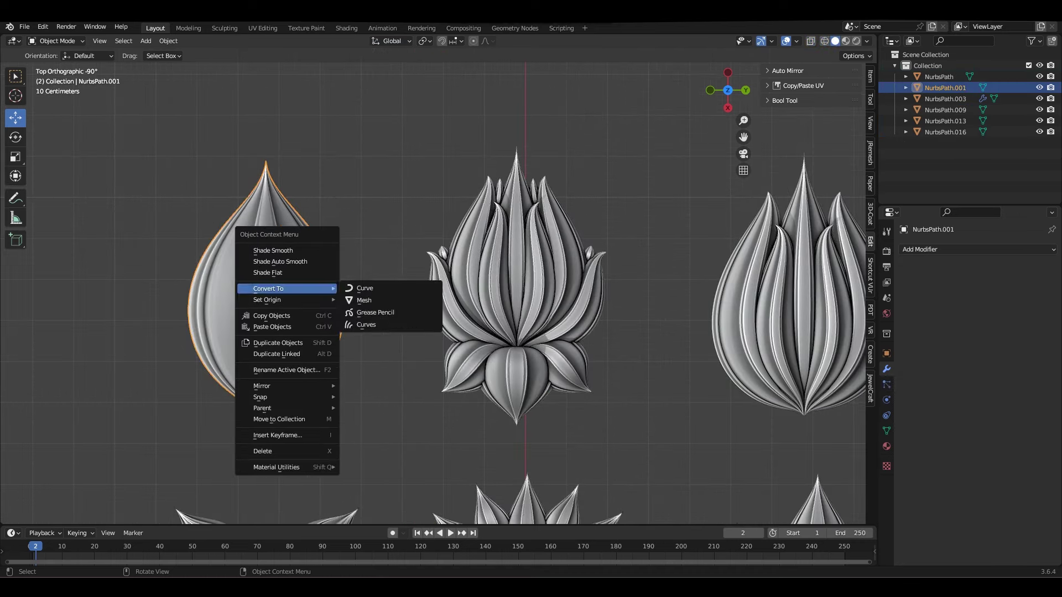
click(266, 249)
right_click(272, 268)
scroll(437, 287, down, 3)
Save 12.blend, view the flowers from the top, and select all six.
mouse_move(437, 288)
middle_down()
mouse_move(481, 221)
mouse_move(437, 271)
middle_up()
key(ctrl+s)
key(KP_7)
key(a)
scroll(437, 310, up, 3)
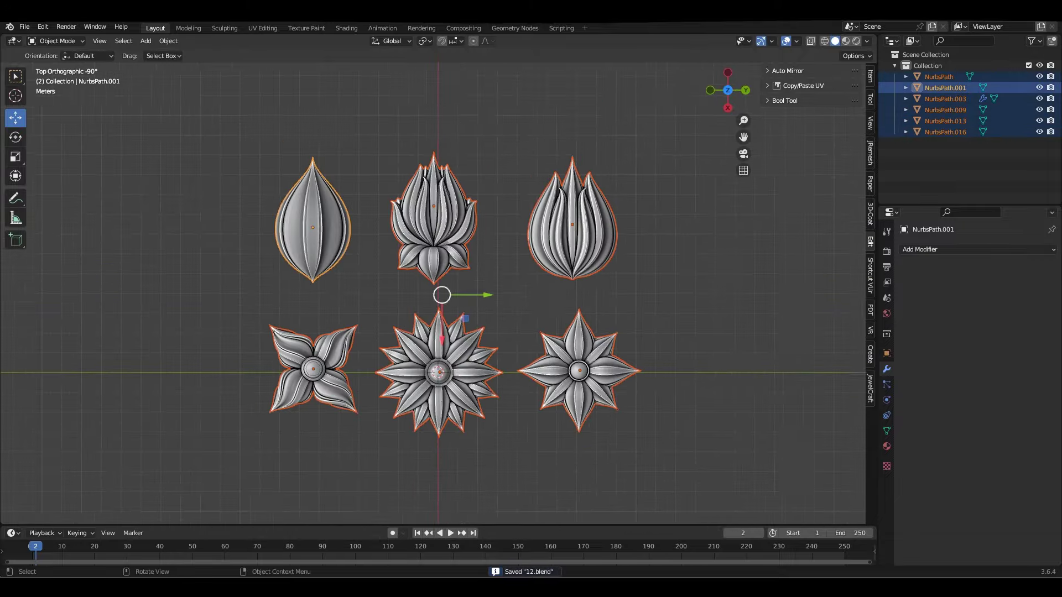
Shift the six flowers 3.7431 m along X and move into the Shading workspace.
key(g)
key(x)
key(Return)
key(ctrl+Page_Down)
key(ctrl+Page_Down)
key(ctrl+Page_Down)
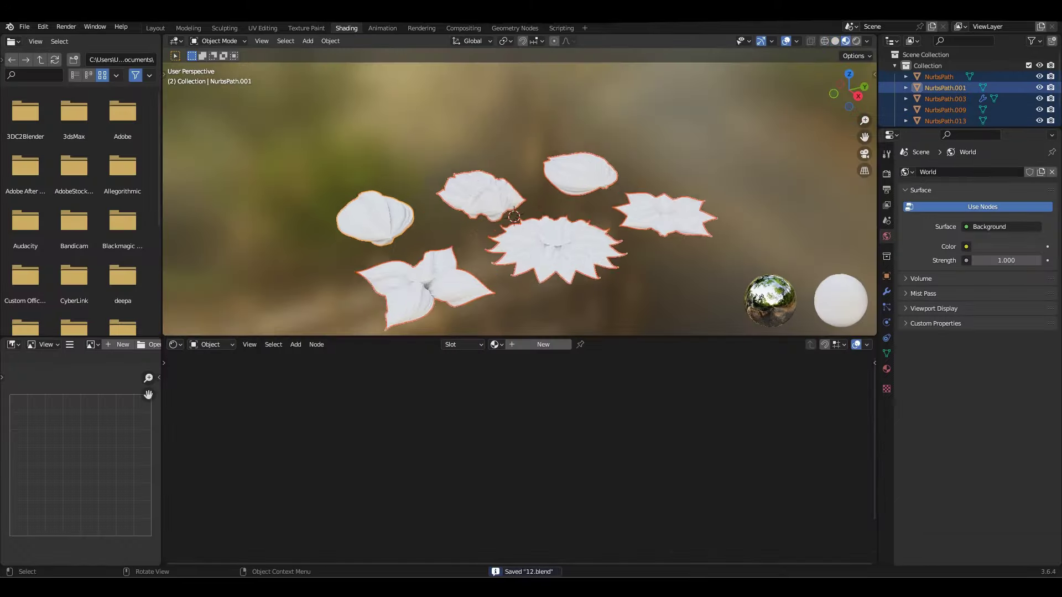
key(KP_7)
mouse_move(520, 199)
alt+middle_down()
mouse_move(520, 138)
mouse_move(520, 183)
alt+middle_up()
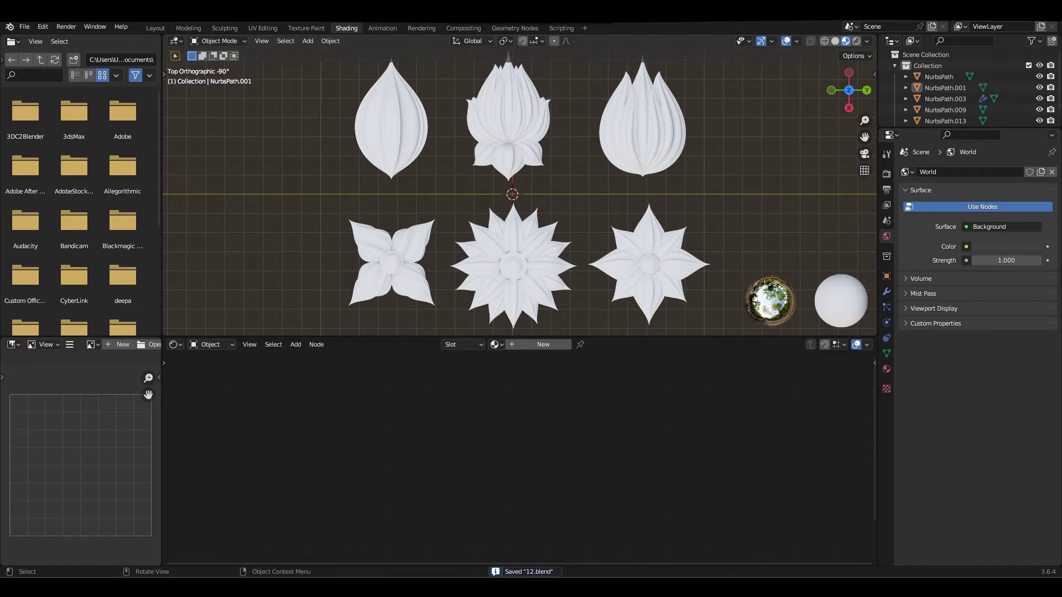
drag(520, 337, 520, 386)
Create Material.001 with a Gradient Texture and link it to all six flowers.
click(496, 393)
click(481, 420)
key(shift+a)
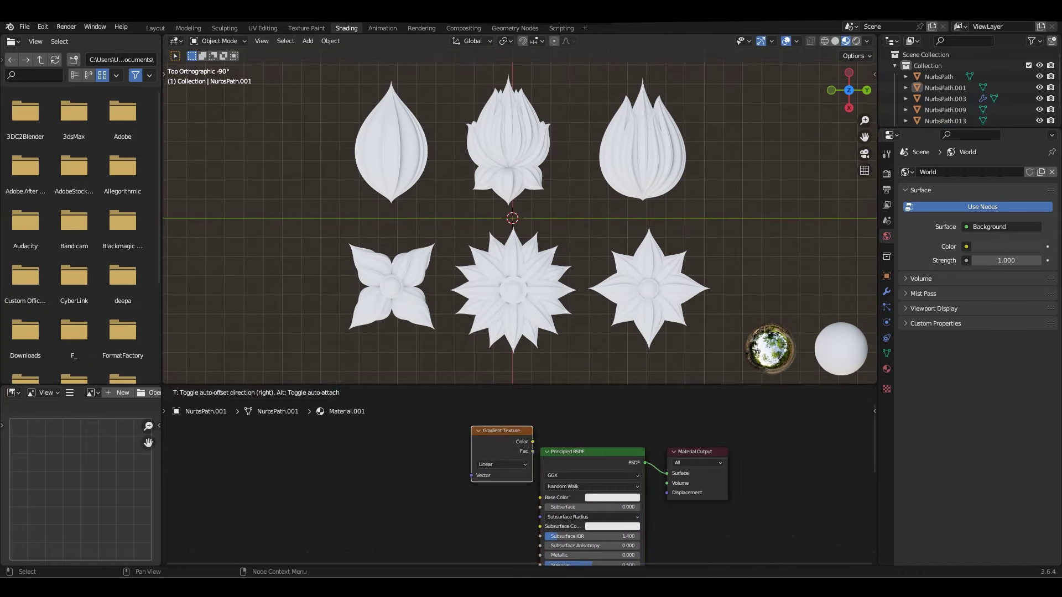
key(a)
key(ctrl+l)
click(576, 257)
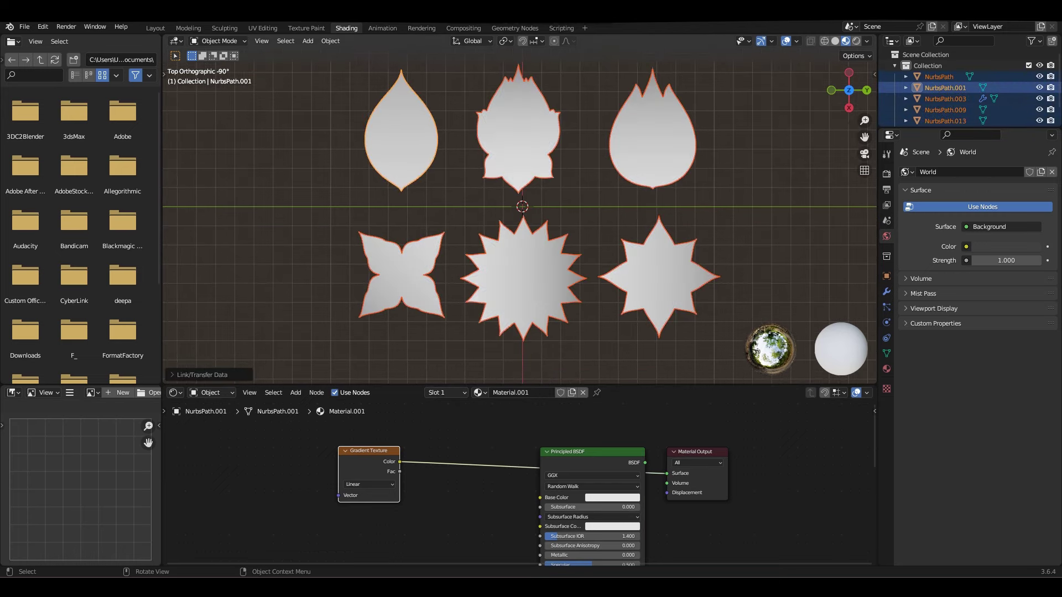
Drive the gradient with Object coordinates via Mapping and remove the Principled BSDF.
key(alt+a)
shift+middle_drag(512, 218, 539, 172)
key(ctrl+t)
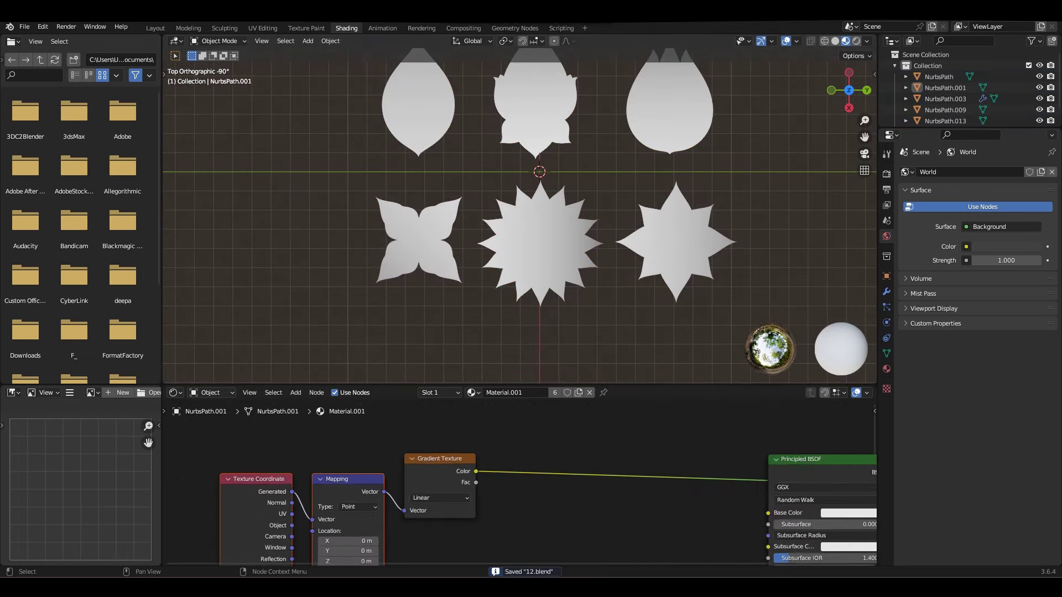
scroll(387, 476, up, 2)
drag(424, 453, 590, 426)
scroll(520, 481, down, 1)
key(x)
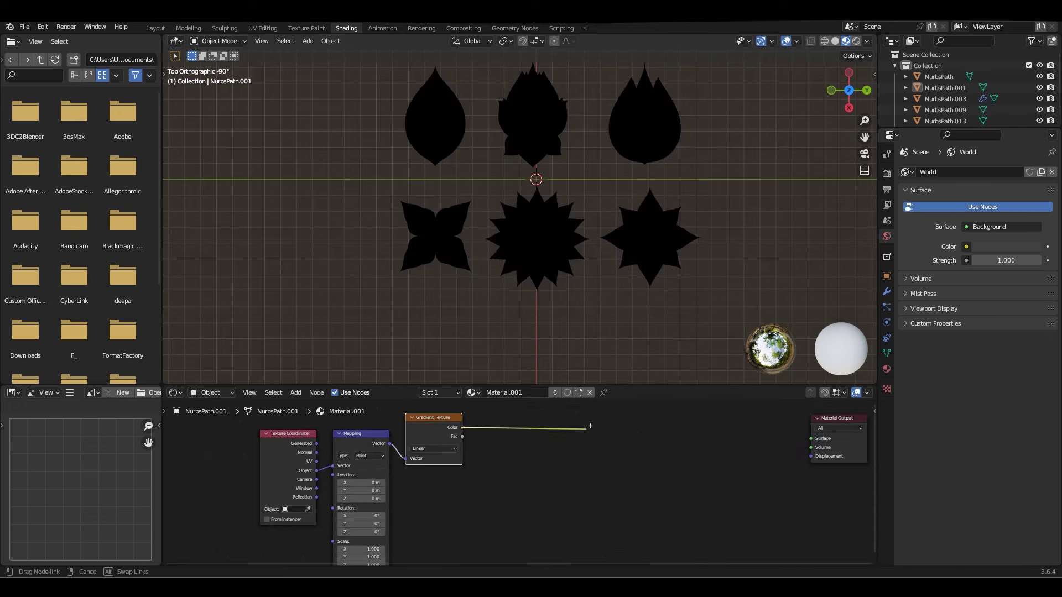
Add a Plain Axes empty to the scene and select it.
scroll(554, 471, up, 1)
scroll(514, 215, down, 1)
key(shift+a)
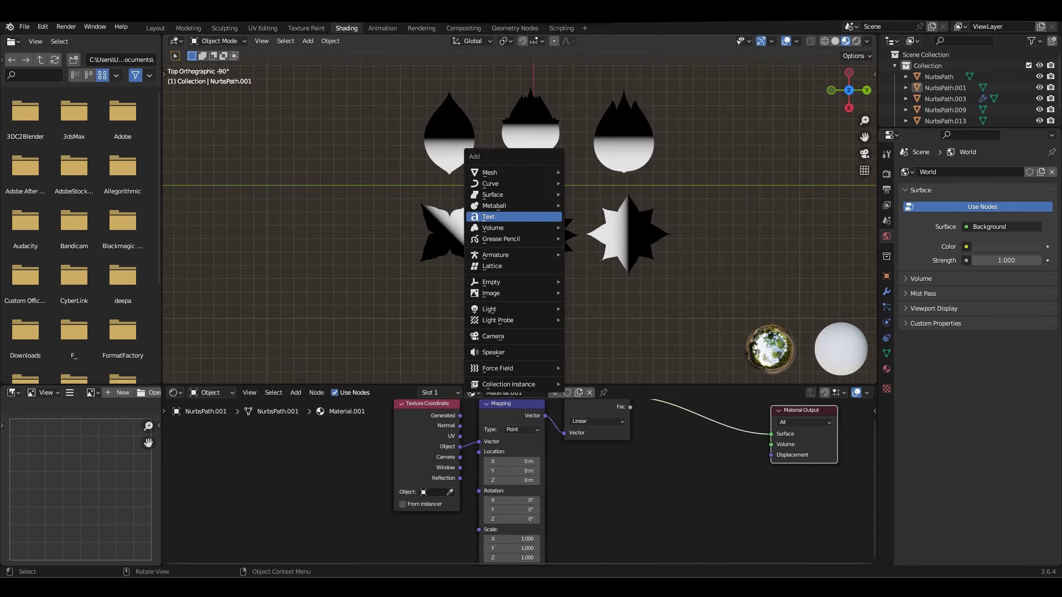
click(620, 281)
click(818, 369)
click(515, 238)
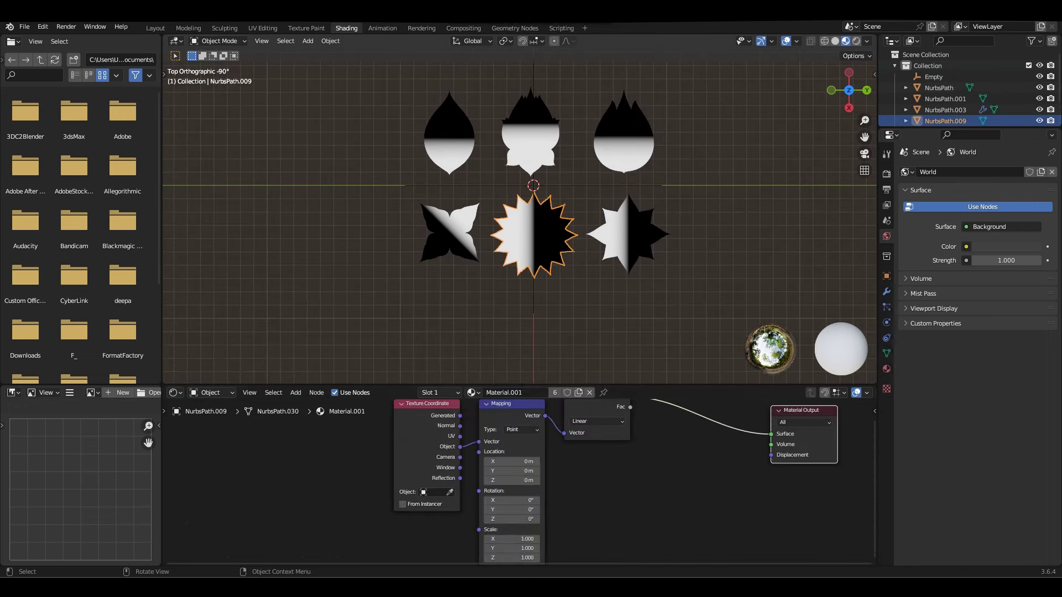
click(934, 77)
Rotate the Empty -90° and scale the six flowers into a tighter layout.
key(KP_1)
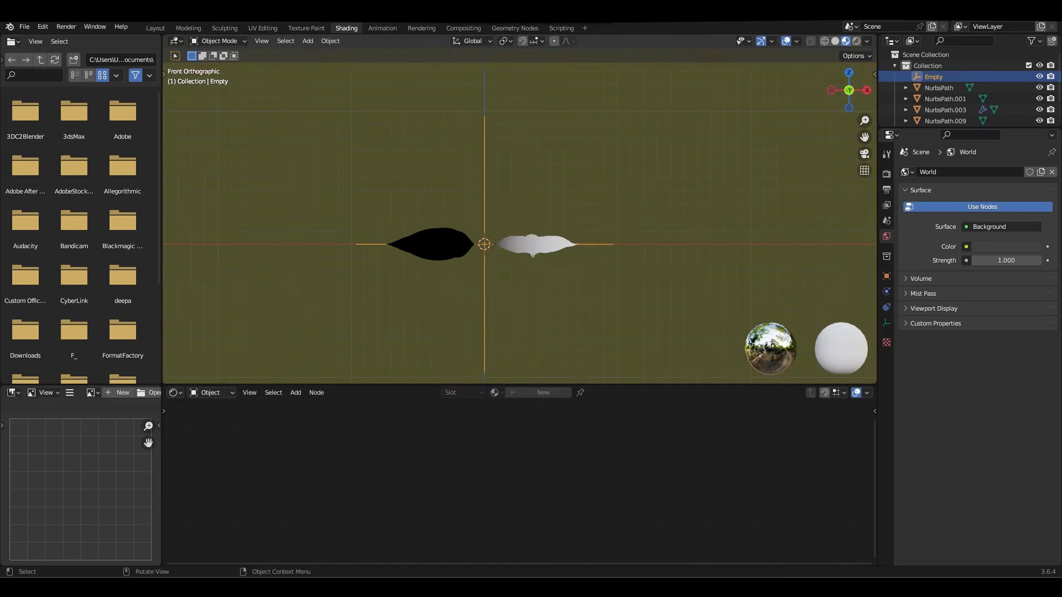
click(485, 129)
middle_drag(485, 128, 498, 233)
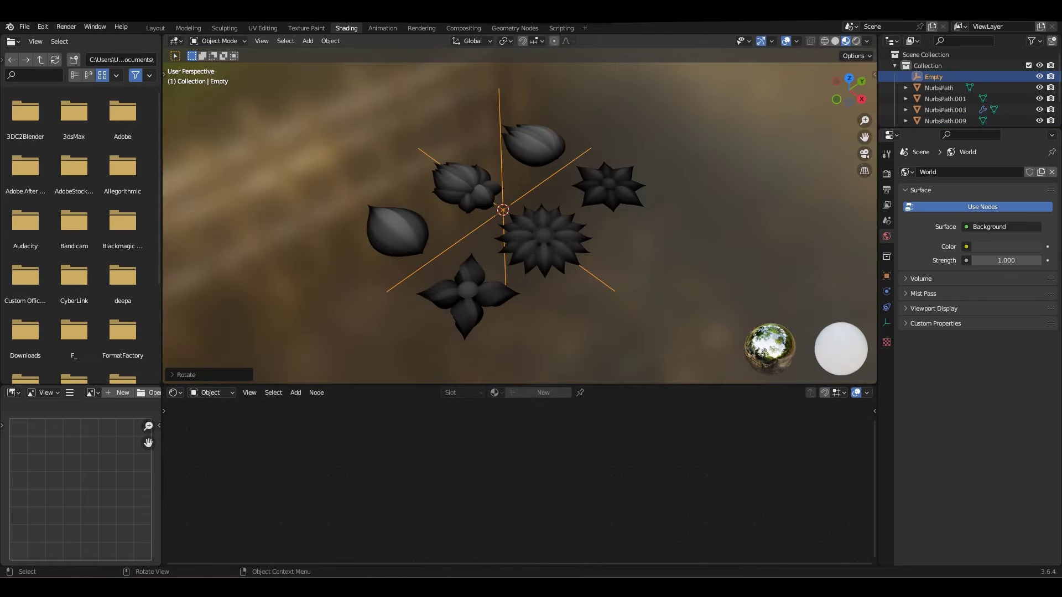
key(s)
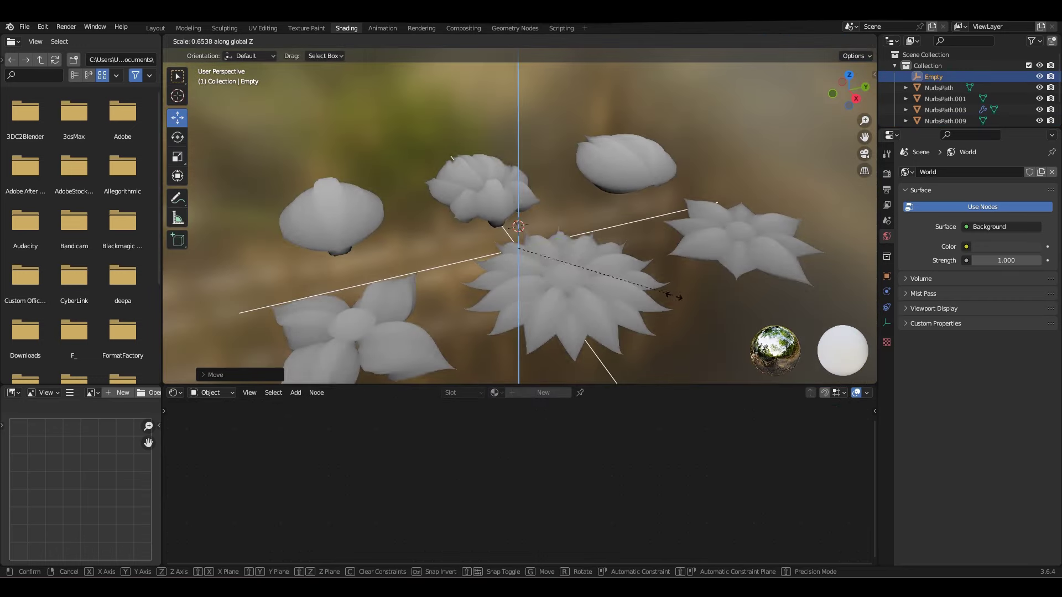
key(Return)
key(ctrl+KP_1)
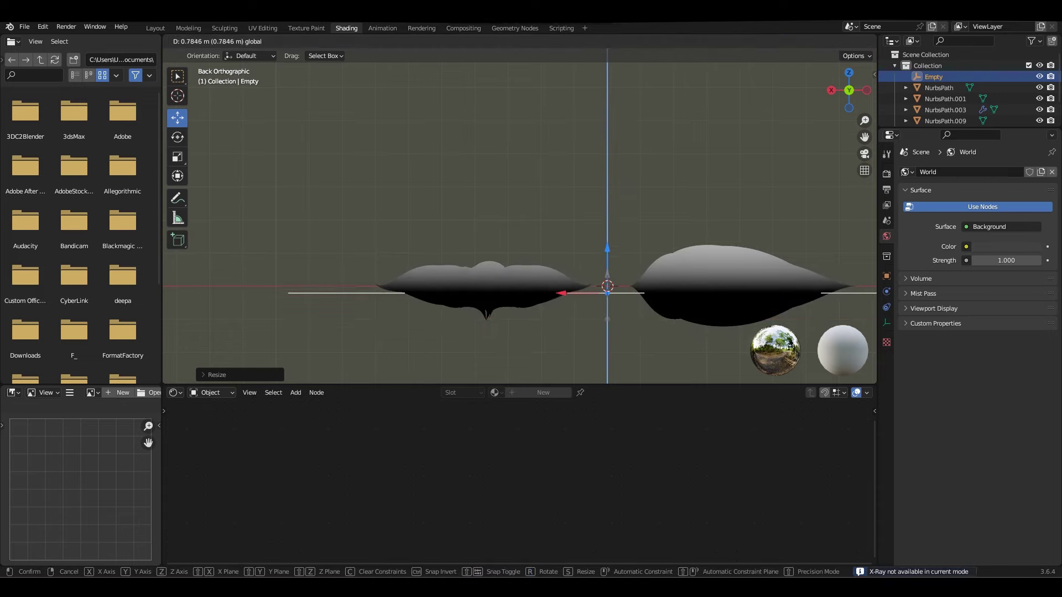
key(KP_7)
scroll(620, 278, up, 3)
key(ctrl+s)
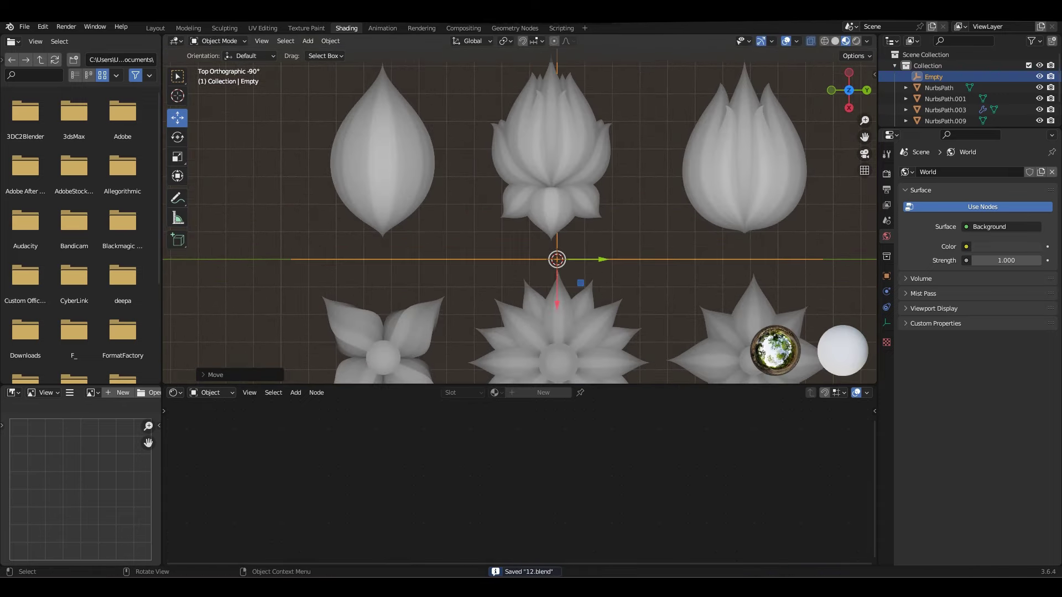
key(s)
key(Return)
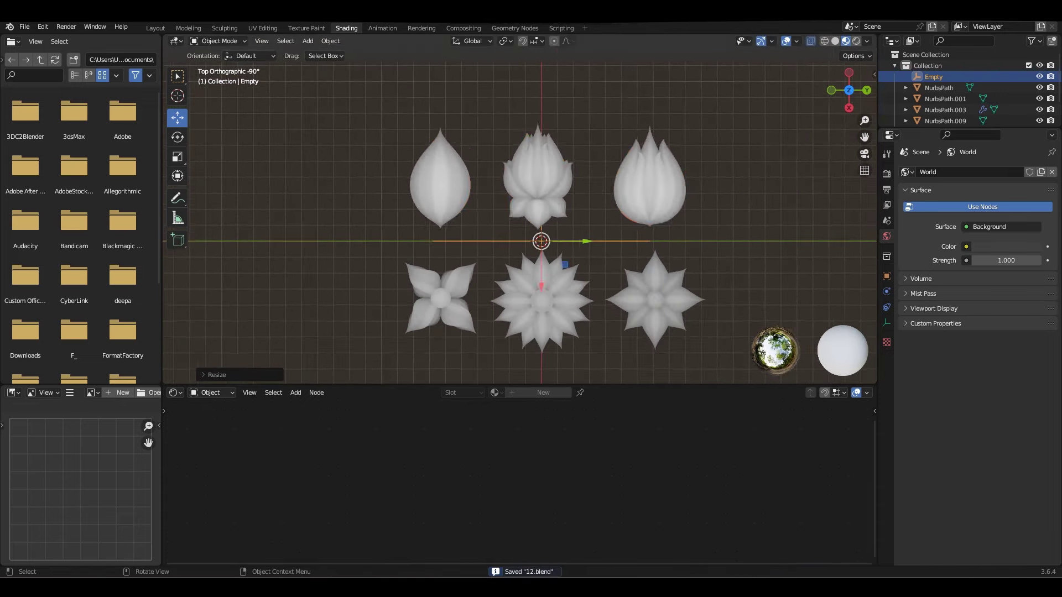
Select the Empty and scale the flowers' depth along Z.
key(shift+b)
drag(351, 232, 730, 308)
middle_drag(520, 222, 553, 183)
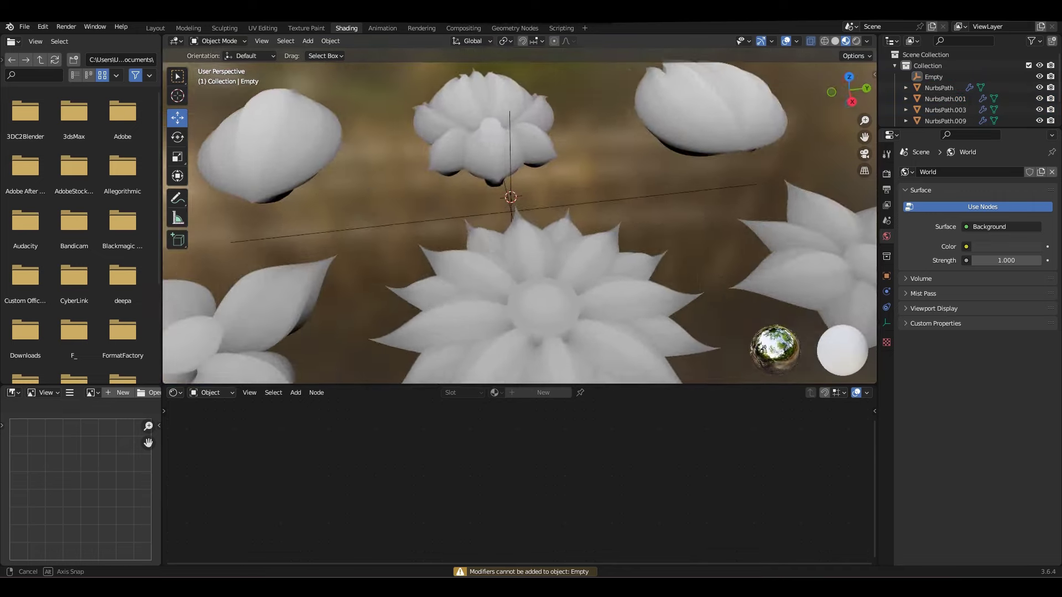
click(446, 232)
key(s)
key(z)
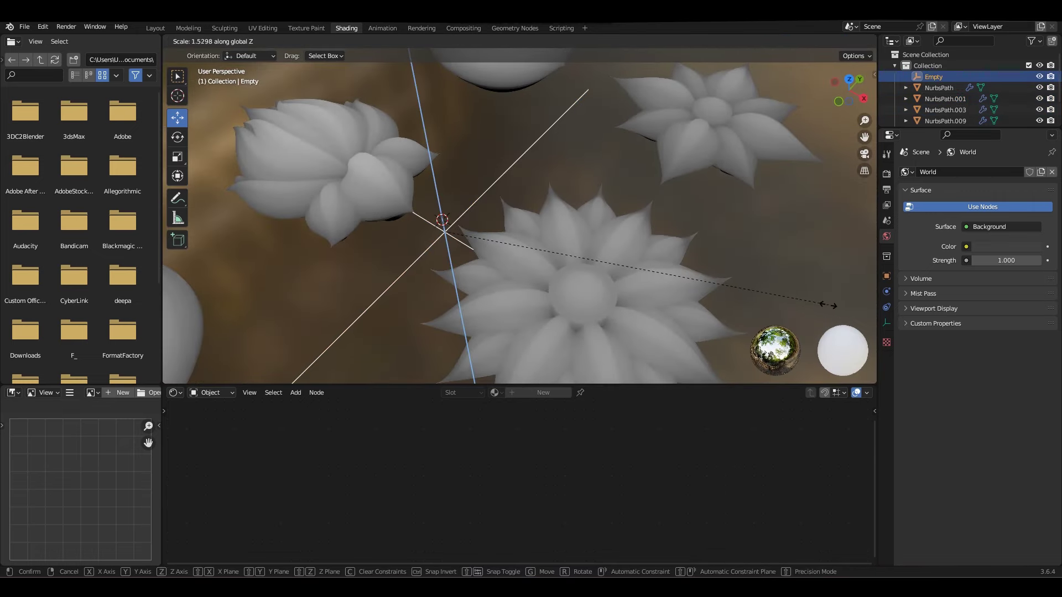
key(Return)
Nudge the Empty into place and save the file.
key(g)
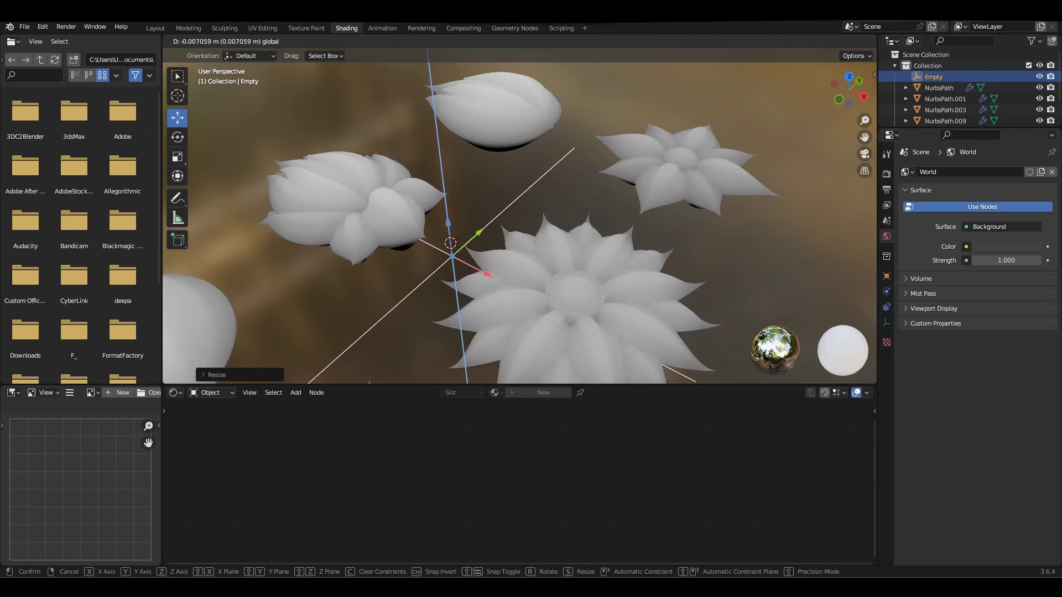
middle_drag(520, 222, 520, 166)
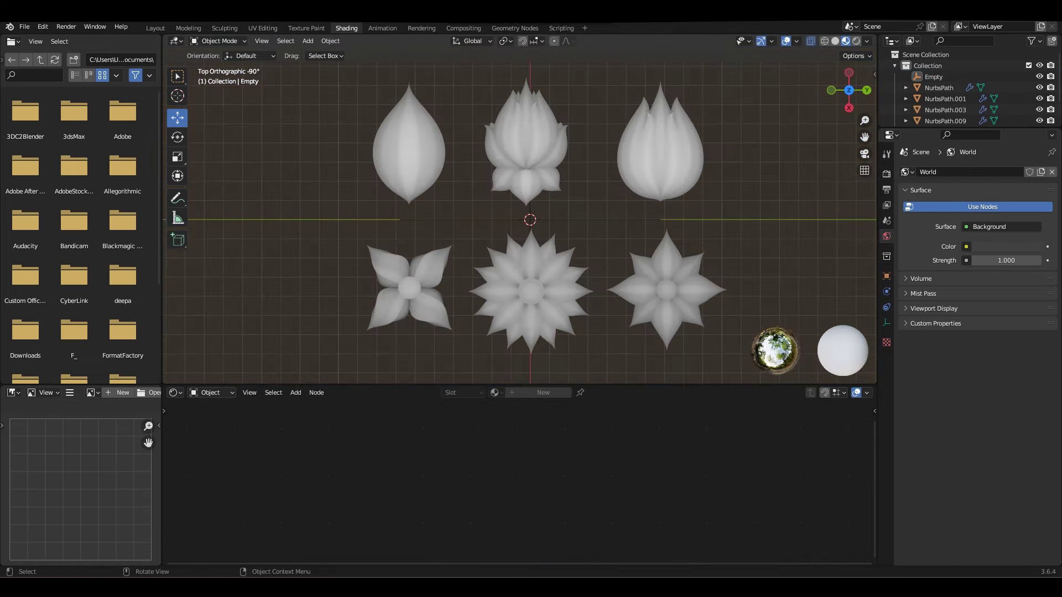
key(ctrl+s)
scroll(520, 222, up, 5)
middle_drag(520, 221, 498, 183)
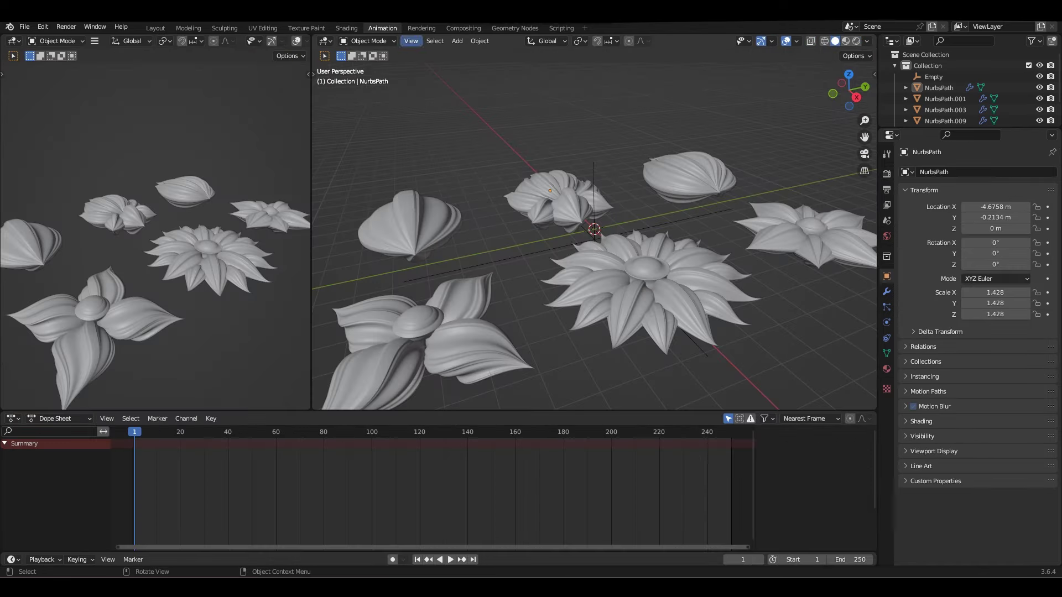
Add a camera and set a square 4000 × 4000 px output resolution.
key(shift+a)
click(485, 360)
key(KP_3)
key(KP_7)
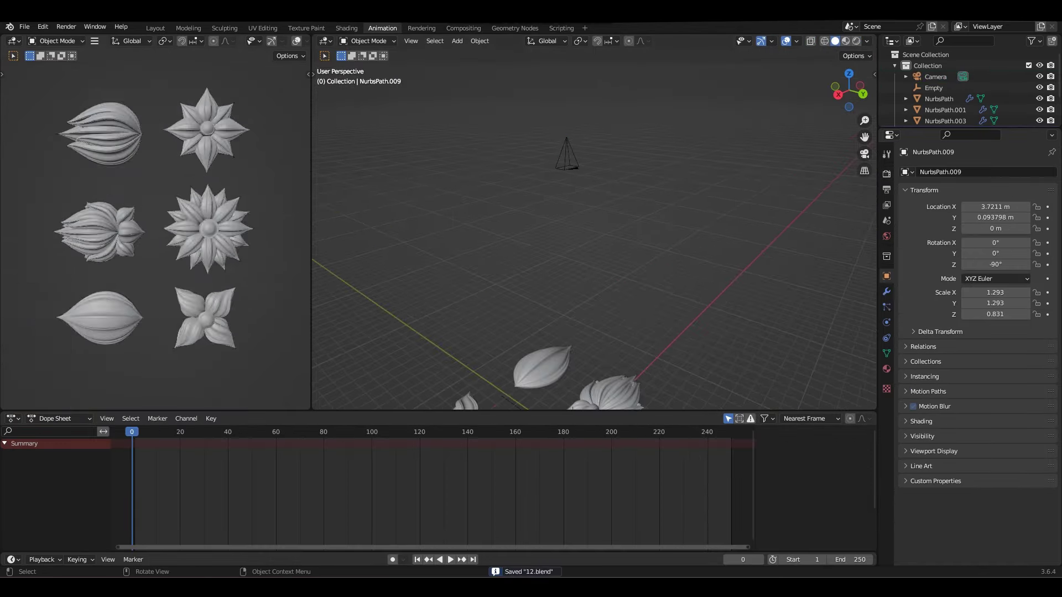
click(887, 322)
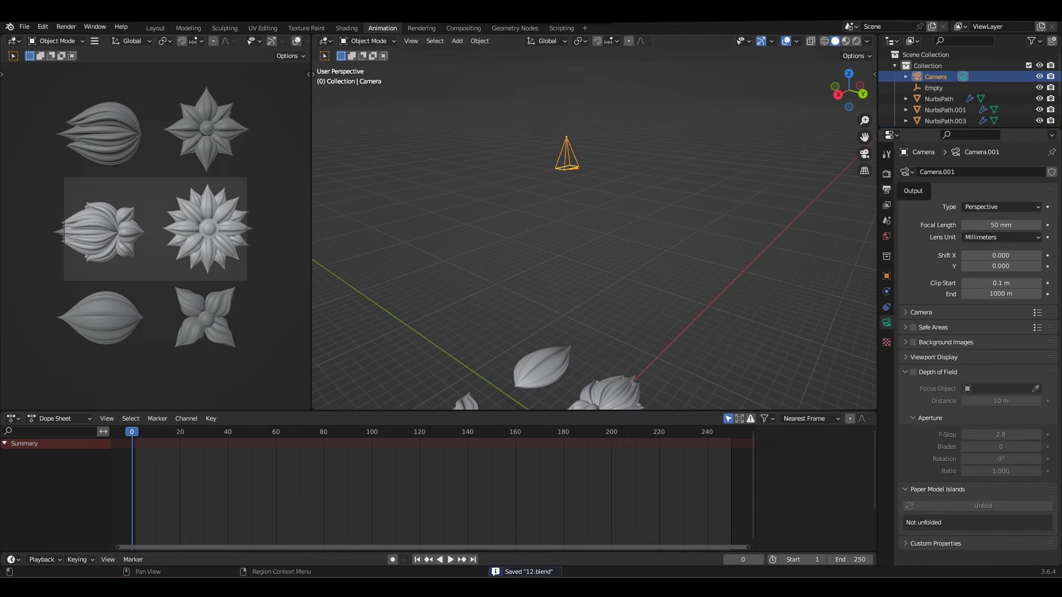
click(887, 190)
text(4000)
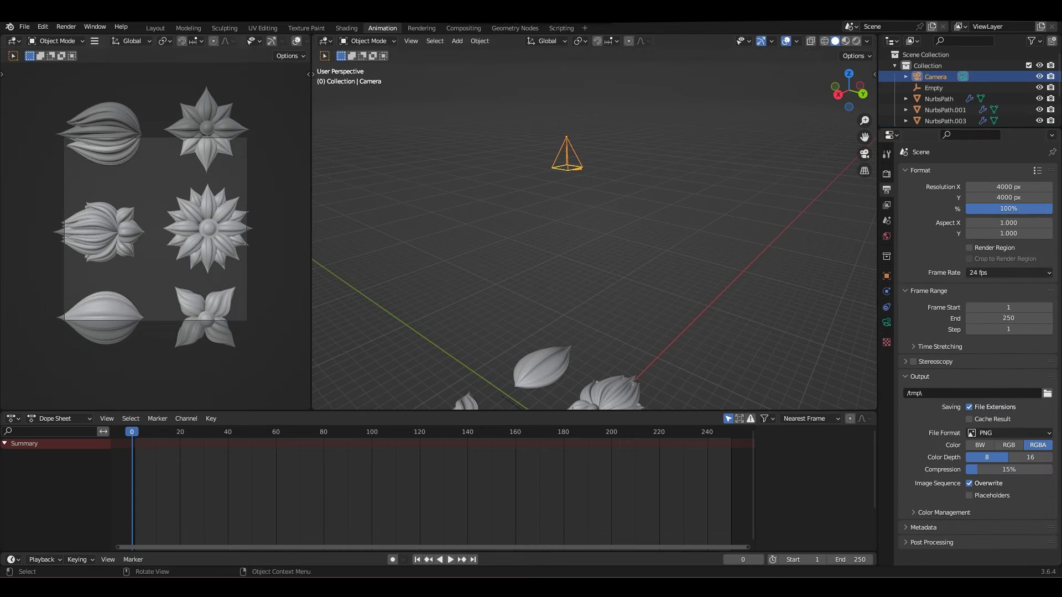
scroll(155, 230, up, 1)
Make the camera orthographic and rotate it -90° to line up with the flower rows.
click(887, 322)
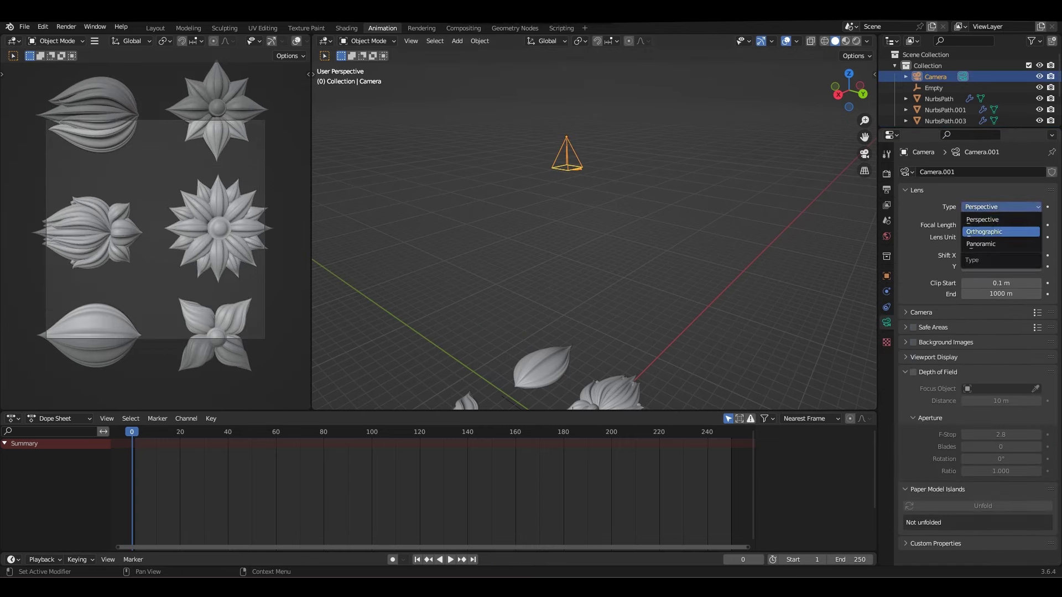
click(985, 231)
key(KP_7)
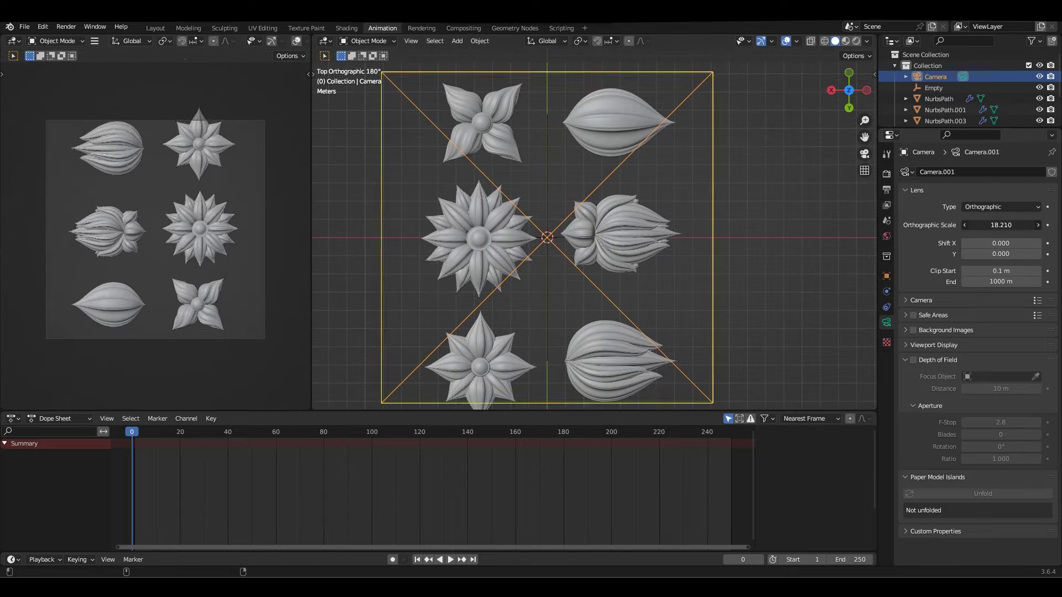
key(r)
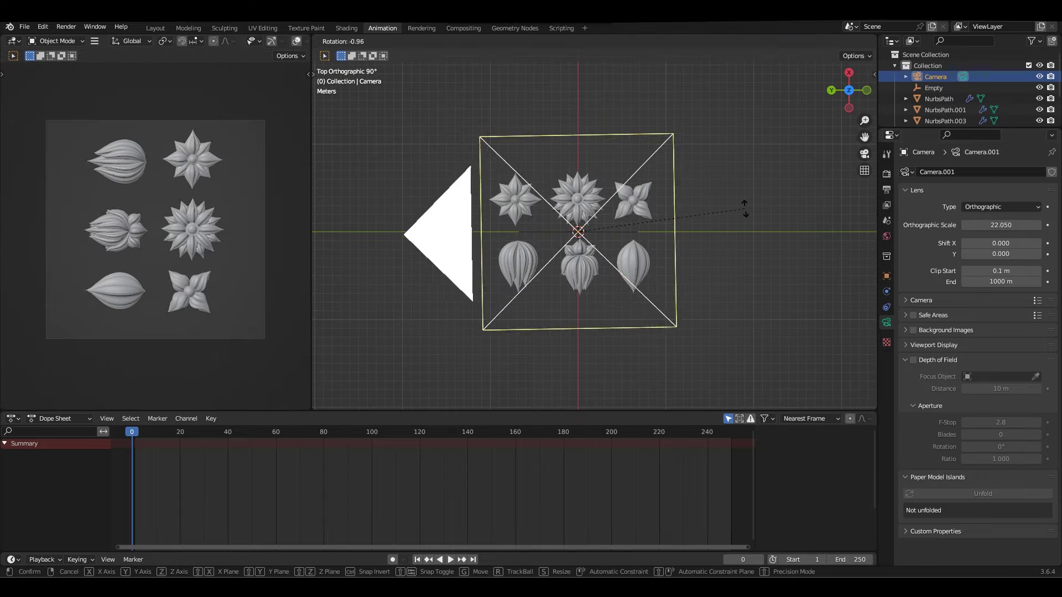
right_click(745, 208)
text(r90)
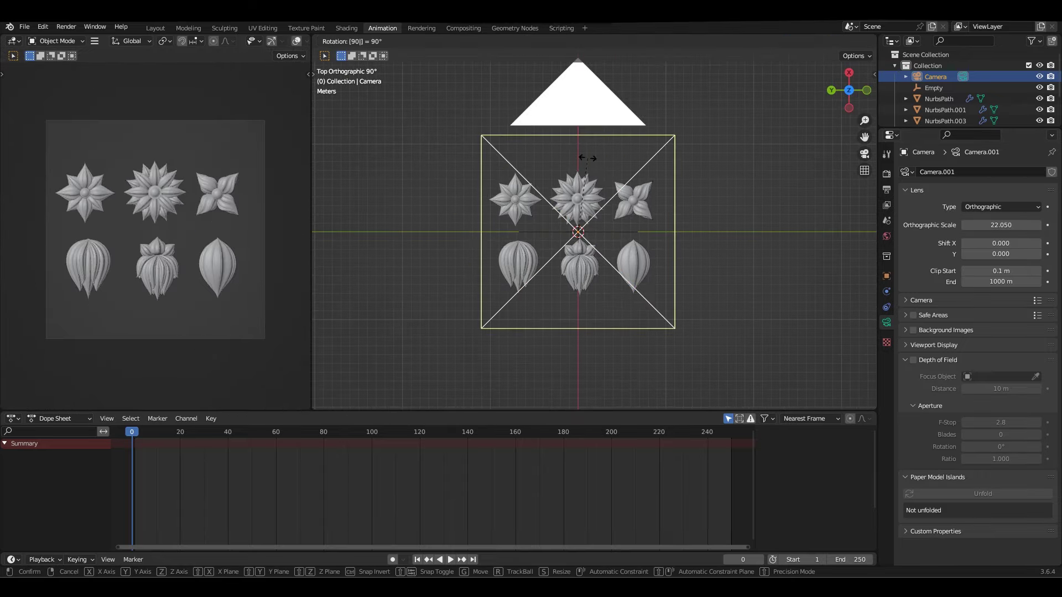
key(minus)
key(Return)
Move the camera over the flowers and tighten its orthographic scale to frame them.
scroll(587, 158, up, 2)
shift+middle_drag(587, 158, 587, 146)
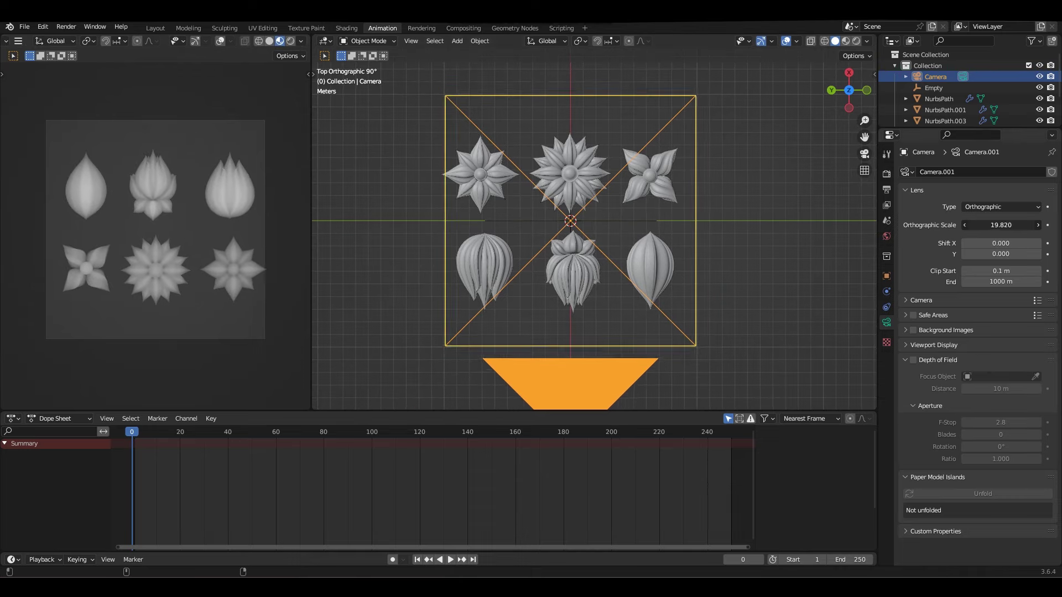
scroll(598, 233, up, 2)
key(g)
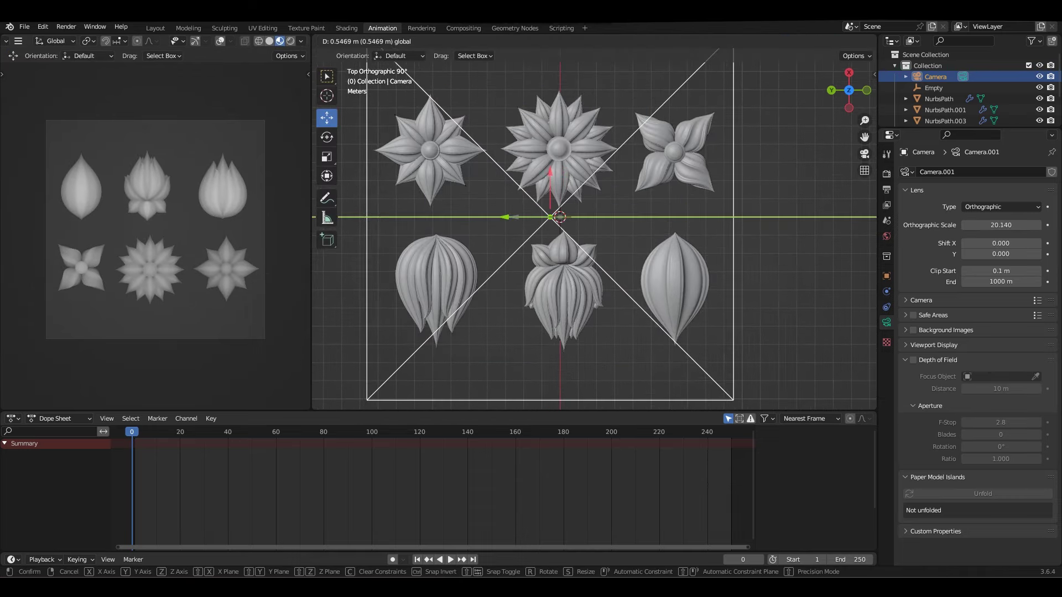
drag(1001, 225, 979, 225)
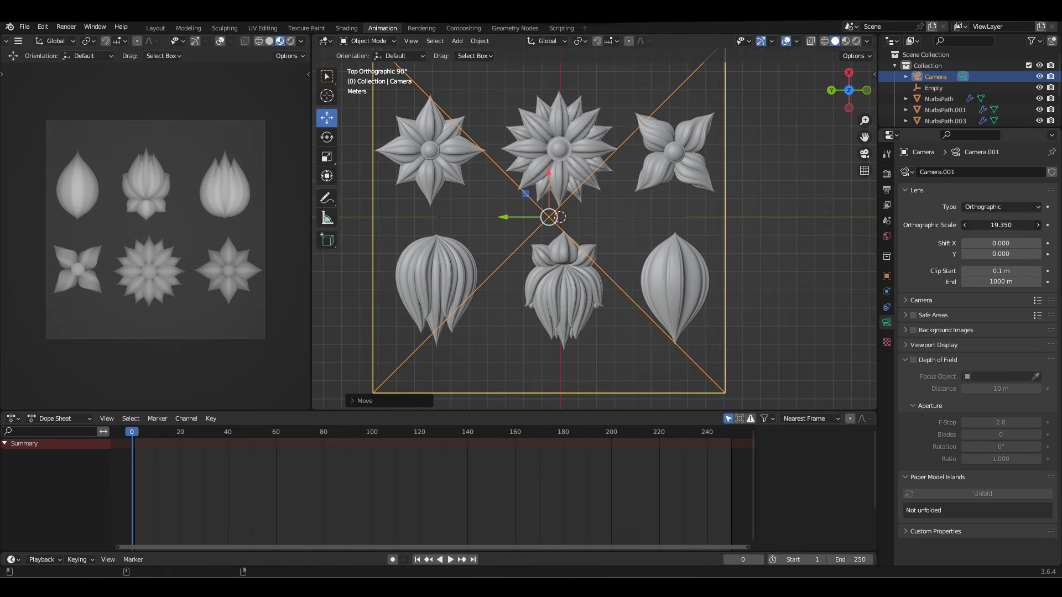
Set render max samples to 8 and render the camera view.
click(887, 173)
click(1011, 199)
click(887, 190)
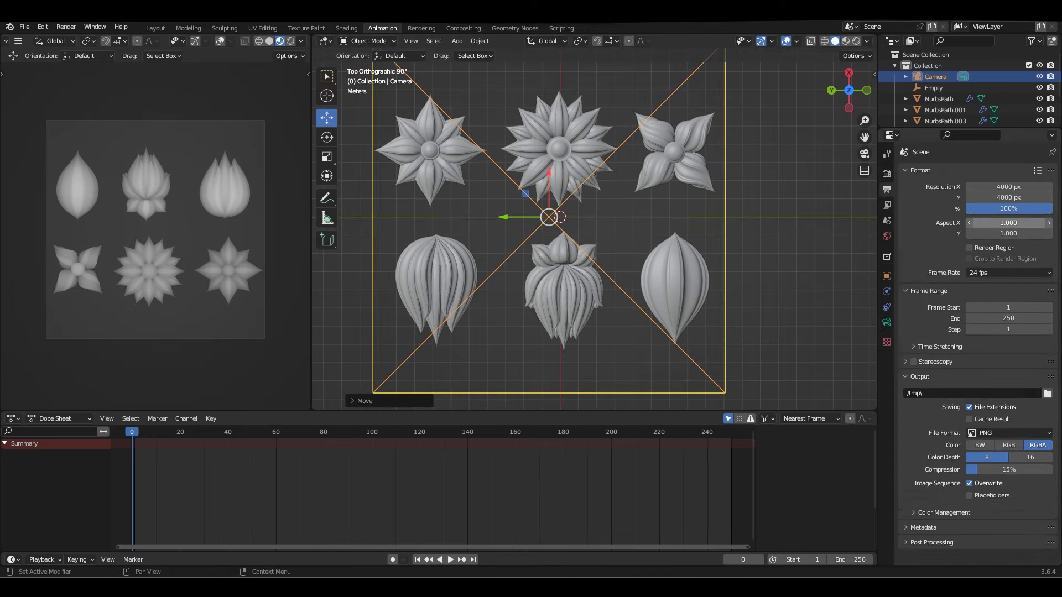
click(886, 174)
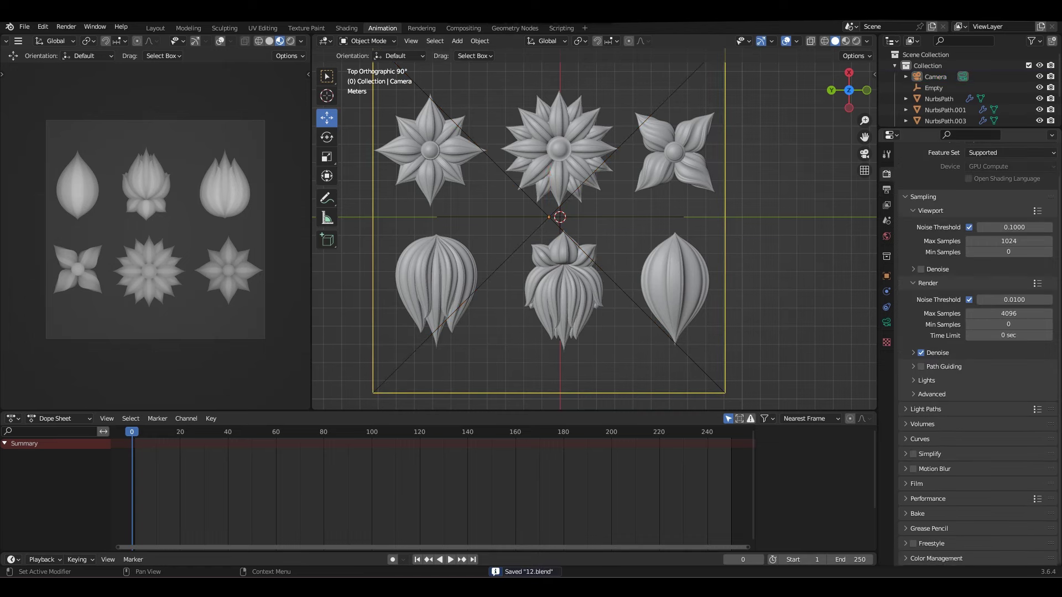
scroll(974, 277, down, 2)
click(916, 418)
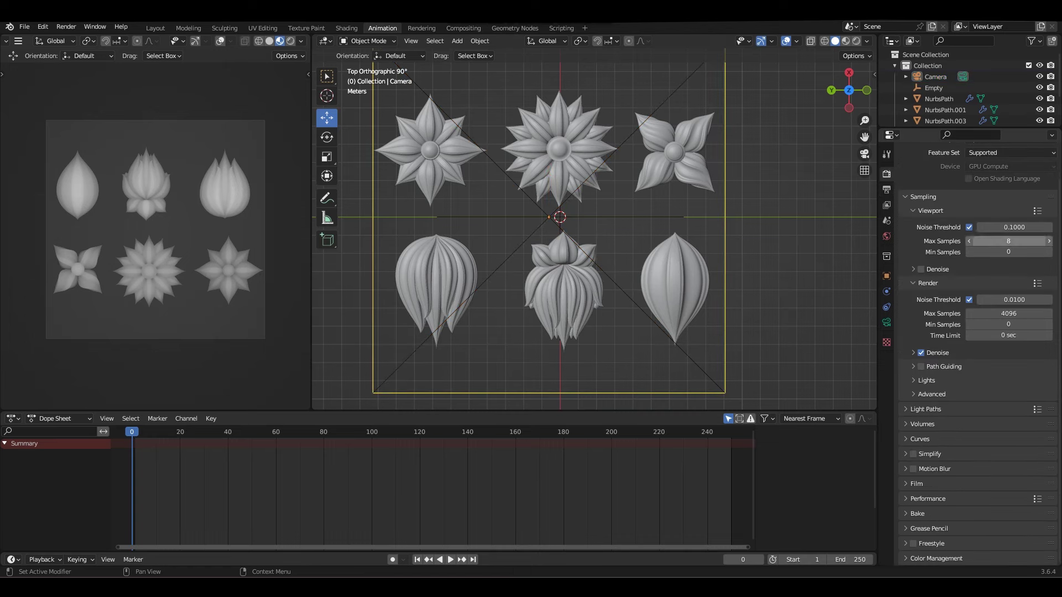
scroll(1009, 274, up, 2)
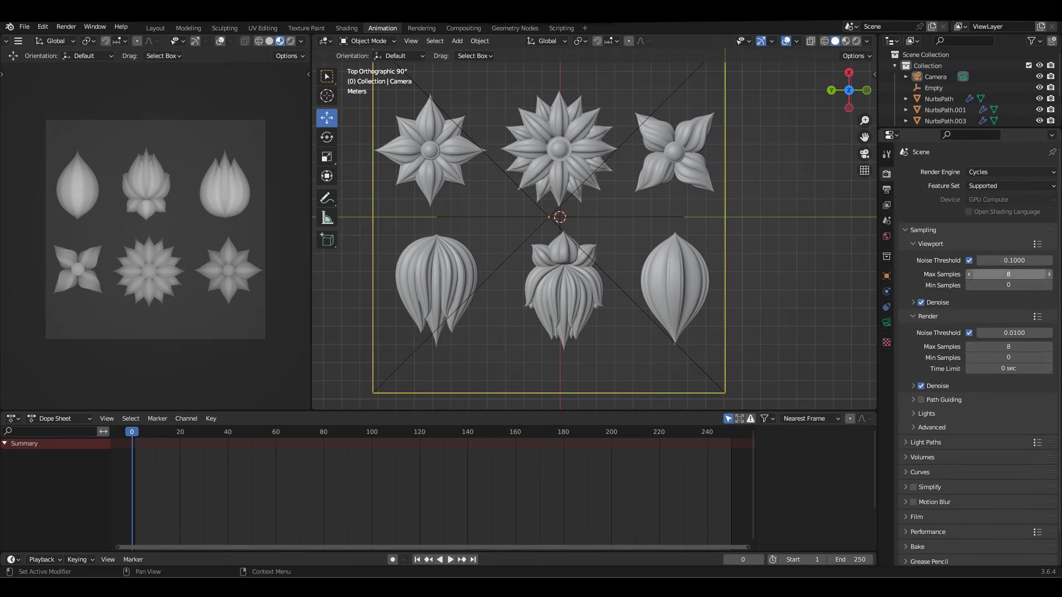
key(F12)
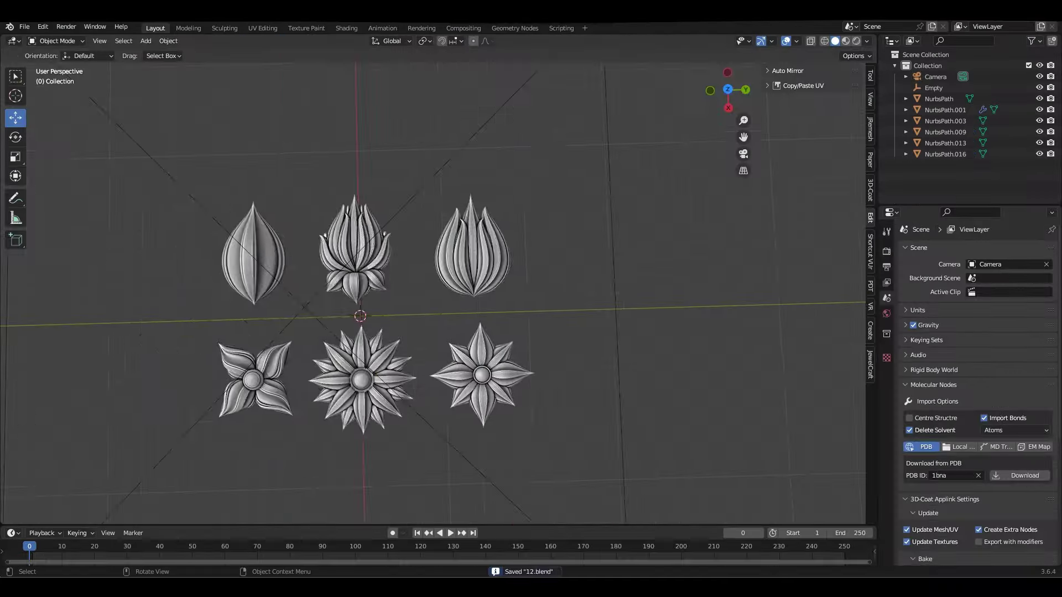
Add a plane, apply its transforms, subdivide it with 10 cuts and set origin to geometry.
key(shift+a)
click(498, 200)
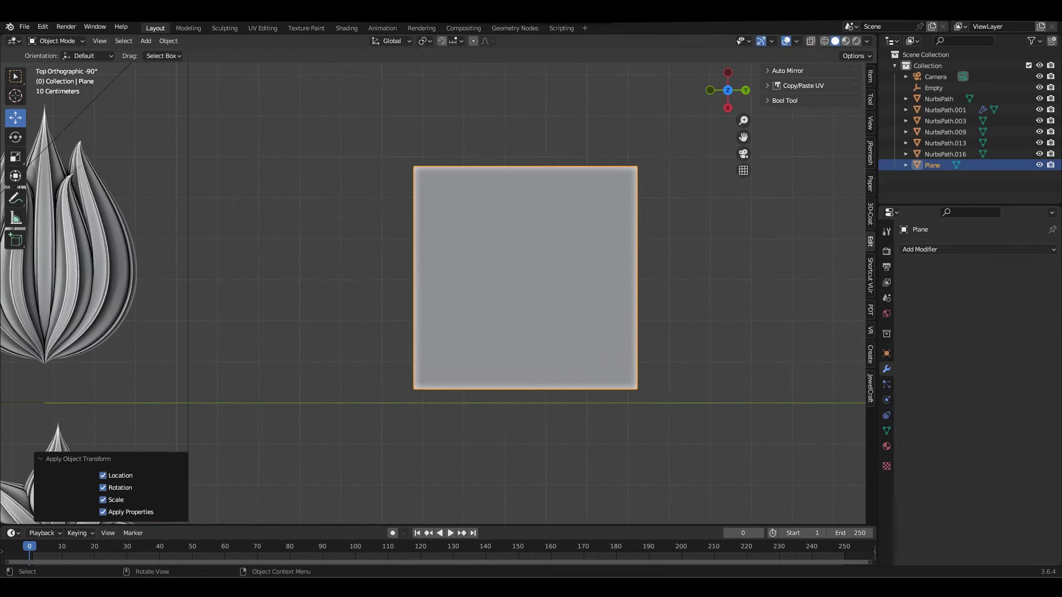
right_click(470, 266)
click(592, 339)
key(Tab)
right_click(482, 215)
click(509, 238)
key(Tab)
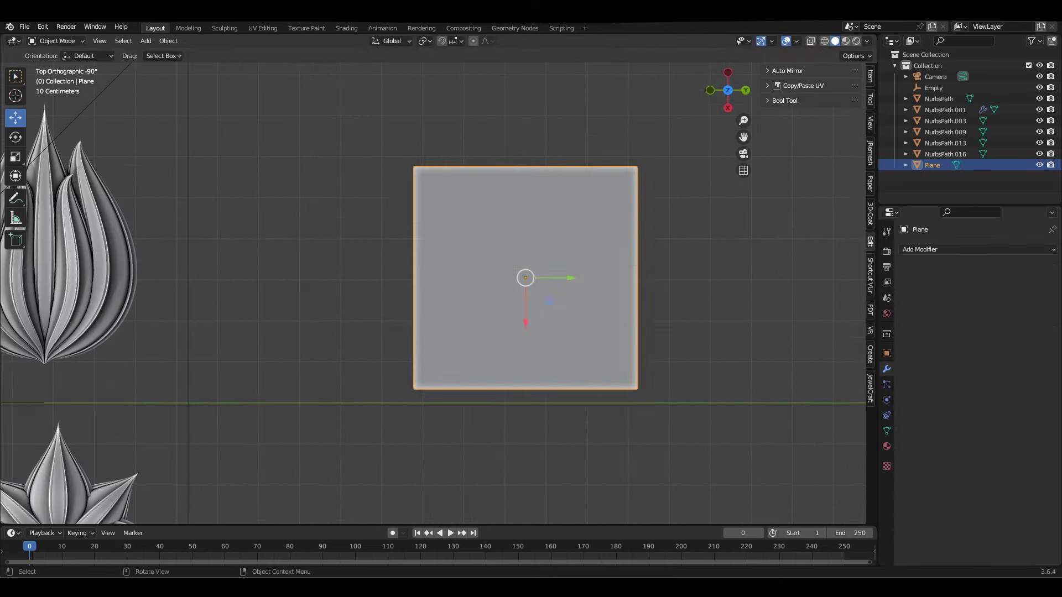
right_click(580, 269)
click(680, 278)
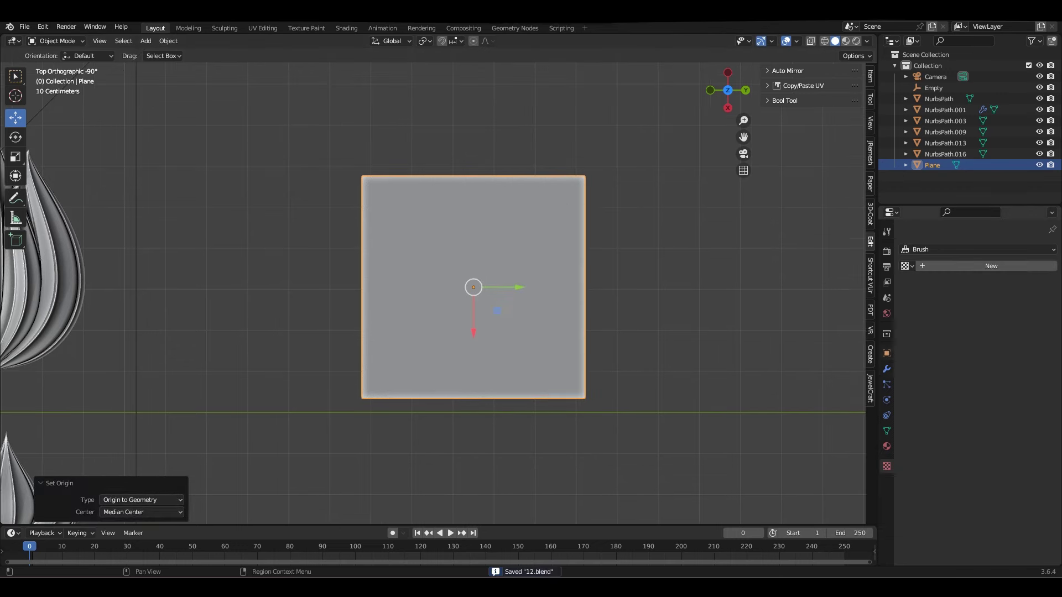
Add an Array along X and a duplicate Array along Y with 2 copies, both offset 1.3.
click(920, 249)
click(830, 280)
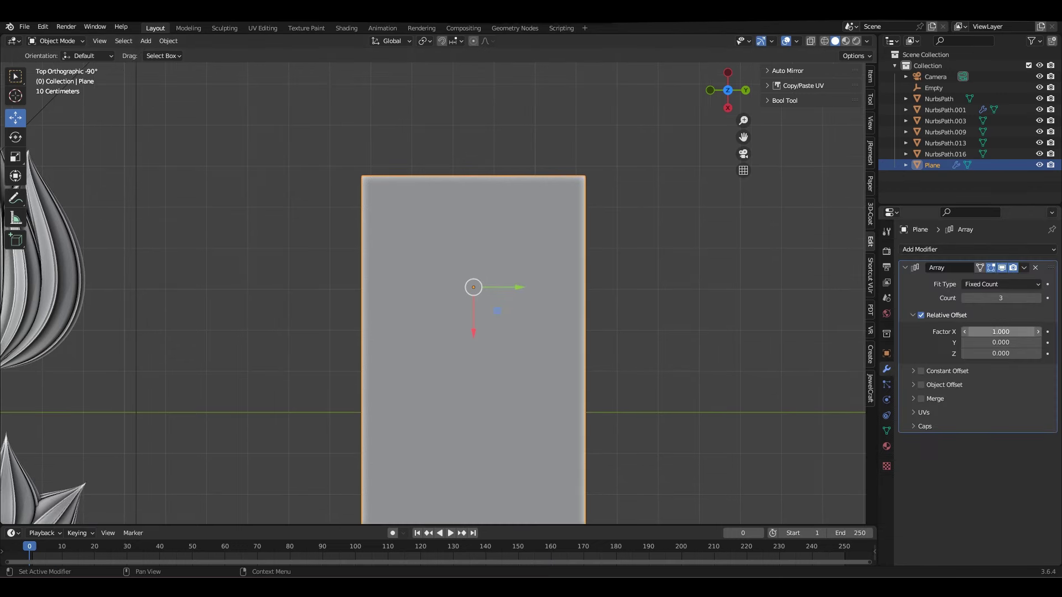
drag(1001, 331, 990, 332)
scroll(387, 221, down, 3)
key(shift+d)
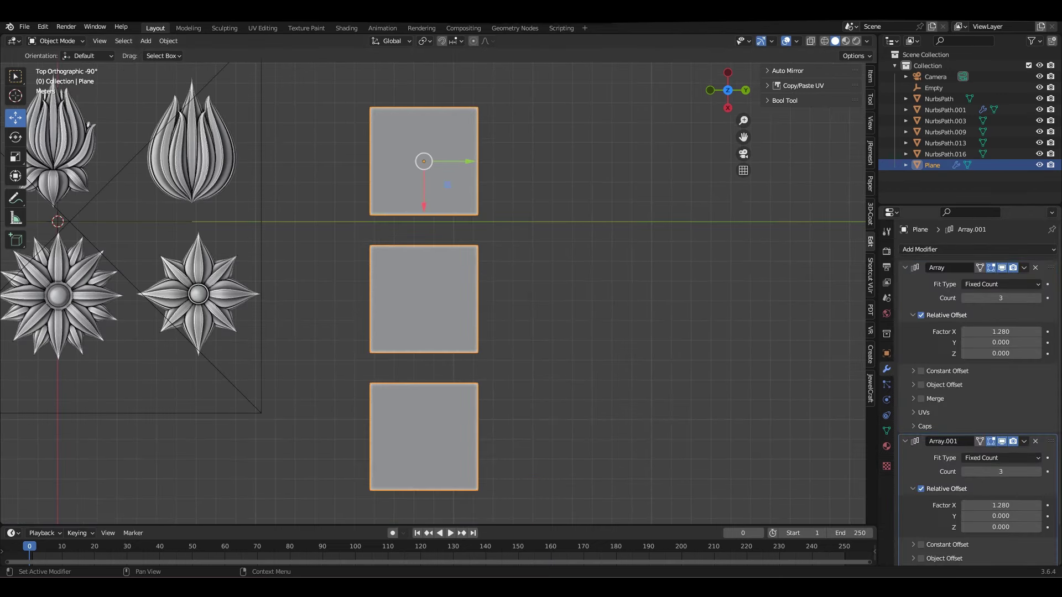
text(0)
key(Return)
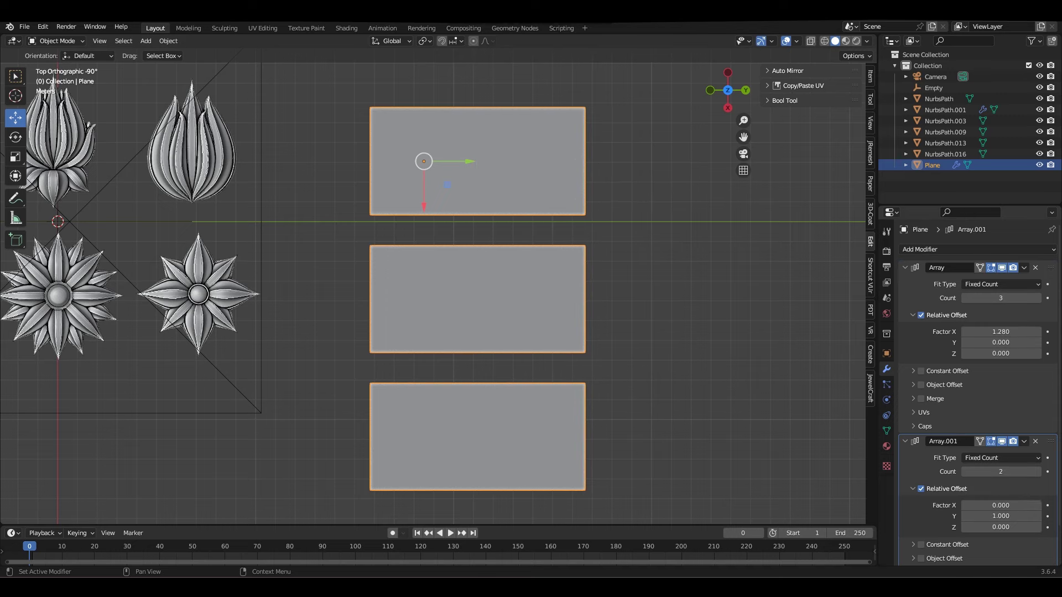
click(966, 299)
double_click(1001, 331)
text(1.300)
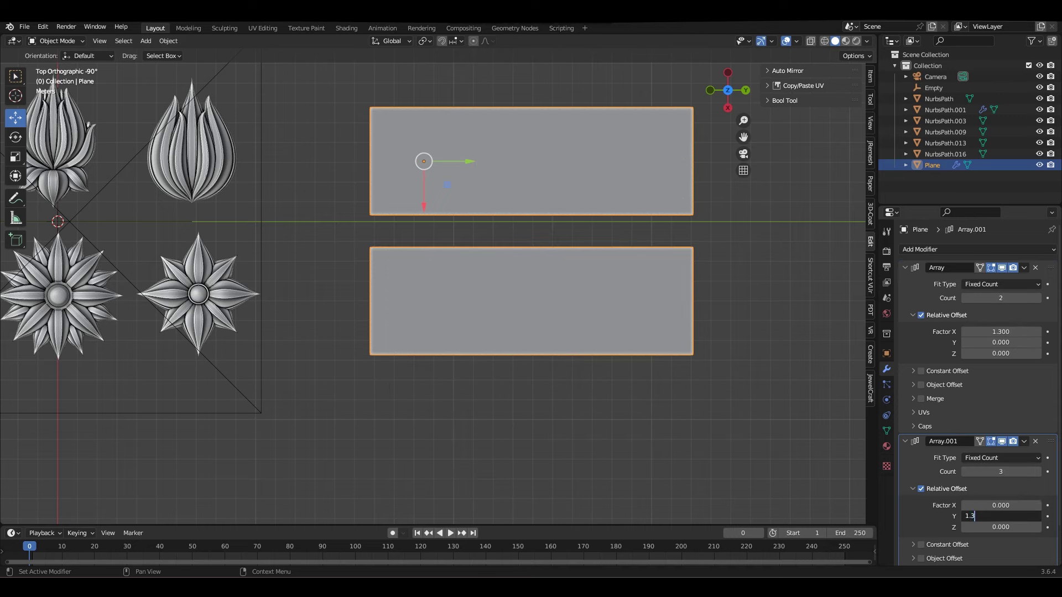
key(Return)
Save, apply both array modifiers, and shift the six squares by -0.675 m.
shift+middle_drag(433, 221, 397, 266)
key(ctrl+s)
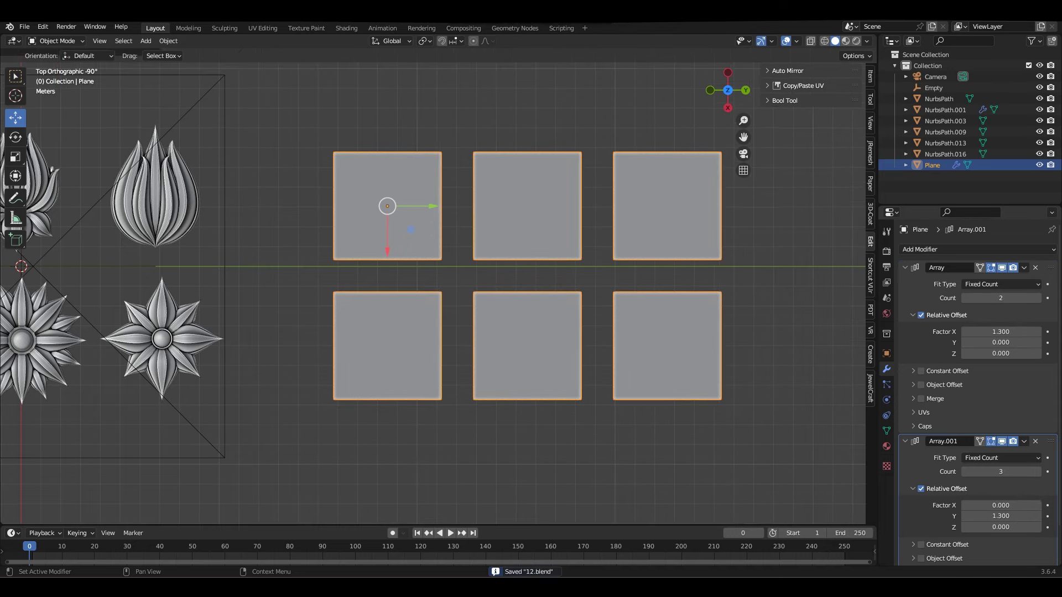
click(979, 281)
key(ctrl+a)
scroll(434, 292, down, 2)
scroll(433, 292, up, 3)
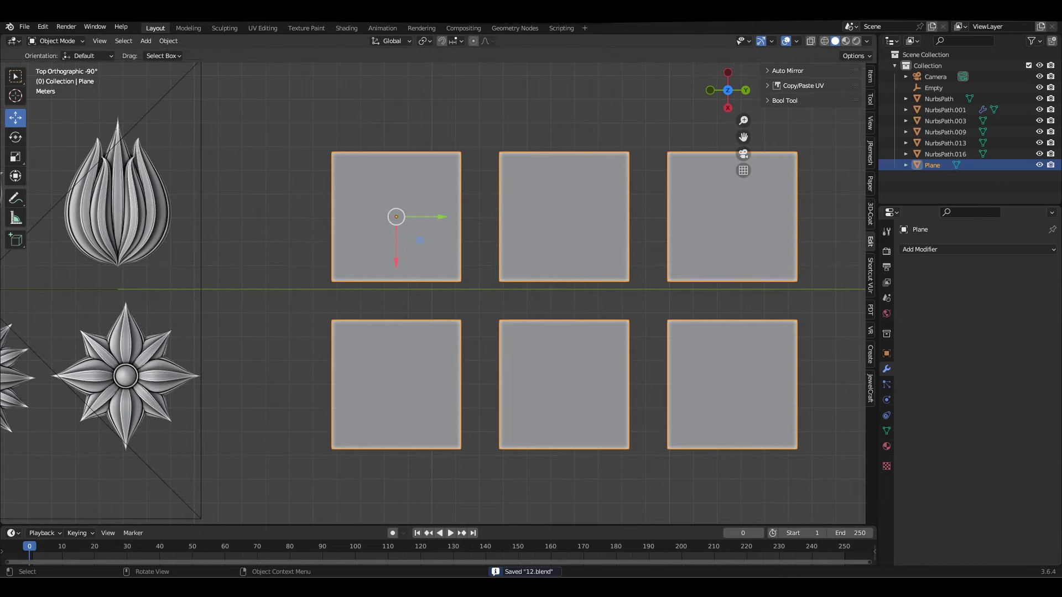
drag(396, 252, 396, 236)
Set the origin to the centre of the six squares and hide all other objects.
key(ctrl+alt+shift+c)
right_click(636, 222)
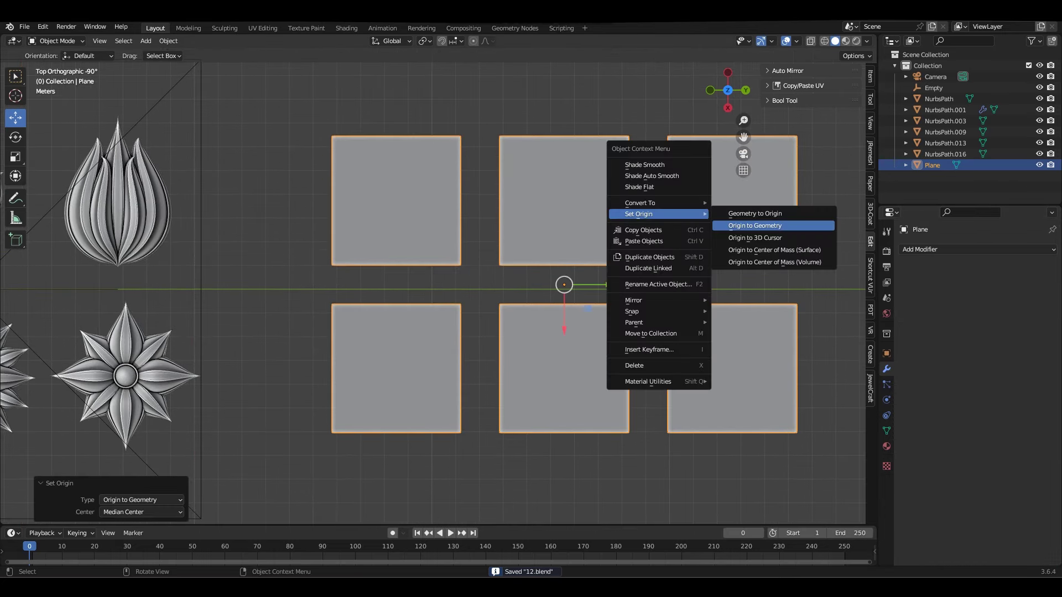
click(769, 226)
key(shift+h)
key(Home)
click(920, 249)
Replace an accidental Decimate with a Multires modifier subdivided to level 6.
click(847, 353)
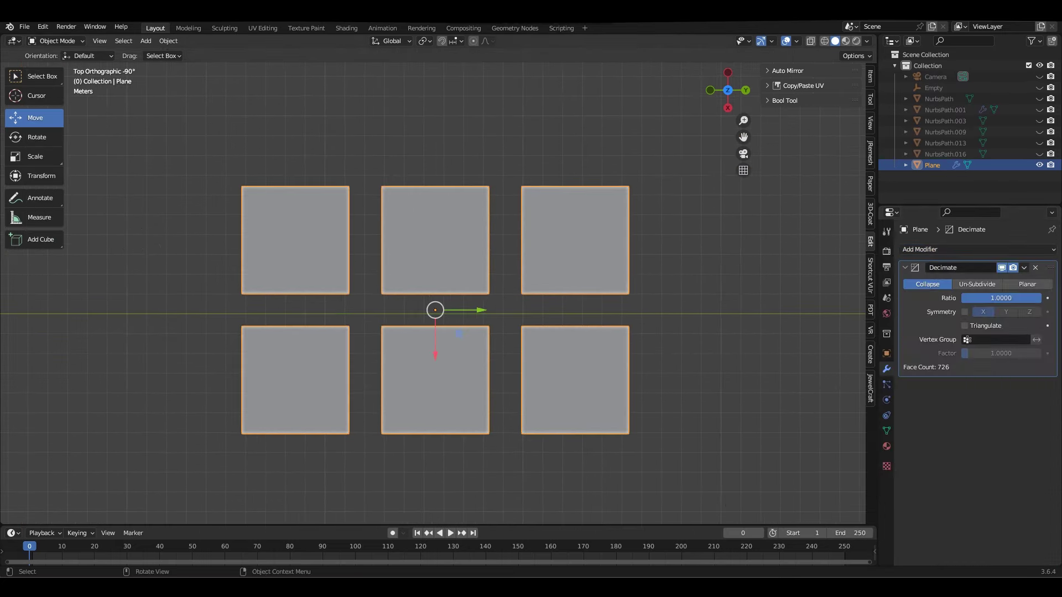
key(ctrl+z)
click(977, 250)
click(845, 390)
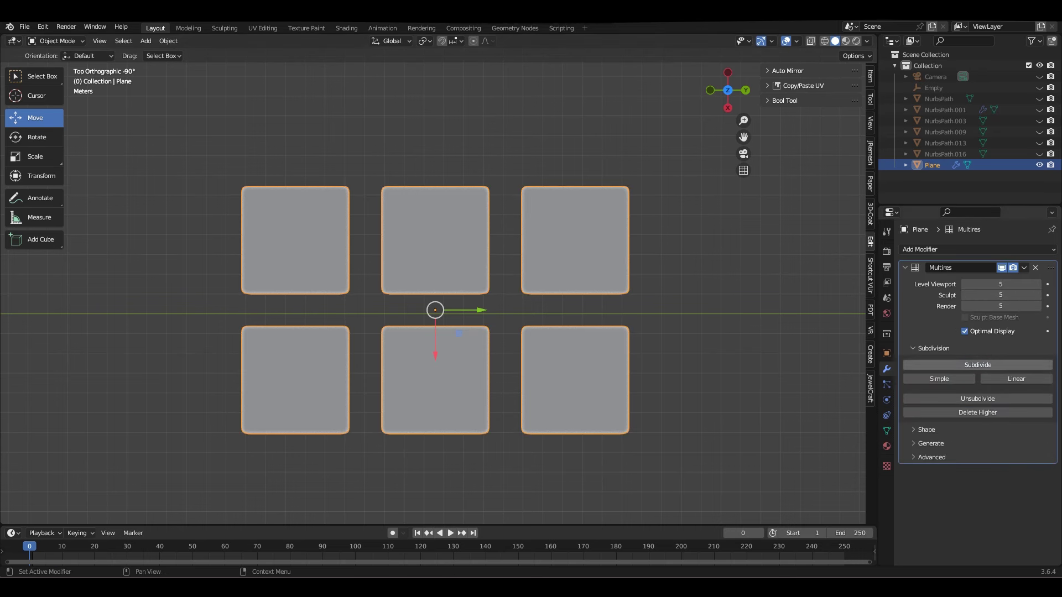
scroll(434, 312, down, 2)
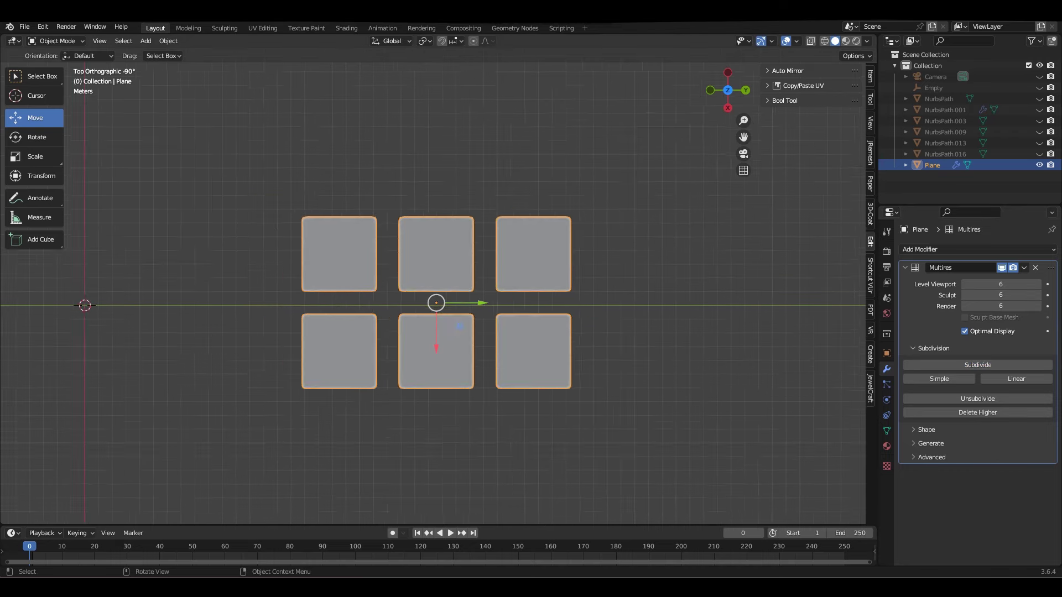
scroll(435, 312, up, 3)
Switch to Sculpting in top view with the Draw brush and its tool settings shown.
key(ctrl+Page_Down)
key(ctrl+Page_Down)
key(KP_7)
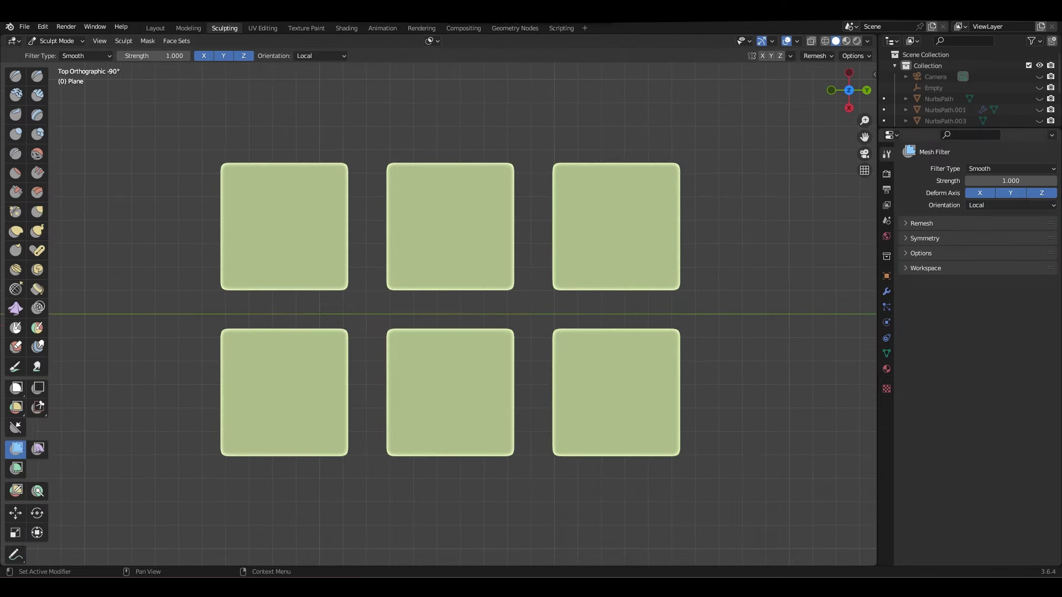
key(ctrl+shift+Tab)
key(x)
scroll(161, 88, up, 2)
Position and enlarge the stencil, then stamp the four-petal flower into the lower-left tile.
shift+middle_drag(427, 290, 477, 332)
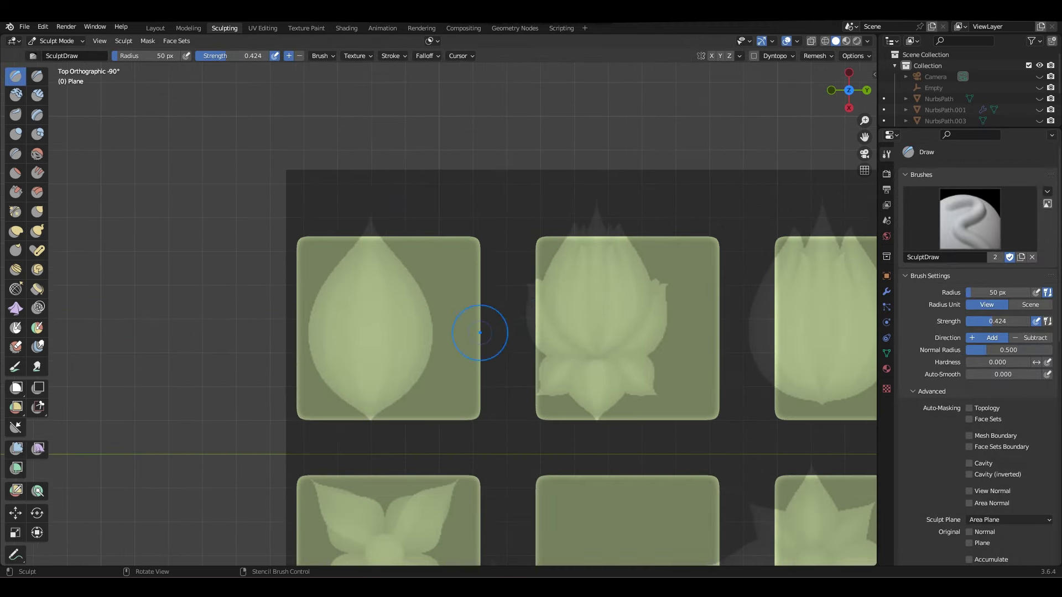
mouse_move(477, 332)
shift+right_down()
mouse_move(554, 363)
mouse_move(487, 316)
mouse_move(518, 330)
shift+right_up()
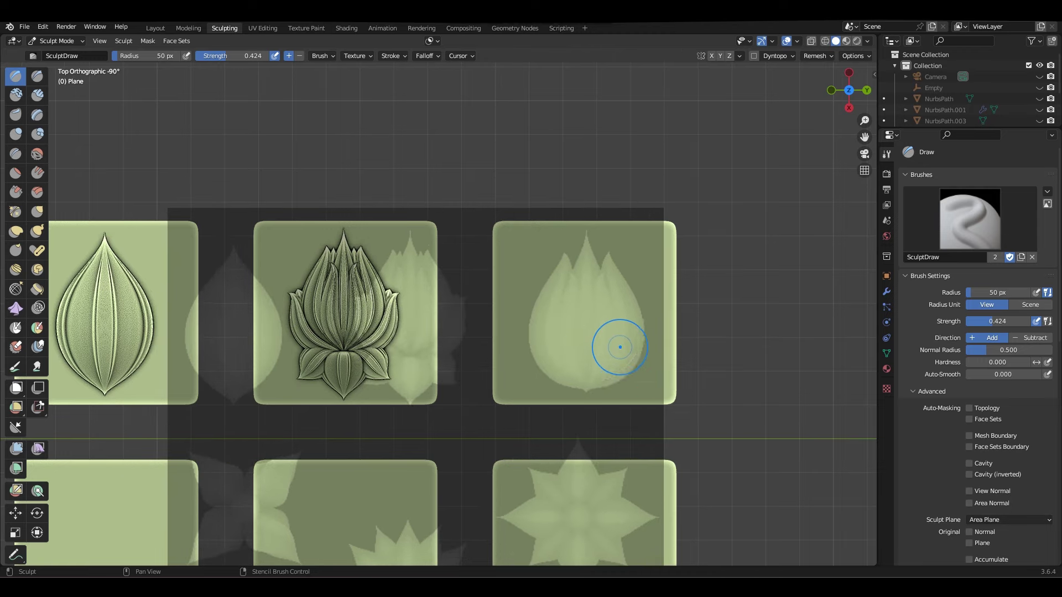
shift+right_drag(620, 347, 619, 340)
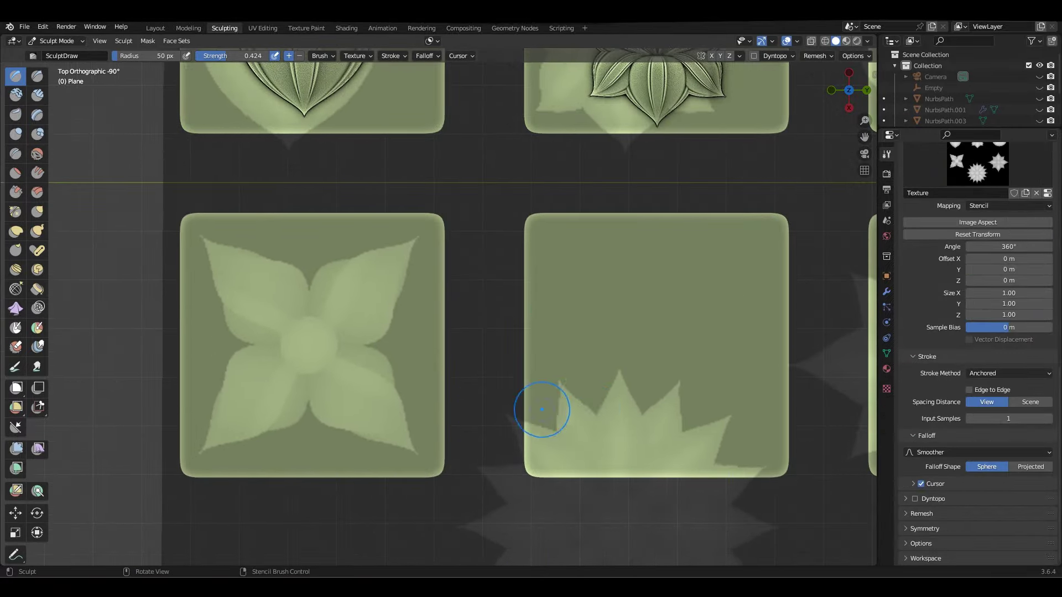
drag(312, 343, 387, 343)
Stamp the many-pointed and eight-pointed star flowers into the remaining tiles.
right_drag(387, 343, 668, 380)
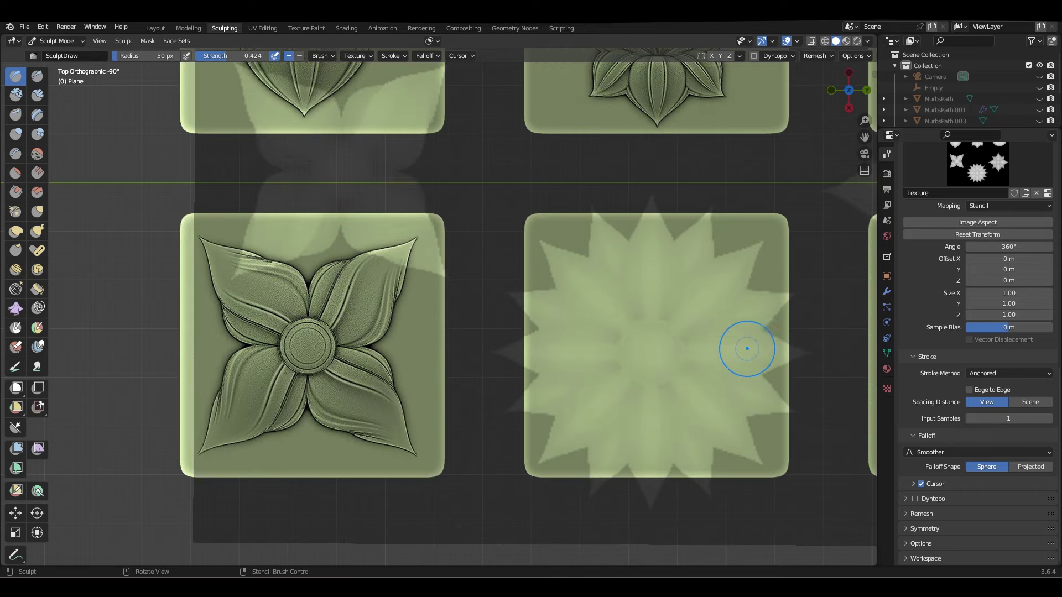
shift+middle_drag(797, 336, 738, 330)
shift+right_drag(671, 332, 679, 353)
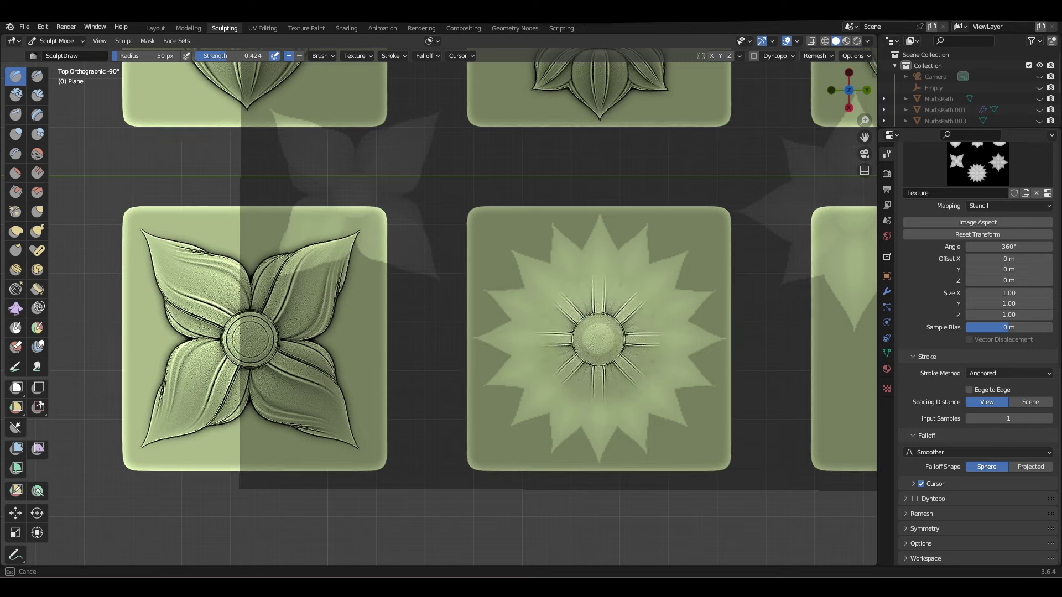
drag(599, 338, 719, 339)
shift+middle_drag(830, 365, 782, 351)
right_drag(783, 352, 745, 344)
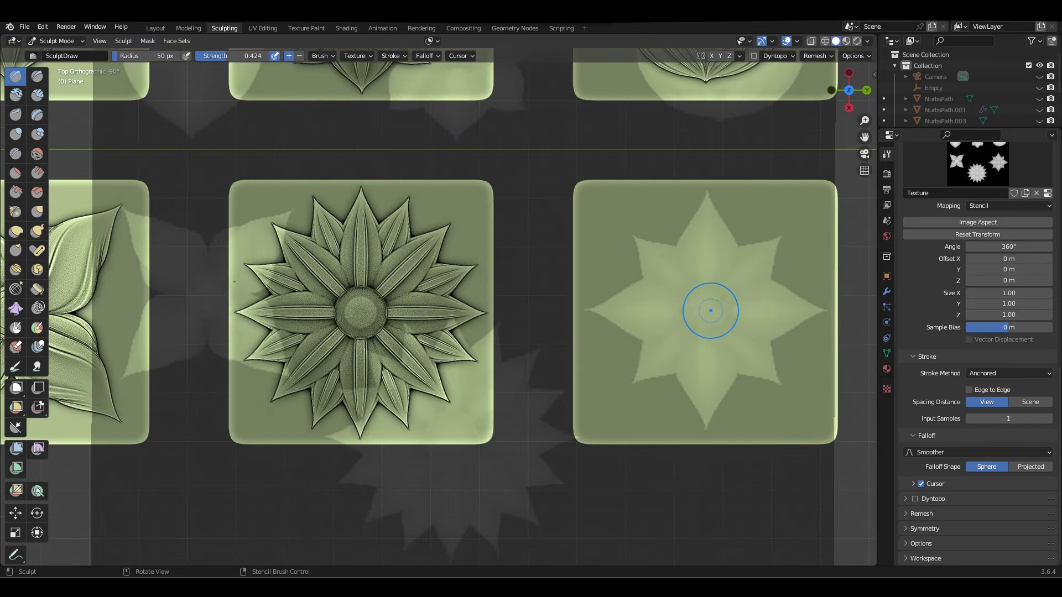
drag(711, 310, 829, 311)
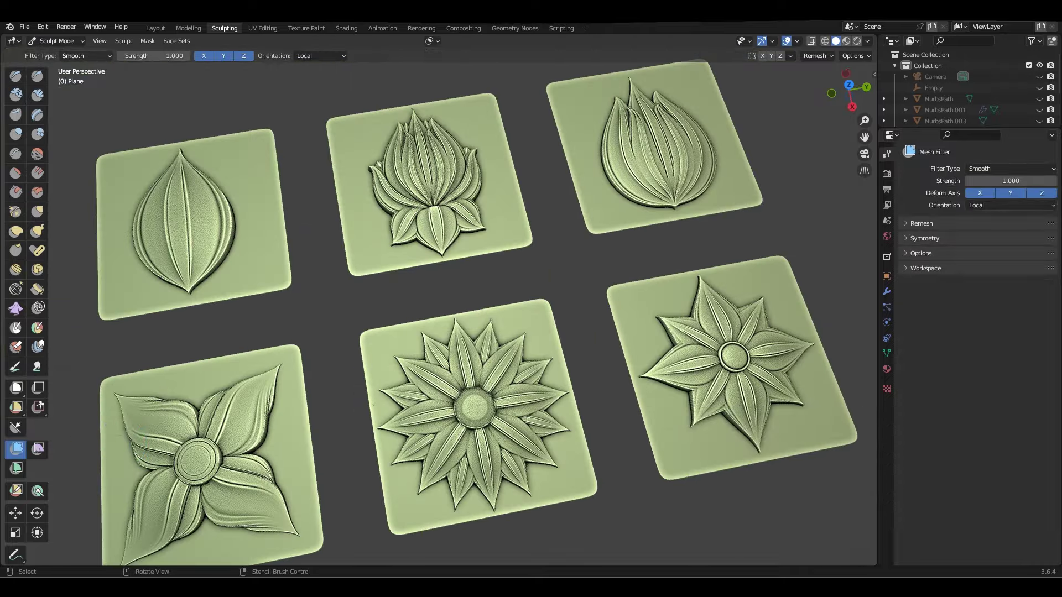
Separate the tiles by loose parts, then undo to keep them a single object.
drag(145, 98, 398, 72)
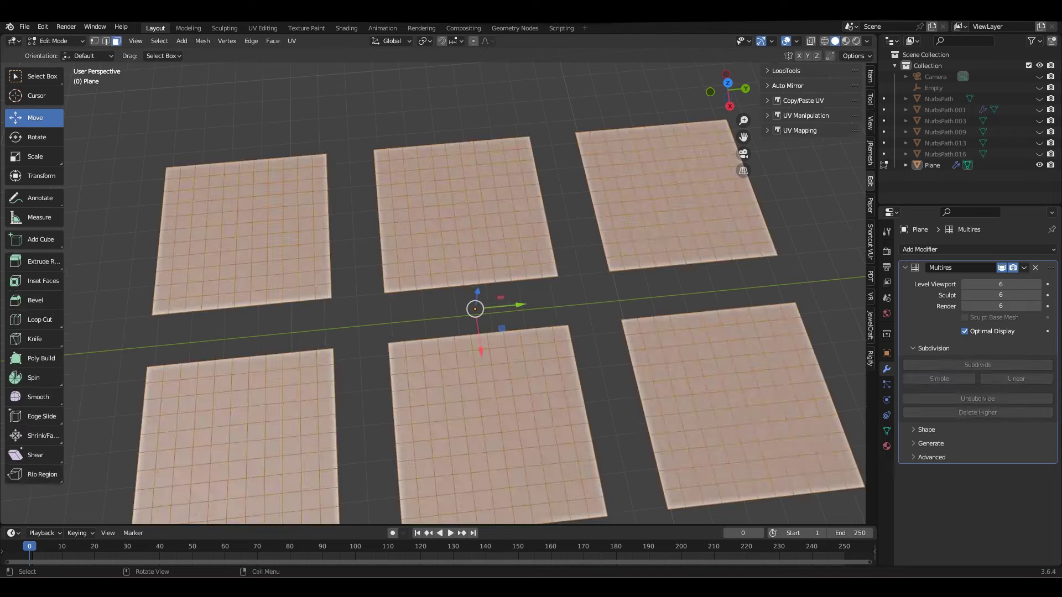
key(Return)
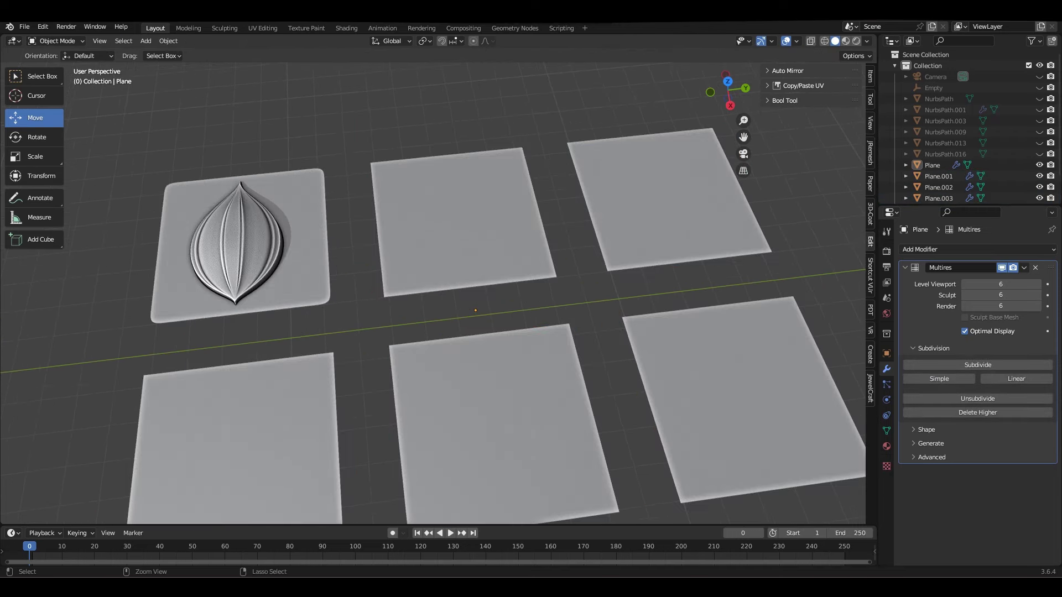
key(ctrl+z)
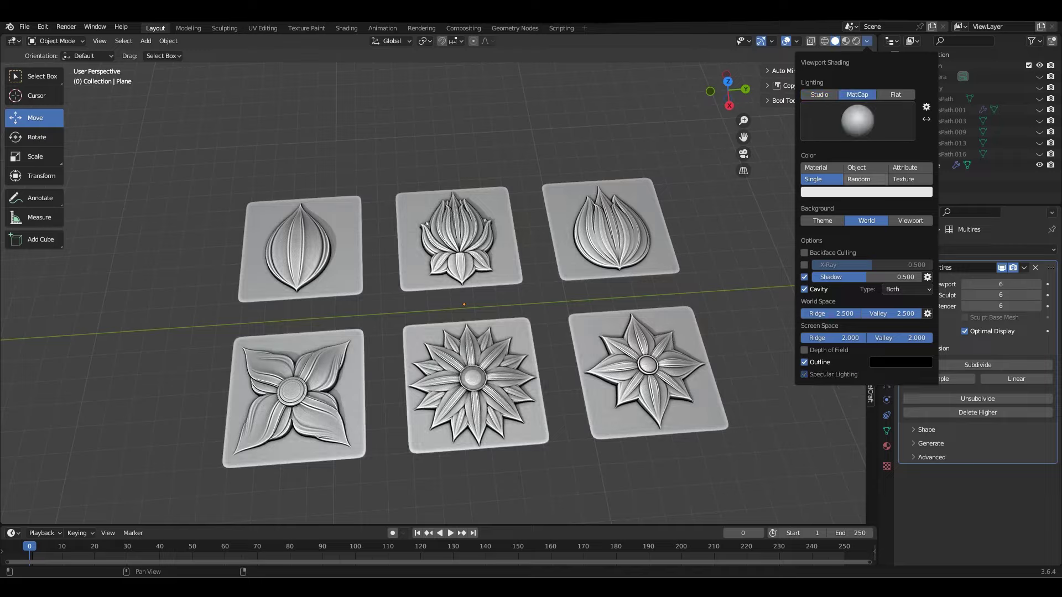
Apply a reddish clay matcap and shade the tiles smooth.
click(696, 192)
scroll(465, 249, up, 3)
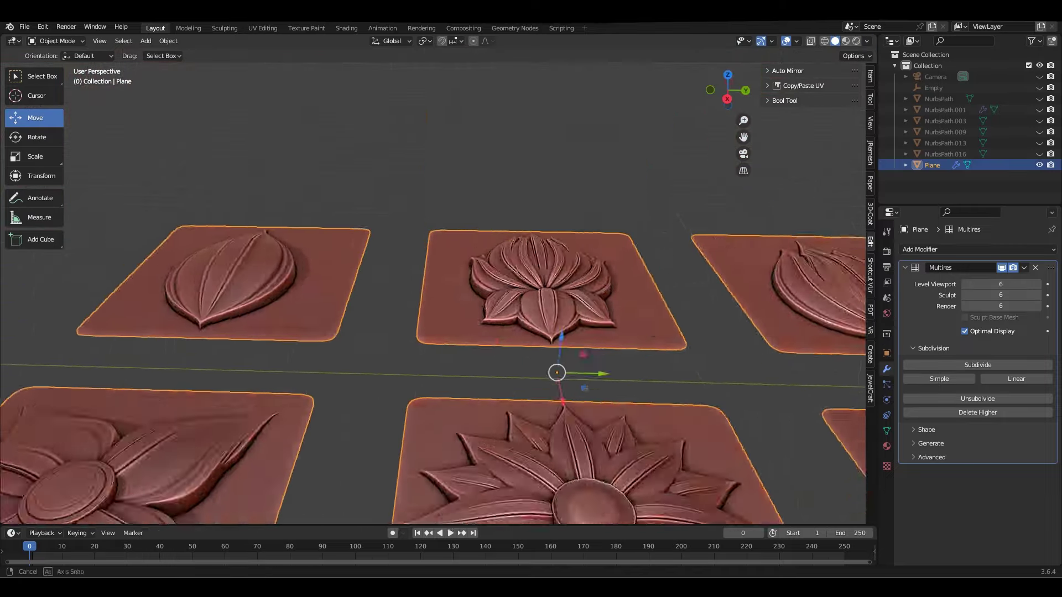
mouse_move(465, 249)
middle_down()
mouse_move(489, 271)
mouse_move(539, 271)
middle_up()
scroll(490, 271, up, 4)
right_click(539, 271)
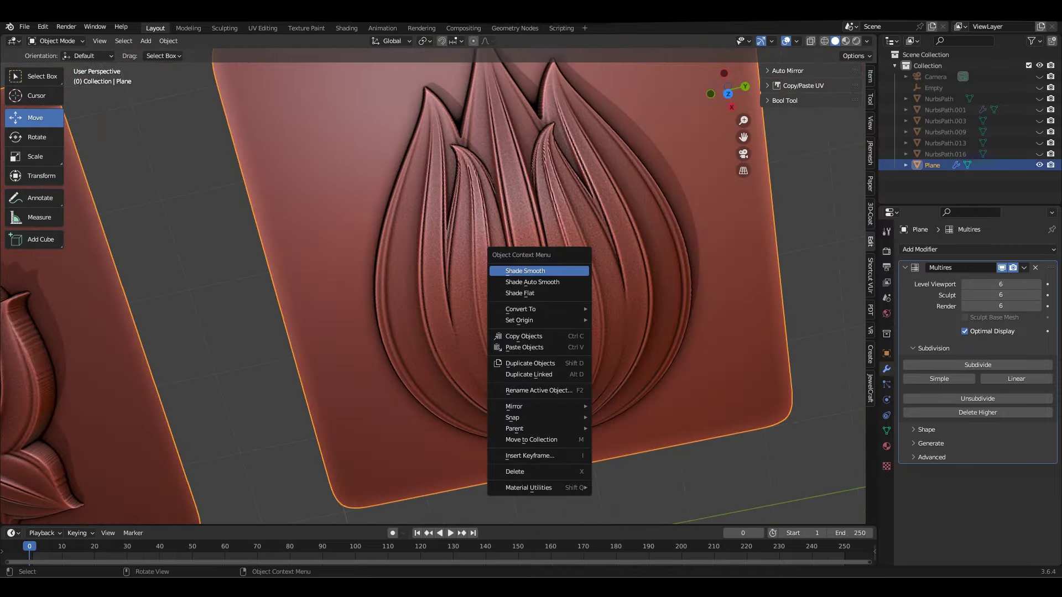
Scale the relief tiles 1.843 along Z to deepen the relief.
scroll(719, 415, down, 4)
middle_drag(719, 387, 736, 415)
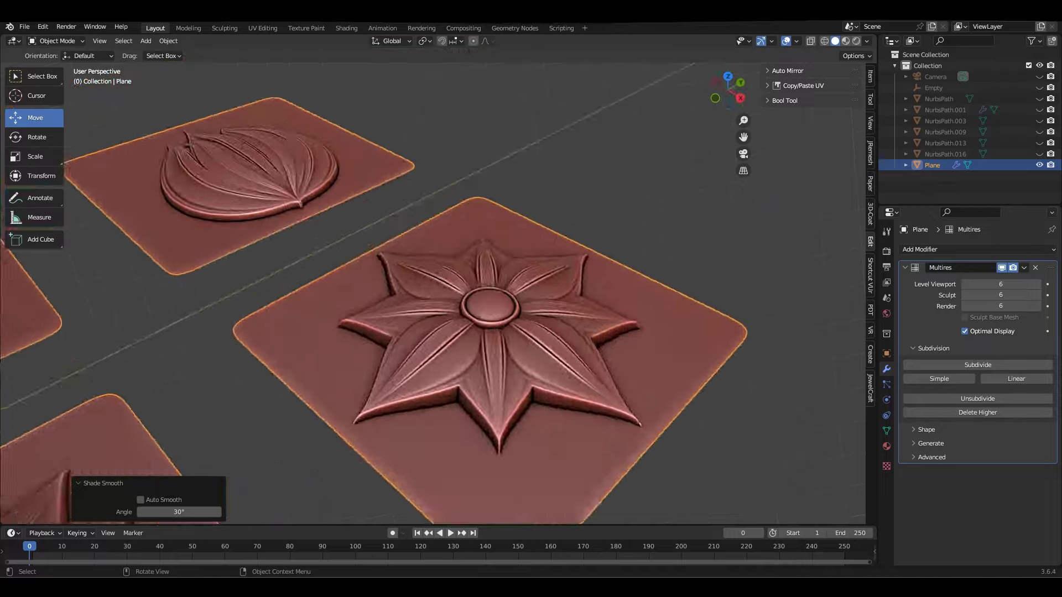
key(s)
key(z)
key(Return)
scroll(431, 276, down, 3)
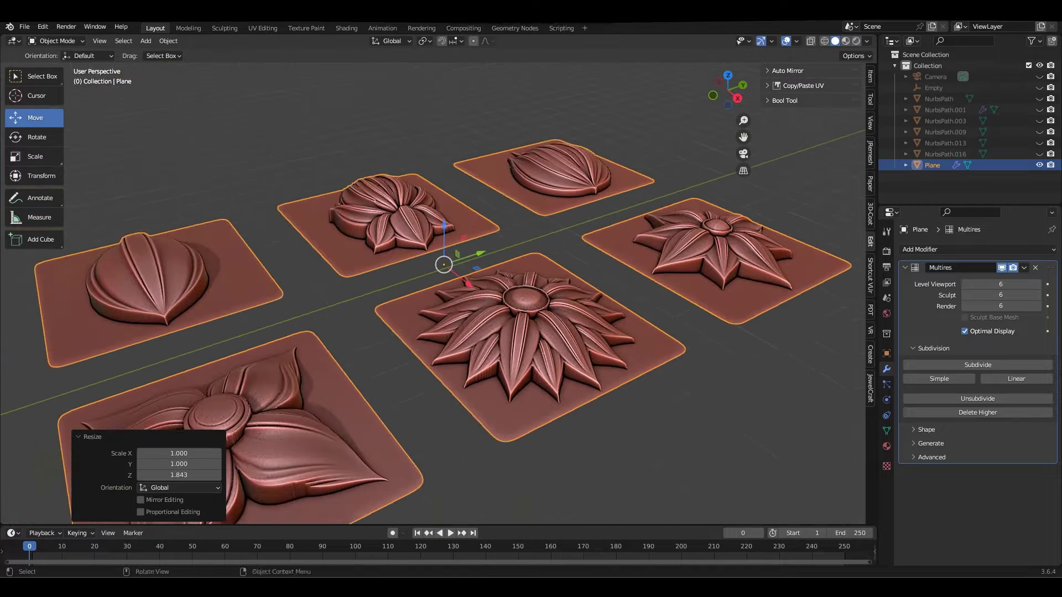
mouse_move(431, 277)
middle_down()
mouse_move(387, 266)
mouse_move(421, 277)
mouse_move(453, 232)
middle_up()
scroll(432, 277, up, 3)
Deselect all, save 12.blend, and view the six tiles from the top, then tilted.
key(alt+a)
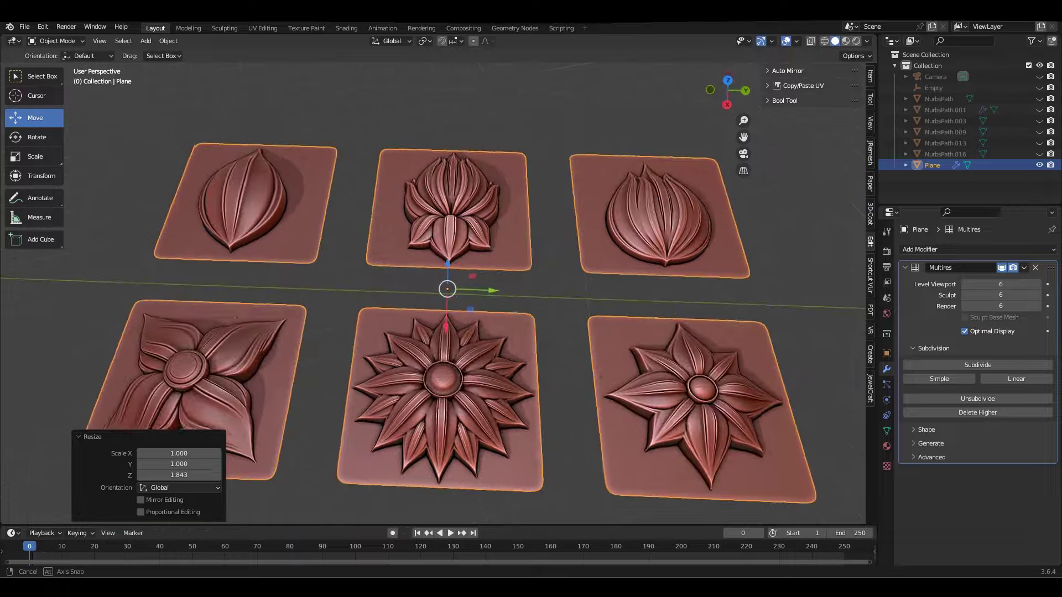
scroll(432, 277, up, 2)
key(ctrl+s)
key(KP_7)
scroll(431, 277, up, 3)
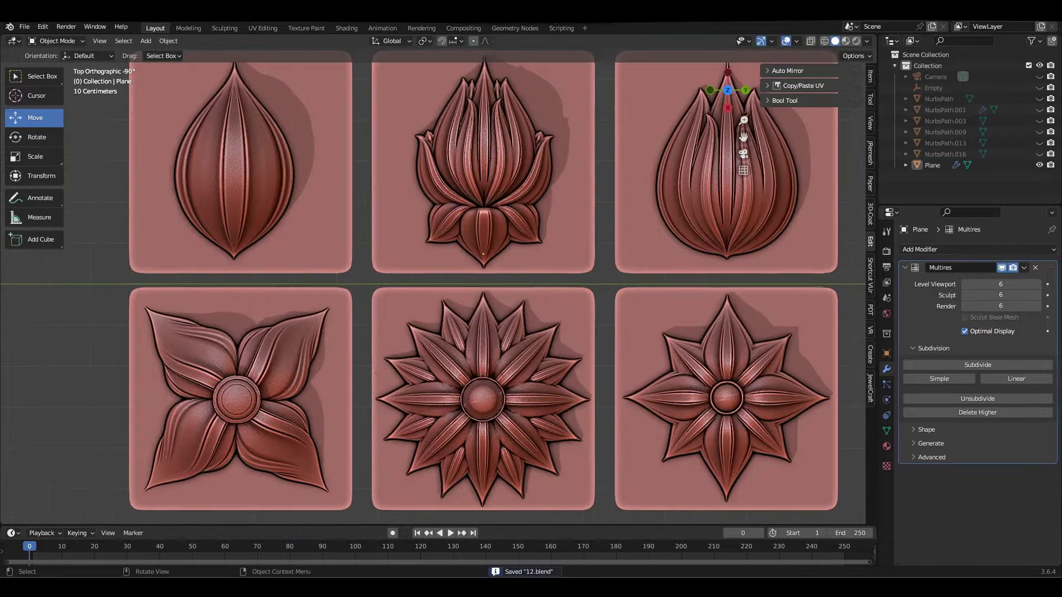
mouse_move(432, 276)
middle_down()
mouse_move(454, 221)
mouse_move(443, 271)
mouse_move(509, 249)
mouse_move(443, 266)
mouse_move(498, 249)
mouse_move(487, 254)
middle_up()
Preview grey, green and orange matcaps on the tiles.
click(866, 40)
click(841, 118)
click(682, 176)
click(720, 207)
click(730, 225)
Settle on the pinkish-red matcap and save 12.blend.
click(867, 40)
click(880, 94)
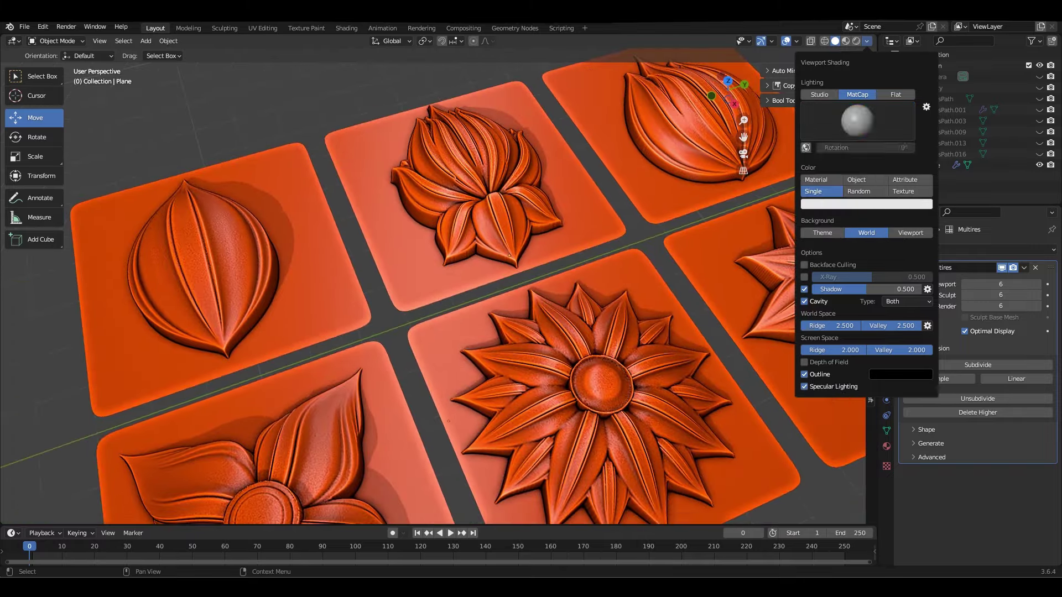
click(841, 111)
click(719, 182)
scroll(498, 277, down, 2)
key(ctrl+s)
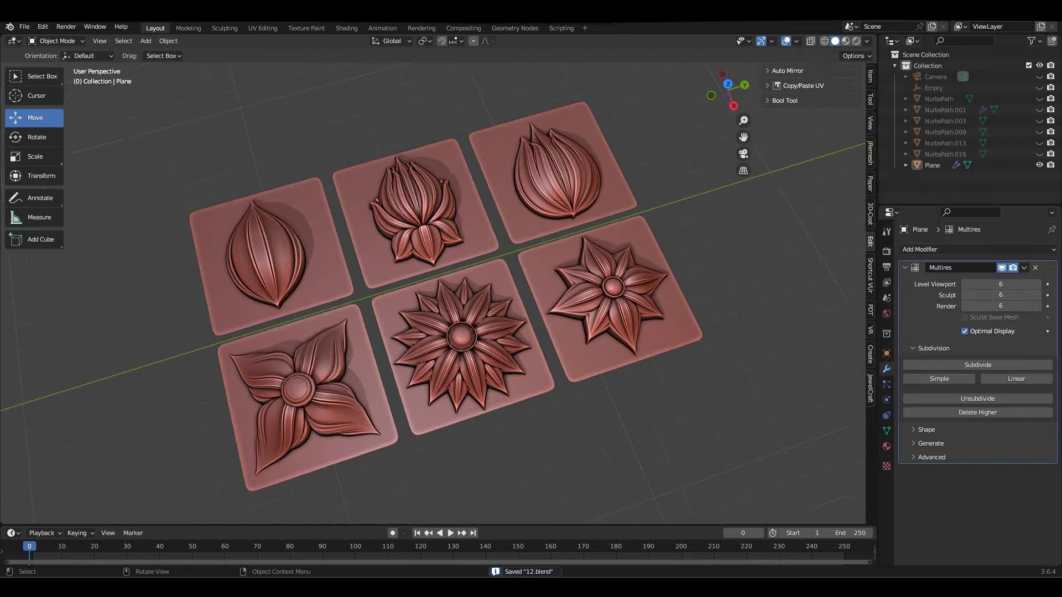